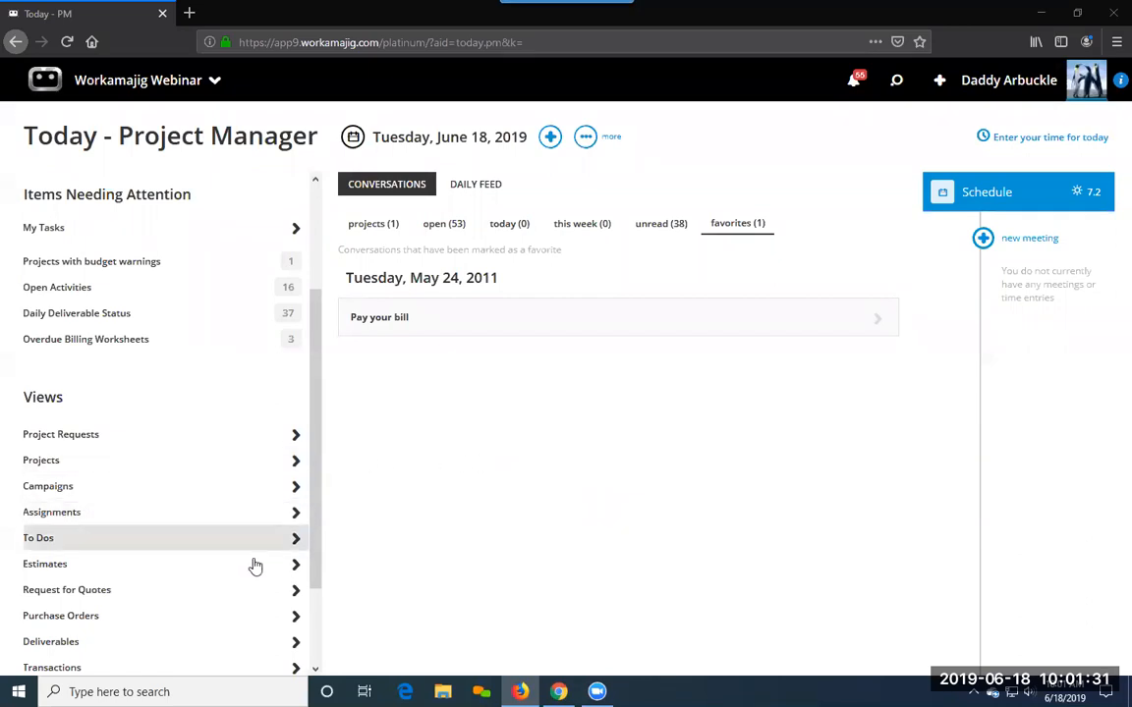
Open the schedule of project 19-0004 Online Adverts from the project manager's projects list.
{"action": "left_click", "coordinate": [182, 467]}
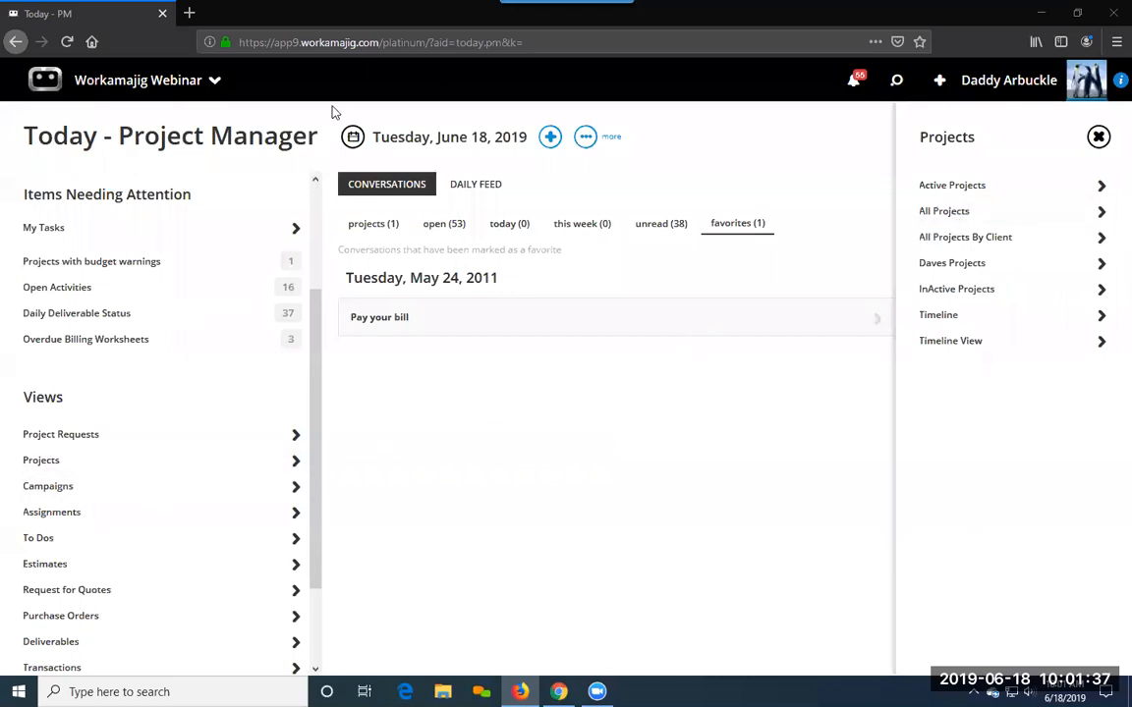
{"action": "left_click", "coordinate": [215, 84]}
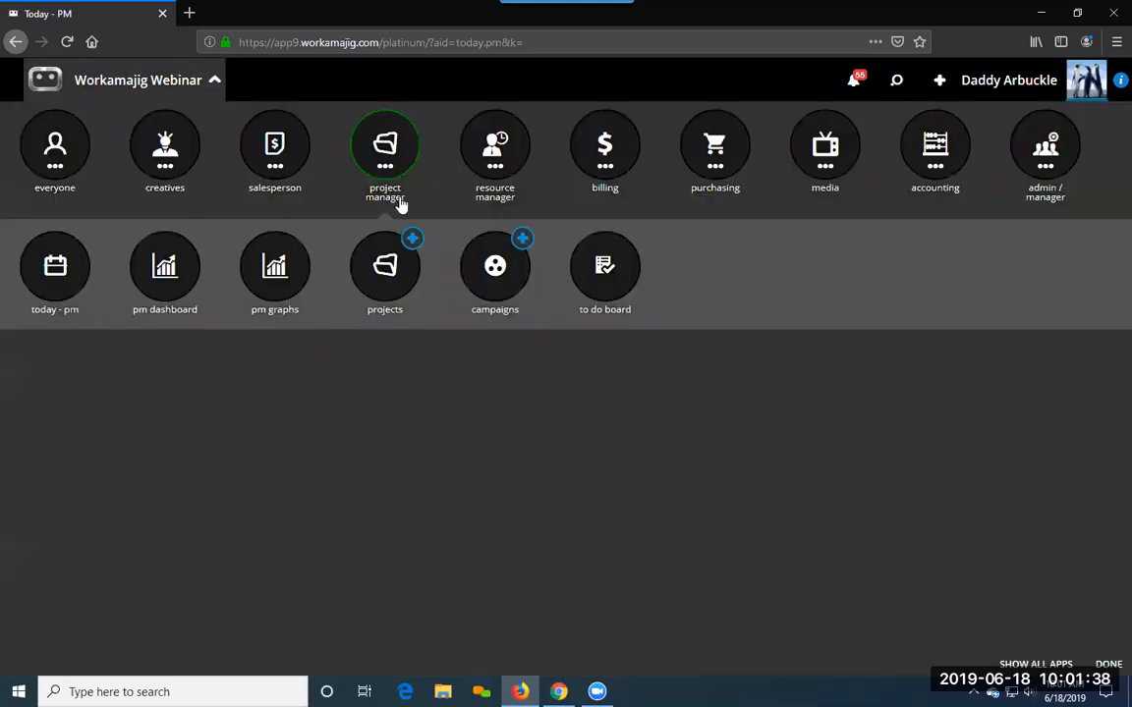
{"action": "left_click", "coordinate": [387, 286]}
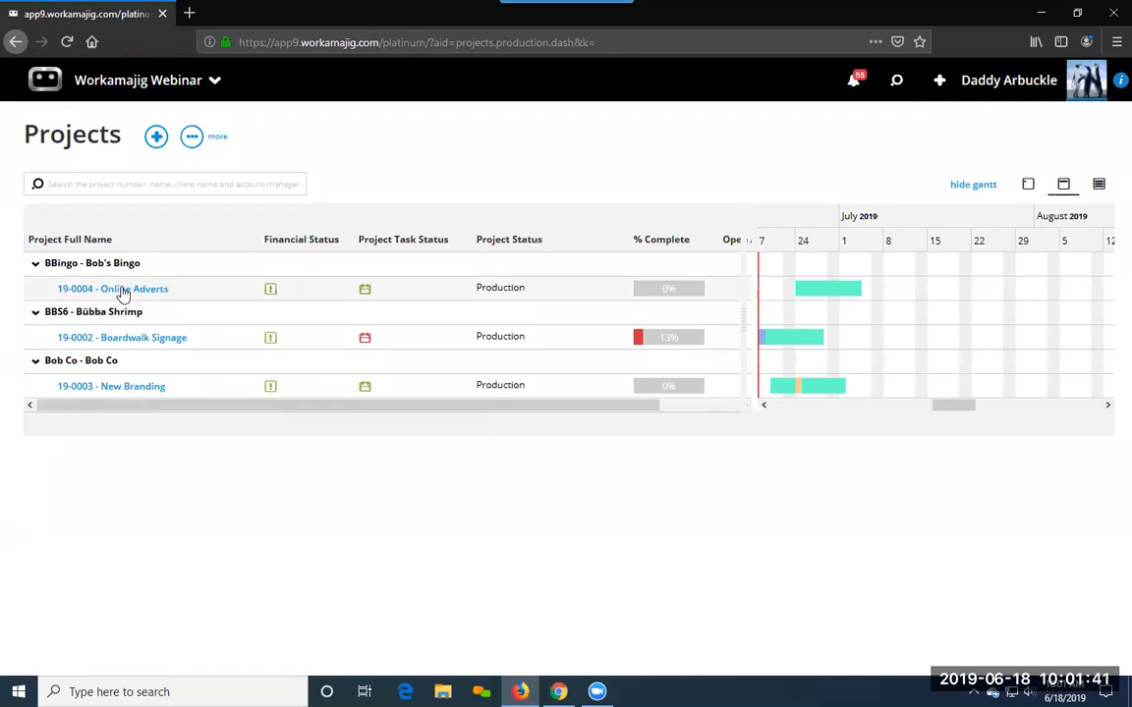
{"action": "left_click", "coordinate": [158, 291]}
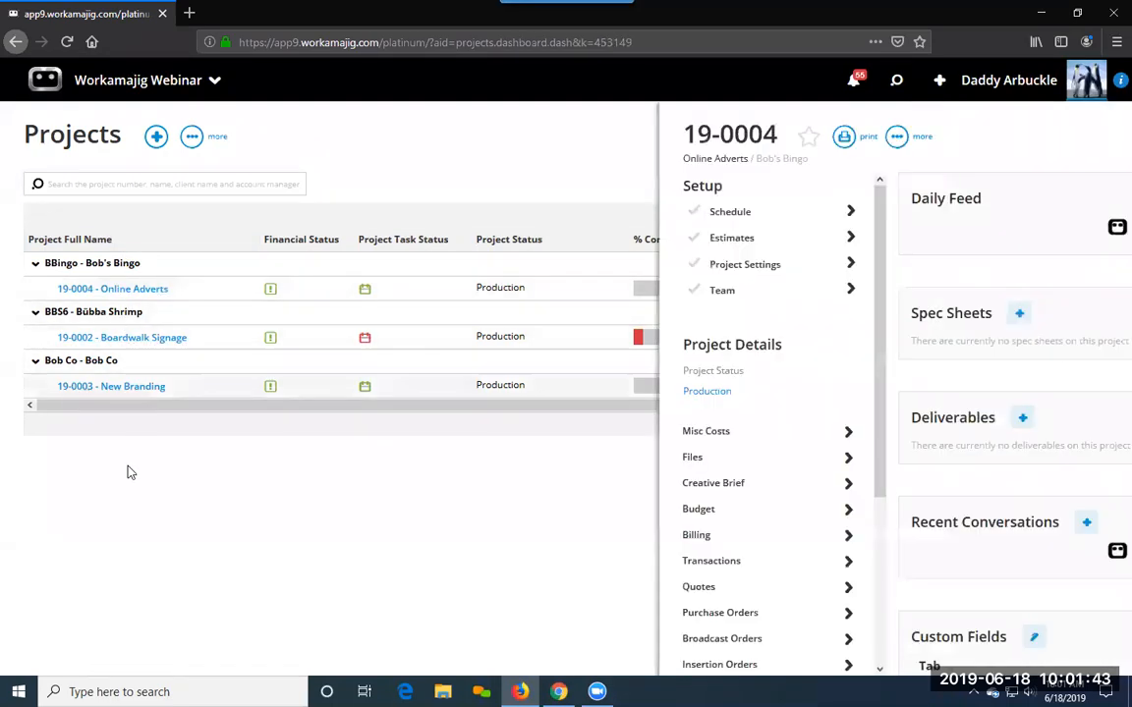
{"action": "left_click", "coordinate": [487, 211]}
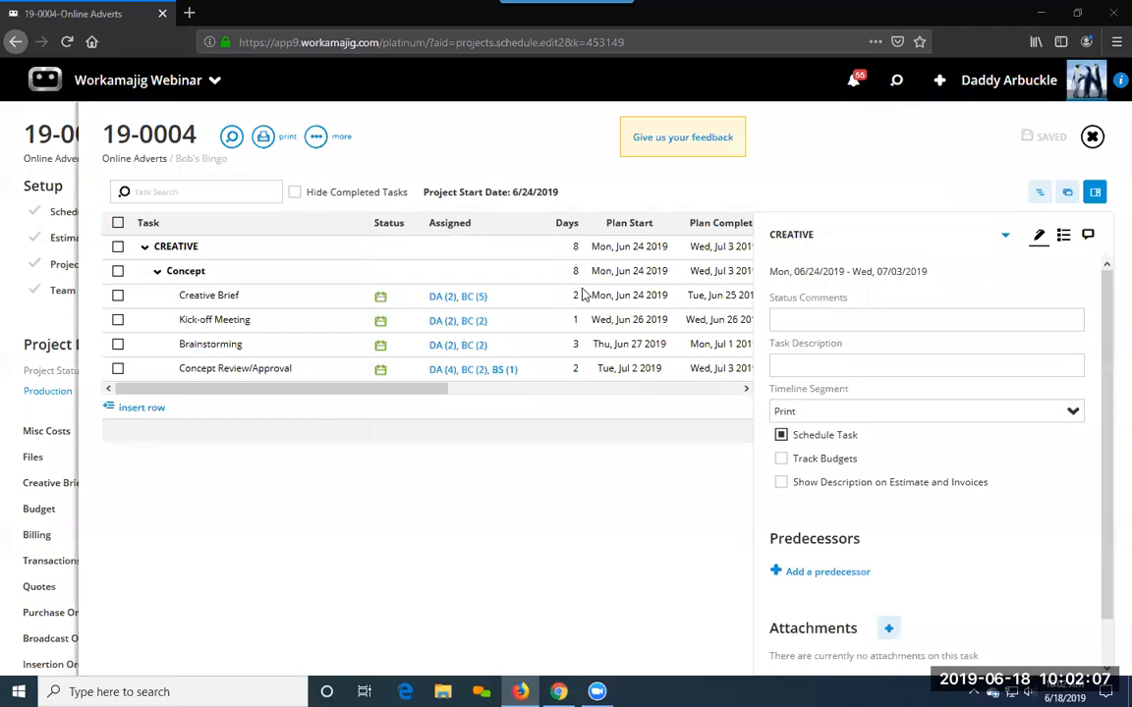
Review the people, services and hours assigned to the Creative Brief task, then close its assignment details.
{"action": "left_click", "coordinate": [469, 306]}
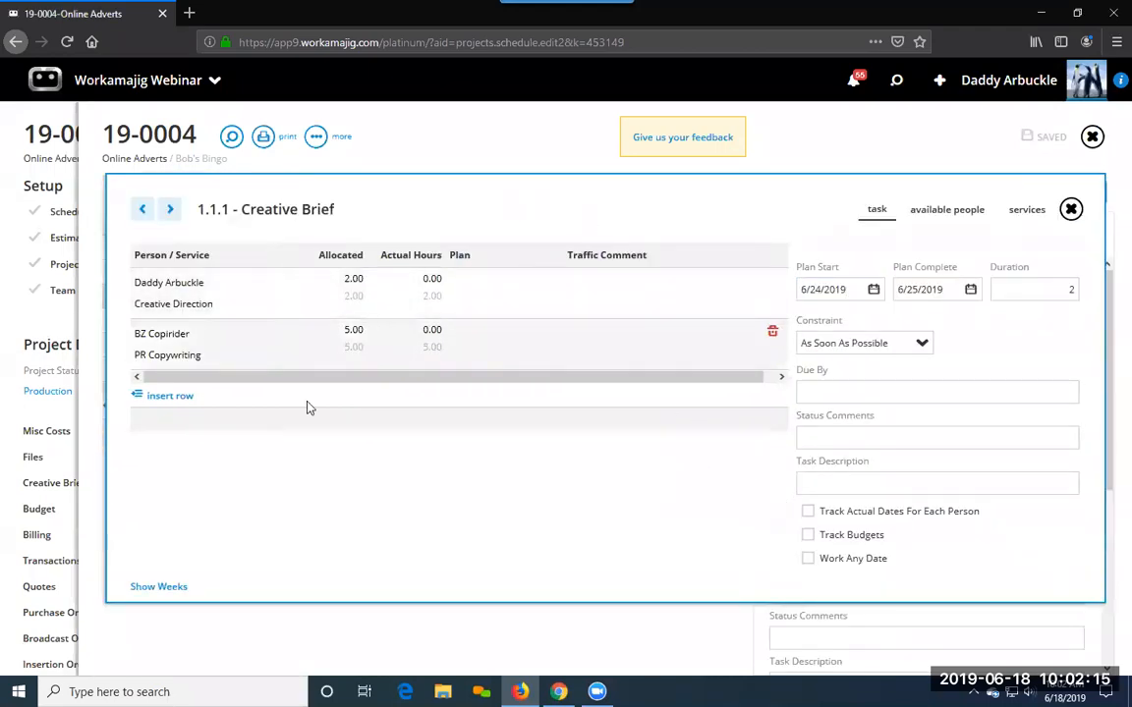
{"action": "left_click_drag", "start_coordinate": [312, 377], "coordinate": [339, 379]}
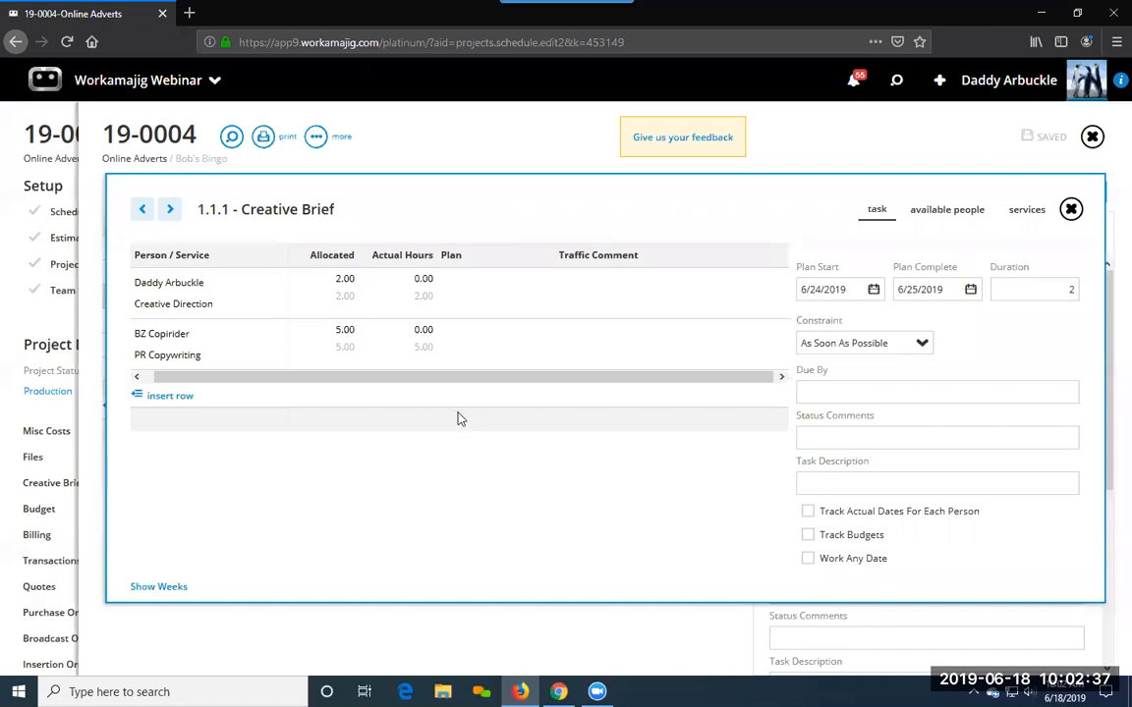
{"action": "left_click", "coordinate": [1072, 211]}
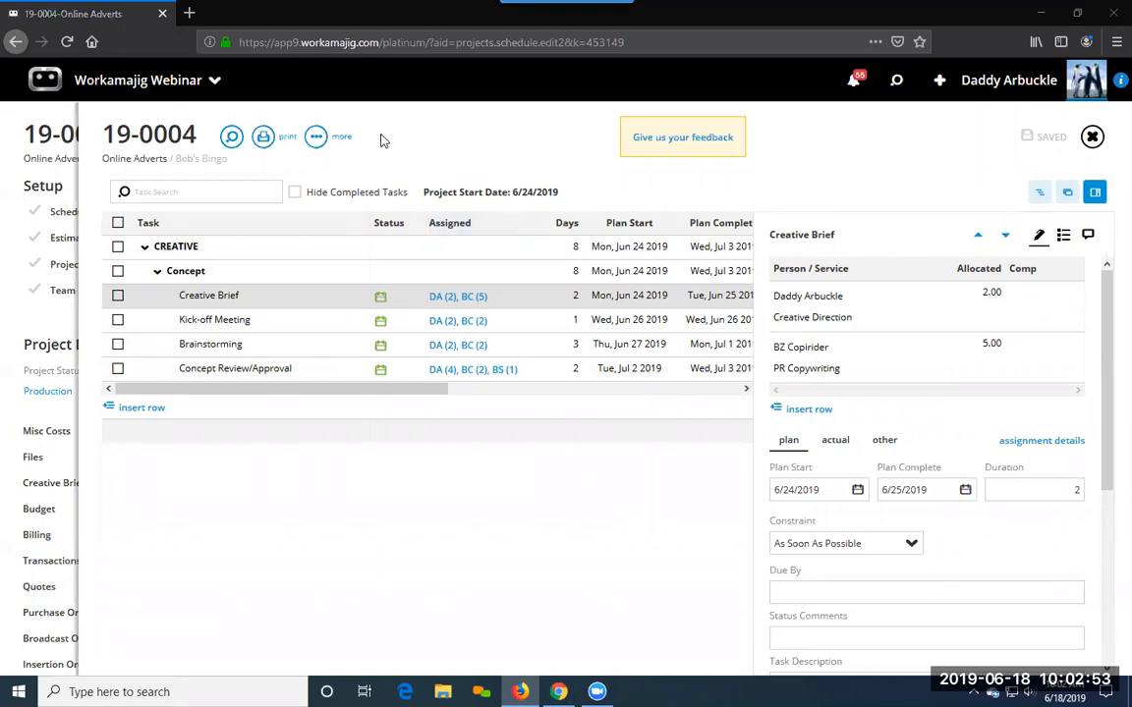
Look over the schedule's additional actions, then return to the project dashboard and show the available project statuses.
{"action": "left_click", "coordinate": [316, 139]}
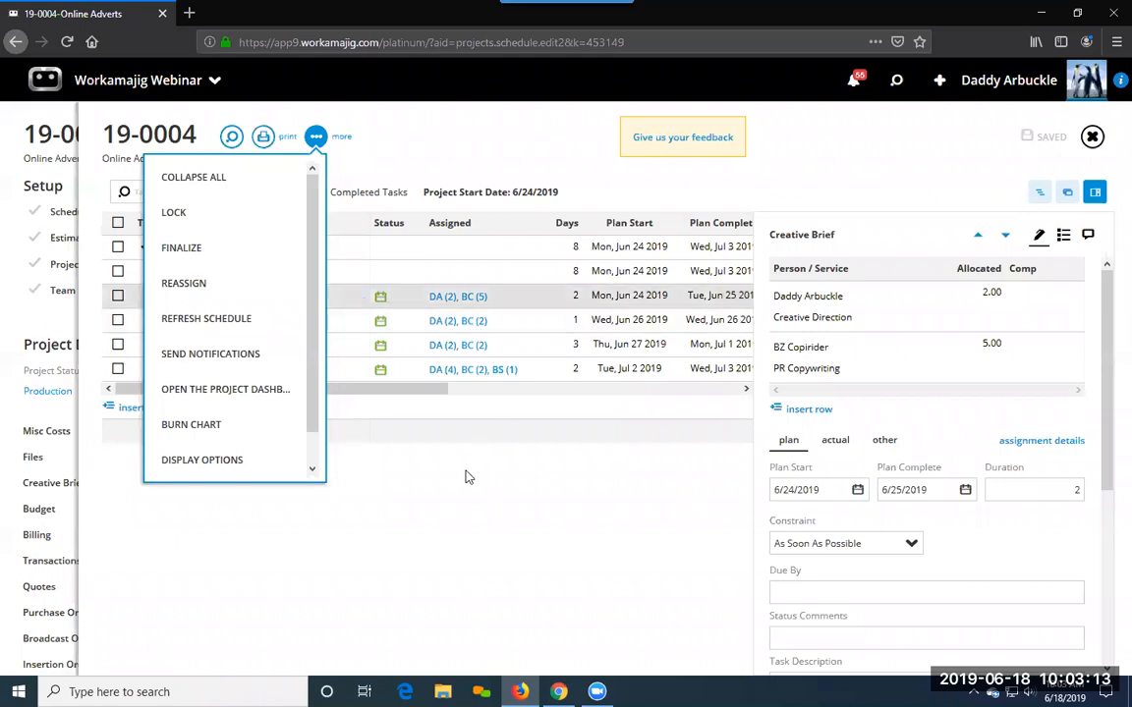
{"action": "left_click", "coordinate": [454, 539]}
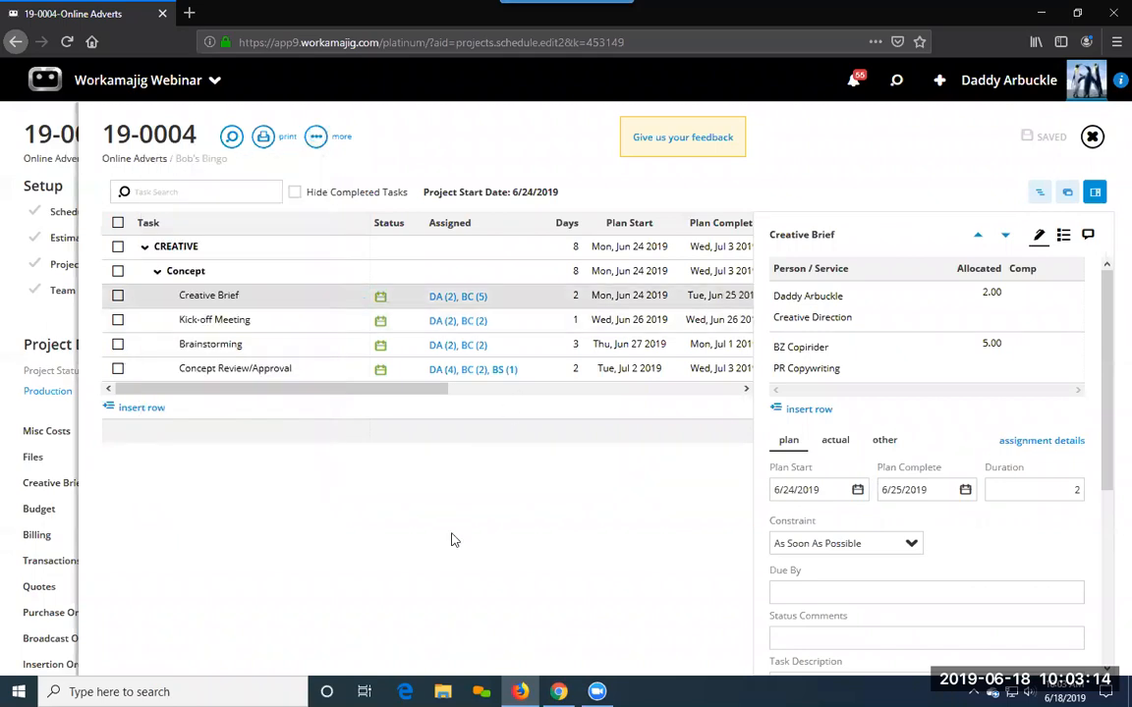
{"action": "left_click", "coordinate": [67, 389]}
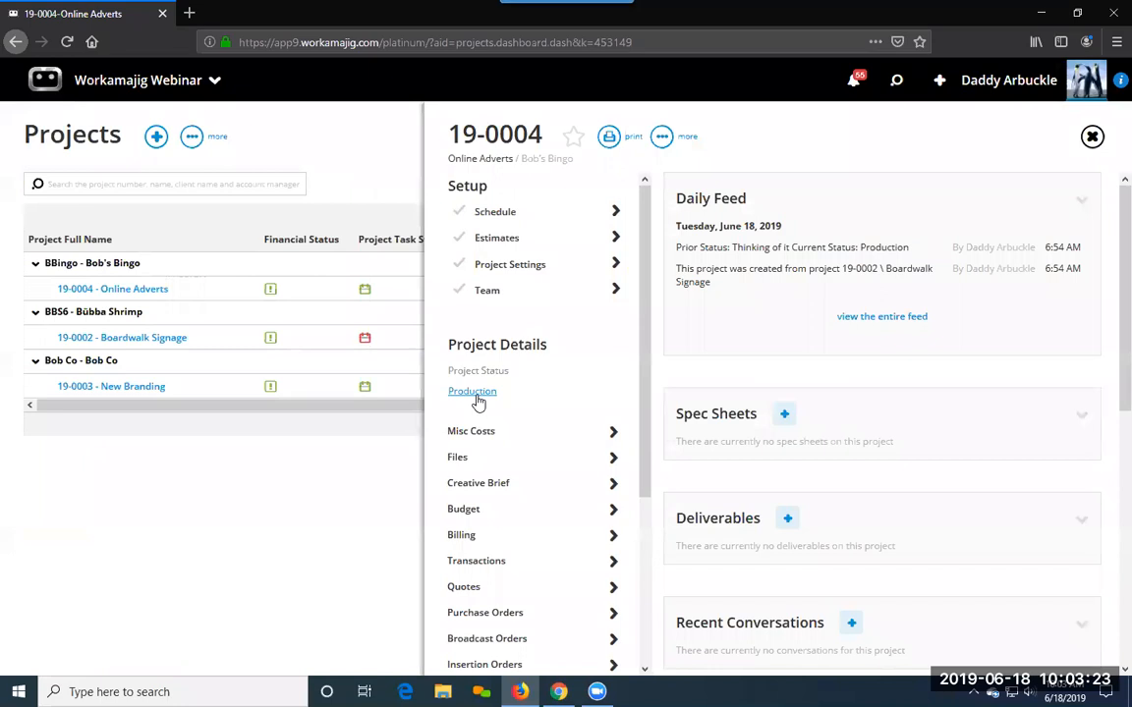
{"action": "left_click", "coordinate": [479, 397]}
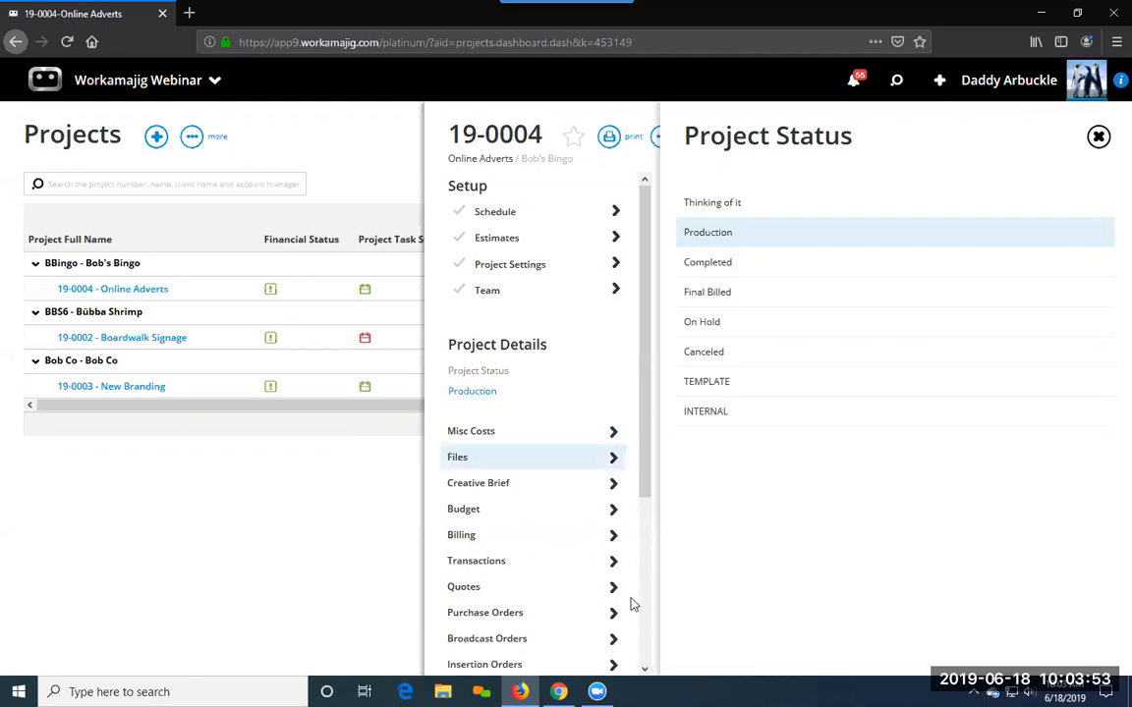
Switch to Chrome, set the creative task list's date range to All, and expand the Creative Brief card of 19-0002 Boardwalk Signage.
{"action": "left_click", "coordinate": [558, 691]}
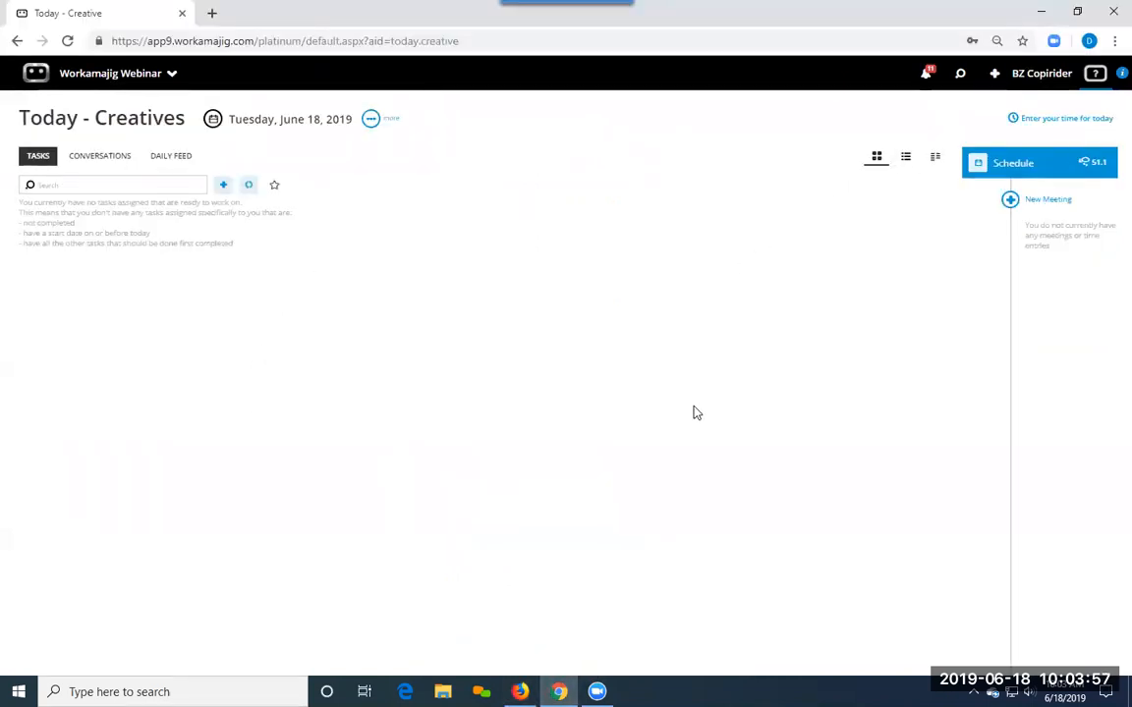
{"action": "left_click", "coordinate": [367, 123]}
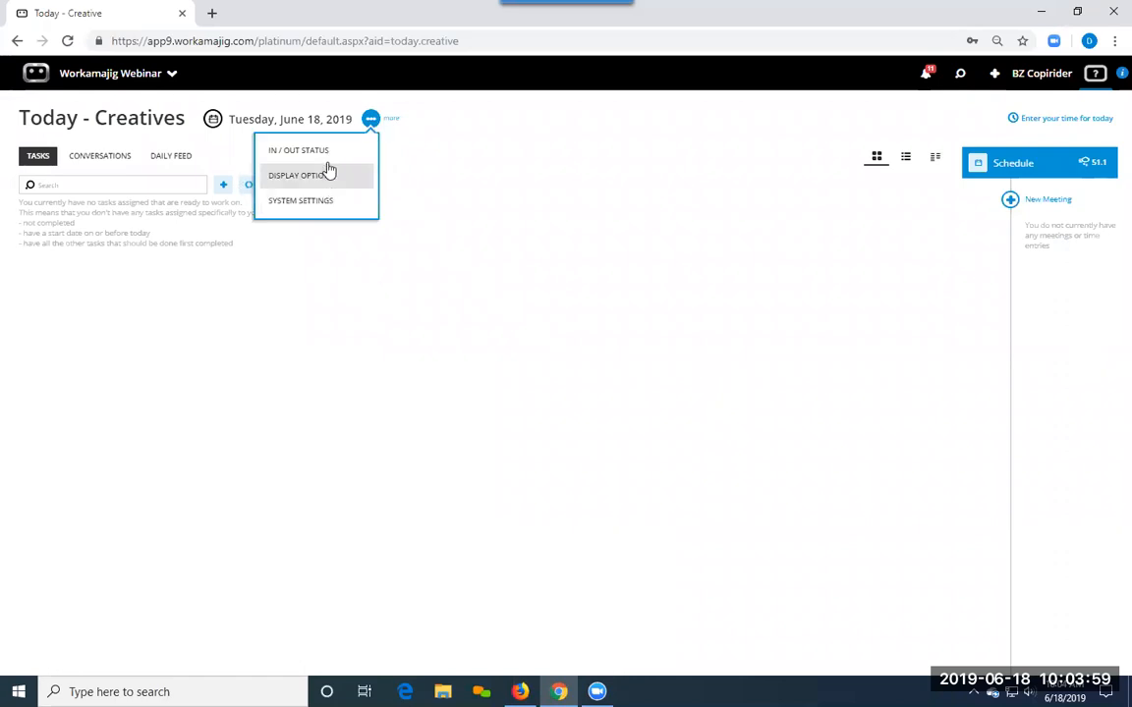
{"action": "left_click", "coordinate": [339, 187]}
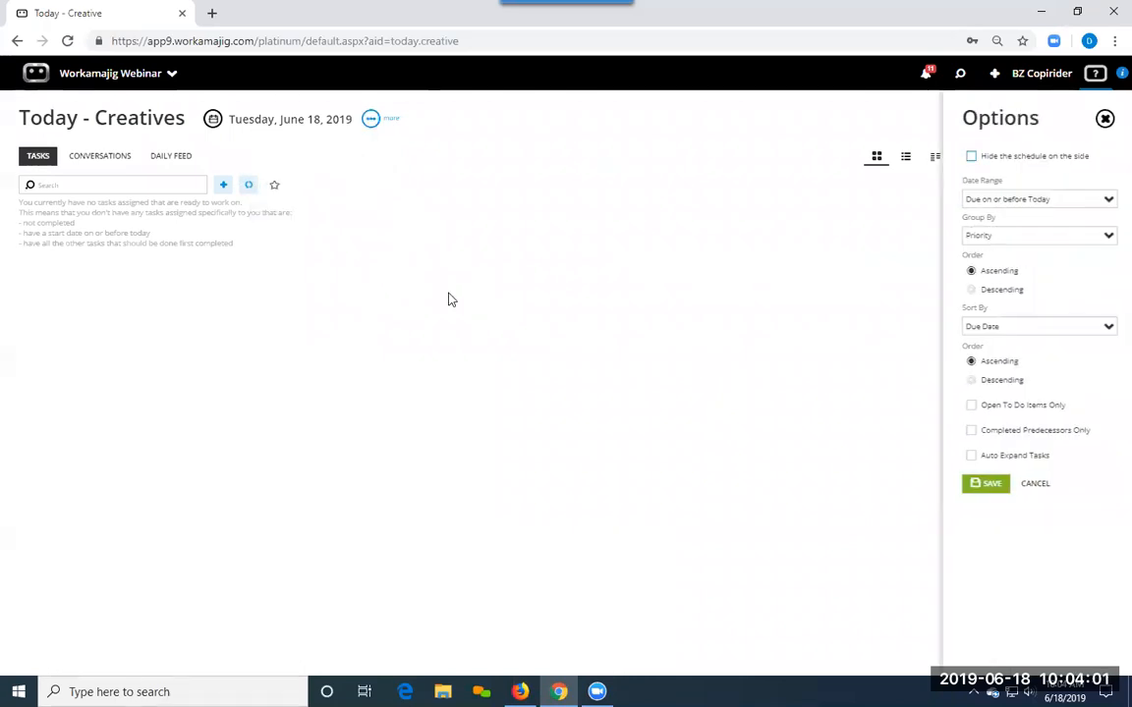
{"action": "left_click", "coordinate": [1100, 201]}
{"action": "left_click", "coordinate": [1004, 370]}
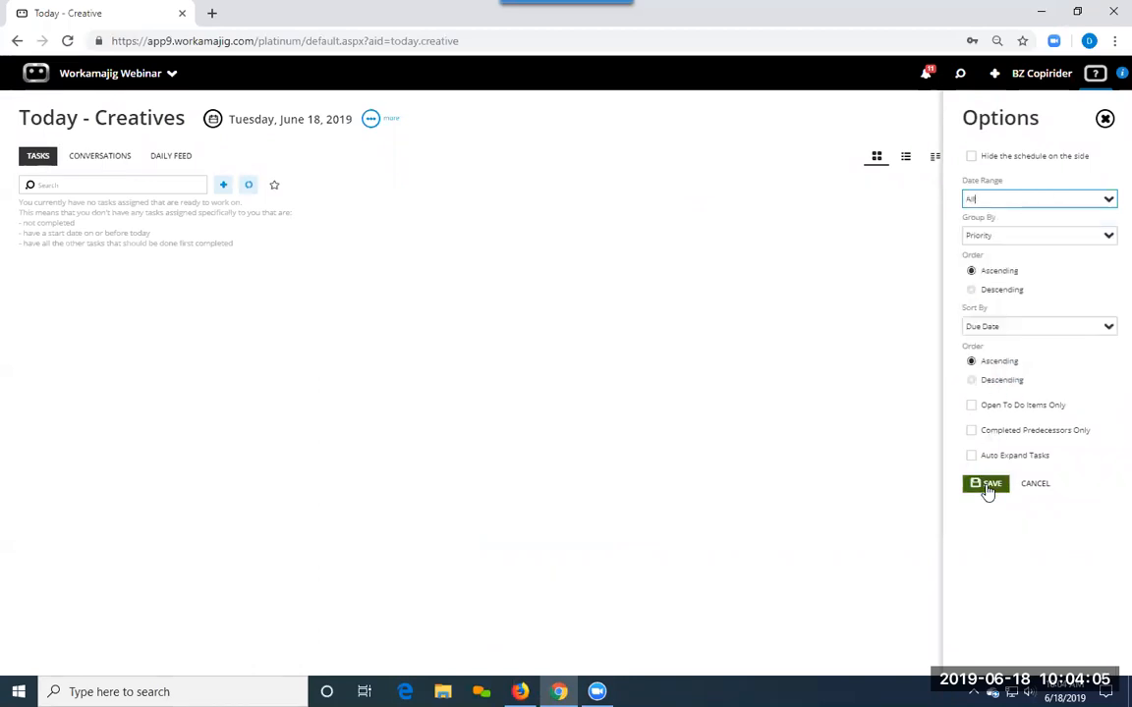
{"action": "left_click", "coordinate": [985, 483]}
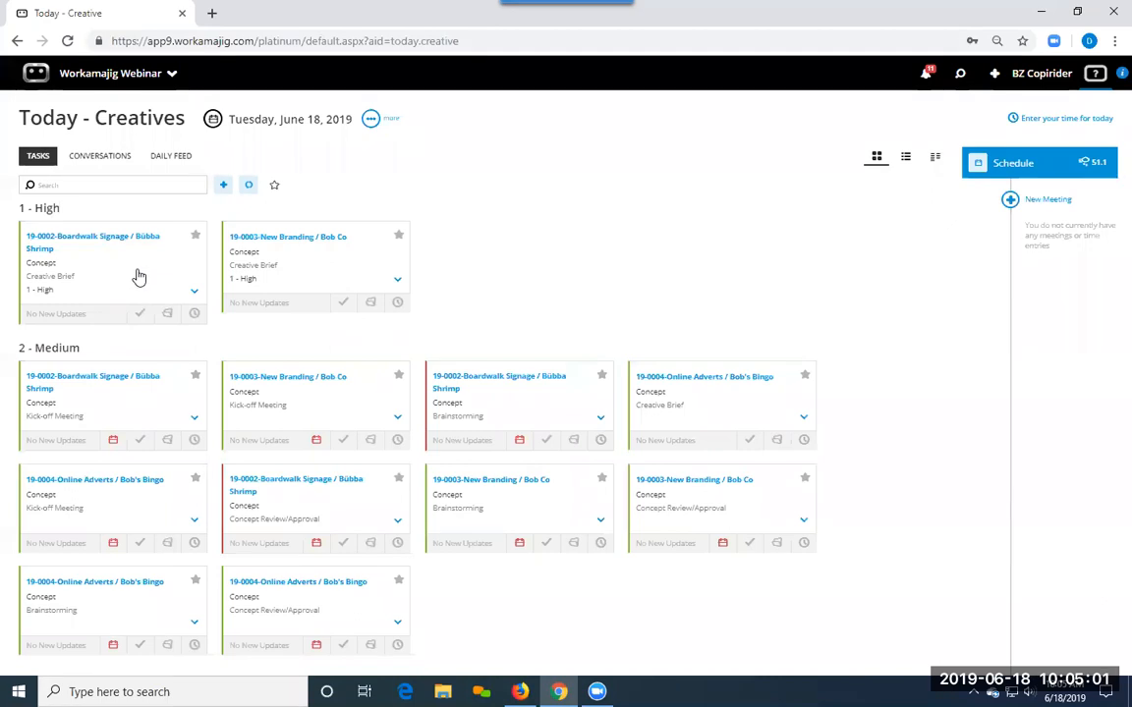
{"action": "left_click", "coordinate": [193, 291]}
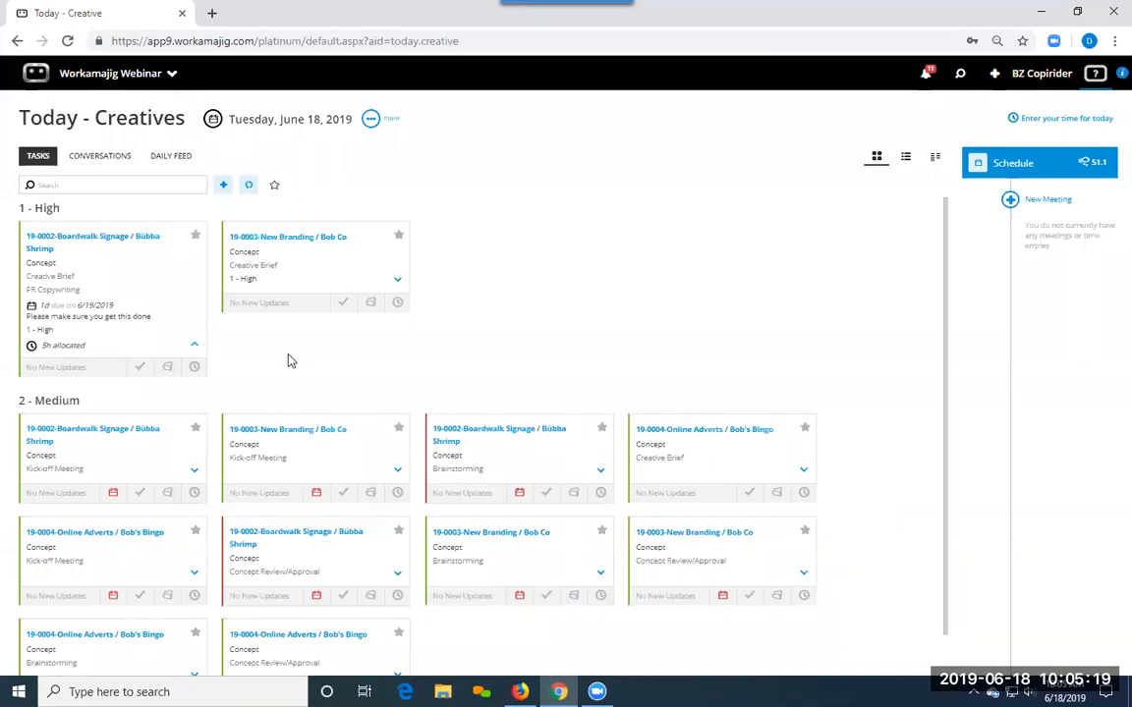
Open the Due But Not Done By Staff assignments view from the project manager's Today page and run its search.
{"action": "left_click", "coordinate": [125, 76]}
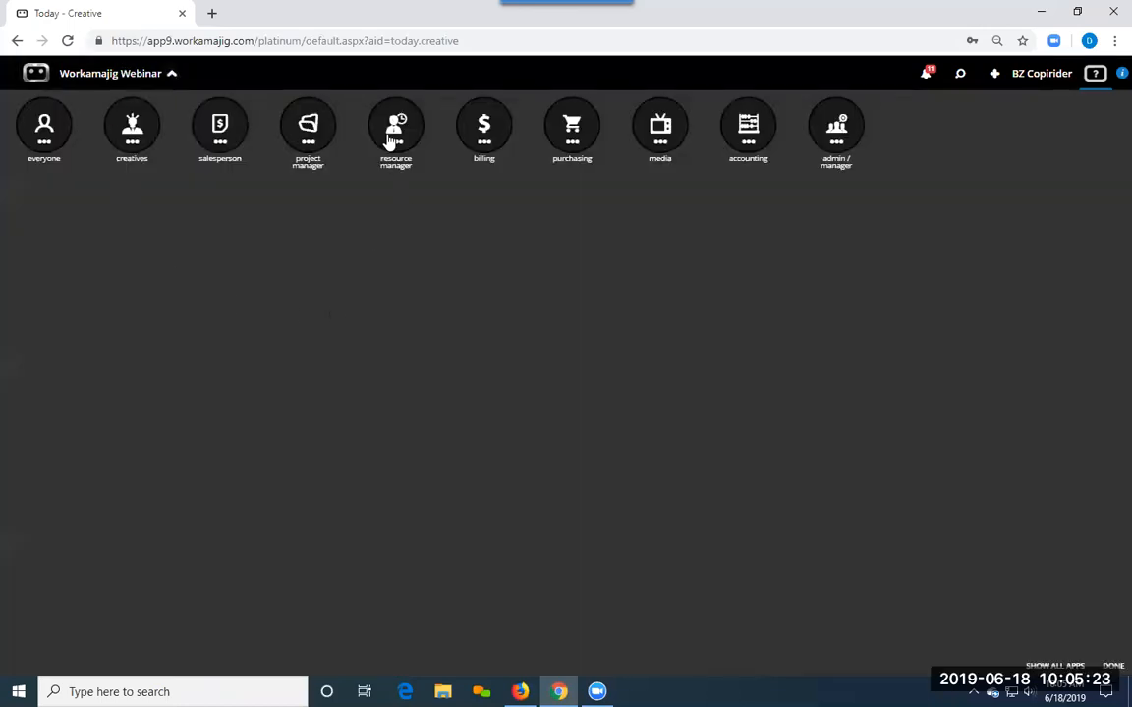
{"action": "left_click", "coordinate": [302, 142]}
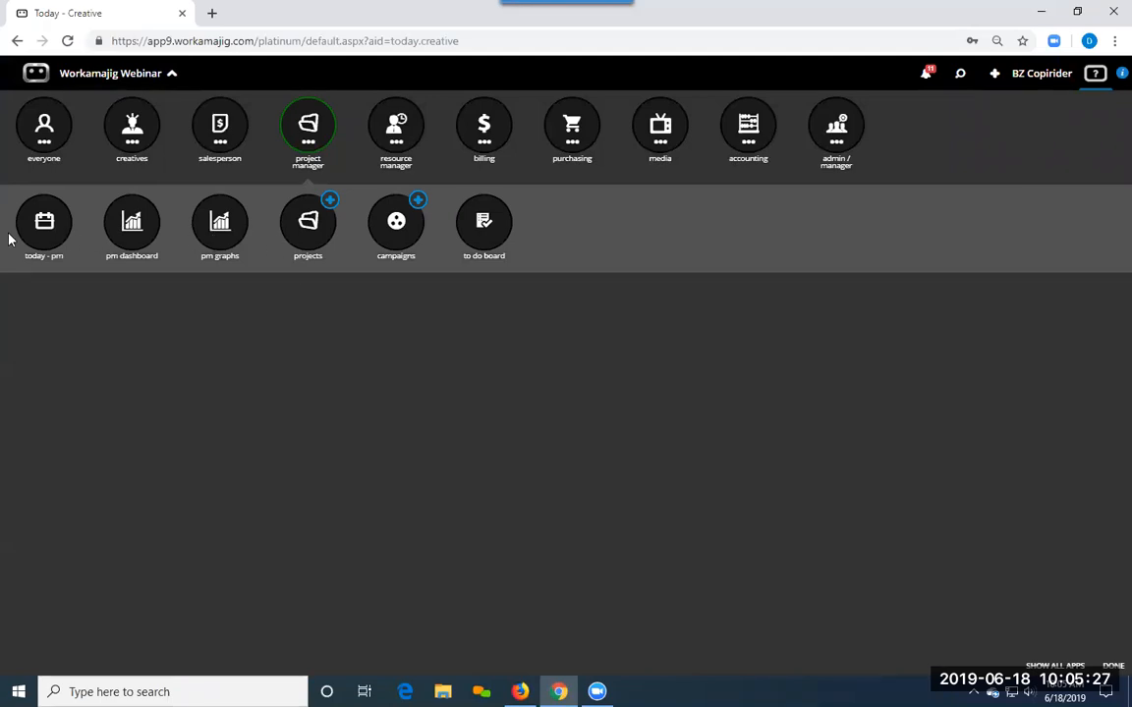
{"action": "left_click", "coordinate": [46, 211]}
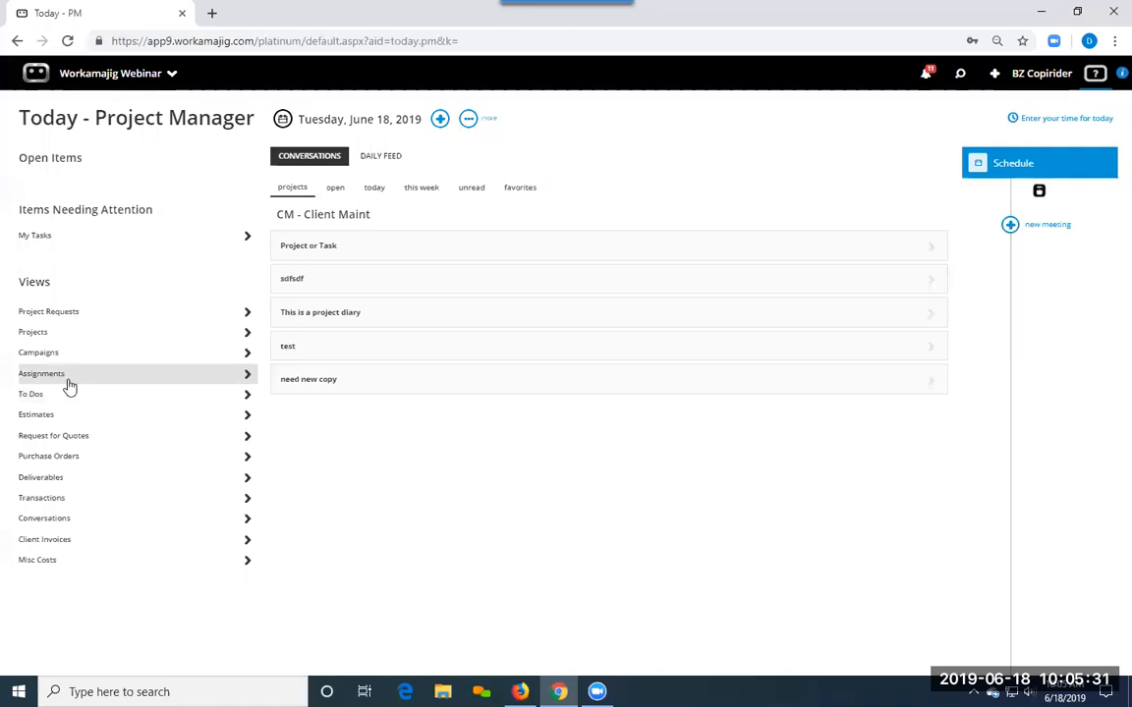
{"action": "left_click", "coordinate": [78, 464]}
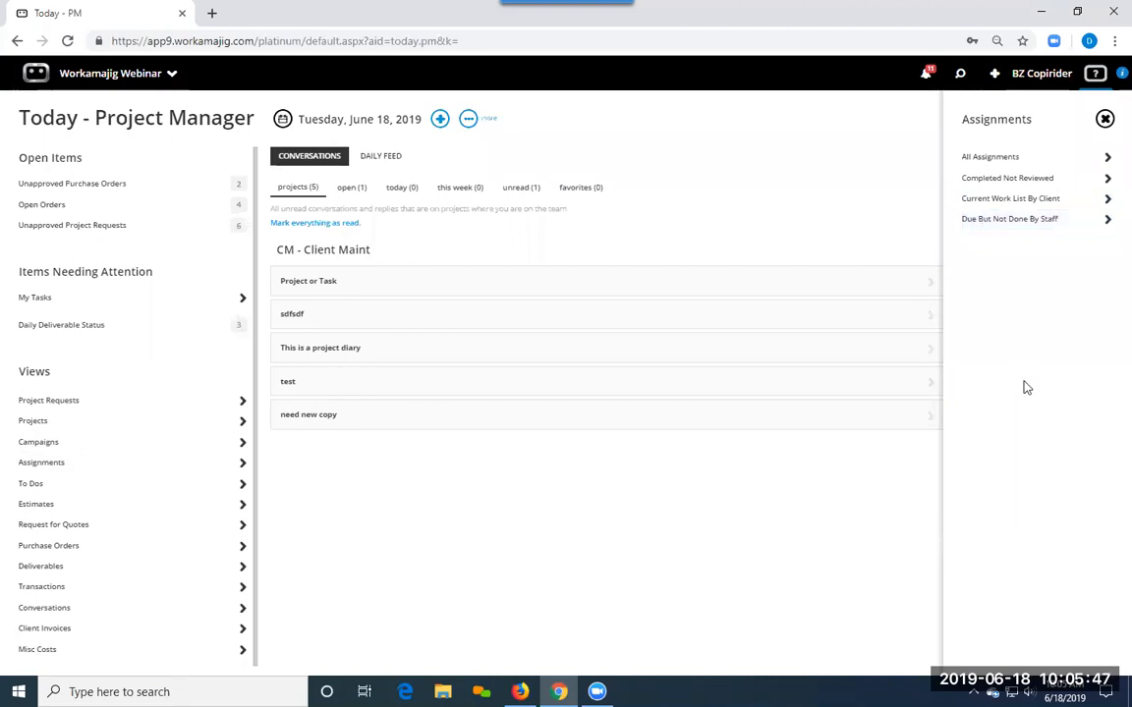
{"action": "left_click", "coordinate": [1012, 220]}
{"action": "left_click", "coordinate": [428, 171]}
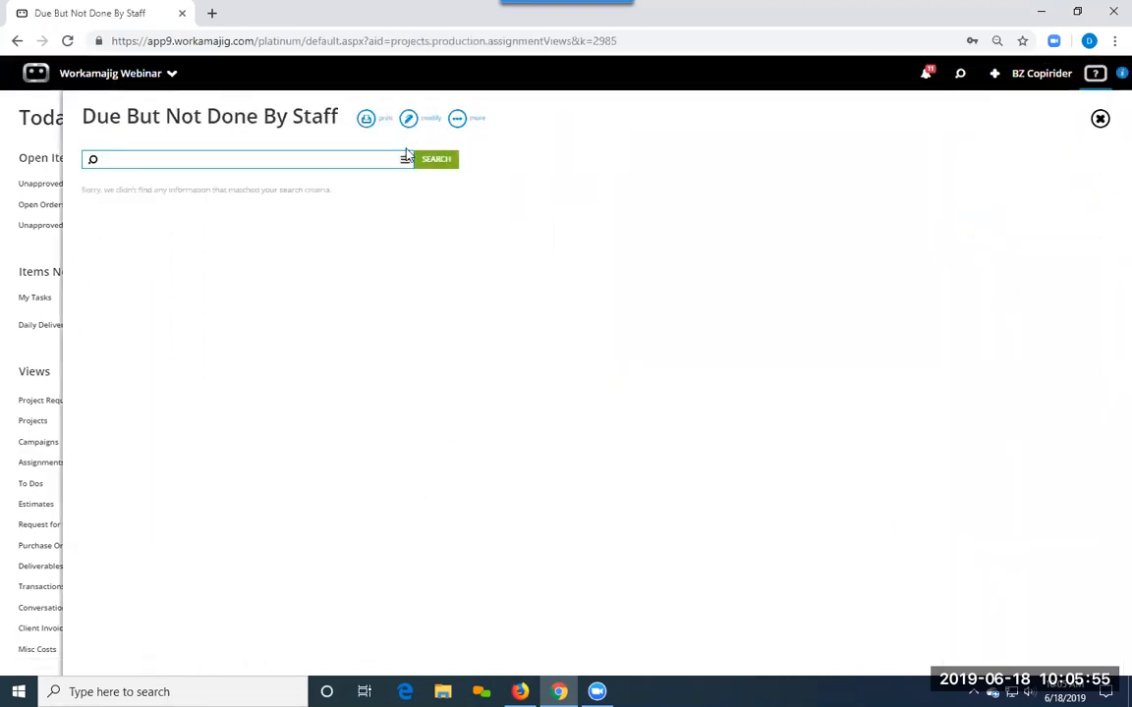
{"action": "left_click", "coordinate": [438, 166]}
Examine the layout and filters of the Due But Not Done By Staff view, rerun its search, and return to the Today page.
{"action": "left_click", "coordinate": [410, 126]}
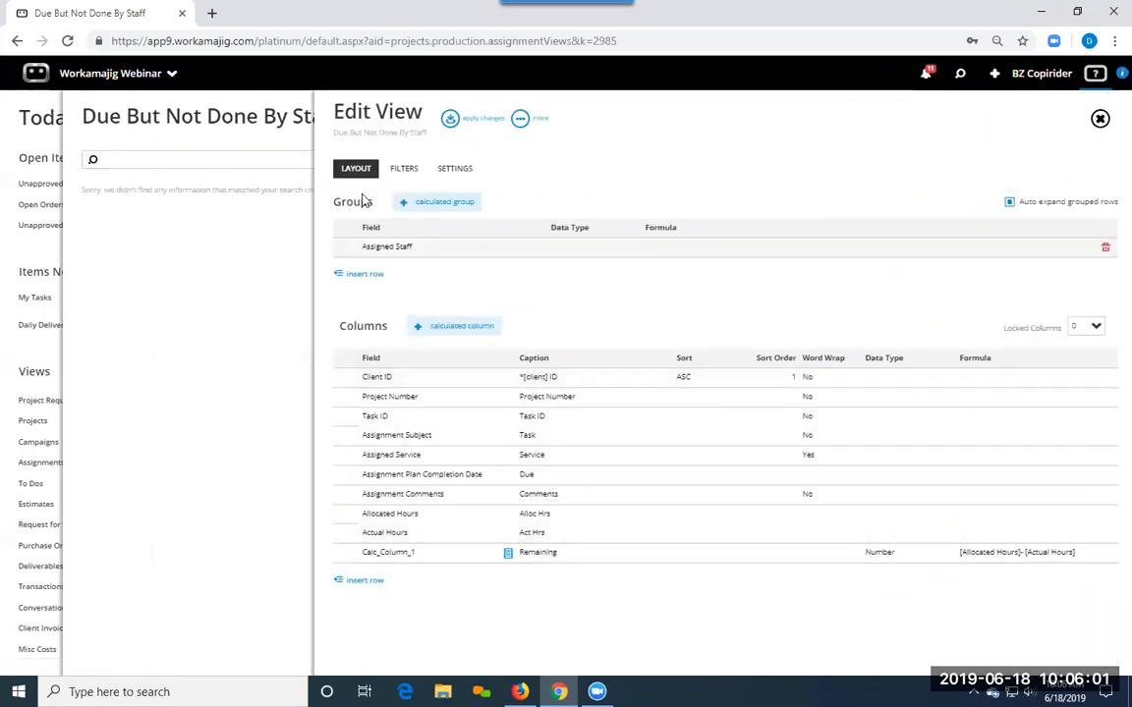
{"action": "left_click", "coordinate": [404, 168]}
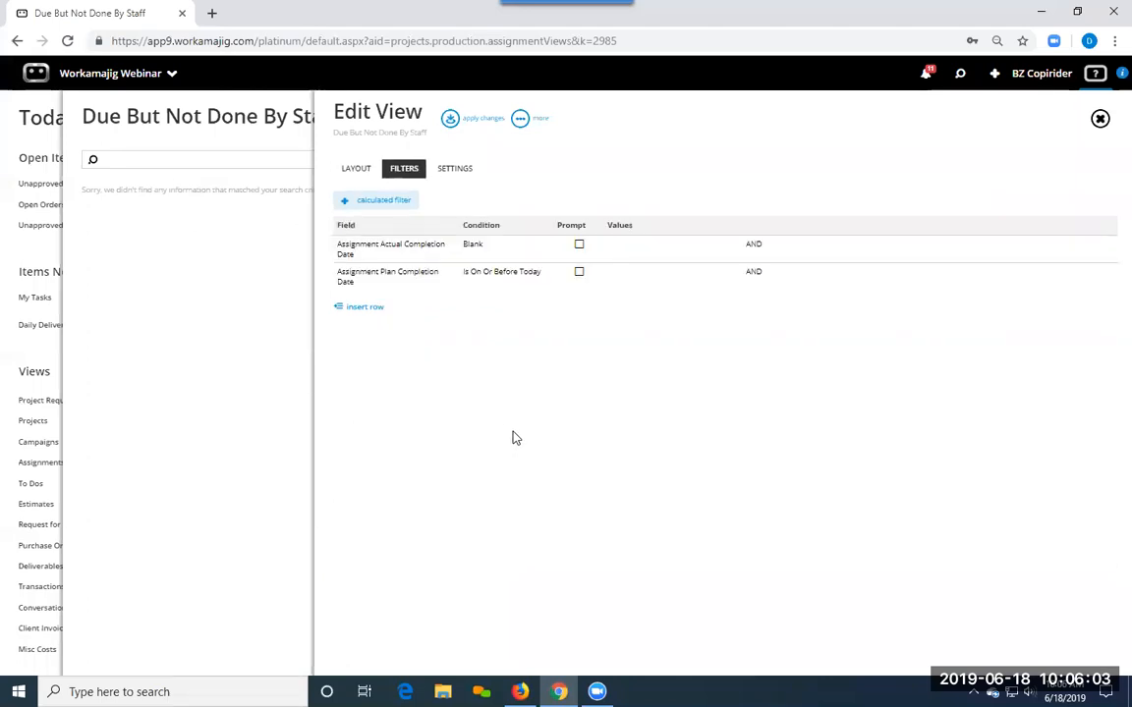
{"action": "left_click", "coordinate": [258, 370]}
{"action": "left_click", "coordinate": [437, 166]}
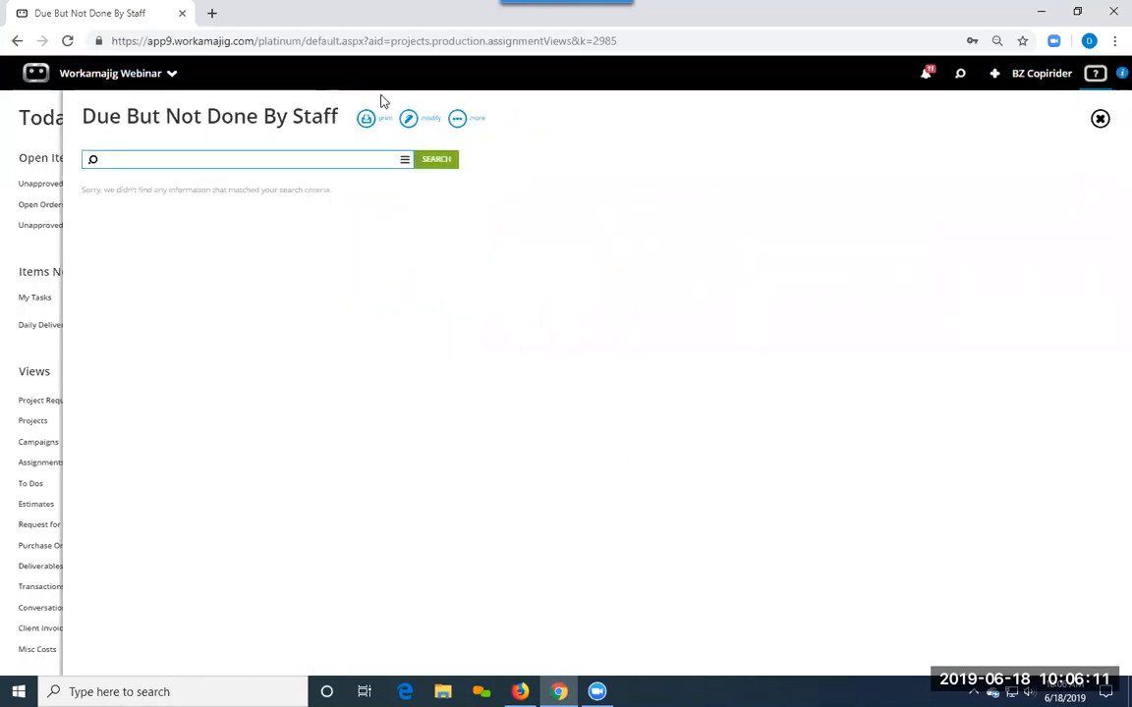
{"action": "left_click", "coordinate": [411, 122]}
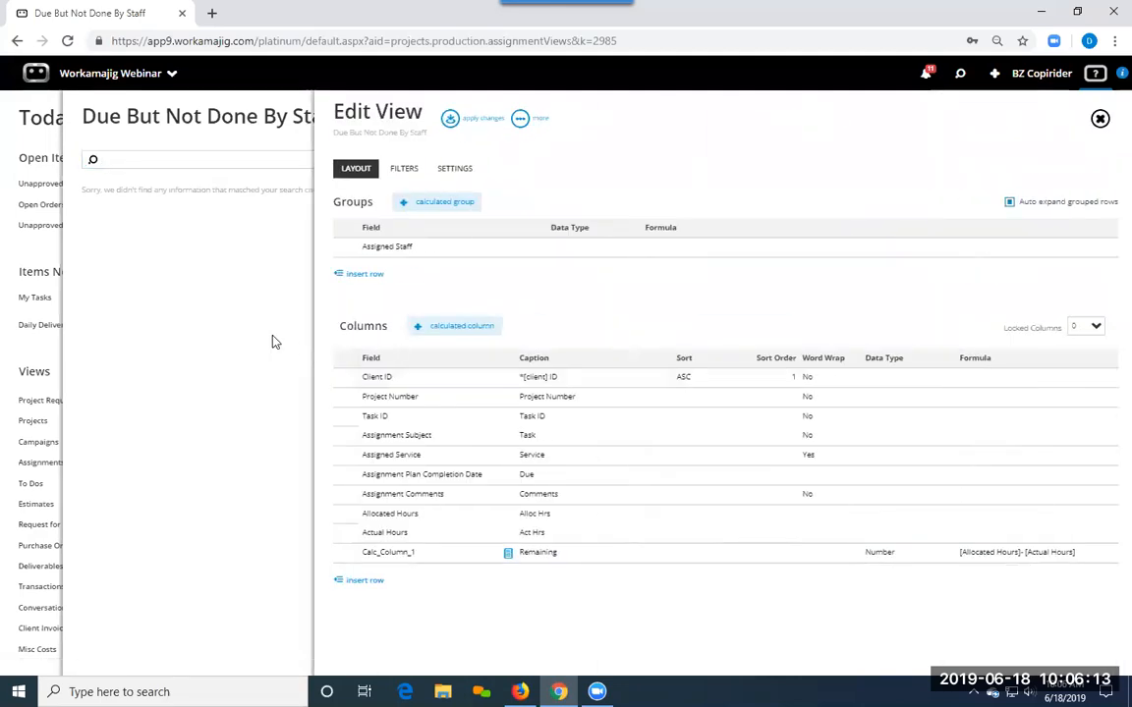
{"action": "left_click", "coordinate": [2, 248]}
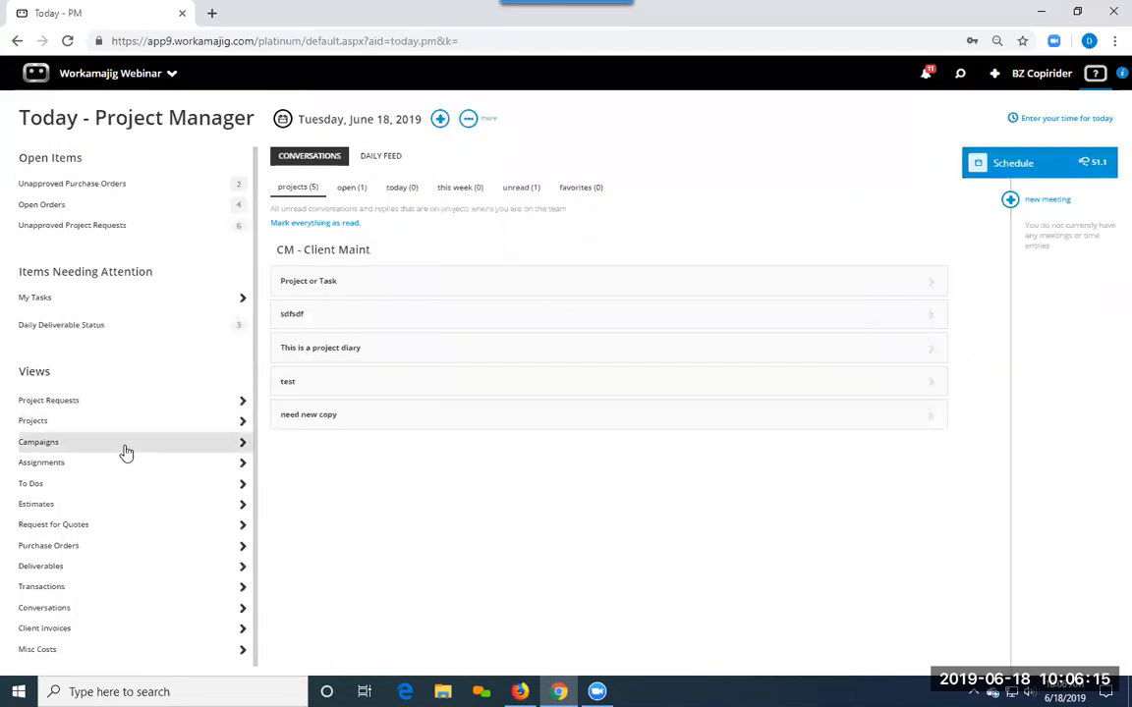
Open the Current Work List By Client assignments view and run its search.
{"action": "left_click", "coordinate": [182, 462]}
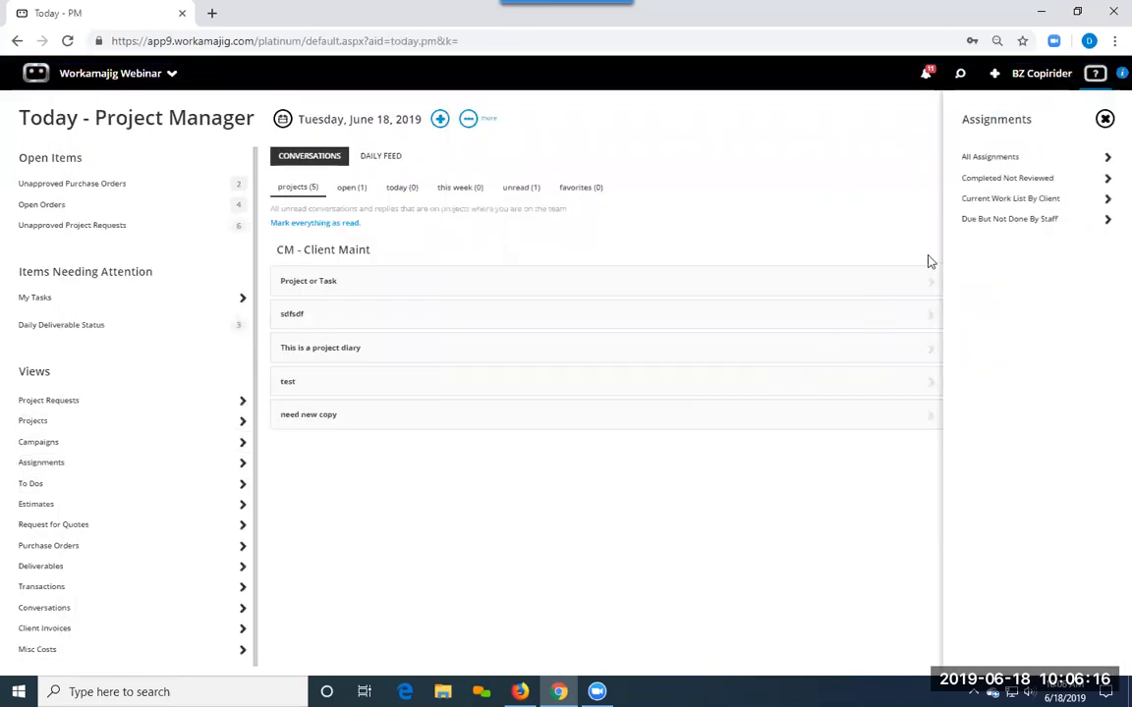
{"action": "left_click", "coordinate": [983, 198]}
{"action": "left_click", "coordinate": [437, 160]}
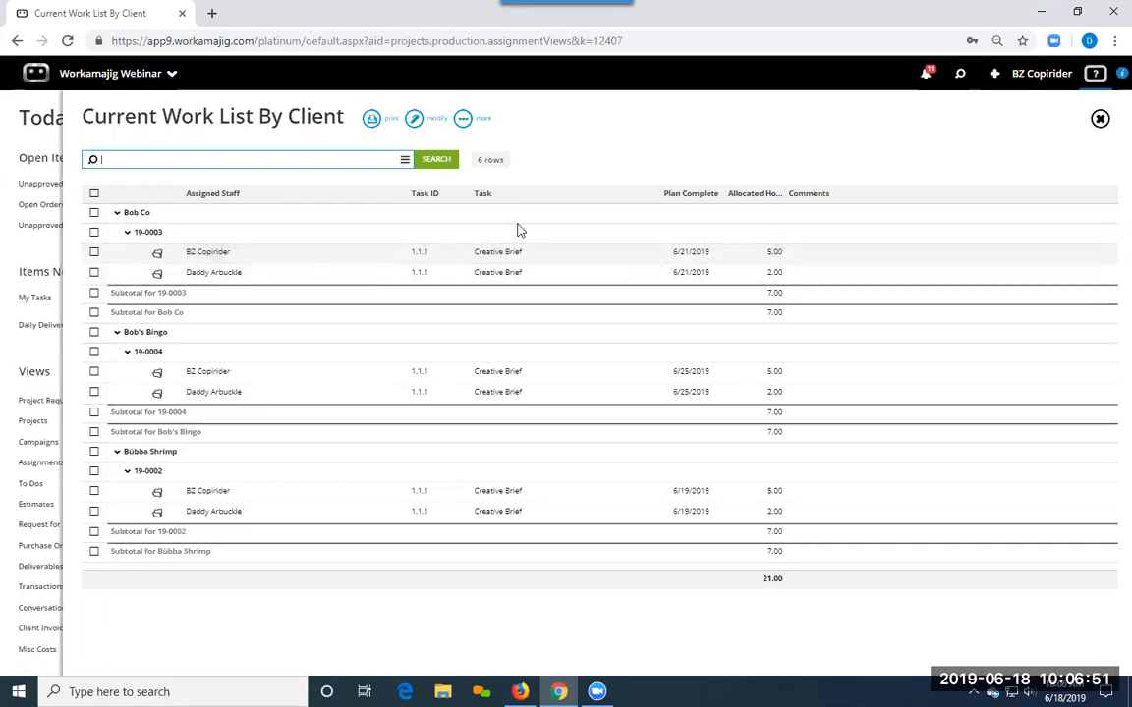
Open the schedule of project 19-0003 from its first Creative Brief assignment and examine the task's expanded details.
{"action": "left_click", "coordinate": [451, 259]}
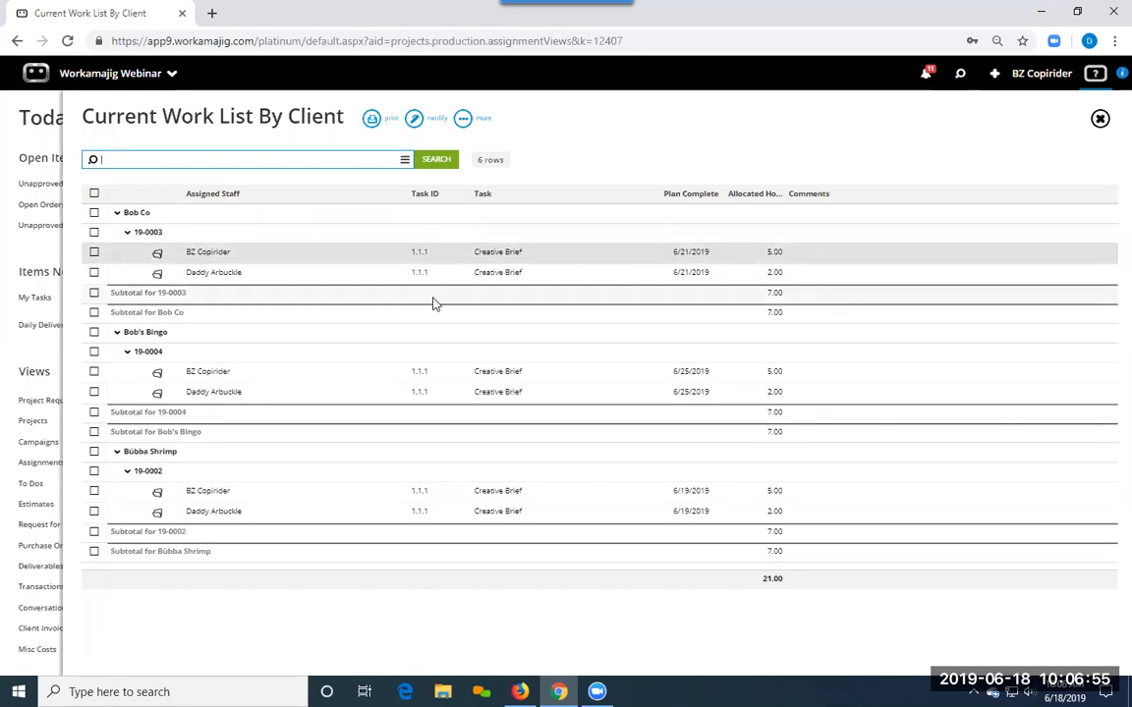
{"action": "double_click", "coordinate": [235, 258]}
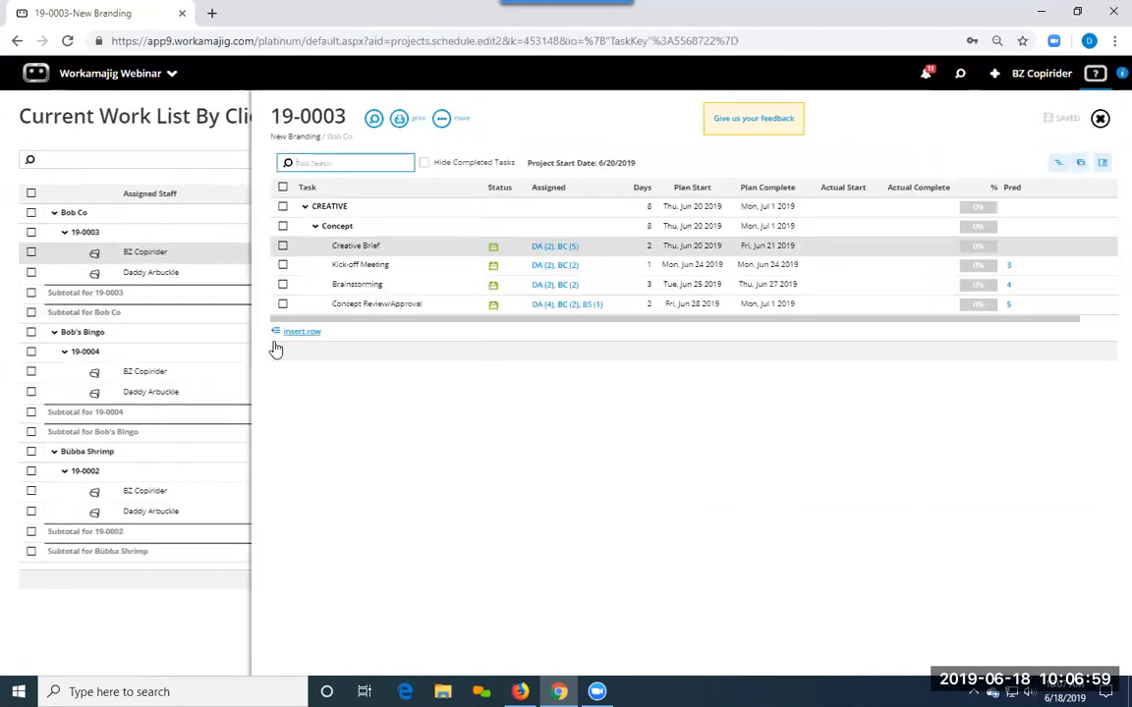
{"action": "left_click", "coordinate": [1104, 163]}
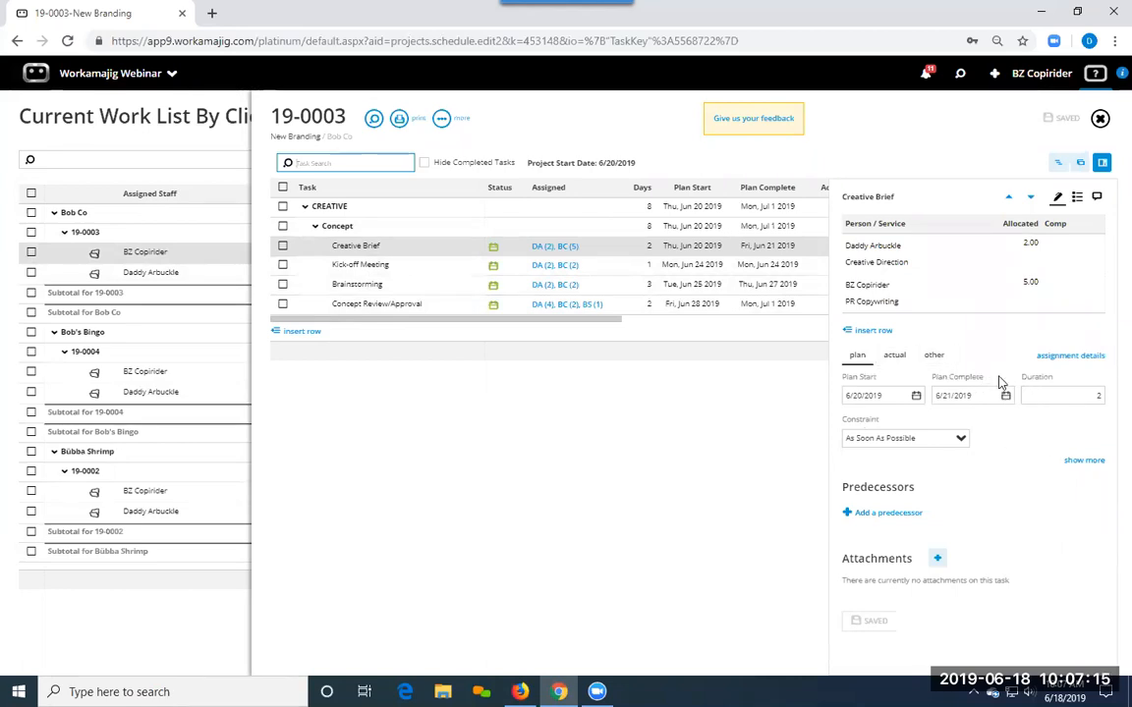
{"action": "left_click", "coordinate": [1081, 459]}
{"action": "scroll", "coordinate": [996, 499], "scroll_direction": "down", "scroll_amount": 1}
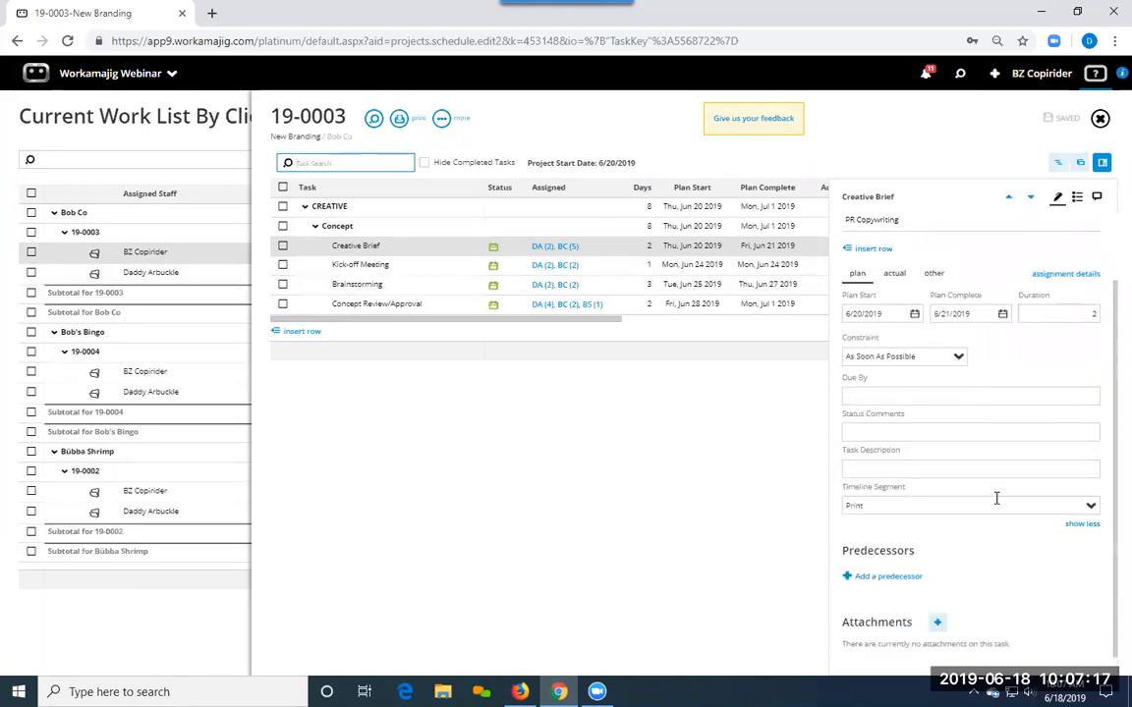
{"action": "scroll", "coordinate": [996, 499], "scroll_direction": "down", "scroll_amount": 1}
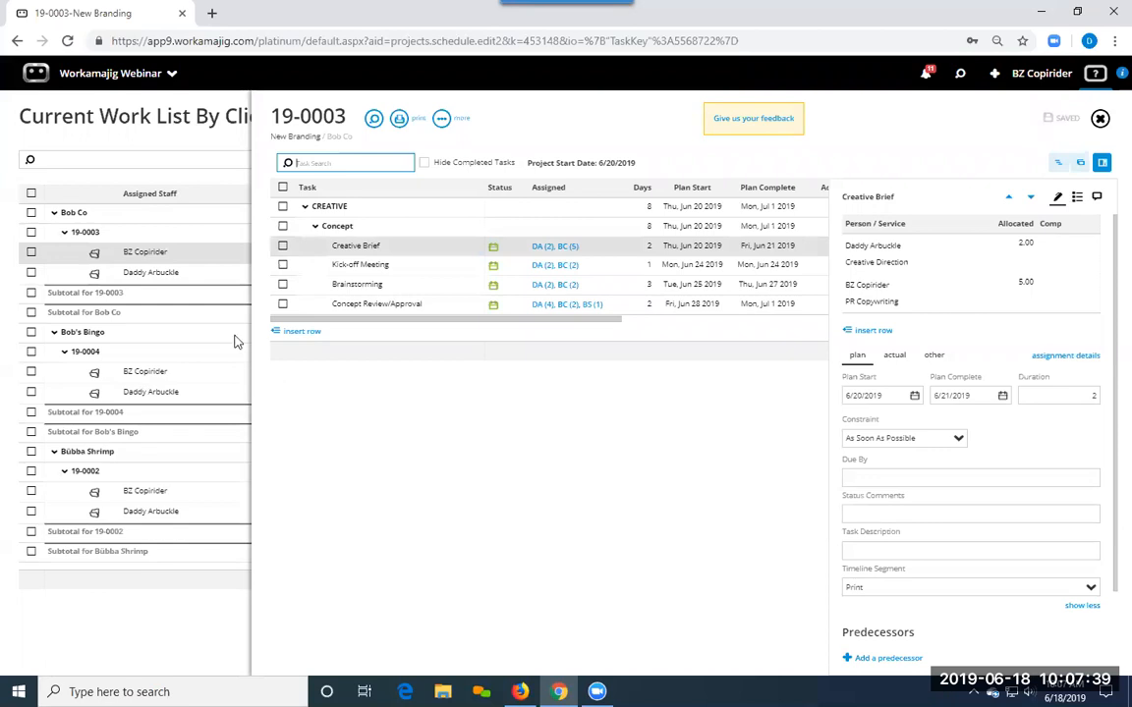
Return to the Current Work List By Client view, examine its layout settings, and go back to the project manager's Today page.
{"action": "left_click", "coordinate": [190, 163]}
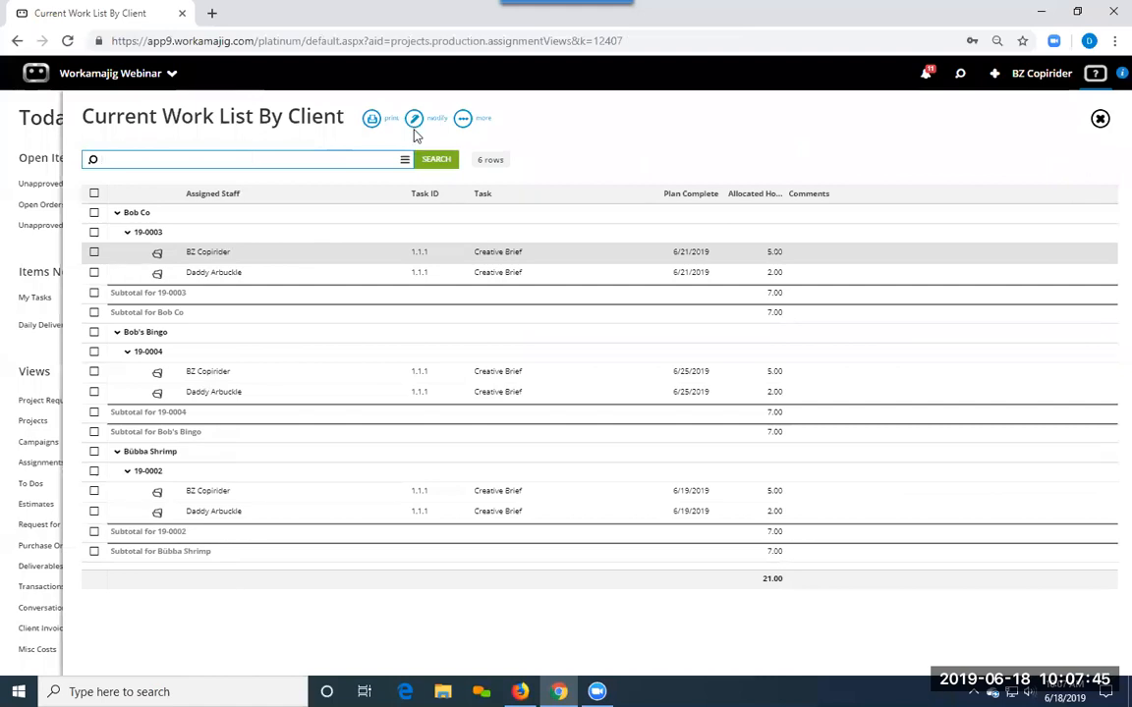
{"action": "left_click", "coordinate": [414, 119]}
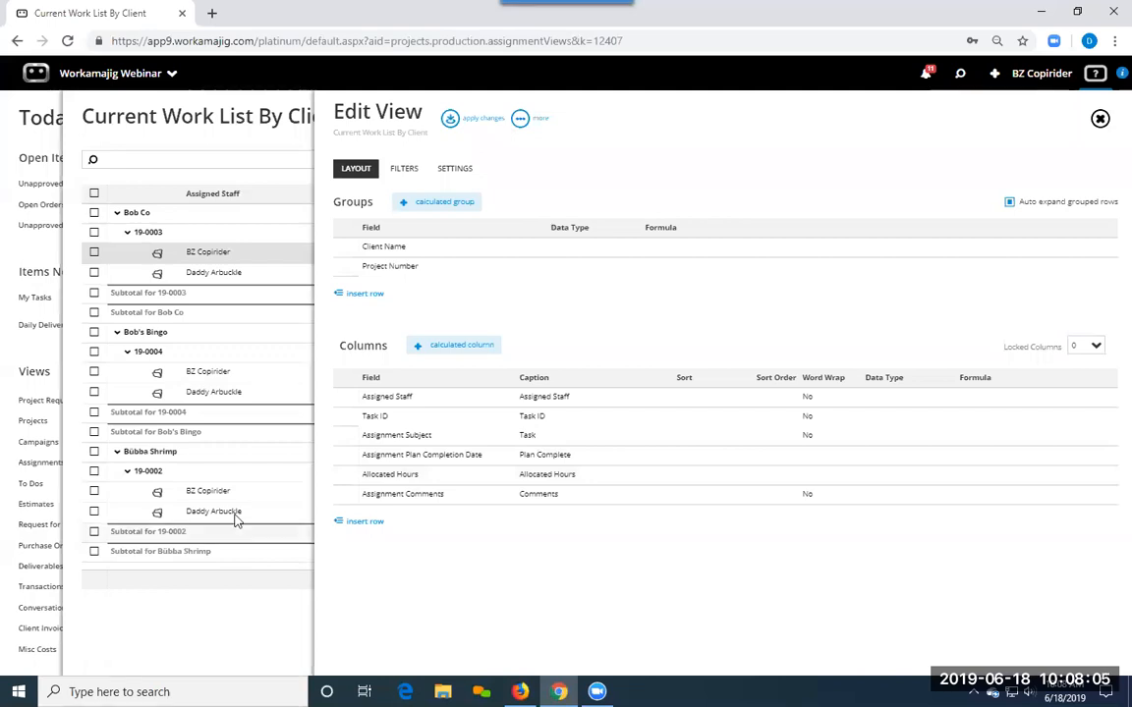
{"action": "left_click", "coordinate": [238, 596]}
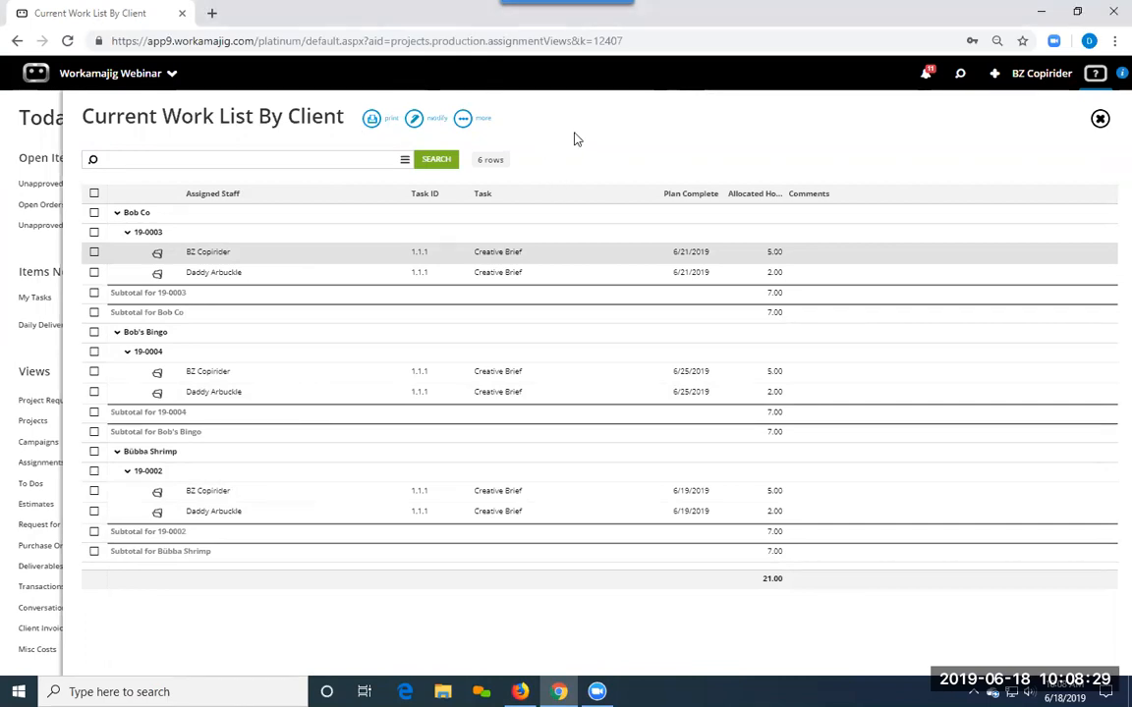
{"action": "left_click", "coordinate": [430, 254]}
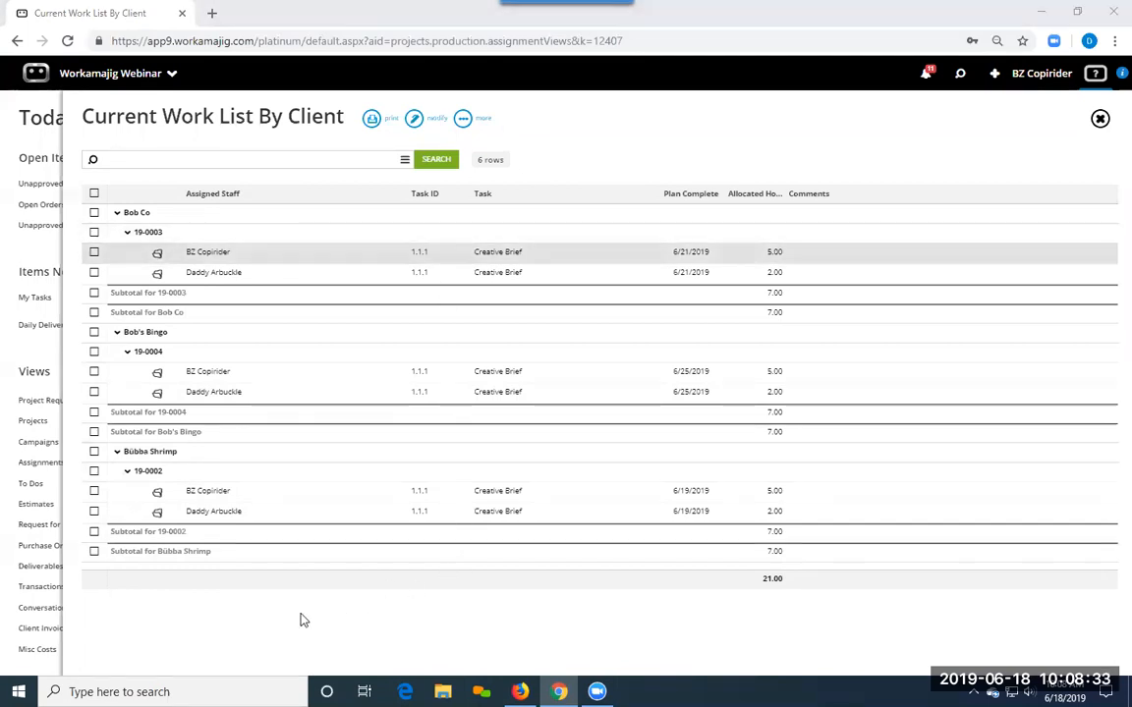
{"action": "left_click", "coordinate": [52, 250]}
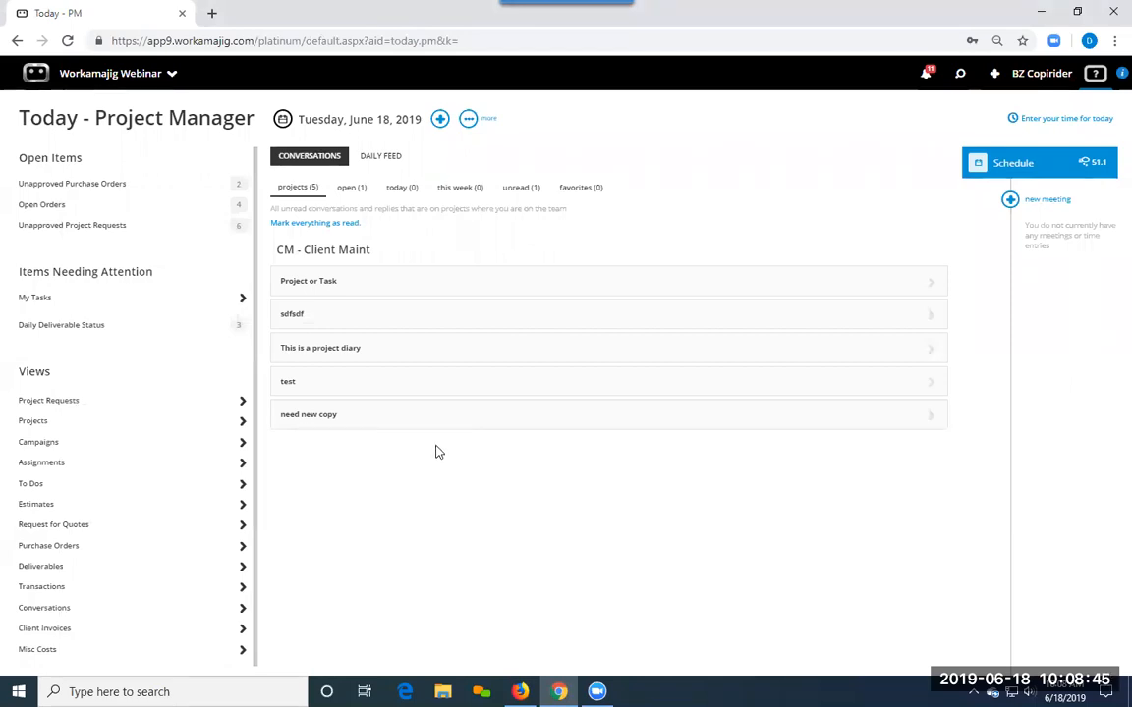
Open the resource manager's Staff Schedule and switch it from weekly to daily columns.
{"action": "left_click", "coordinate": [118, 74]}
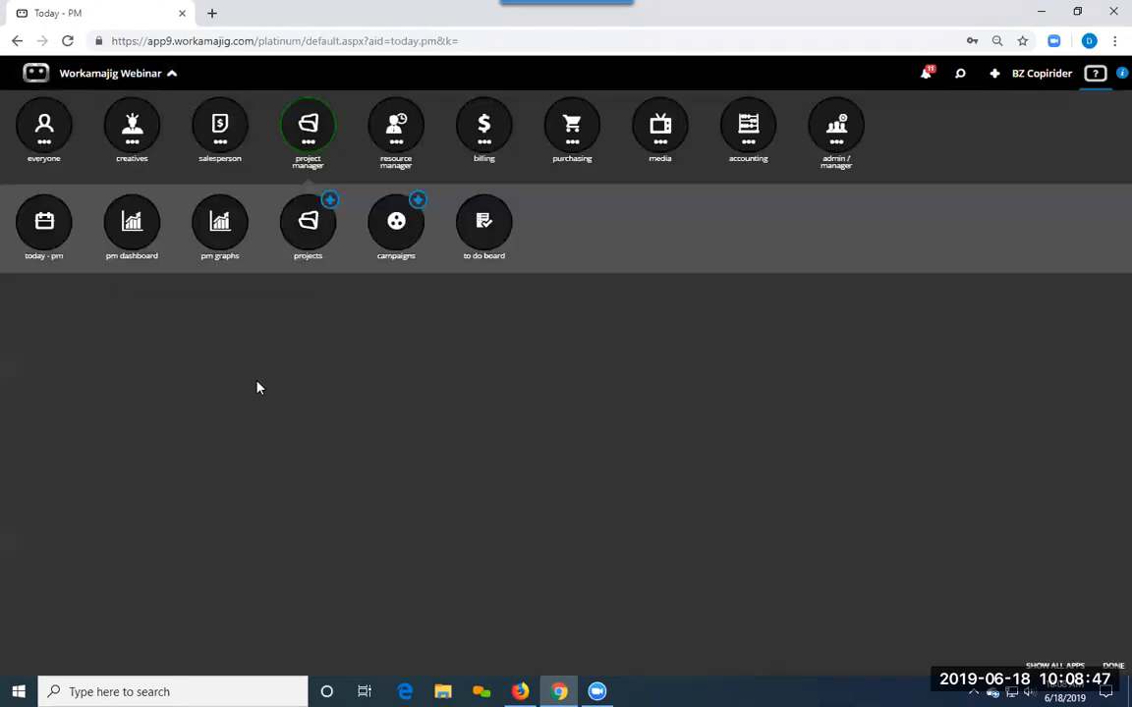
{"action": "left_click", "coordinate": [393, 126]}
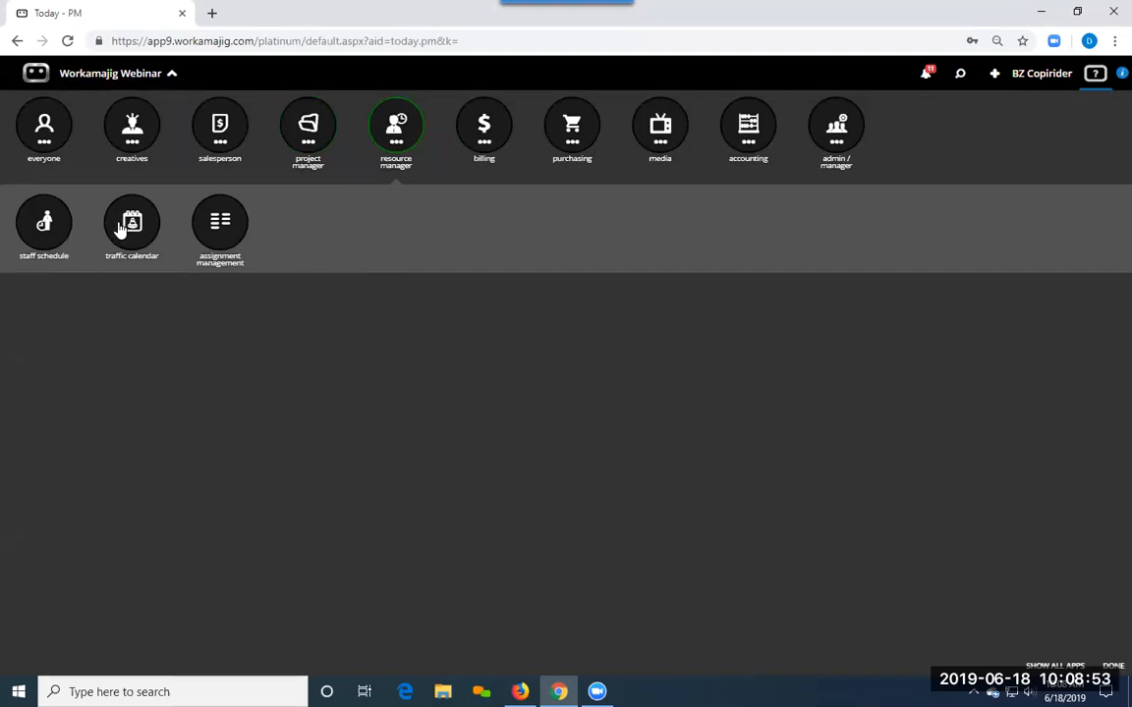
{"action": "left_click", "coordinate": [43, 224]}
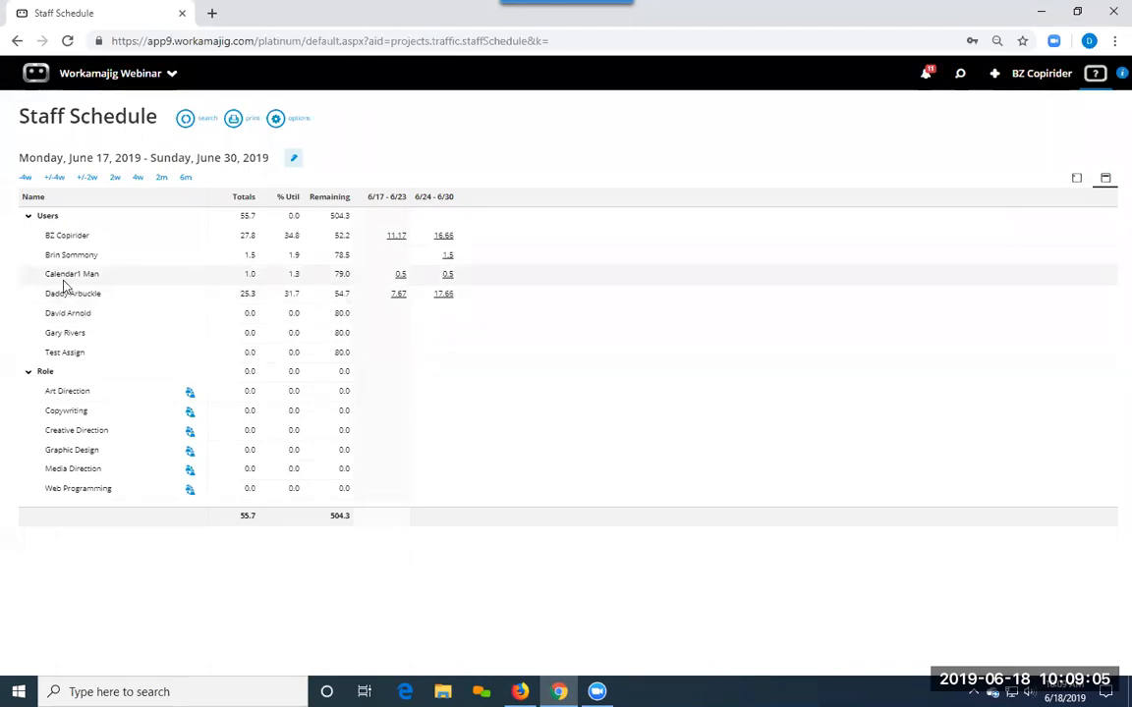
{"action": "left_click", "coordinate": [1078, 177]}
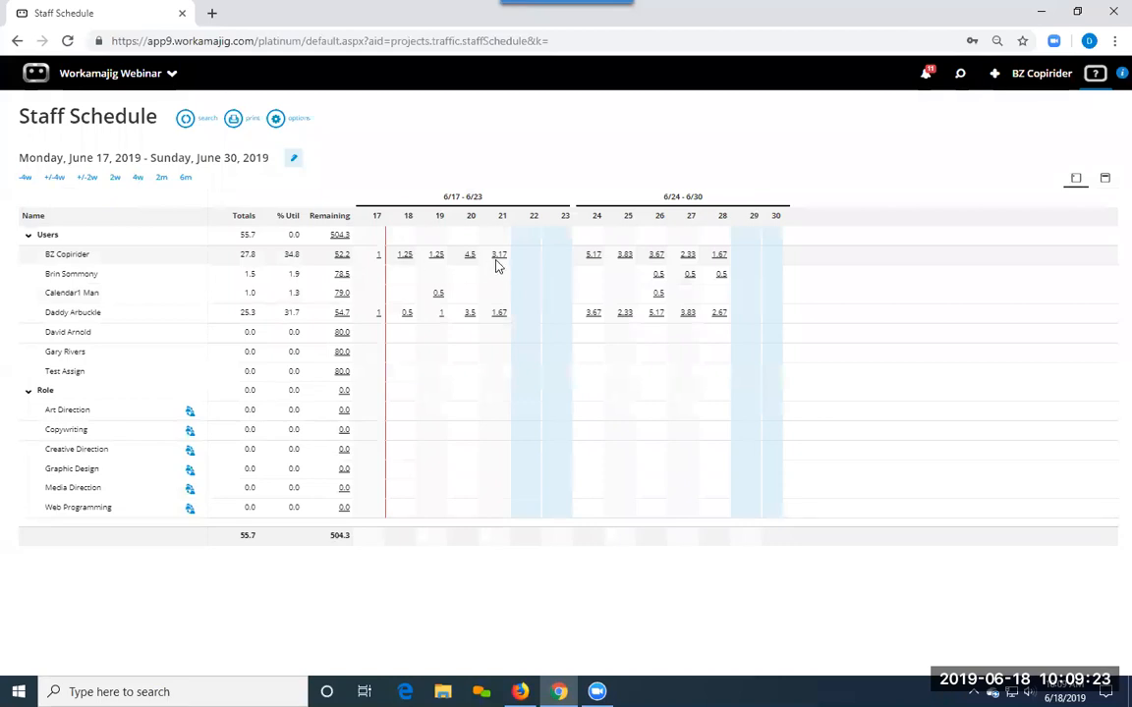
Open the first listed user's schedule detail and examine the Kick-off Meeting task of project 19-0004.
{"action": "left_click", "coordinate": [84, 258]}
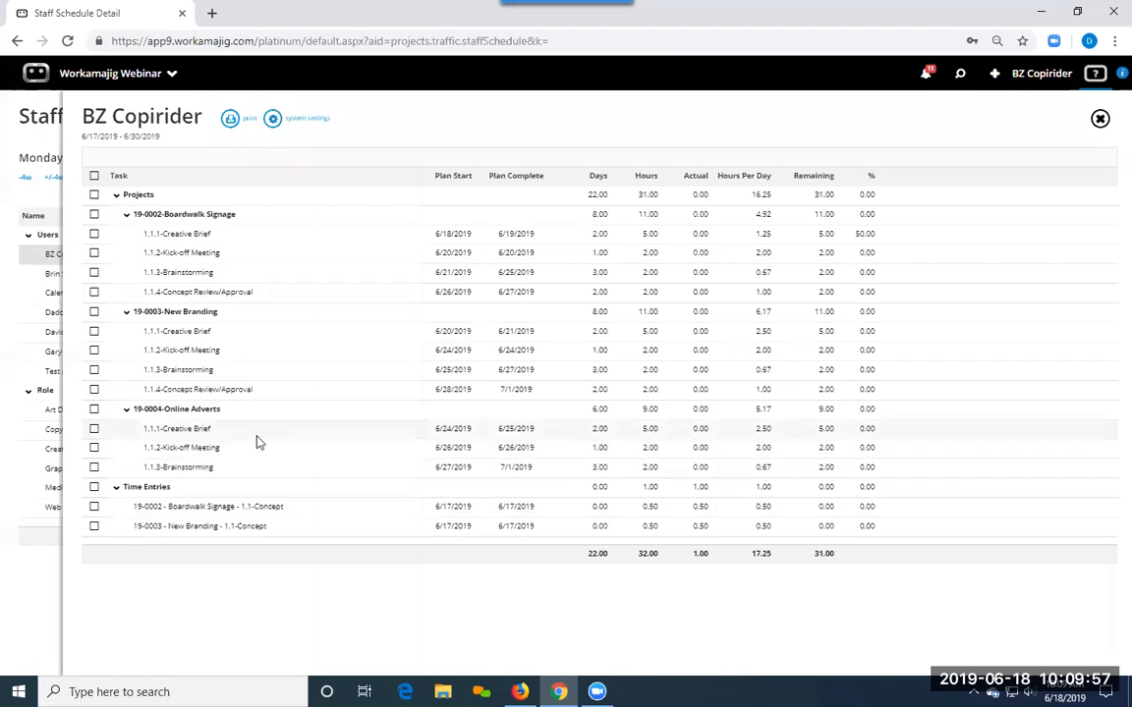
{"action": "left_click", "coordinate": [189, 449]}
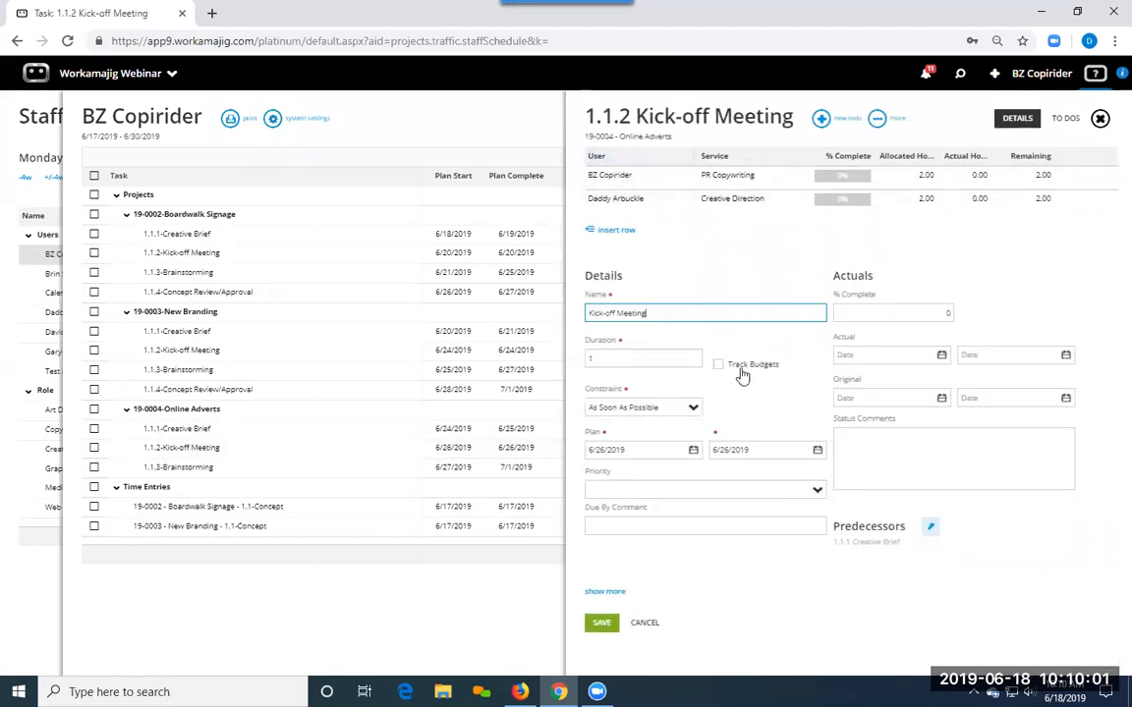
{"action": "left_click", "coordinate": [1099, 119]}
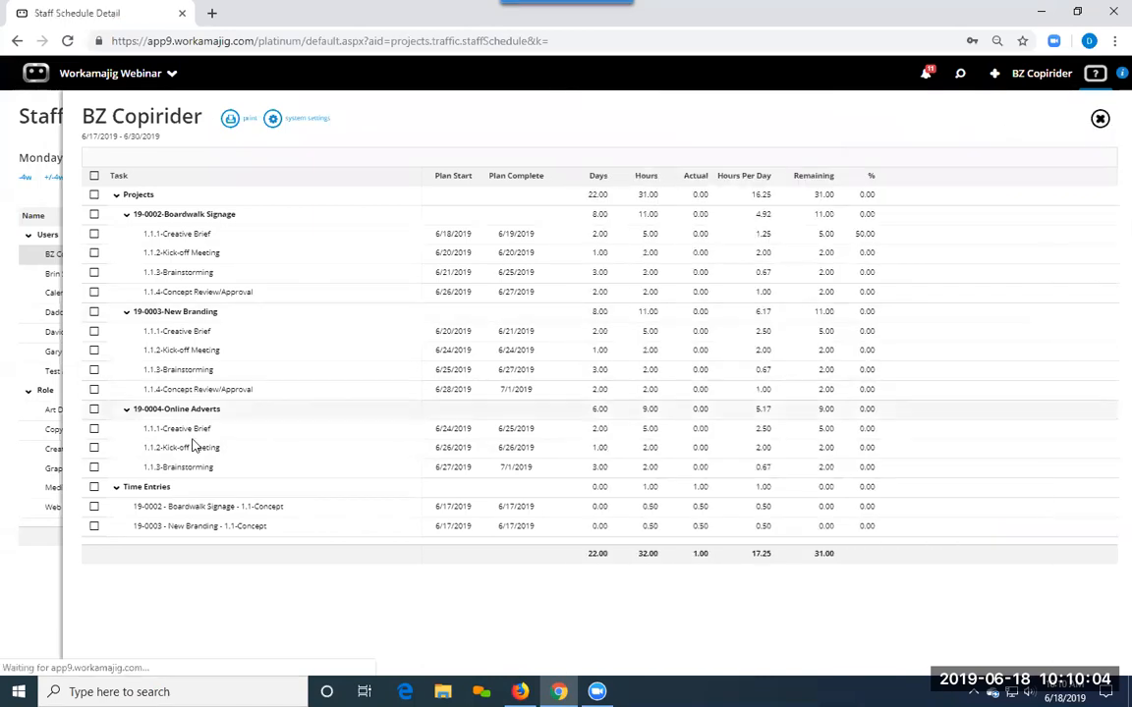
Select the Kick-off Meeting and Brainstorming tasks of 19-0004 to view the reassignment options, and return to the Staff Schedule.
{"action": "left_click", "coordinate": [93, 448]}
{"action": "left_click", "coordinate": [93, 487]}
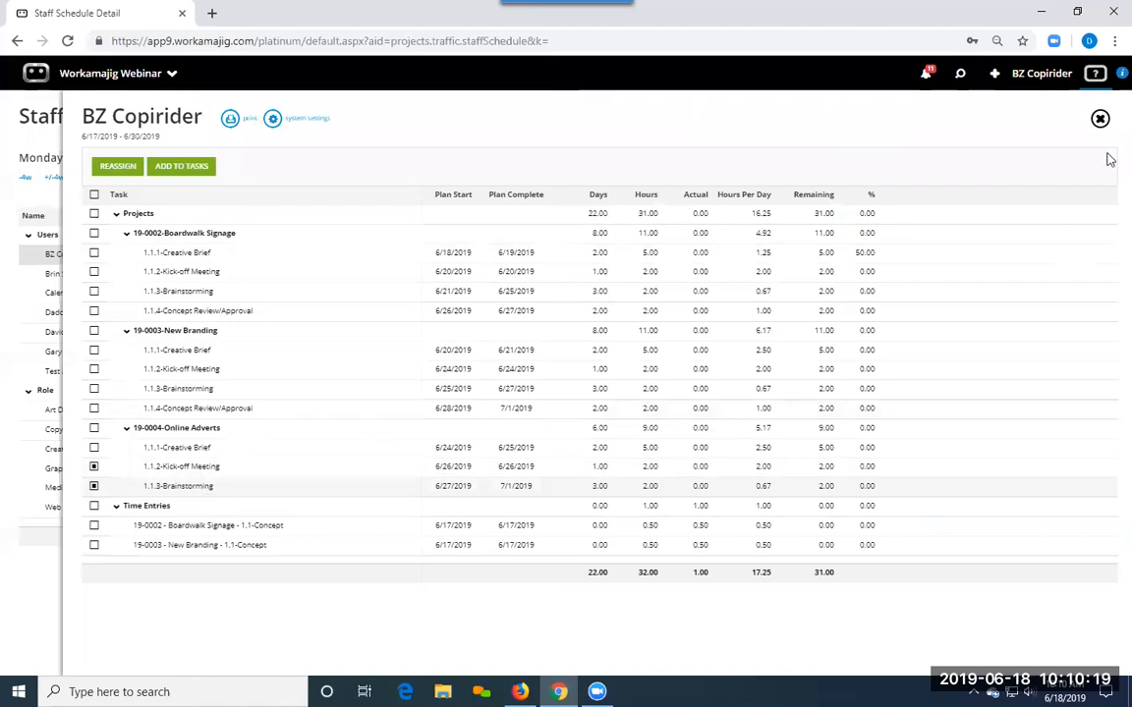
{"action": "left_click", "coordinate": [1099, 119]}
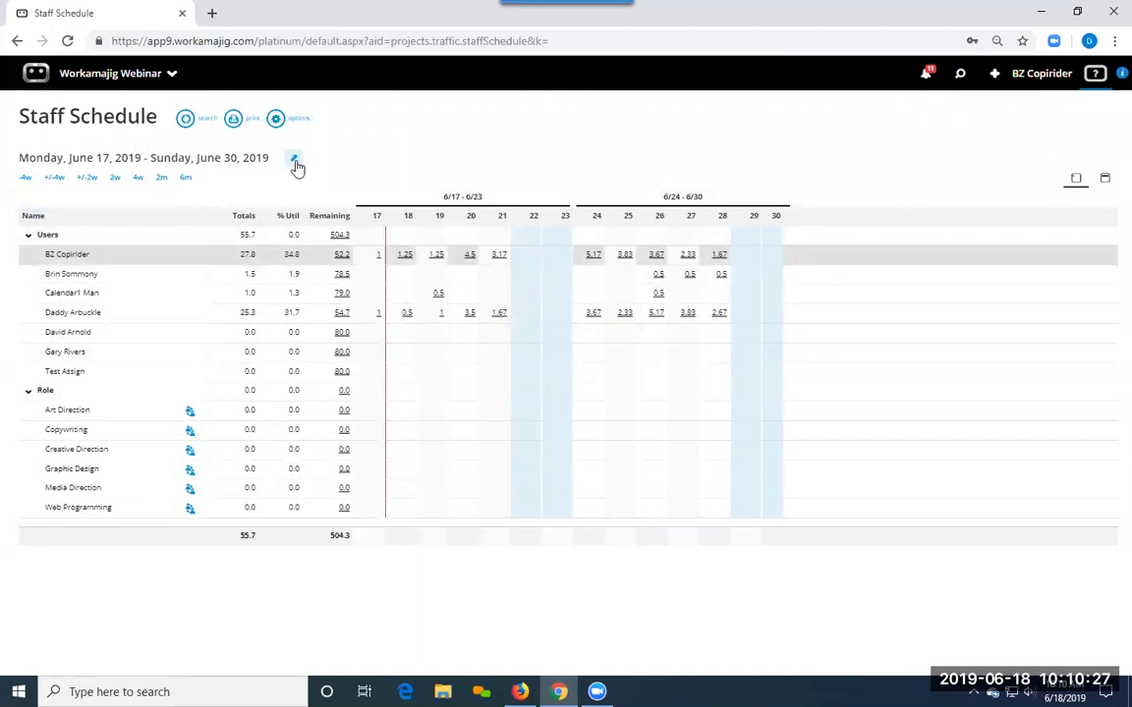
Filter the Staff Schedule by the Graphic Design service and save the options.
{"action": "left_click", "coordinate": [276, 122]}
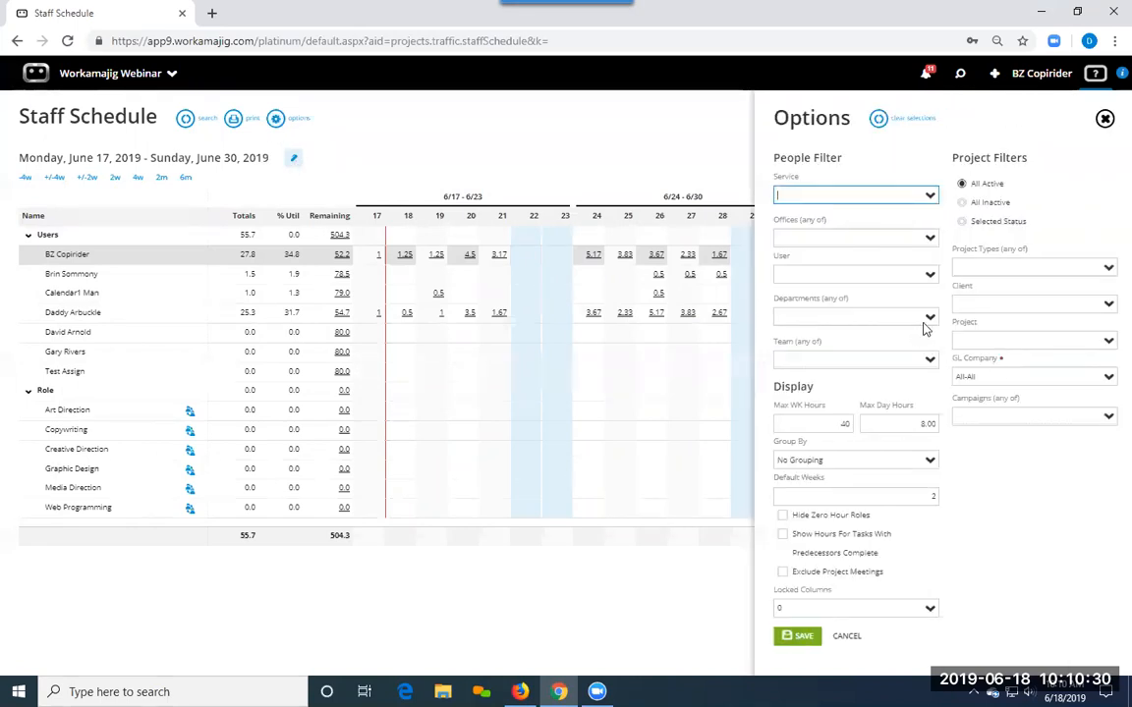
{"action": "left_click", "coordinate": [929, 194]}
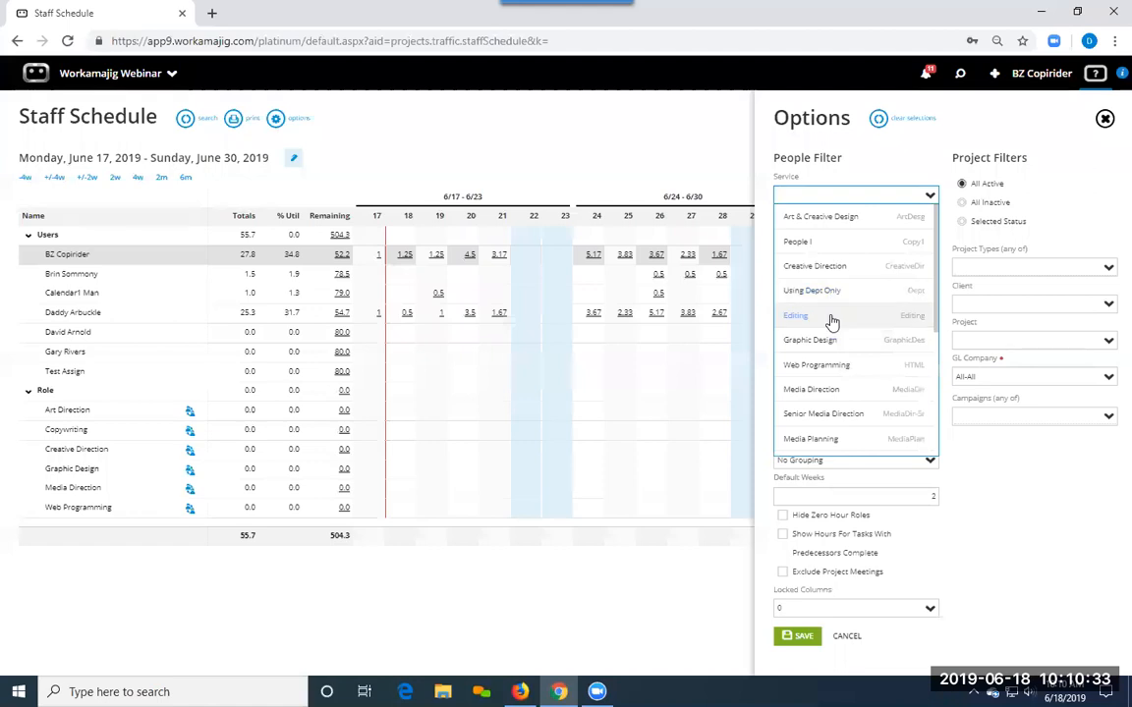
{"action": "left_click", "coordinate": [811, 339]}
{"action": "left_click", "coordinate": [801, 637]}
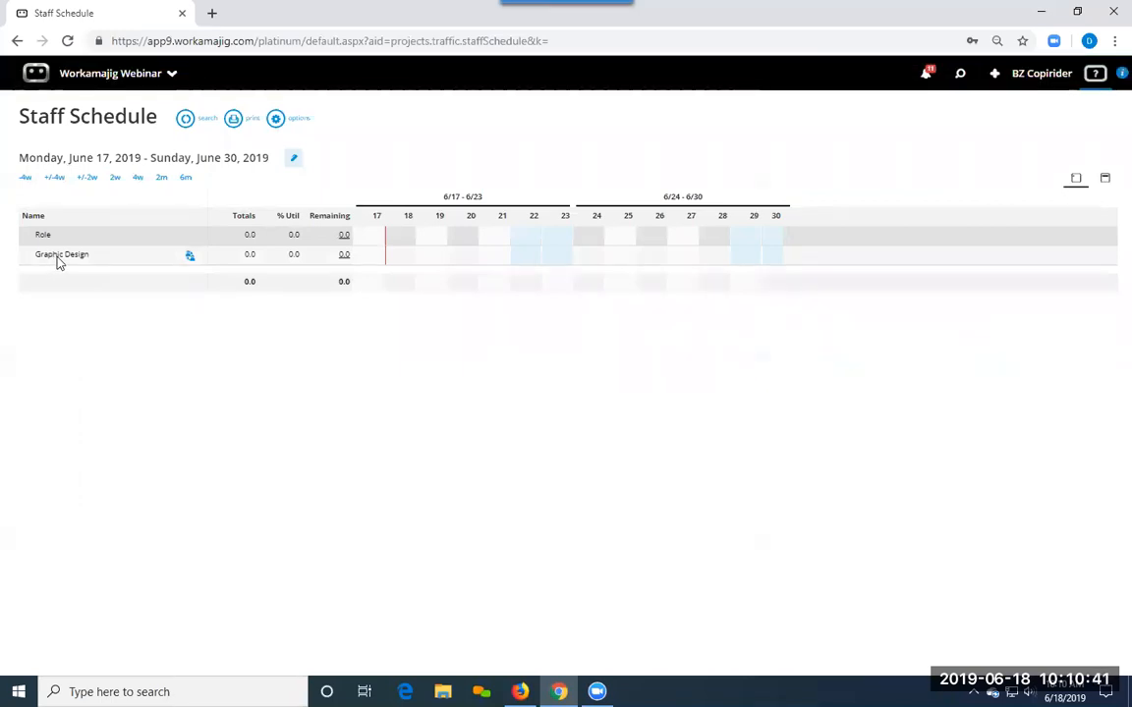
Change the Staff Schedule's service filter to Art & Creative Design and save the options.
{"action": "left_click", "coordinate": [274, 120]}
{"action": "left_click_drag", "start_coordinate": [851, 196], "coordinate": [755, 200]}
{"action": "left_click", "coordinate": [930, 197]}
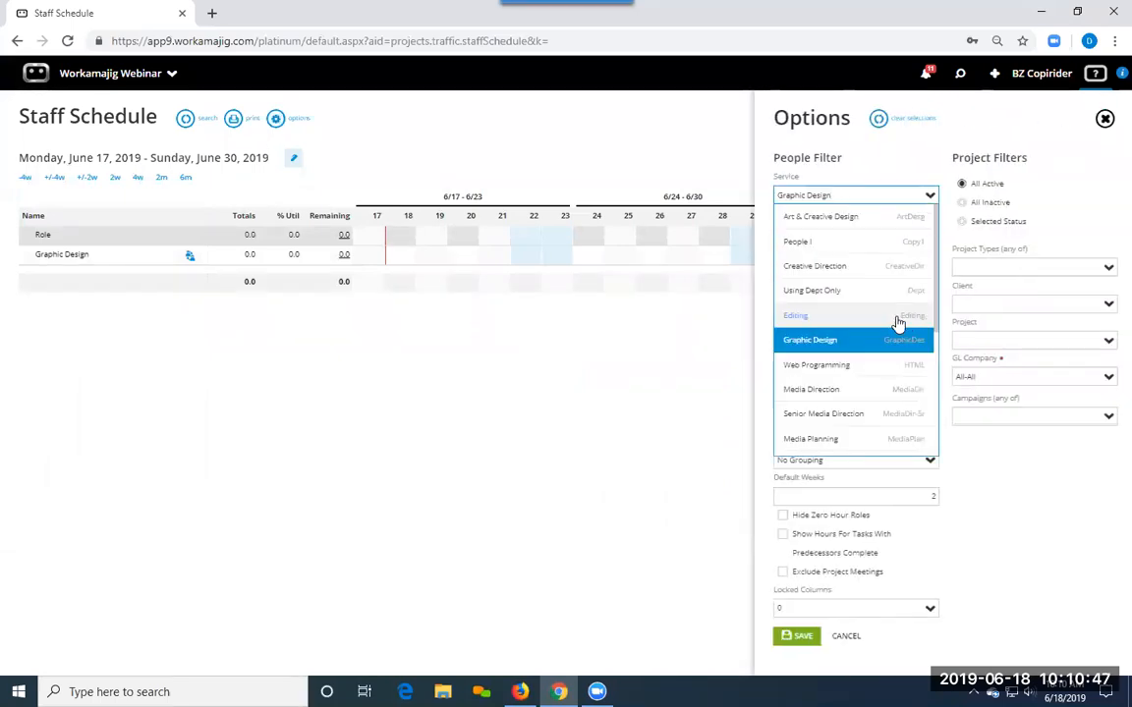
{"action": "left_click", "coordinate": [835, 217]}
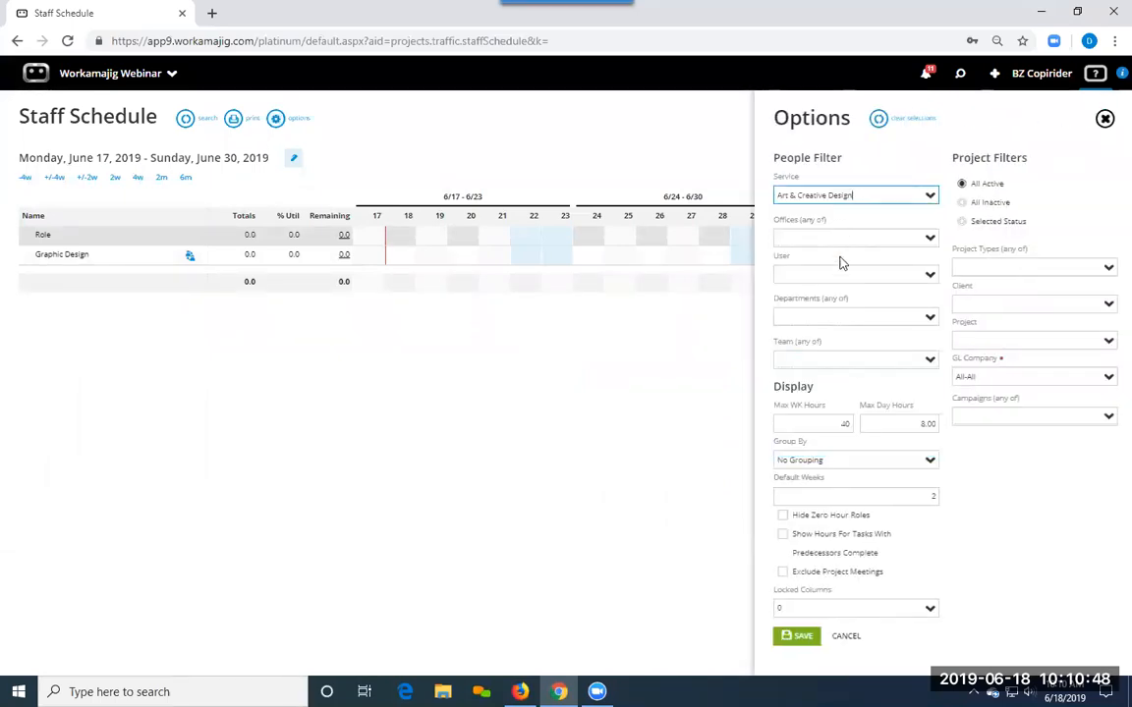
{"action": "left_click", "coordinate": [799, 639]}
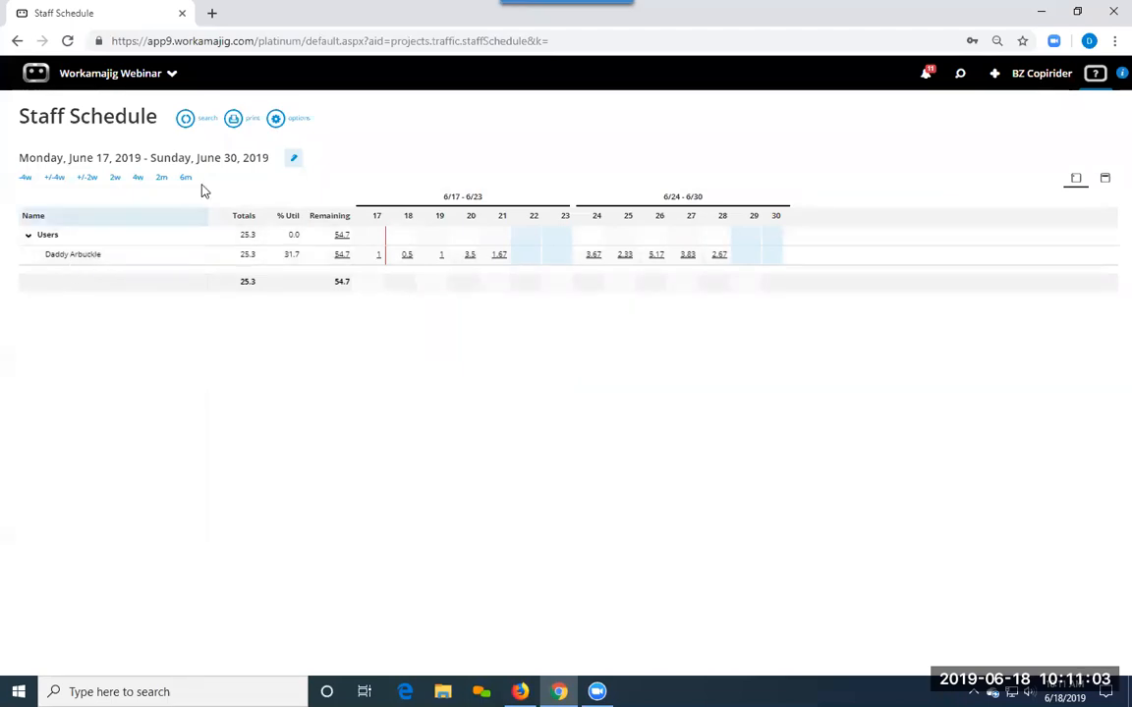
Set the Staff Schedule's maximum day hours to 3 and save the options.
{"action": "left_click", "coordinate": [276, 121]}
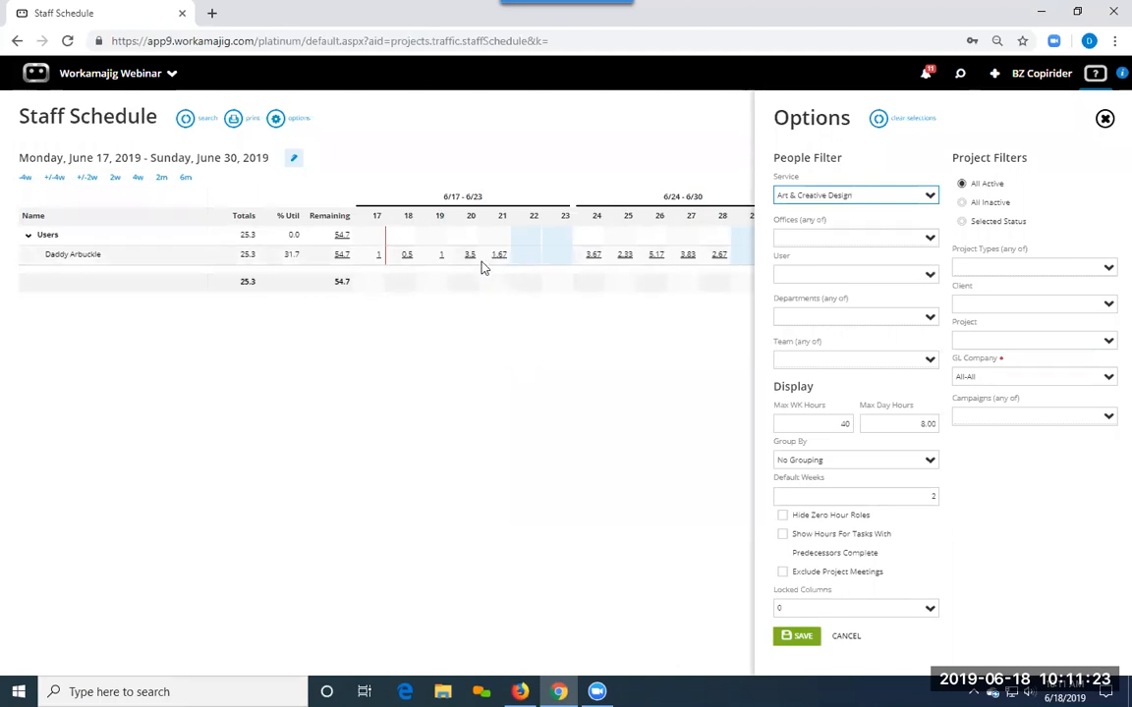
{"action": "left_click", "coordinate": [908, 425]}
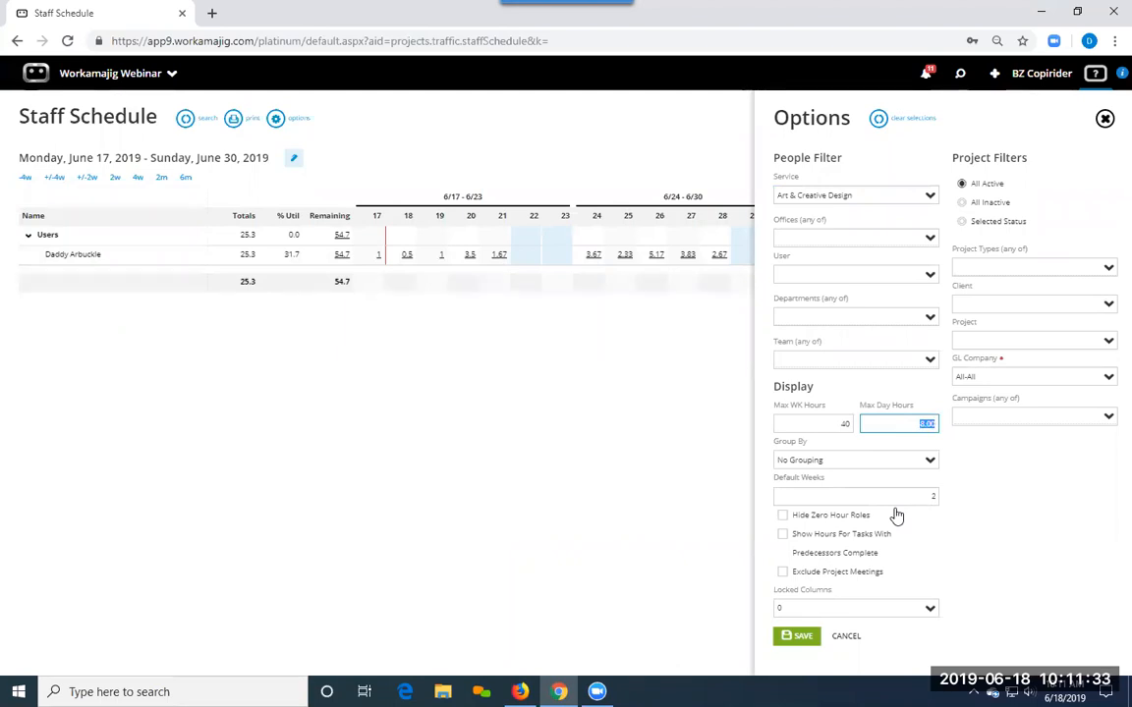
{"action": "type", "text": "8"}
{"action": "left_click", "coordinate": [798, 636]}
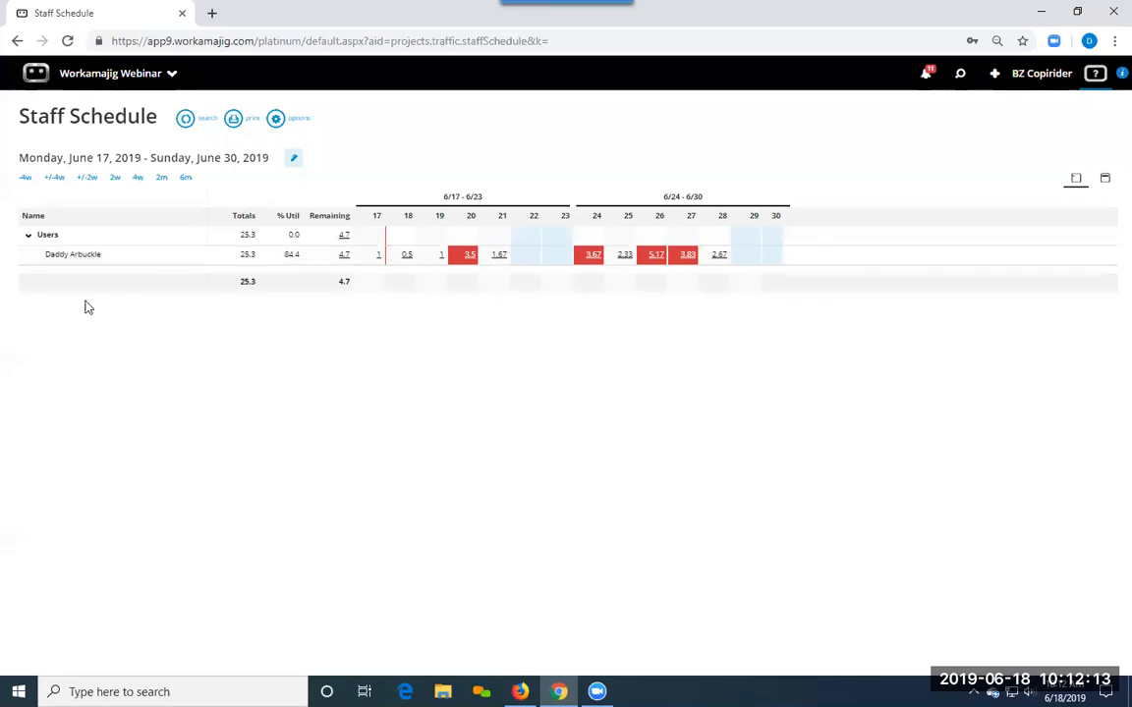
Clear the service filter in the Staff Schedule options, save, and dismiss the date range's save-changes prompt.
{"action": "left_click", "coordinate": [293, 158]}
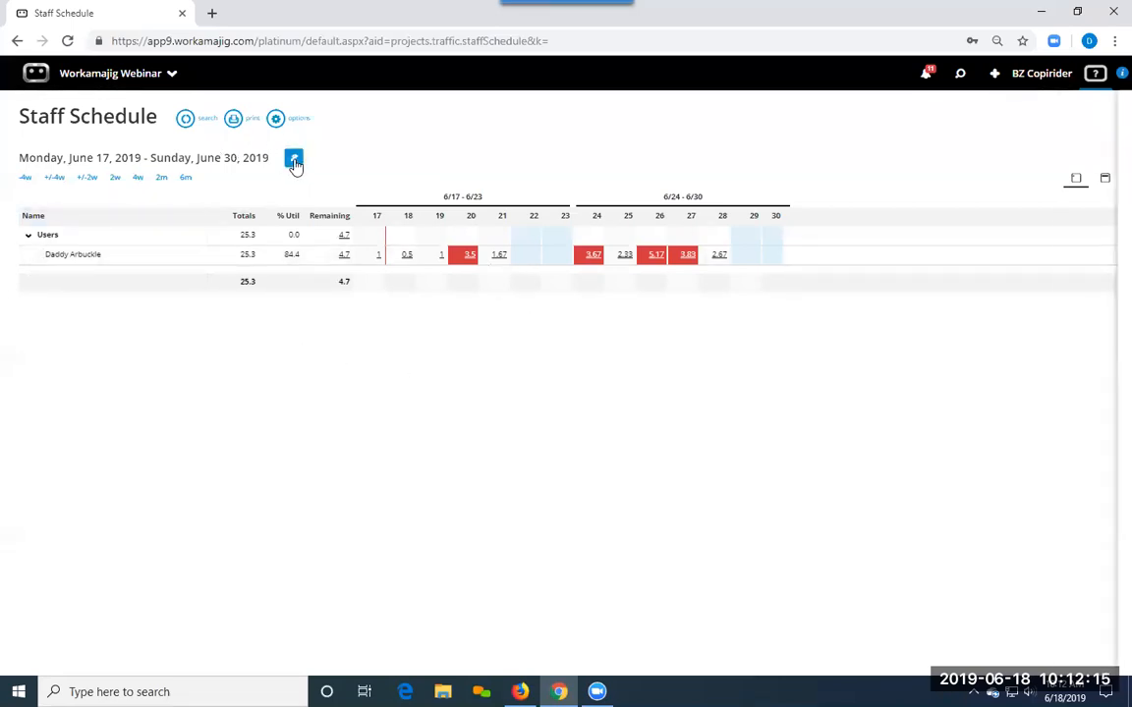
{"action": "left_click", "coordinate": [275, 118]}
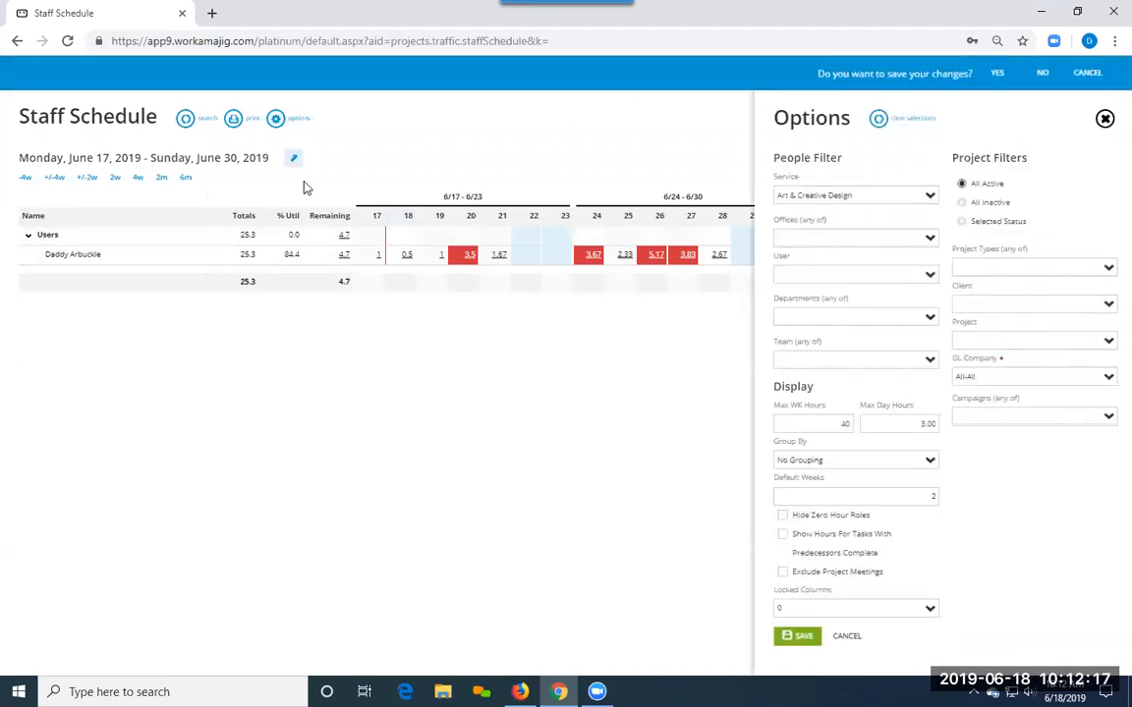
{"action": "triple_click", "coordinate": [861, 194]}
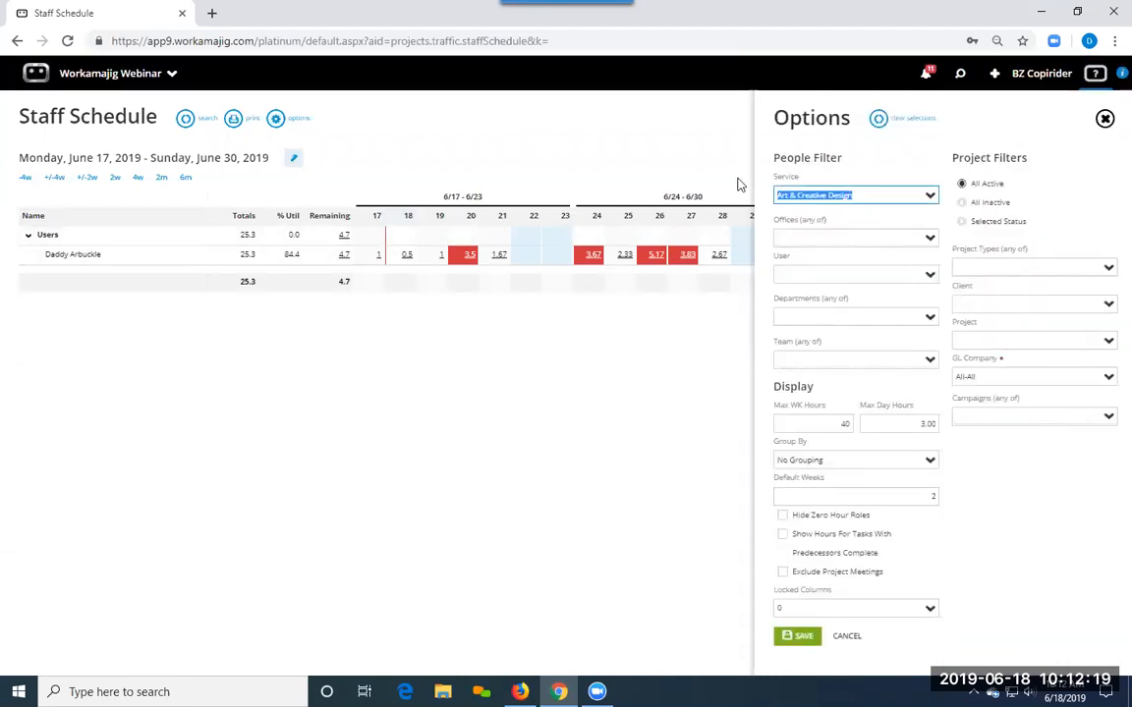
{"action": "key", "text": "BackSpace"}
{"action": "left_click", "coordinate": [798, 643]}
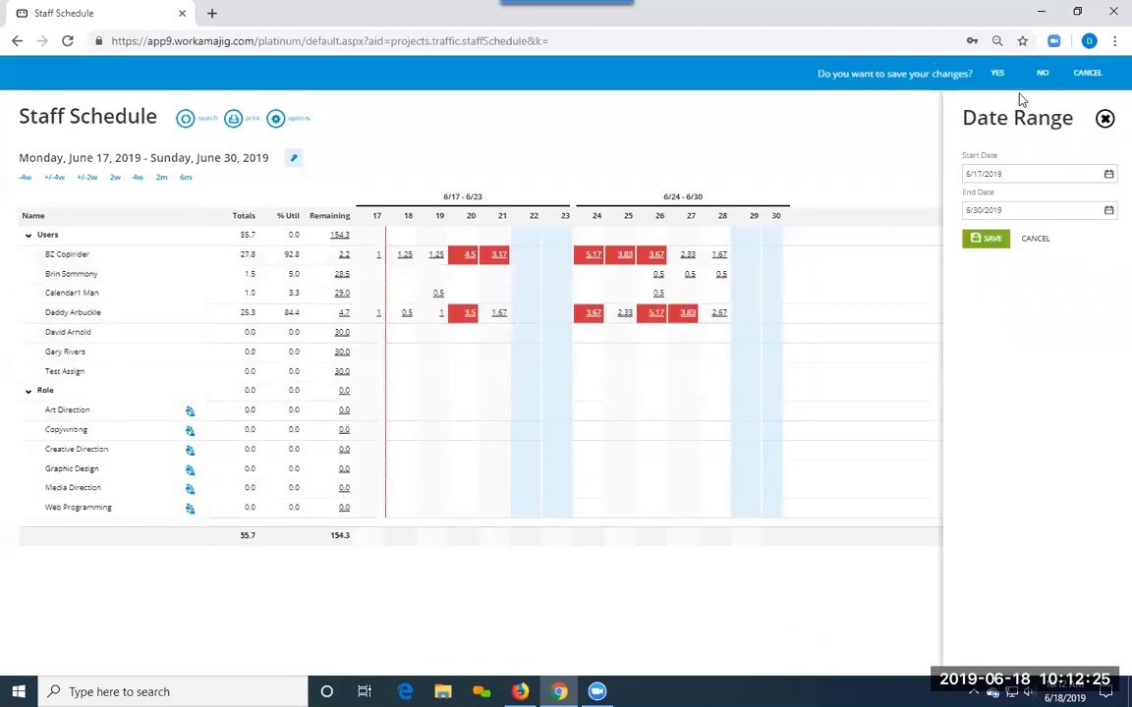
{"action": "left_click", "coordinate": [1085, 73]}
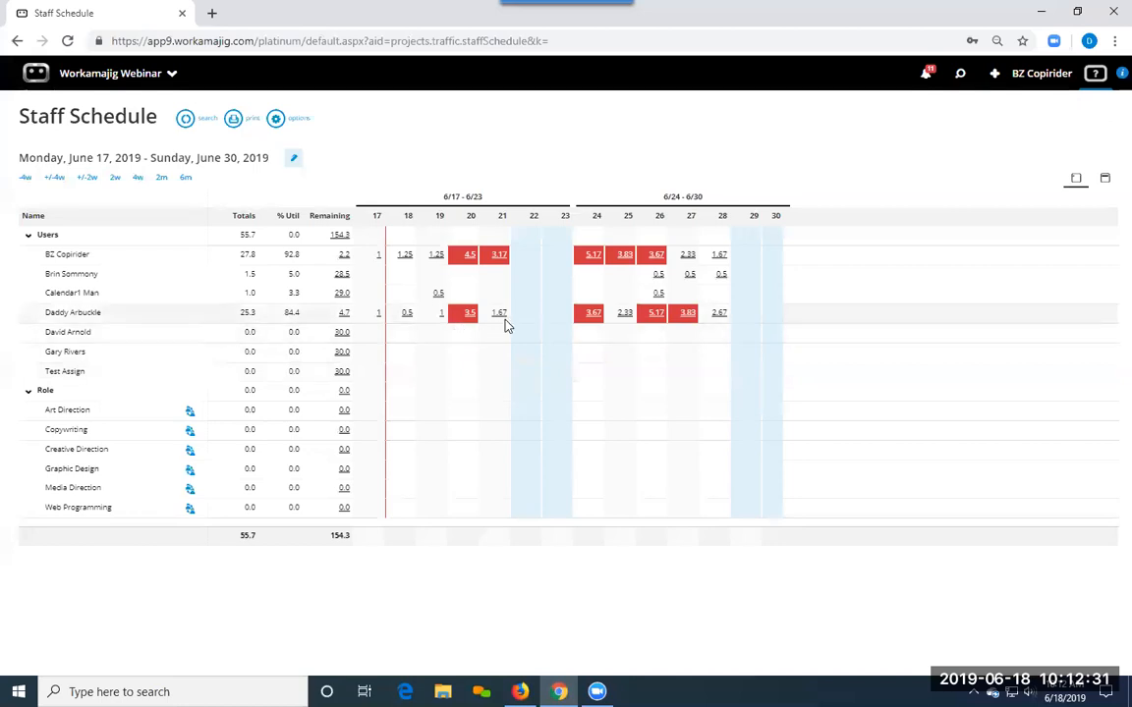
Set the Staff Schedule's date range to end on 6/29/2019 and save it.
{"action": "left_click", "coordinate": [293, 158]}
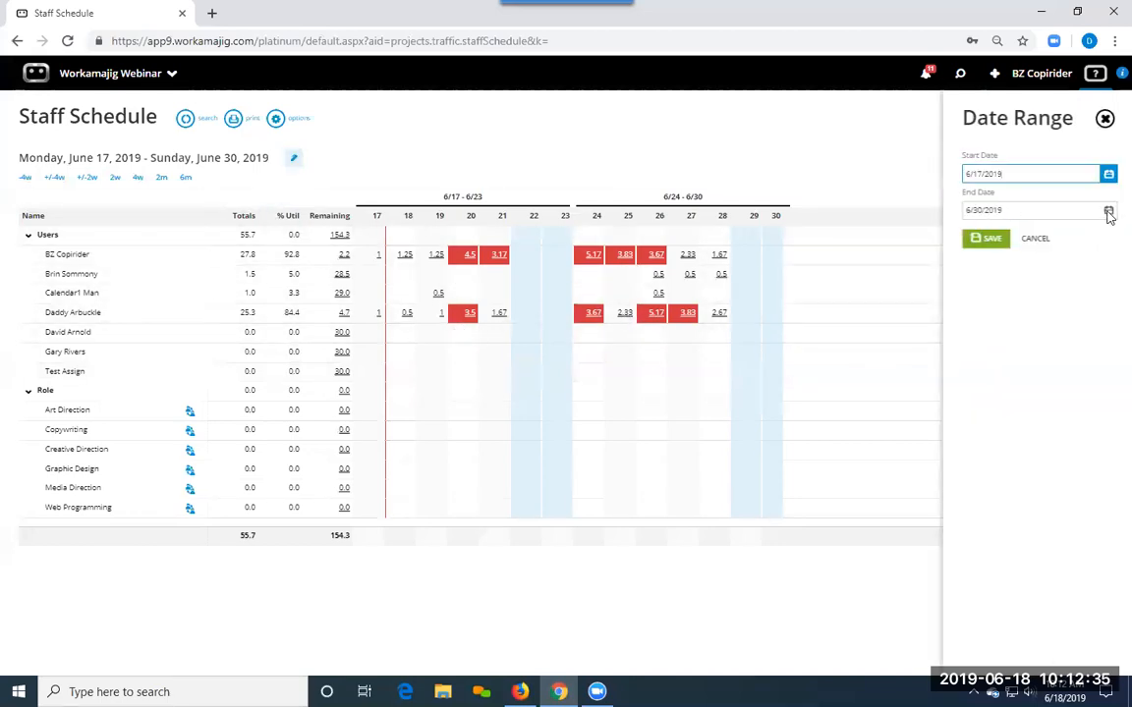
{"action": "left_click", "coordinate": [999, 209]}
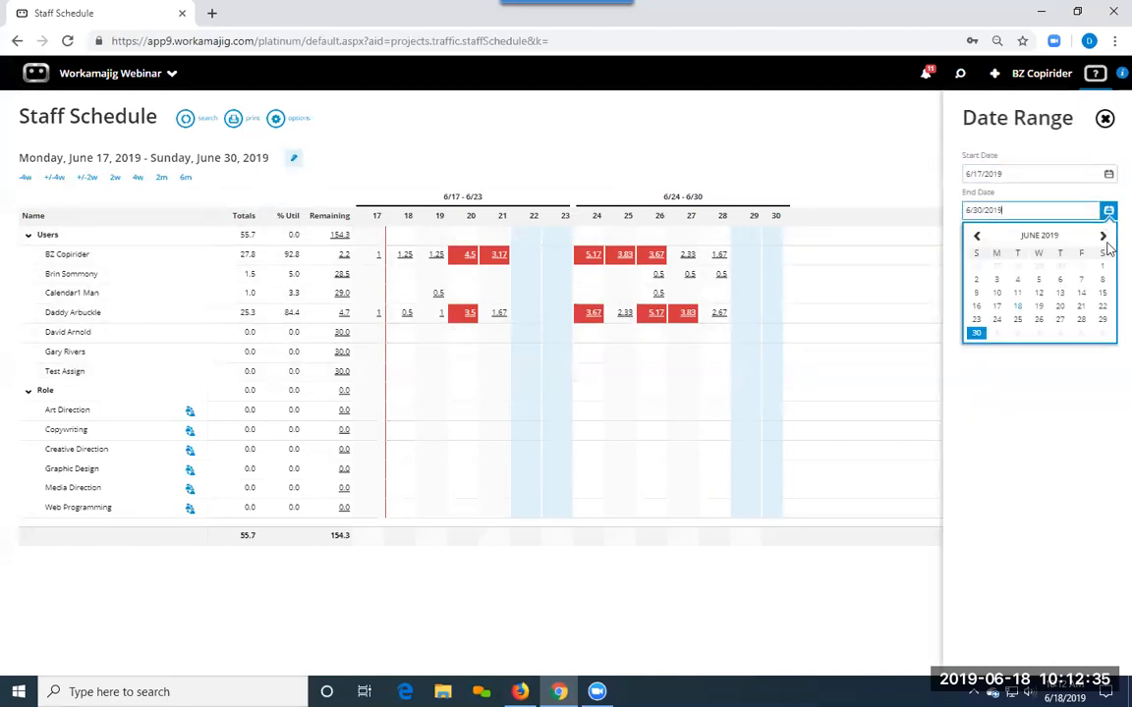
{"action": "left_click", "coordinate": [1102, 320]}
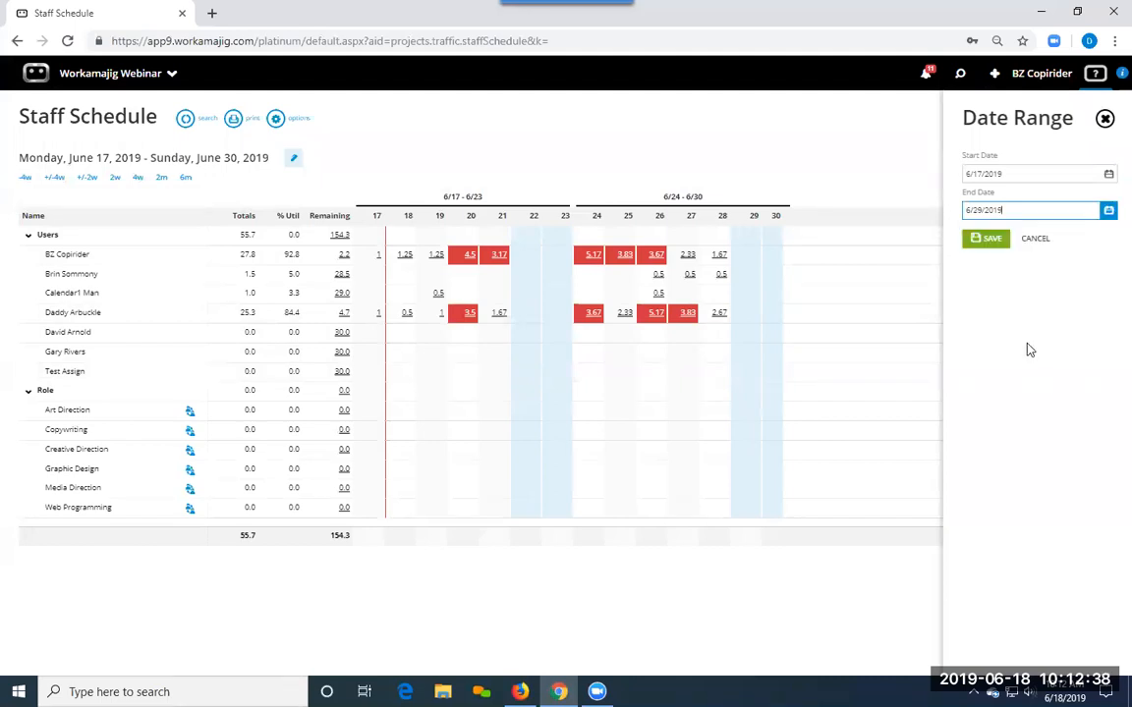
{"action": "left_click", "coordinate": [980, 238]}
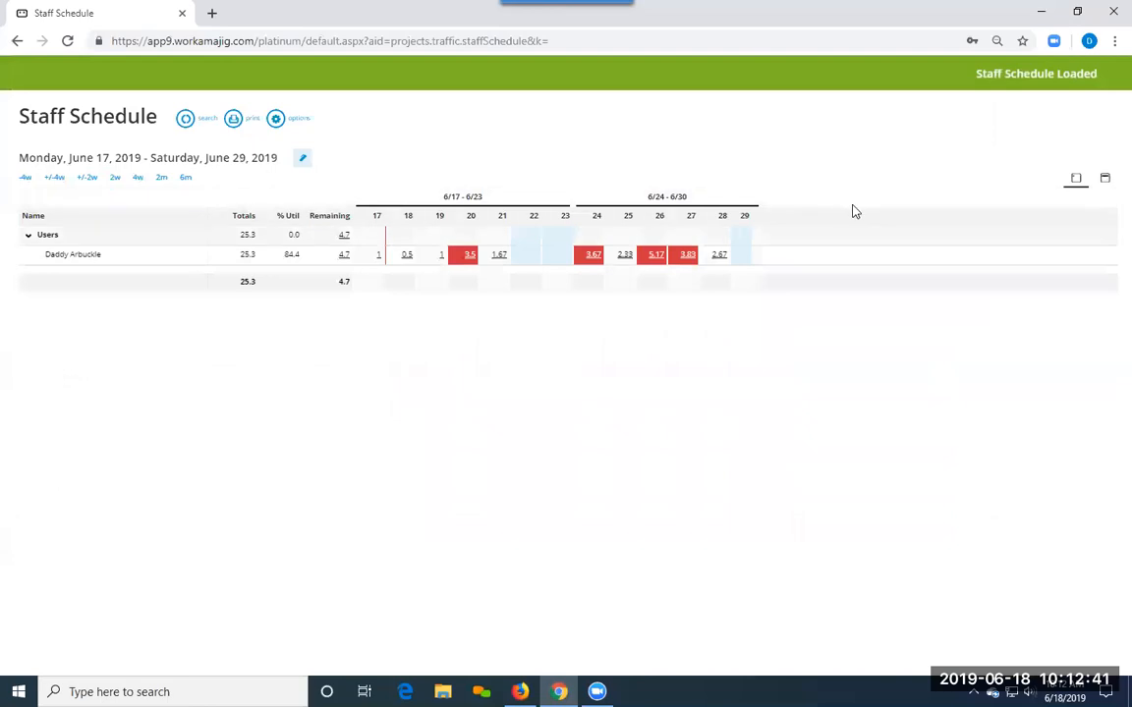
Extend the Staff Schedule's date range to end on 7/19/2019, save it, and review the daily hours across the full range.
{"action": "left_click", "coordinate": [305, 160]}
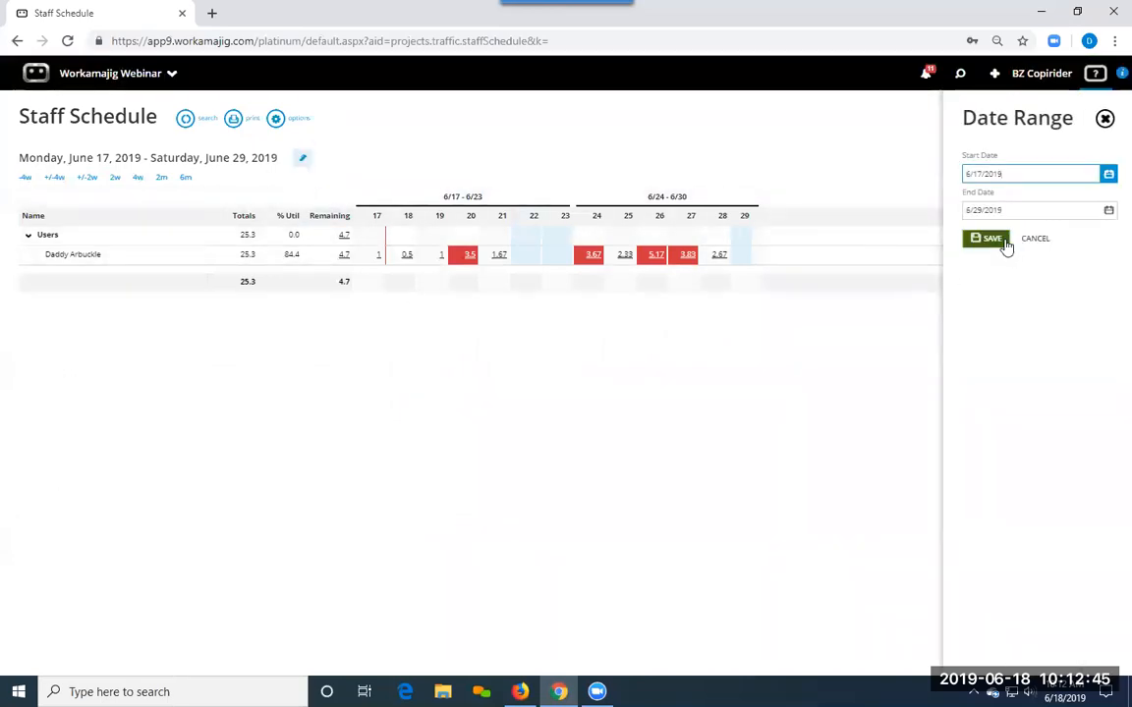
{"action": "left_click", "coordinate": [1109, 213]}
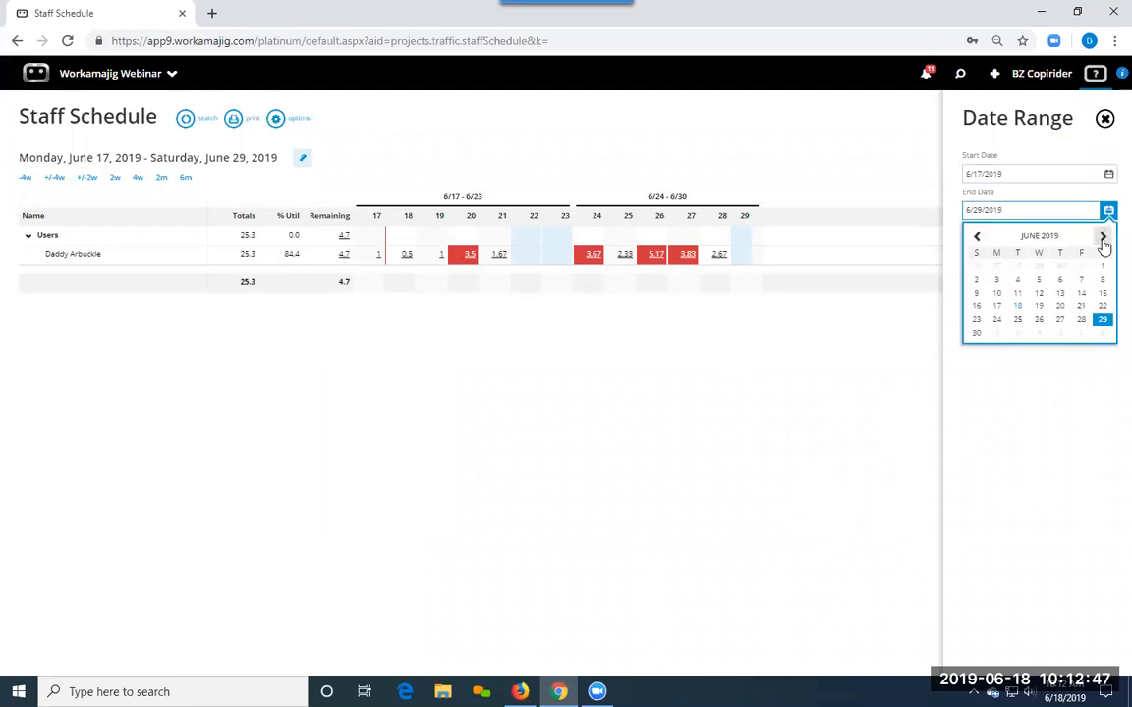
{"action": "left_click", "coordinate": [1102, 237]}
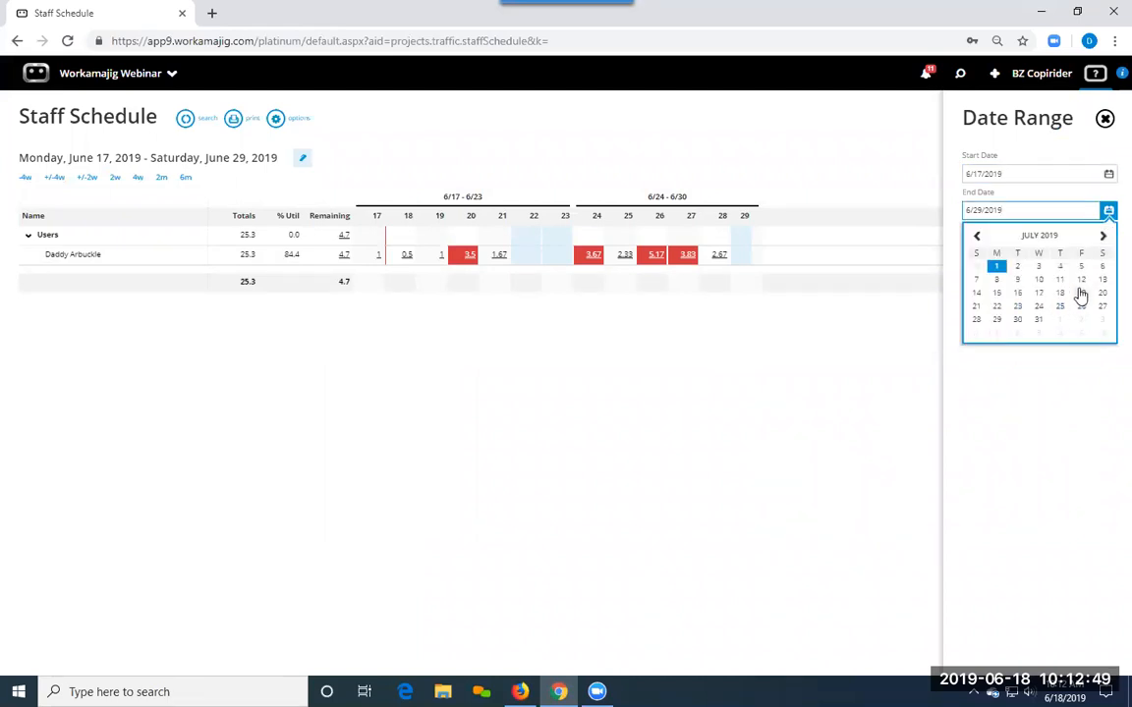
{"action": "left_click", "coordinate": [1081, 294]}
{"action": "left_click", "coordinate": [987, 239]}
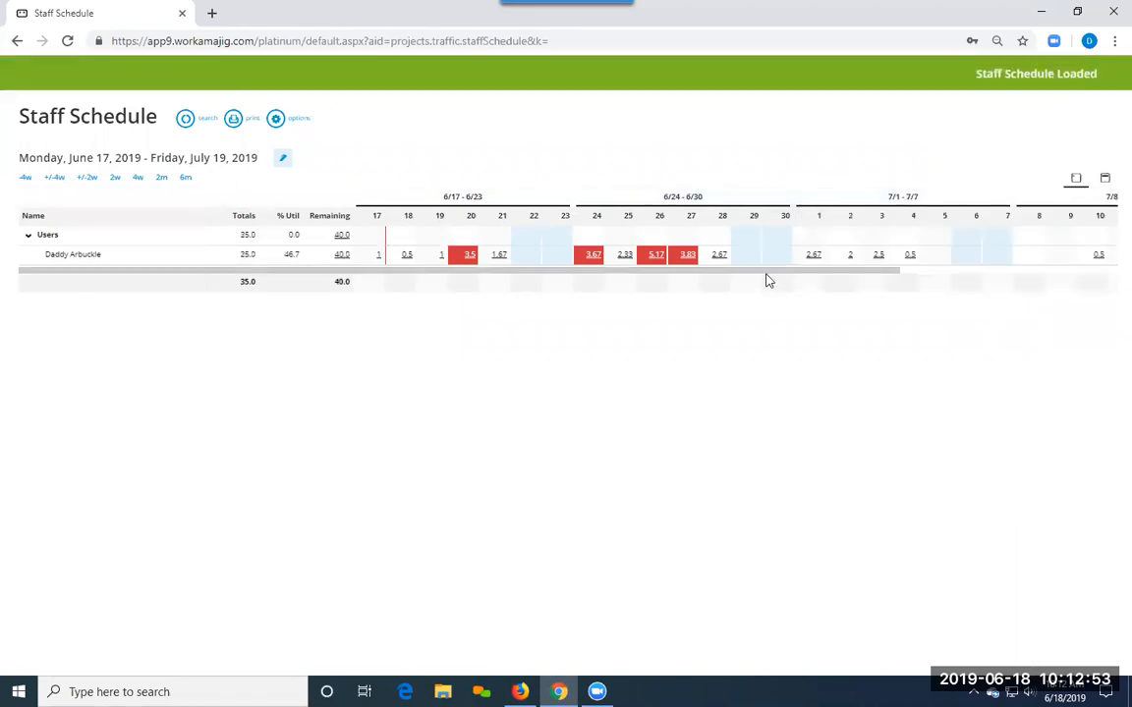
{"action": "left_click_drag", "start_coordinate": [763, 272], "coordinate": [938, 281]}
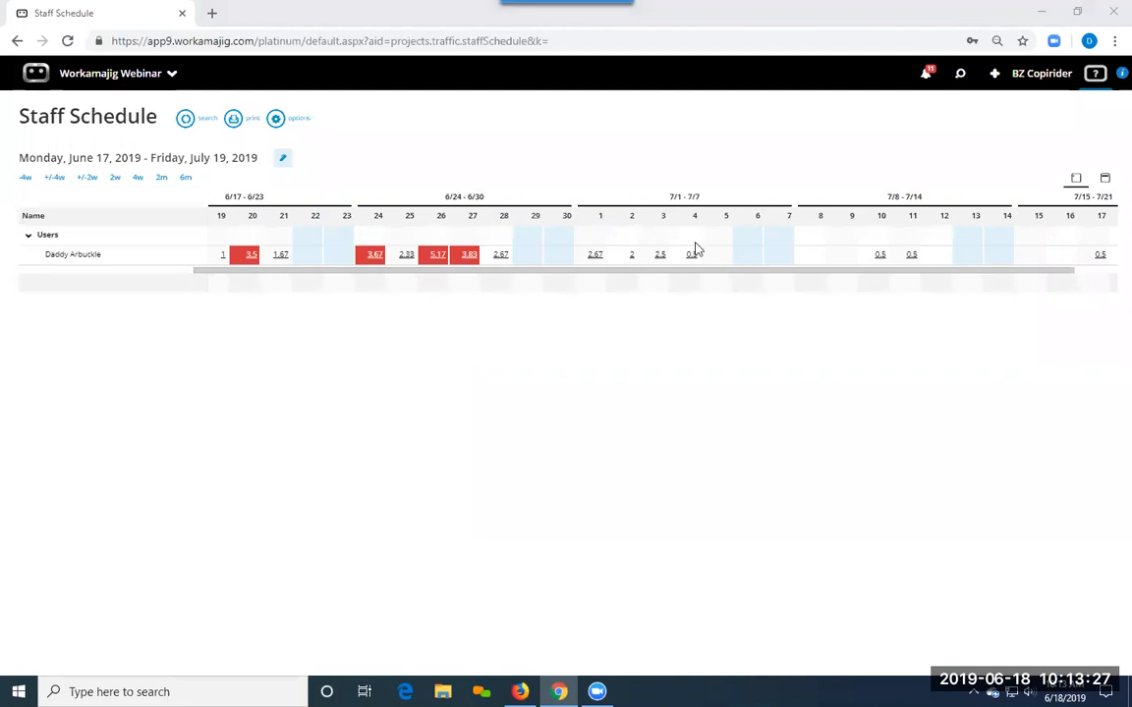
{"action": "left_click_drag", "start_coordinate": [682, 270], "coordinate": [491, 278]}
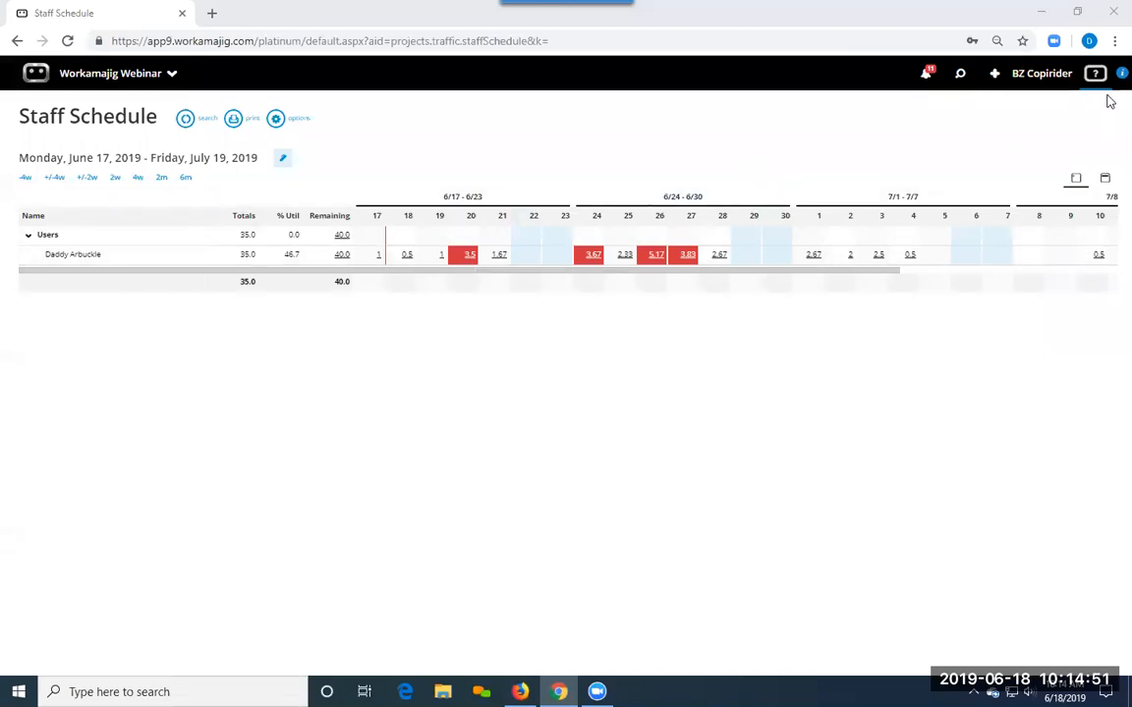
Open the resource manager's Traffic Calendar, declining to save changes to the Staff Schedule.
{"action": "left_click", "coordinate": [136, 72]}
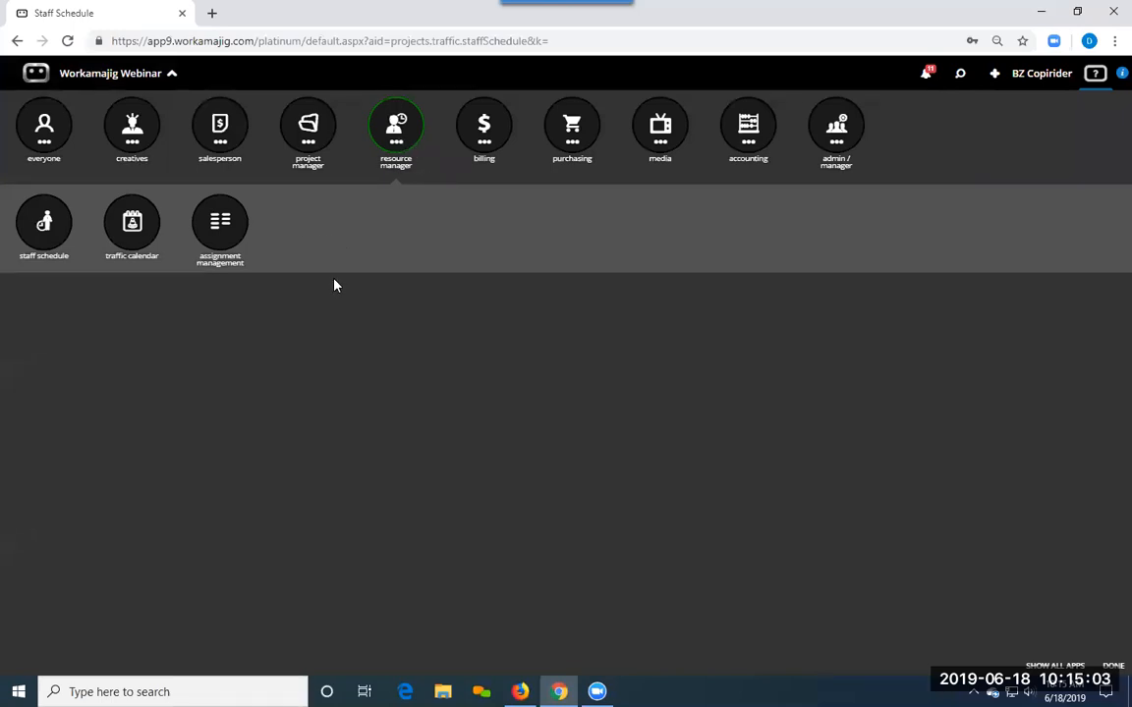
{"action": "left_click", "coordinate": [128, 231]}
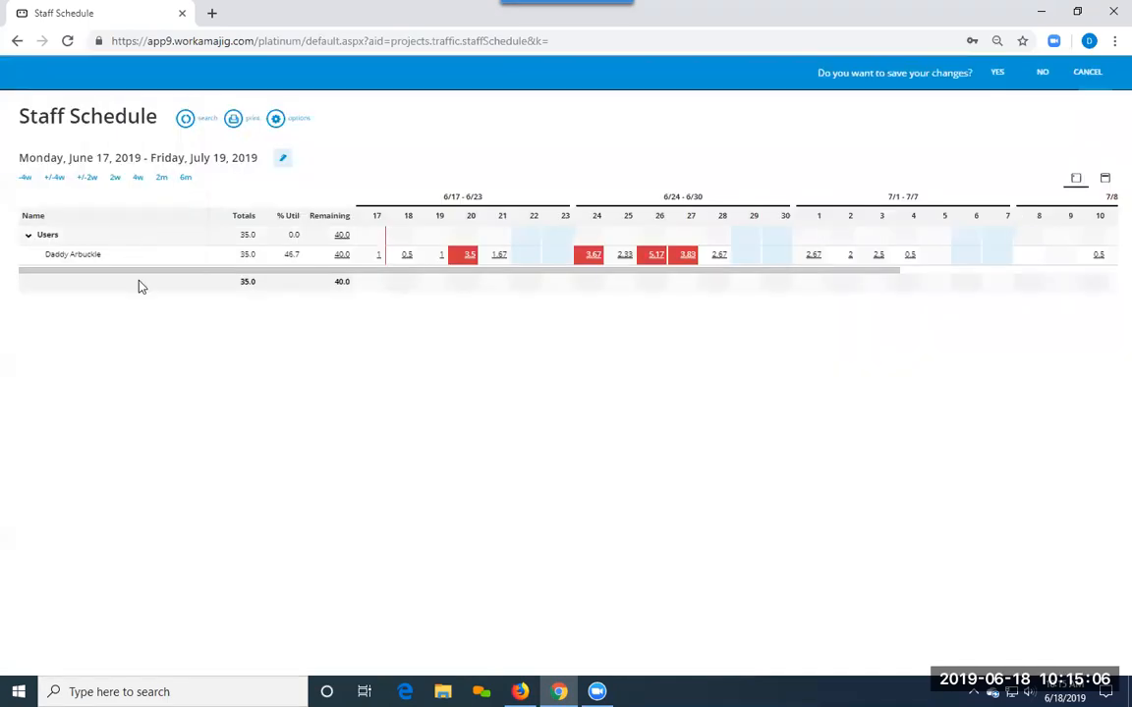
{"action": "left_click", "coordinate": [1044, 74]}
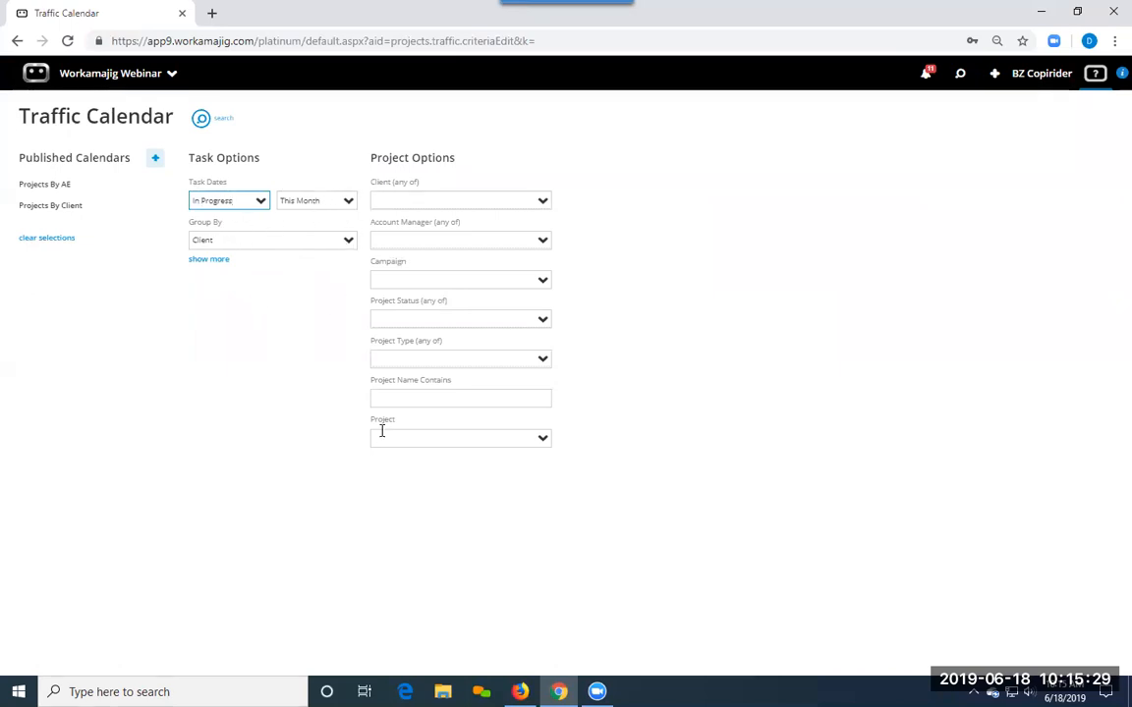
Reveal the additional Traffic Calendar criteria, search this month's in-progress tasks by client, and expand all groups to review the tasks.
{"action": "left_click", "coordinate": [208, 260]}
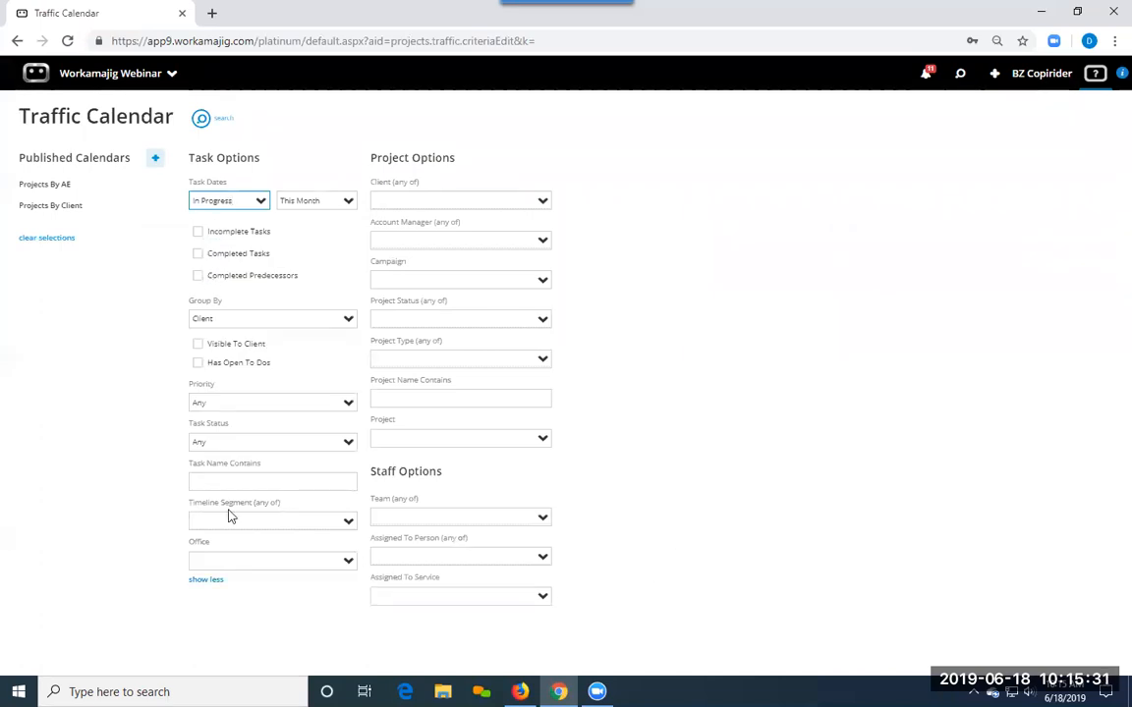
{"action": "left_click", "coordinate": [196, 122]}
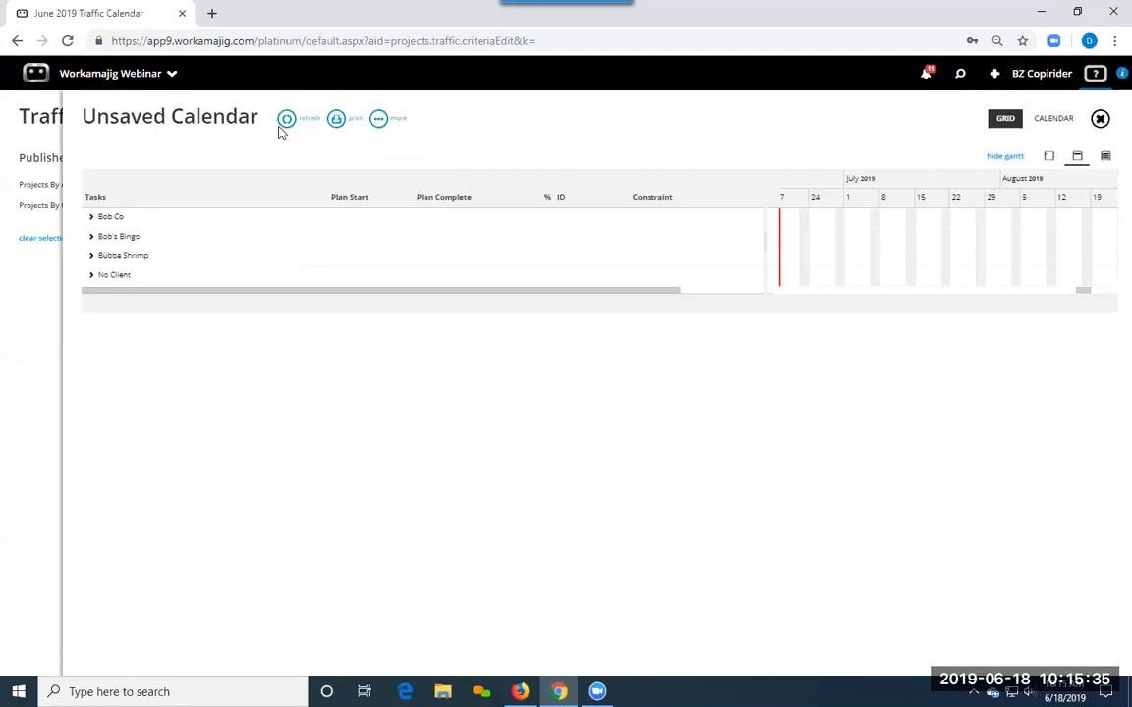
{"action": "left_click", "coordinate": [382, 119]}
{"action": "left_click", "coordinate": [322, 201]}
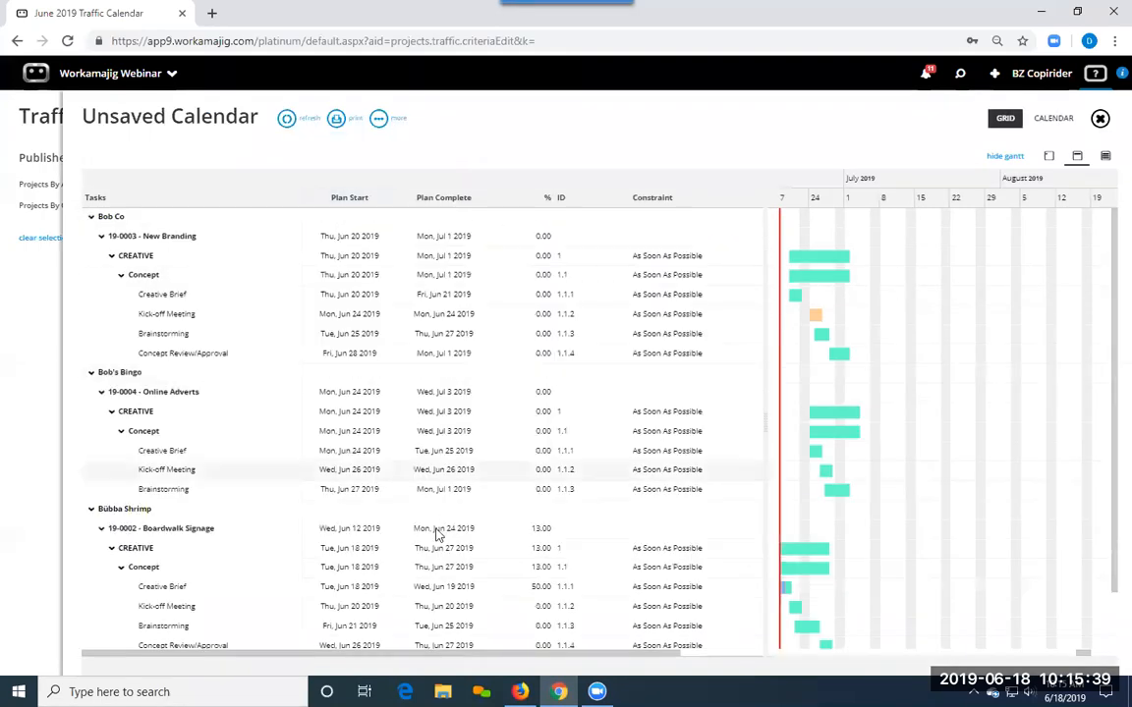
{"action": "scroll", "coordinate": [362, 392], "scroll_direction": "down", "scroll_amount": 3}
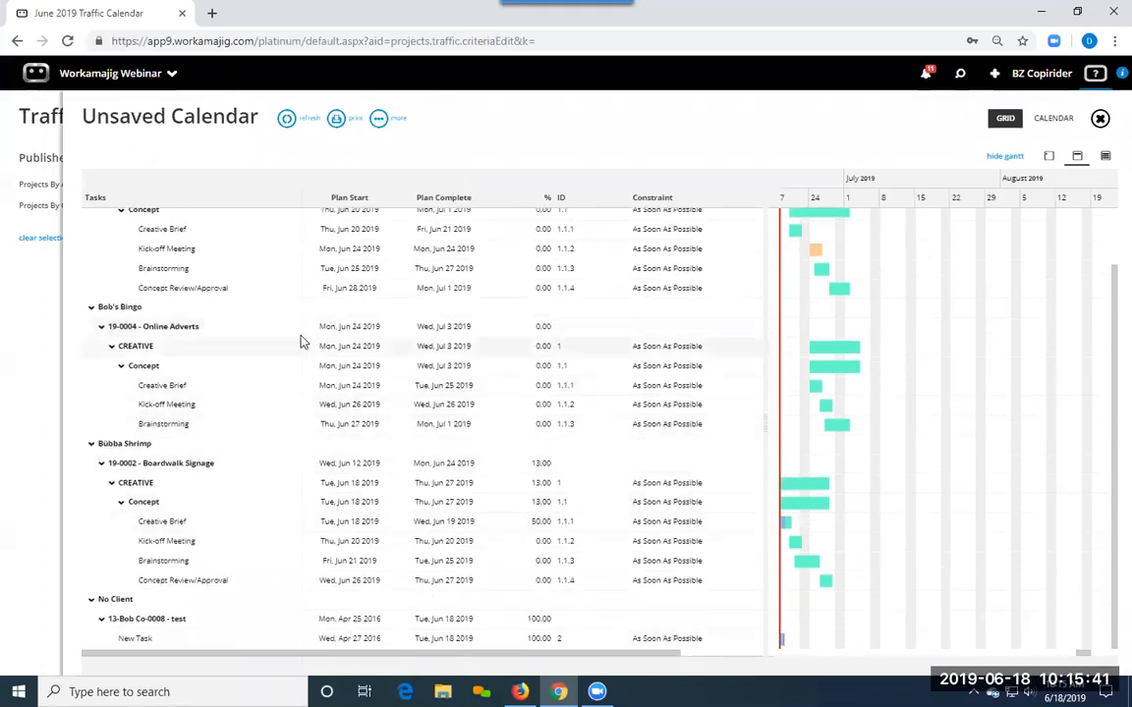
{"action": "scroll", "coordinate": [221, 407], "scroll_direction": "up", "scroll_amount": 3}
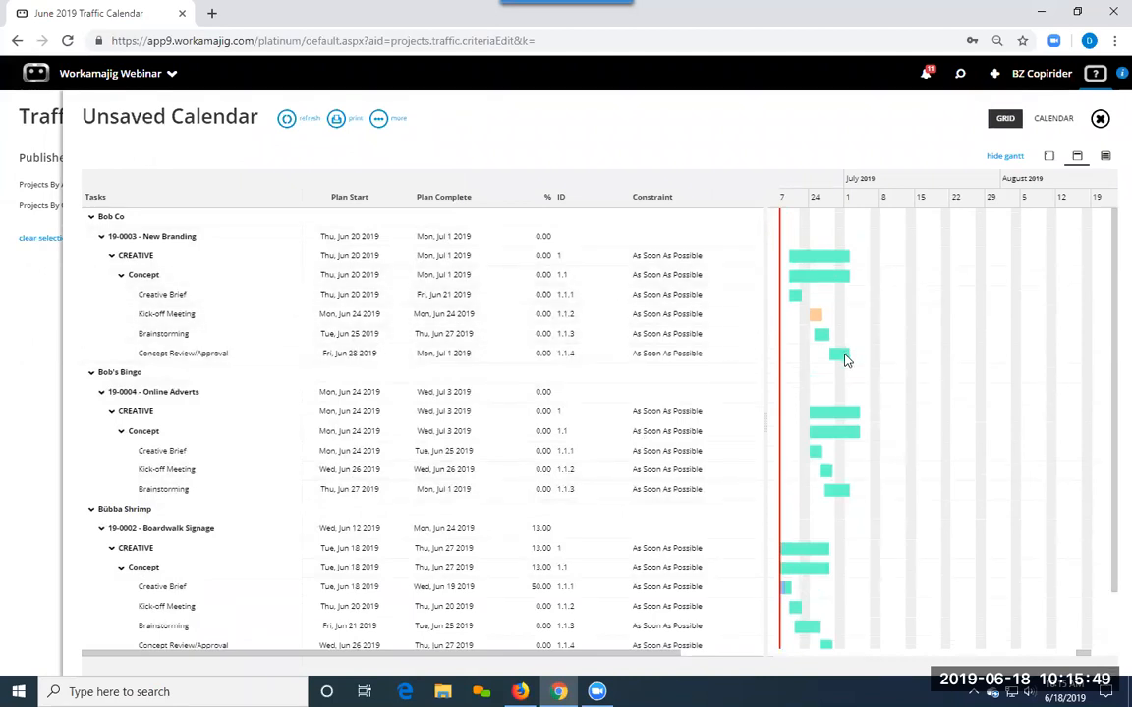
Examine the details of the Creative Brief task in 19-0003 - New Branding and cancel without making changes.
{"action": "left_click", "coordinate": [186, 297]}
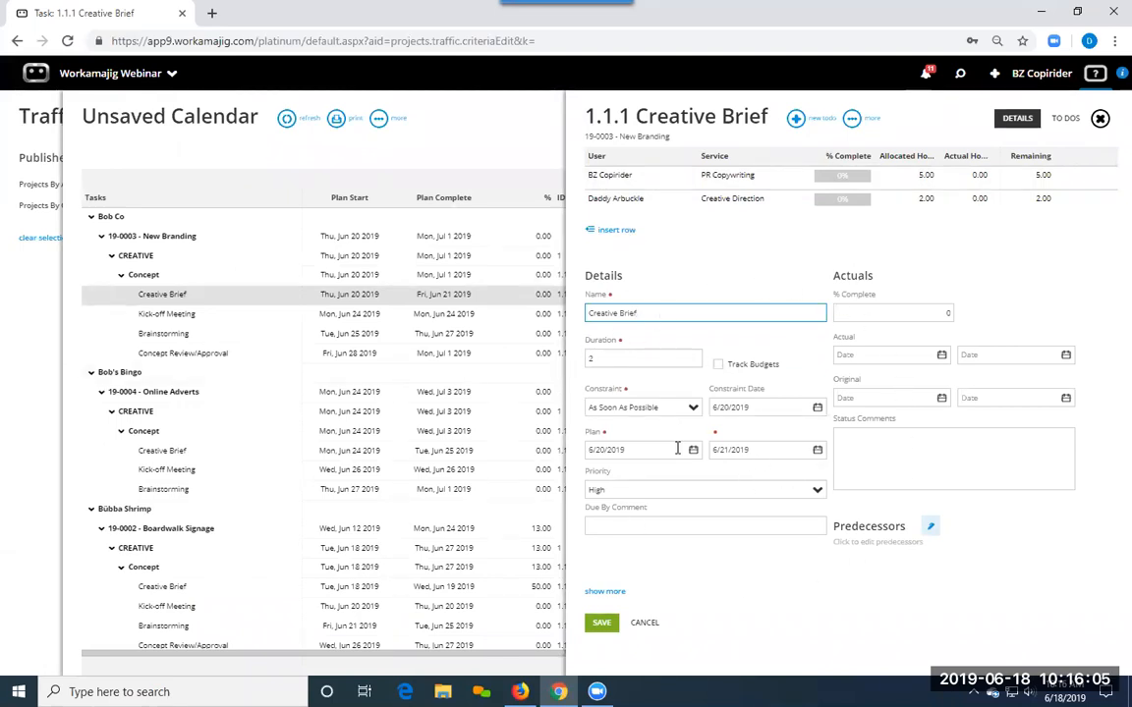
{"action": "left_click", "coordinate": [616, 524]}
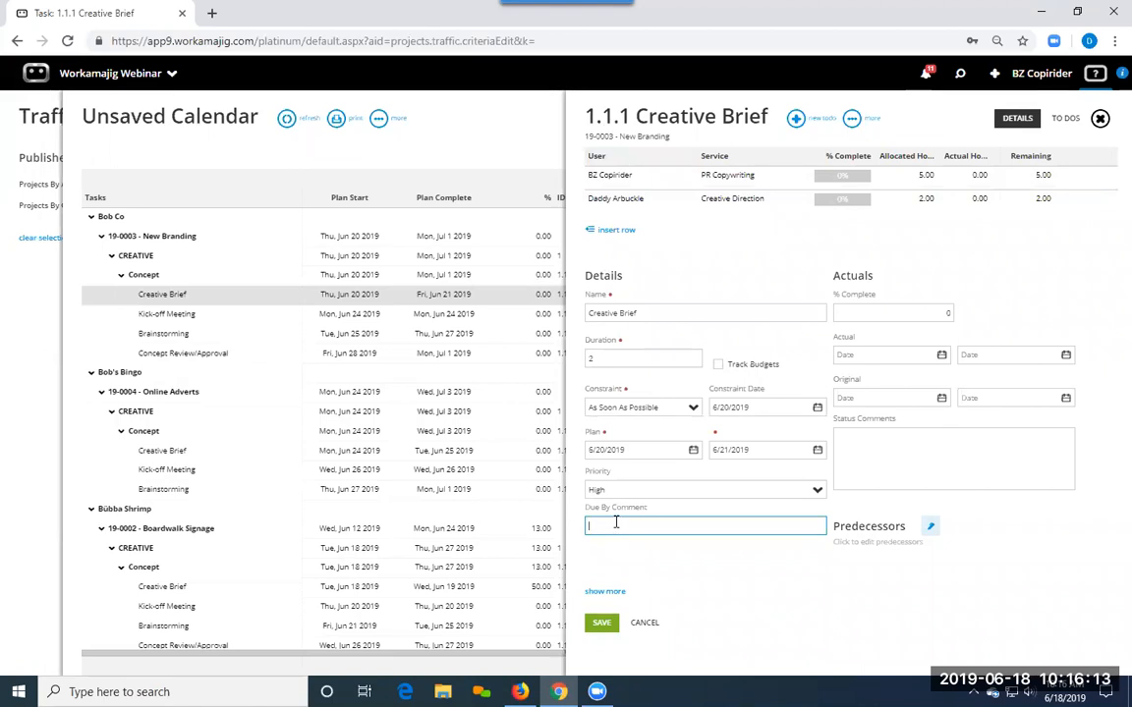
{"action": "left_click", "coordinate": [644, 625]}
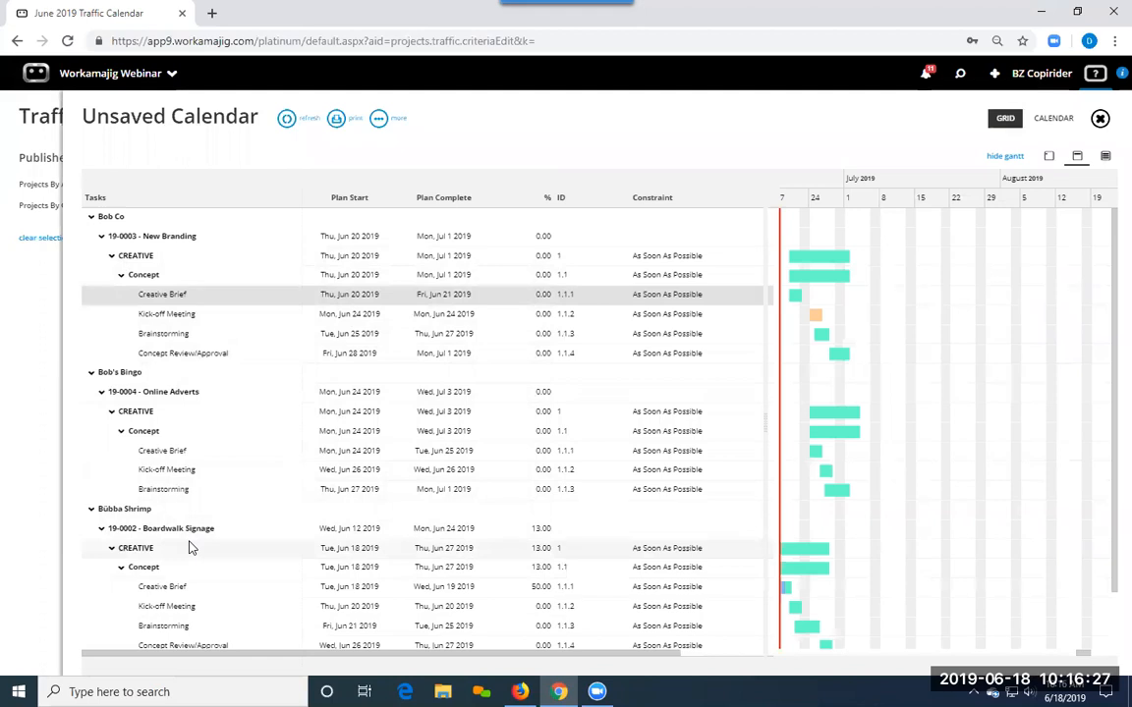
{"action": "left_click", "coordinate": [149, 300]}
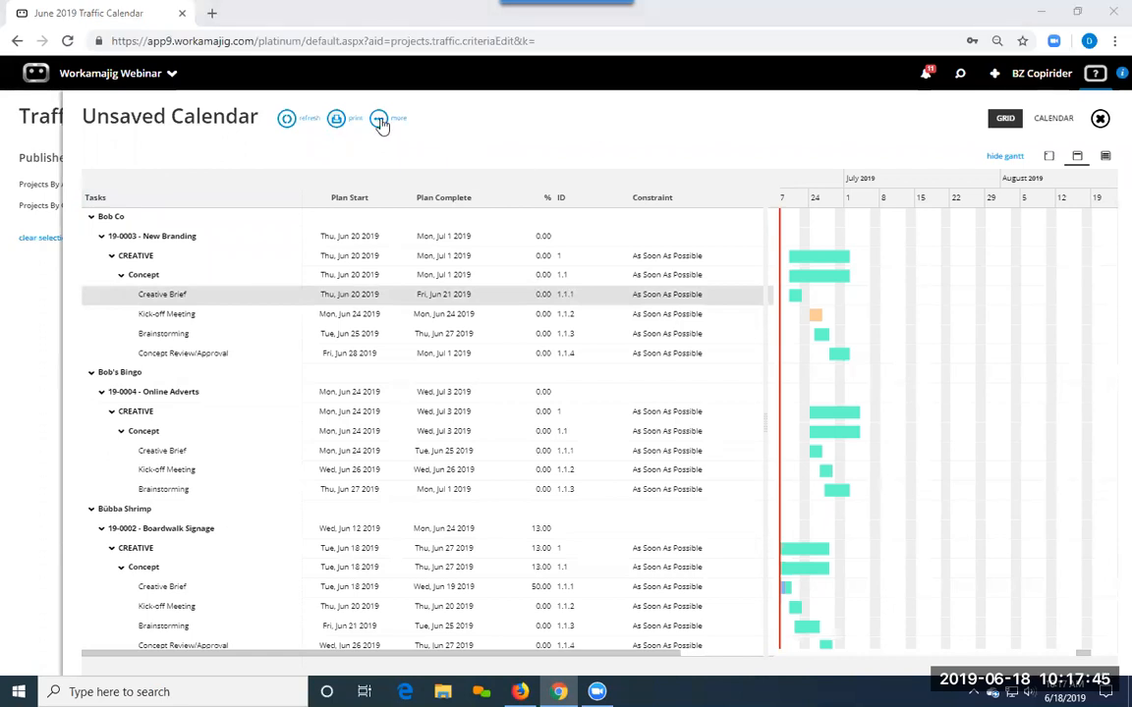
Review the Traffic Calendar's print options without printing and close the unsaved calendar.
{"action": "left_click", "coordinate": [336, 119]}
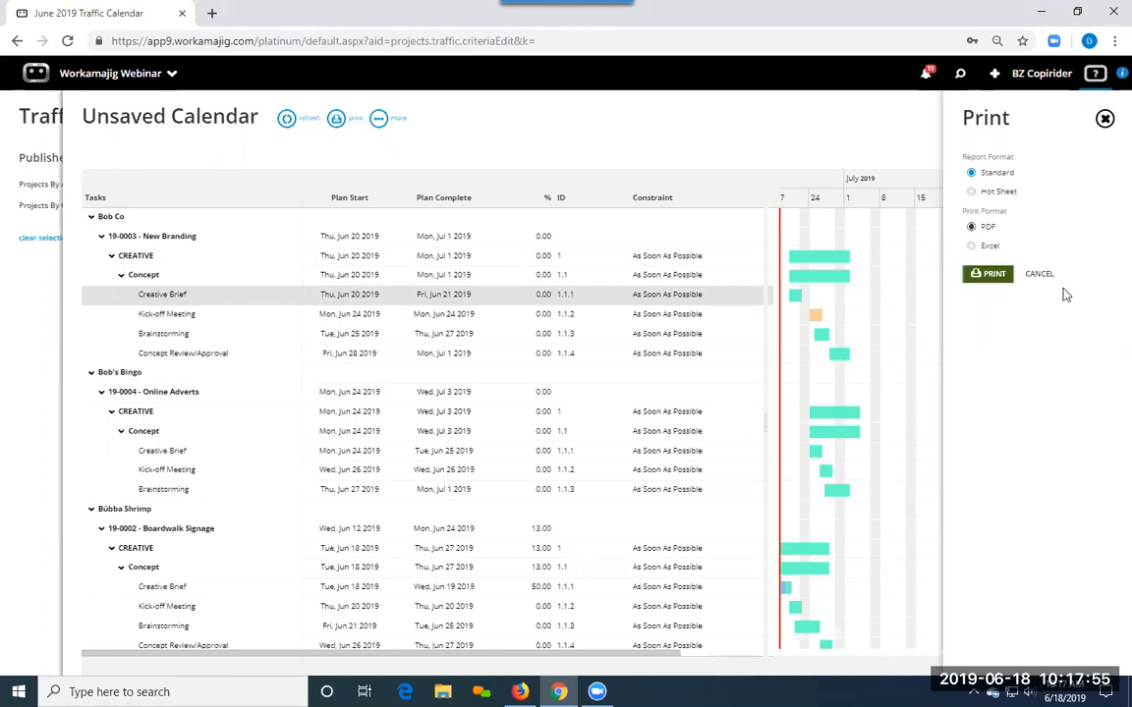
{"action": "left_click", "coordinate": [1038, 274]}
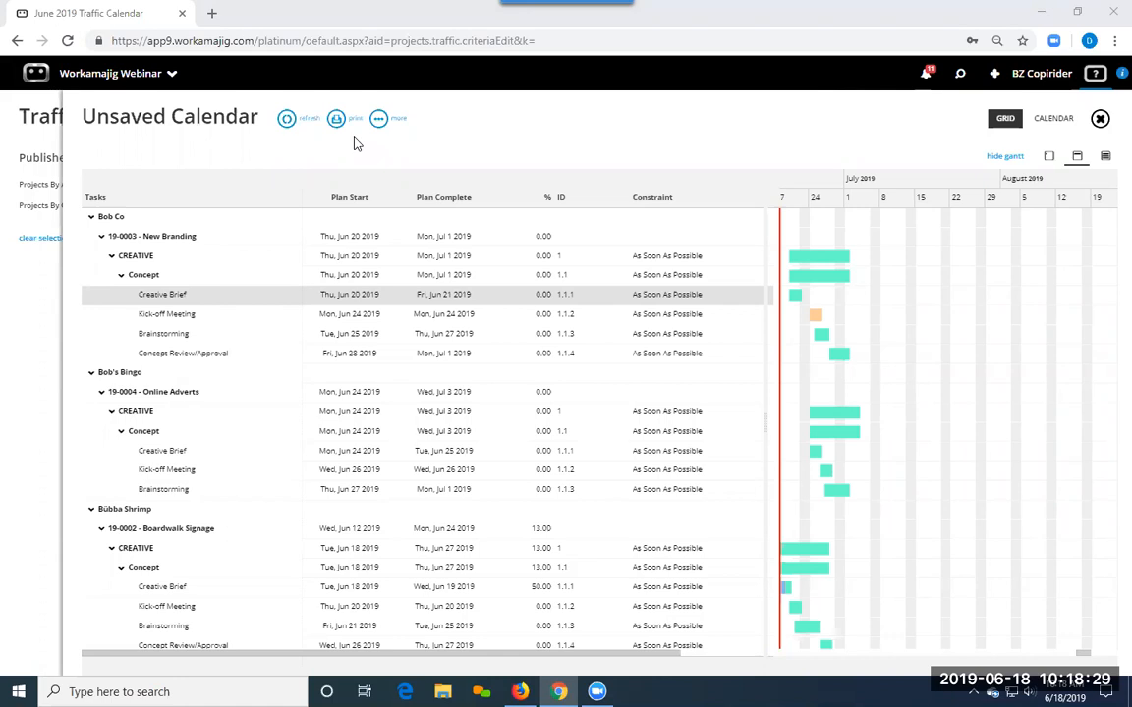
{"action": "left_click", "coordinate": [27, 352]}
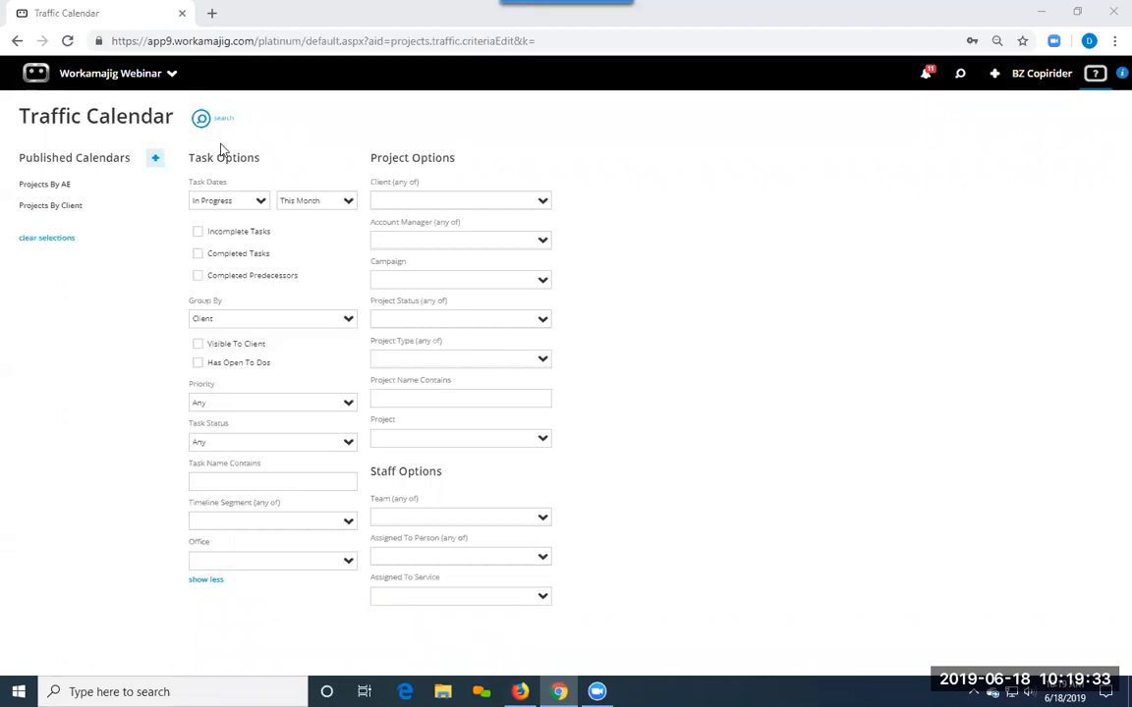
Open the project manager's Projects list to review status, completion and timelines for the current projects.
{"action": "left_click", "coordinate": [153, 87]}
{"action": "left_click", "coordinate": [321, 135]}
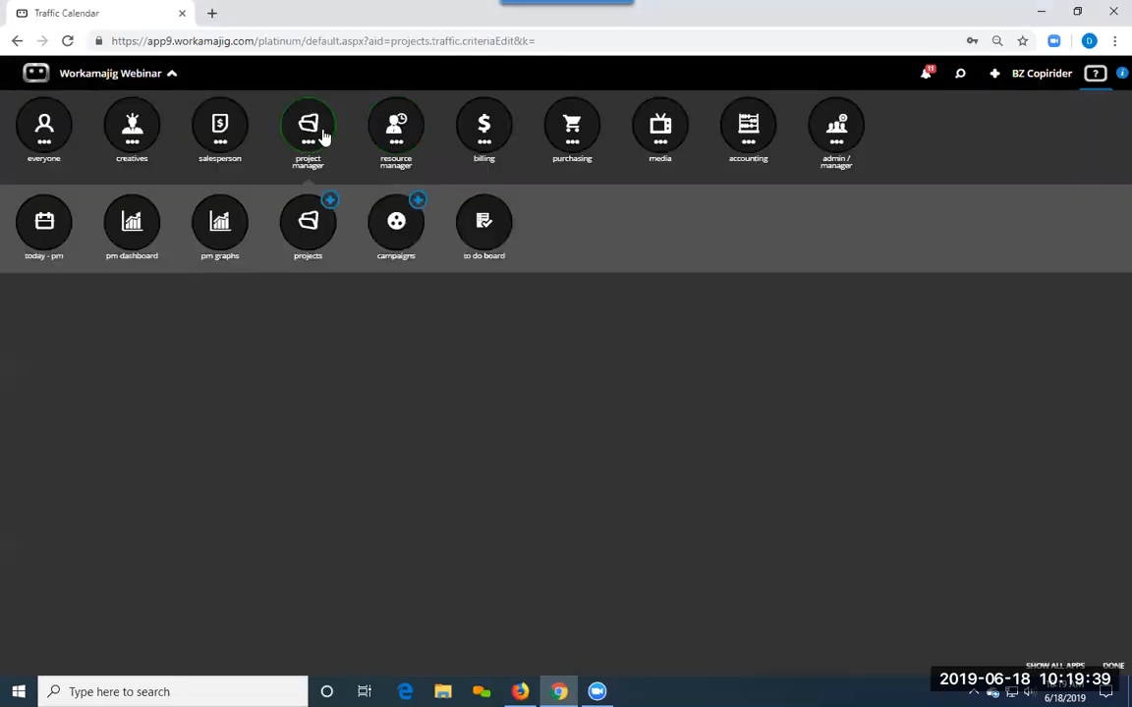
{"action": "left_click", "coordinate": [295, 244]}
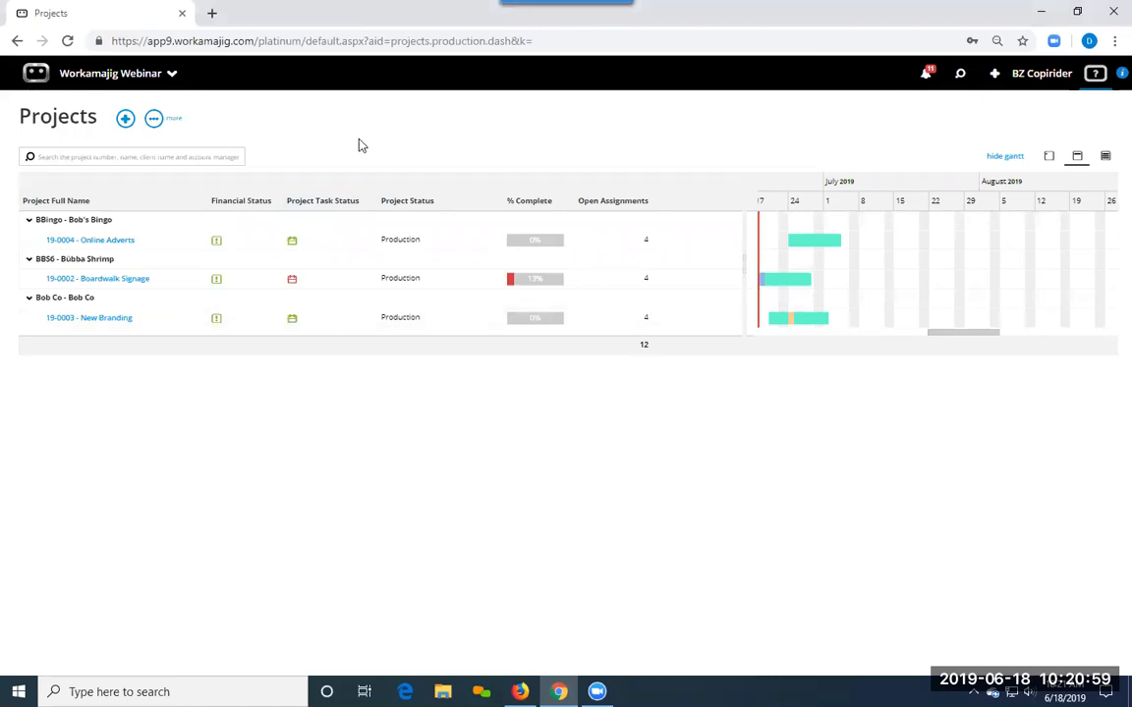
Return to the Staff Schedule, examine the fourth listed user's time entries for 6/17/2019, and close the detail.
{"action": "left_click", "coordinate": [143, 73]}
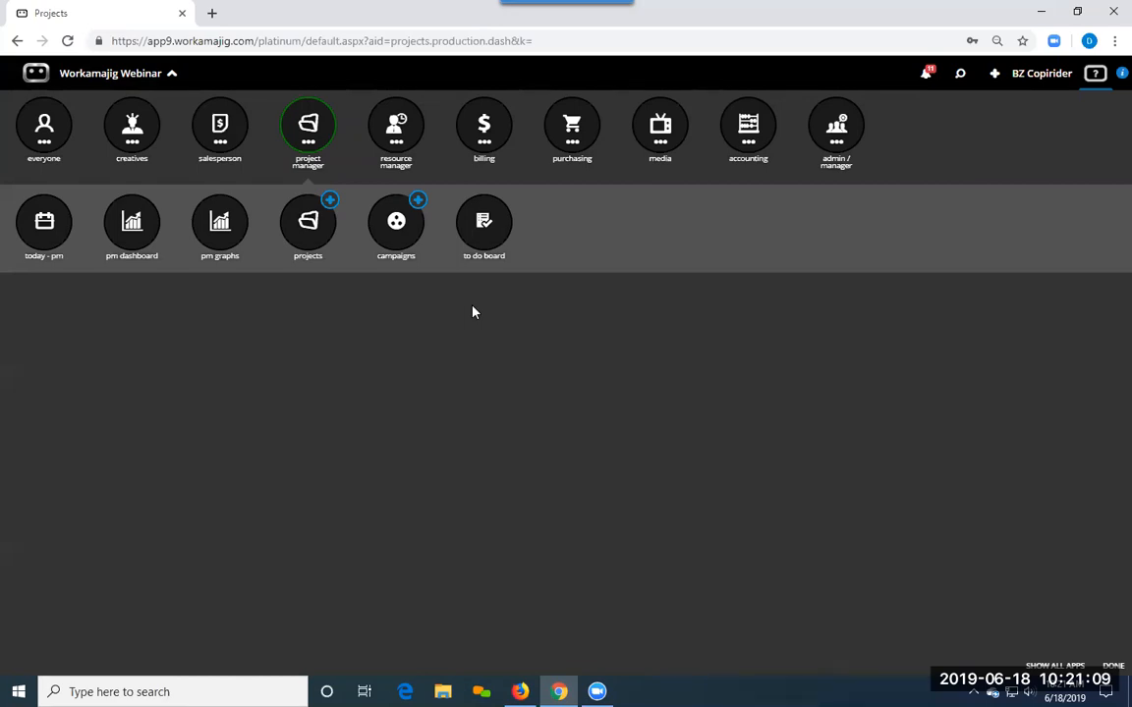
{"action": "left_click", "coordinate": [399, 129]}
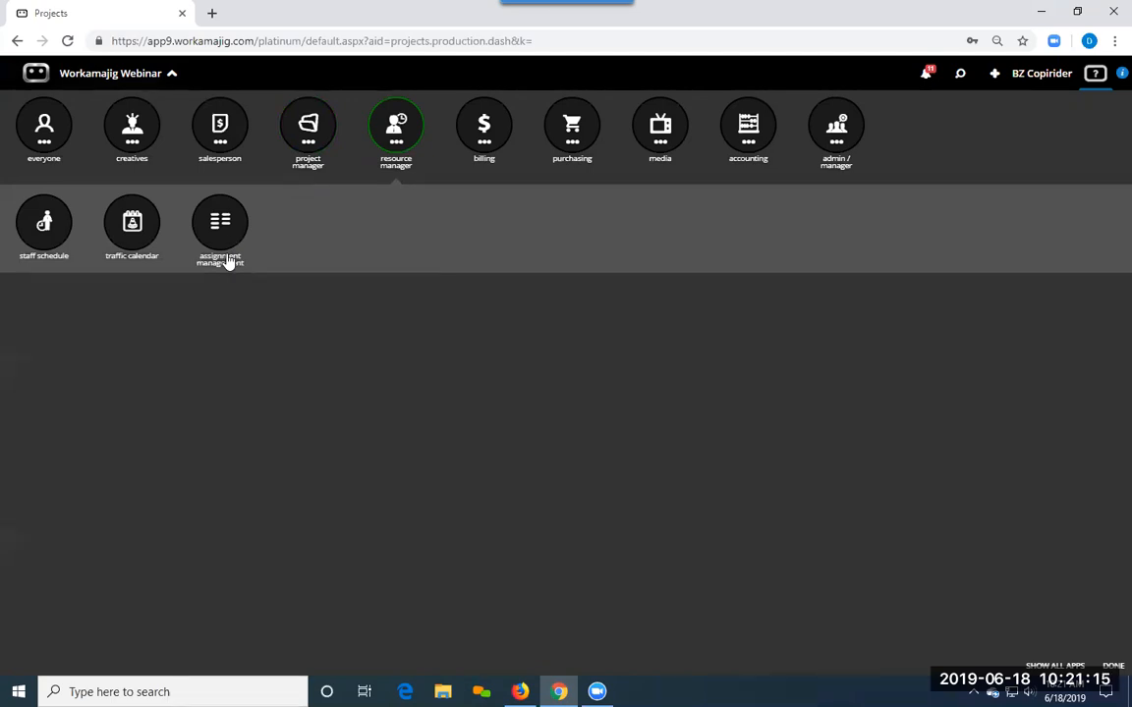
{"action": "left_click", "coordinate": [40, 225]}
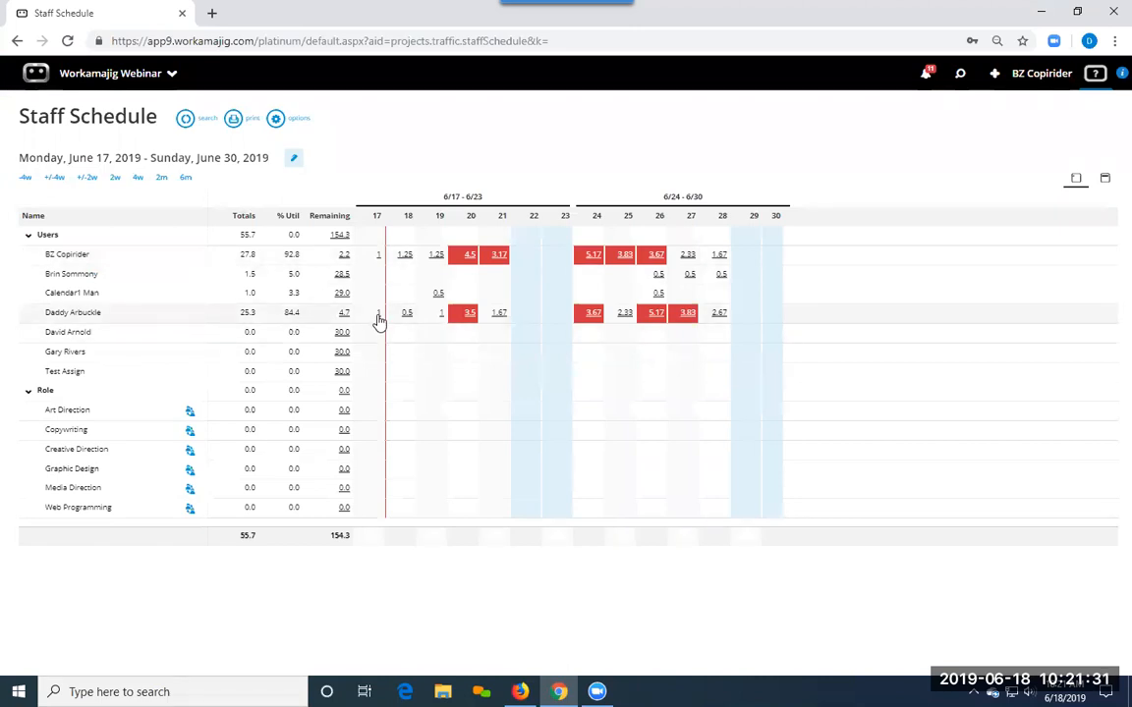
{"action": "left_click", "coordinate": [378, 315]}
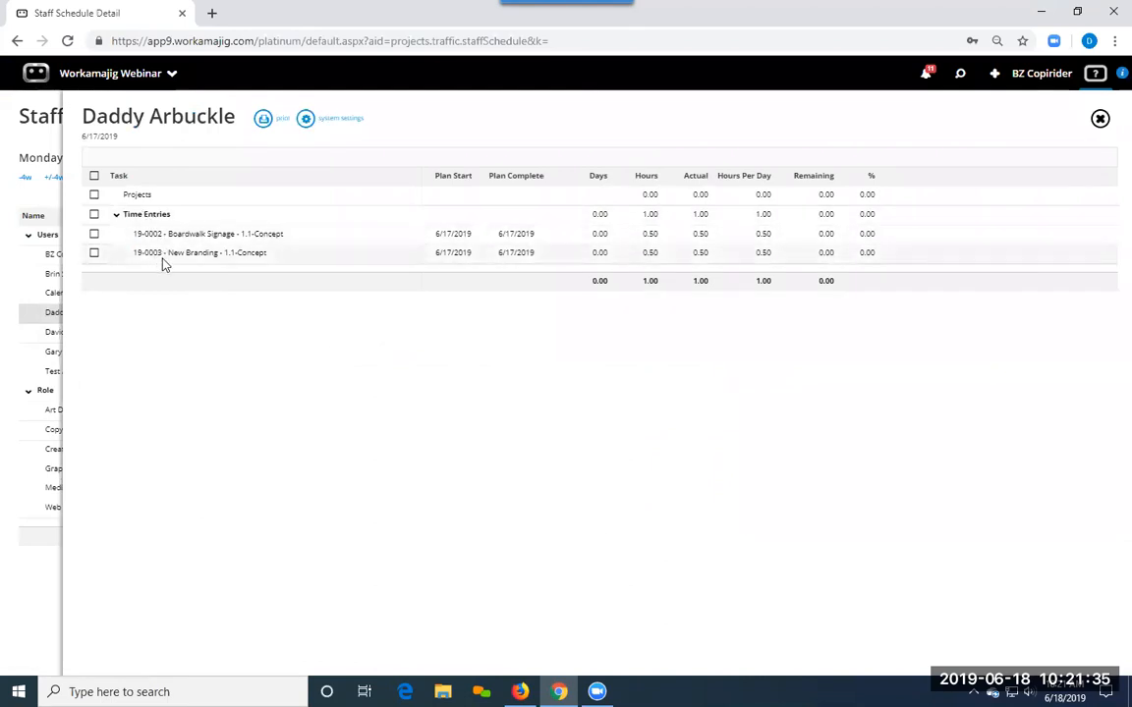
{"action": "left_click", "coordinate": [10, 285]}
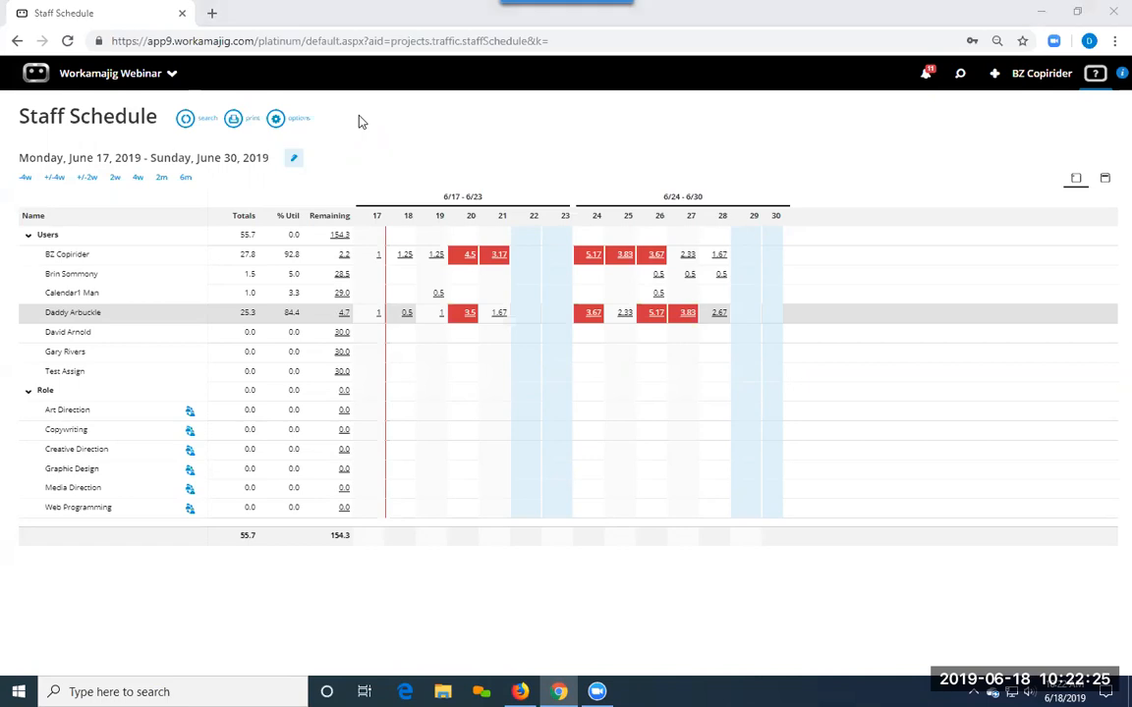
Open Assignment Management and search with all users, departments, offices, companies, services and teams included.
{"action": "left_click", "coordinate": [152, 84]}
{"action": "left_click", "coordinate": [148, 77]}
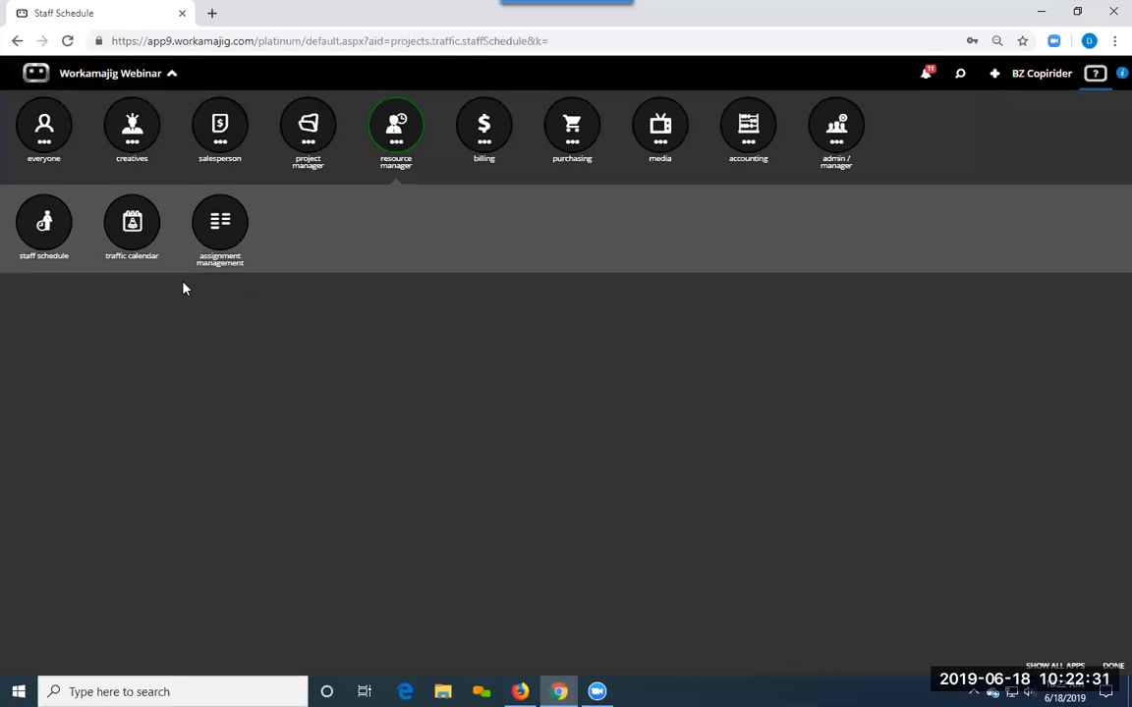
{"action": "left_click", "coordinate": [222, 234]}
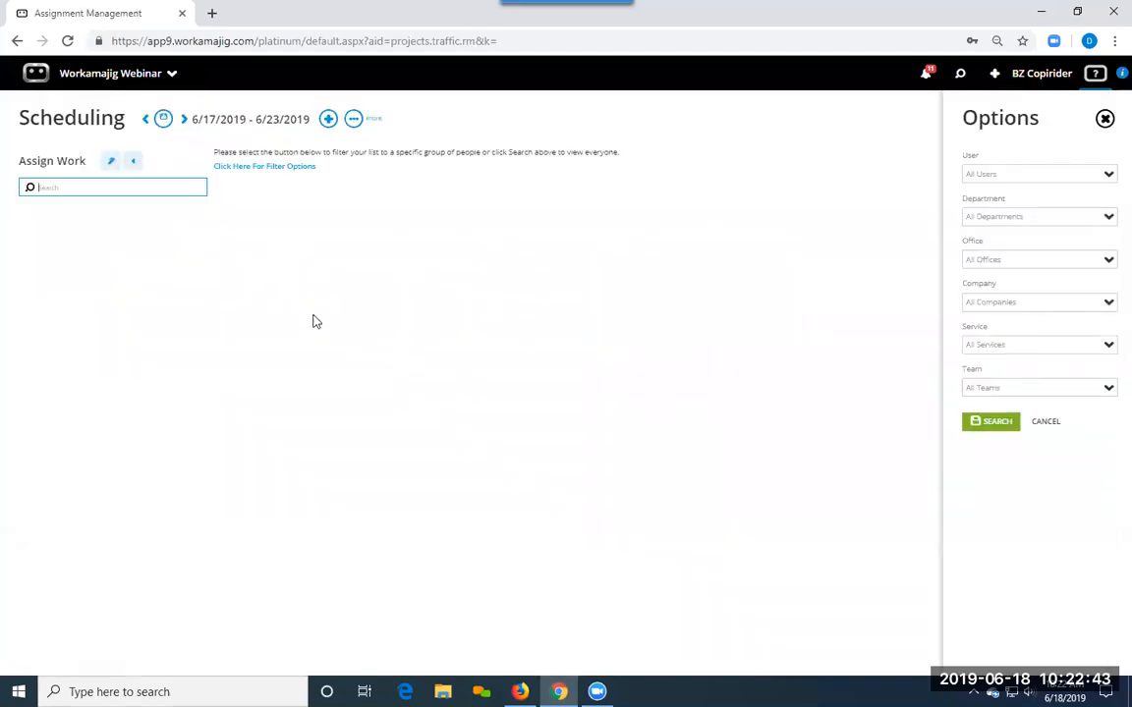
{"action": "left_click", "coordinate": [991, 425]}
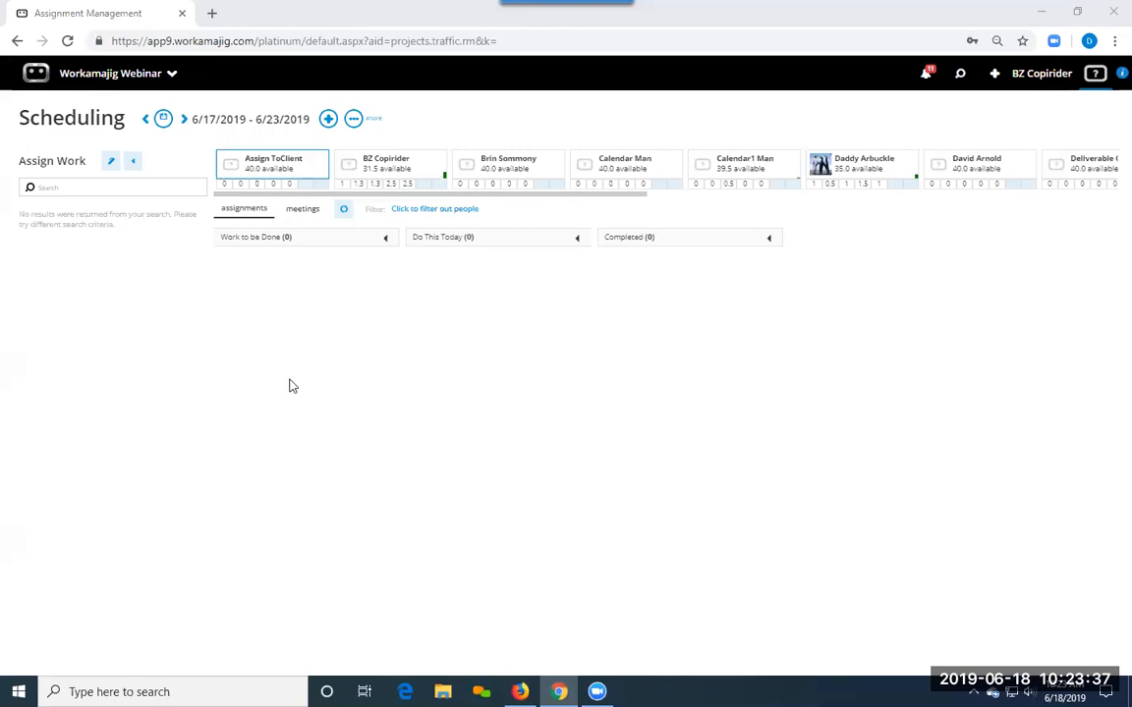
Go back to the Staff Schedule and examine the fourth listed user's scheduled tasks for 6/18/2019.
{"action": "left_click", "coordinate": [107, 75]}
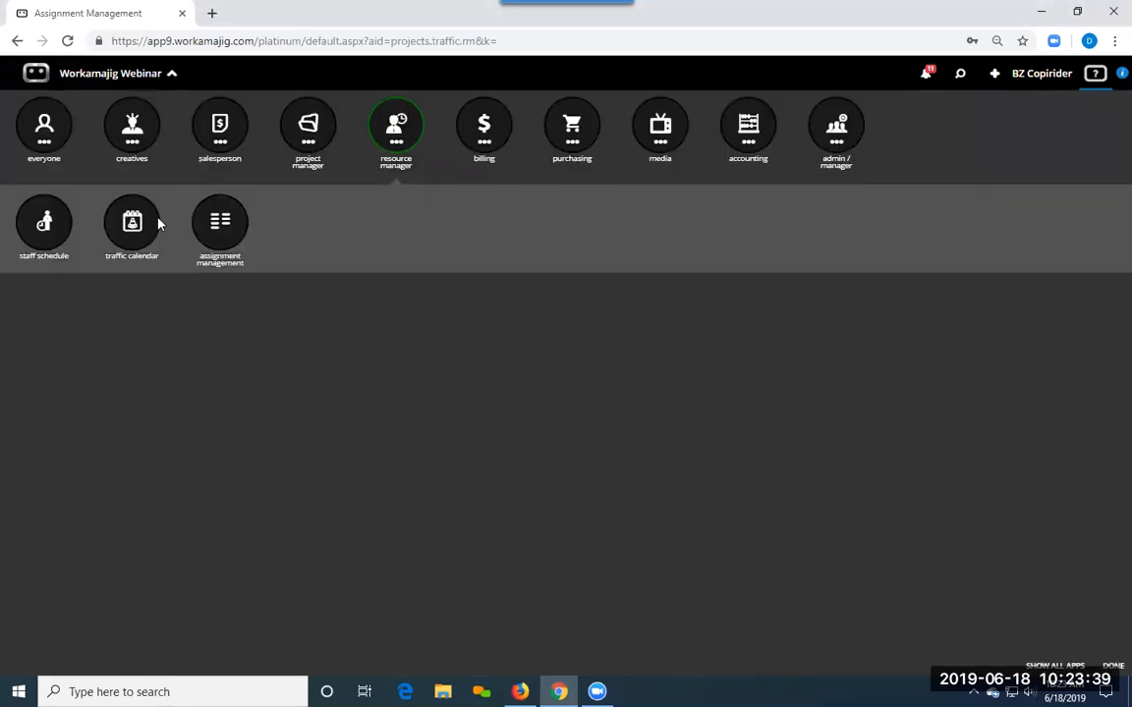
{"action": "left_click", "coordinate": [41, 221]}
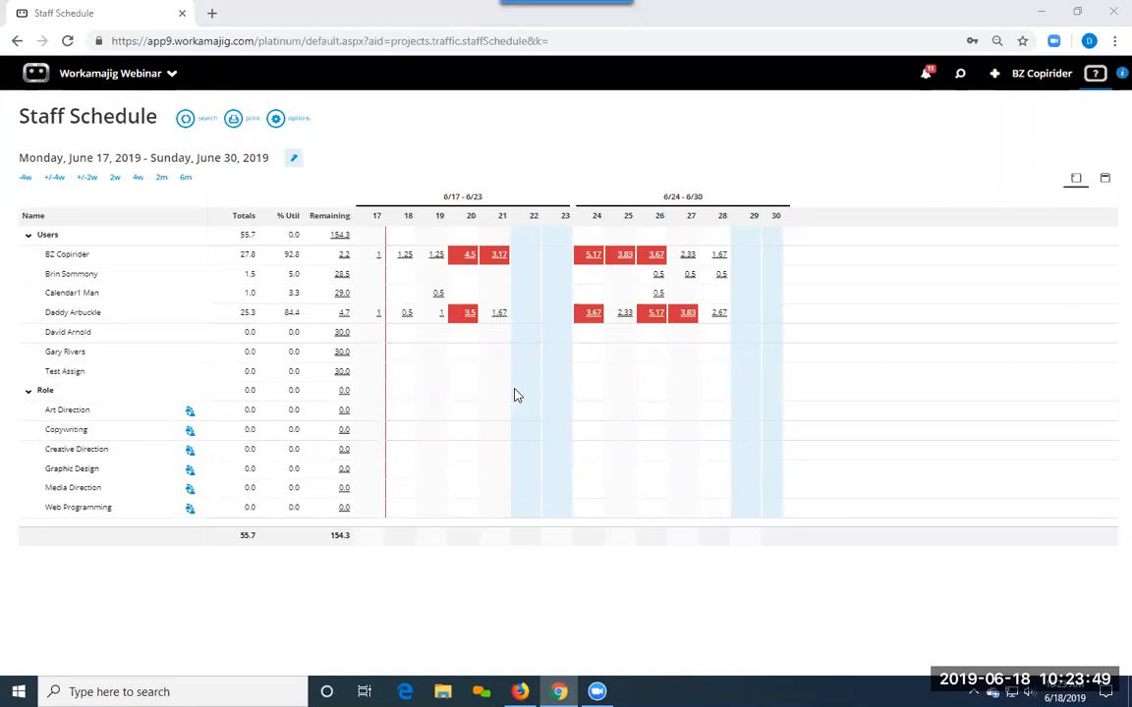
{"action": "left_click", "coordinate": [407, 315]}
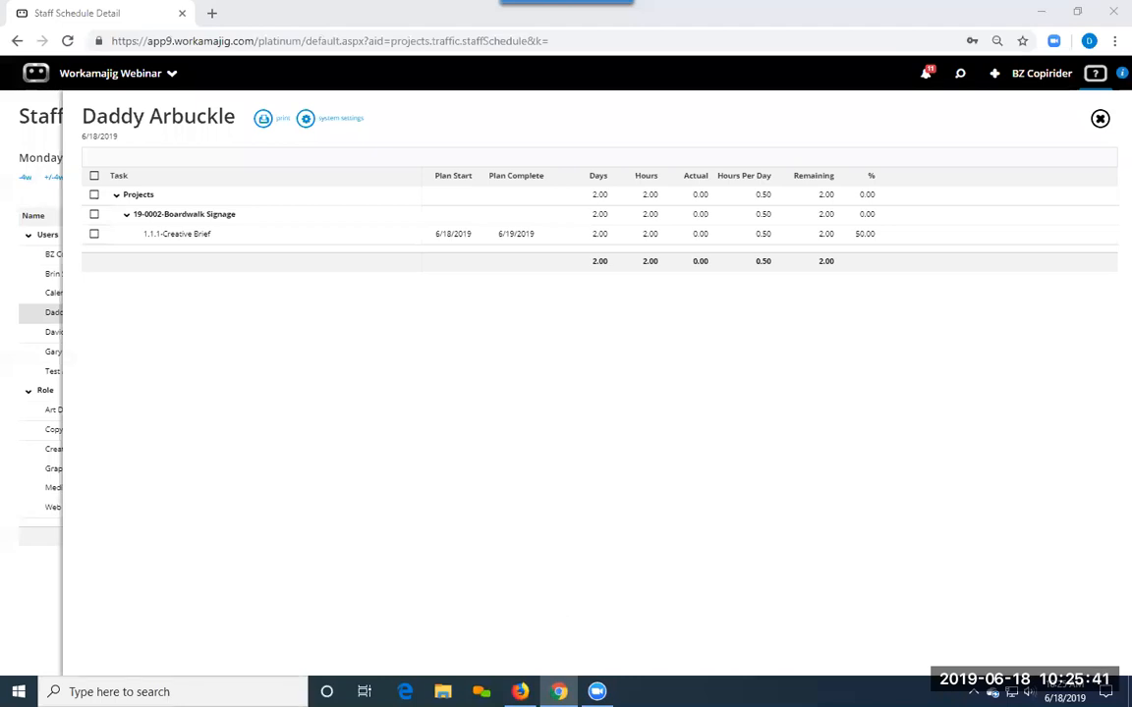
Switch to the Workamajig session in Firefox and return to its Projects list.
{"action": "left_click", "coordinate": [521, 692]}
{"action": "left_click", "coordinate": [222, 495]}
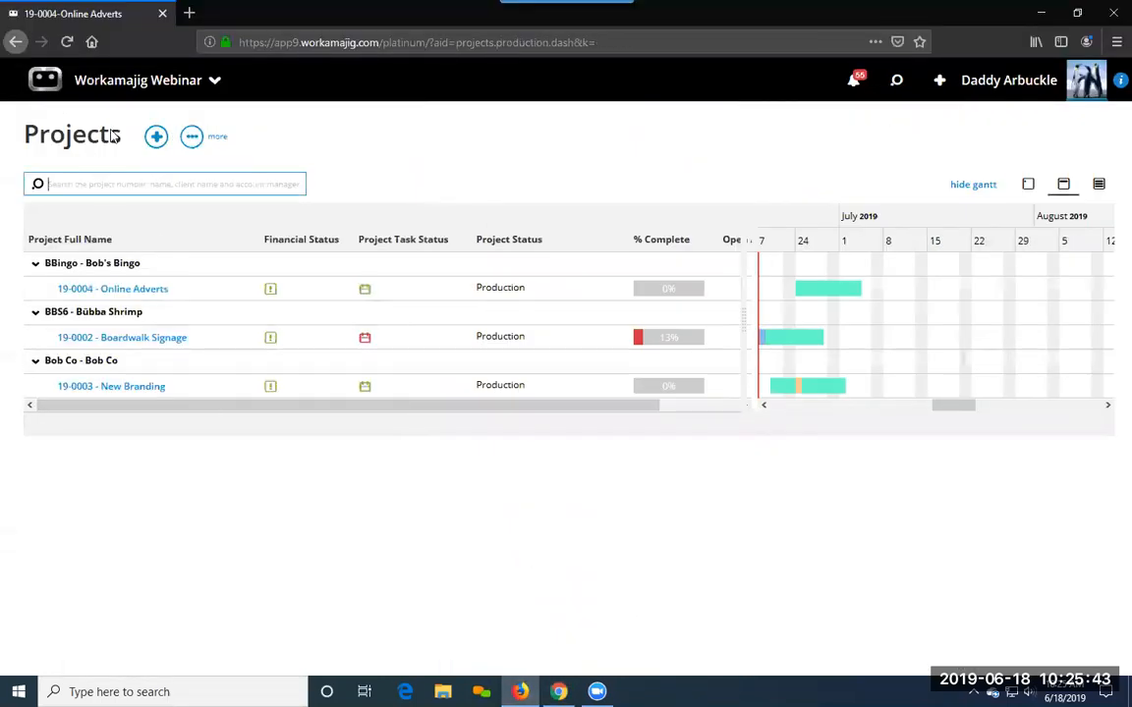
Switch to the Workamajig session in Chrome, close the staff schedule detail, and open the Today - Creatives page.
{"action": "left_click", "coordinate": [558, 692]}
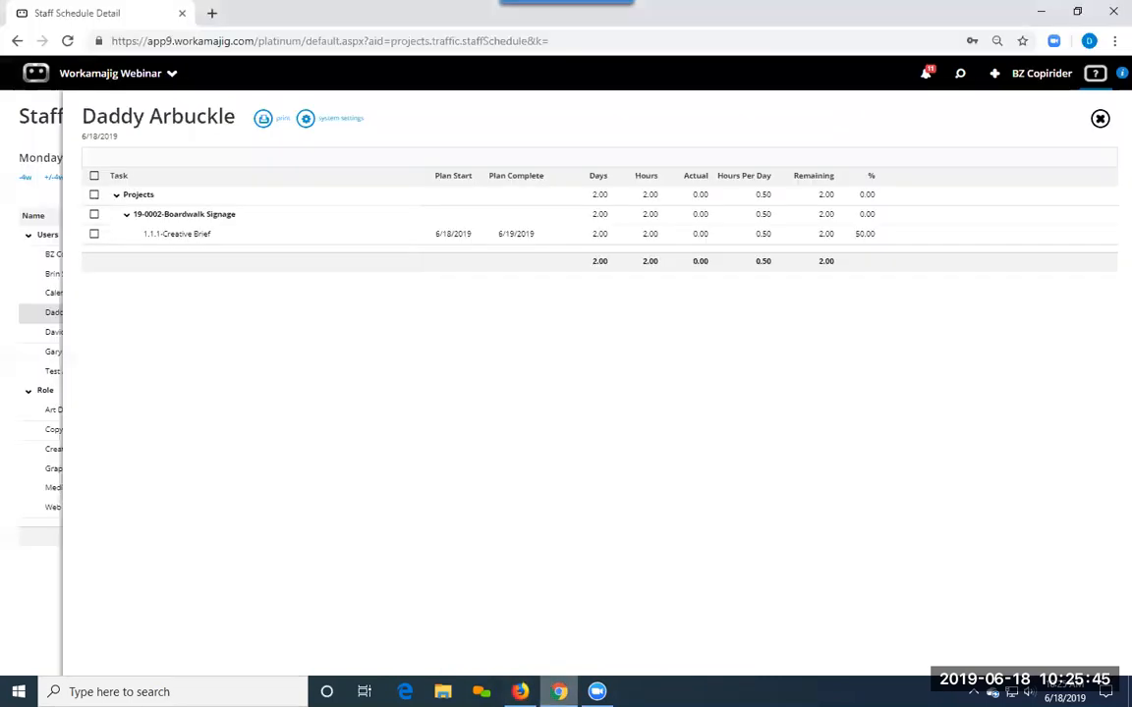
{"action": "left_click", "coordinate": [36, 579]}
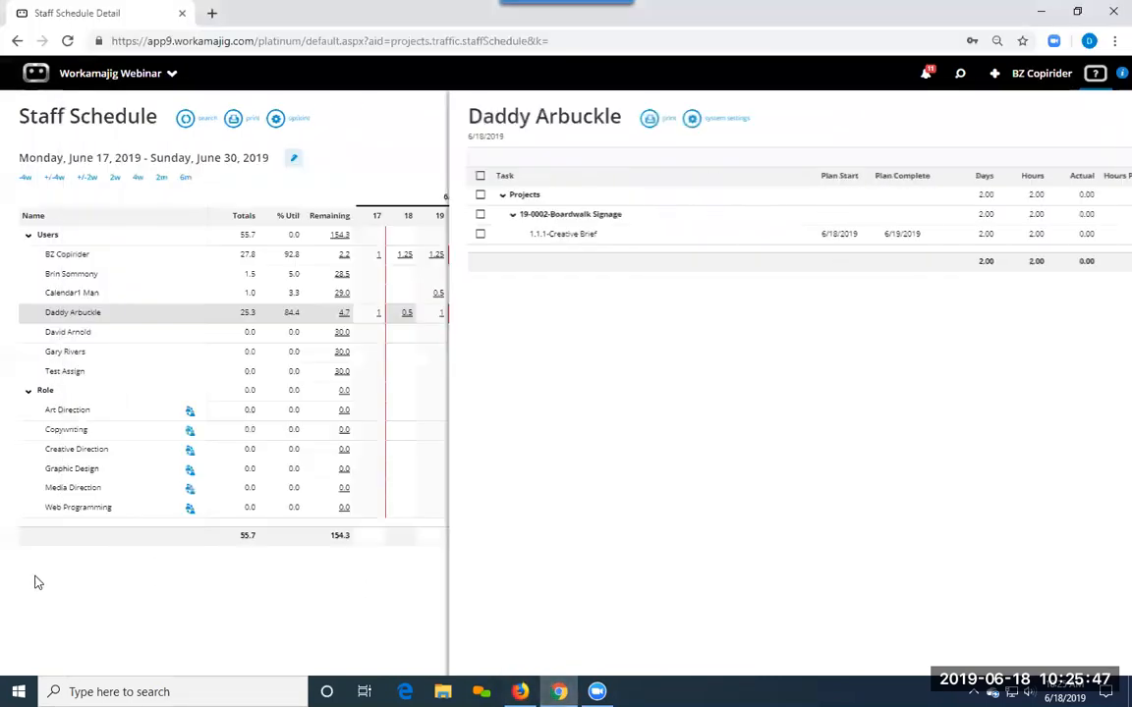
{"action": "left_click", "coordinate": [90, 77]}
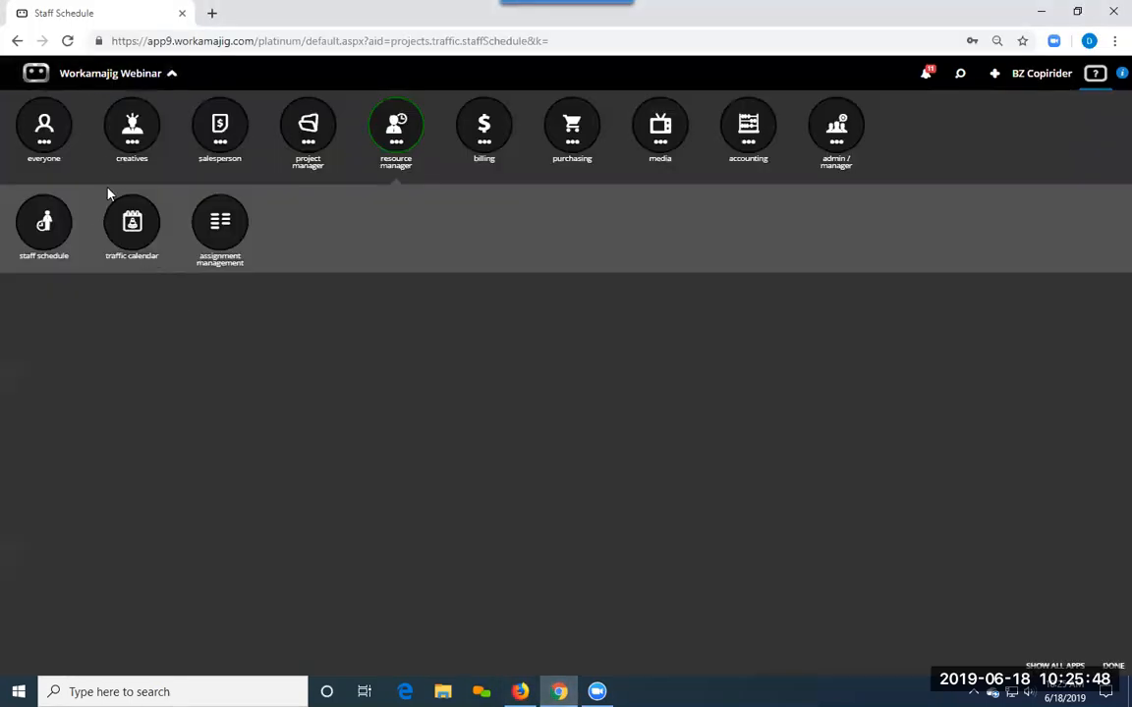
{"action": "left_click", "coordinate": [115, 128]}
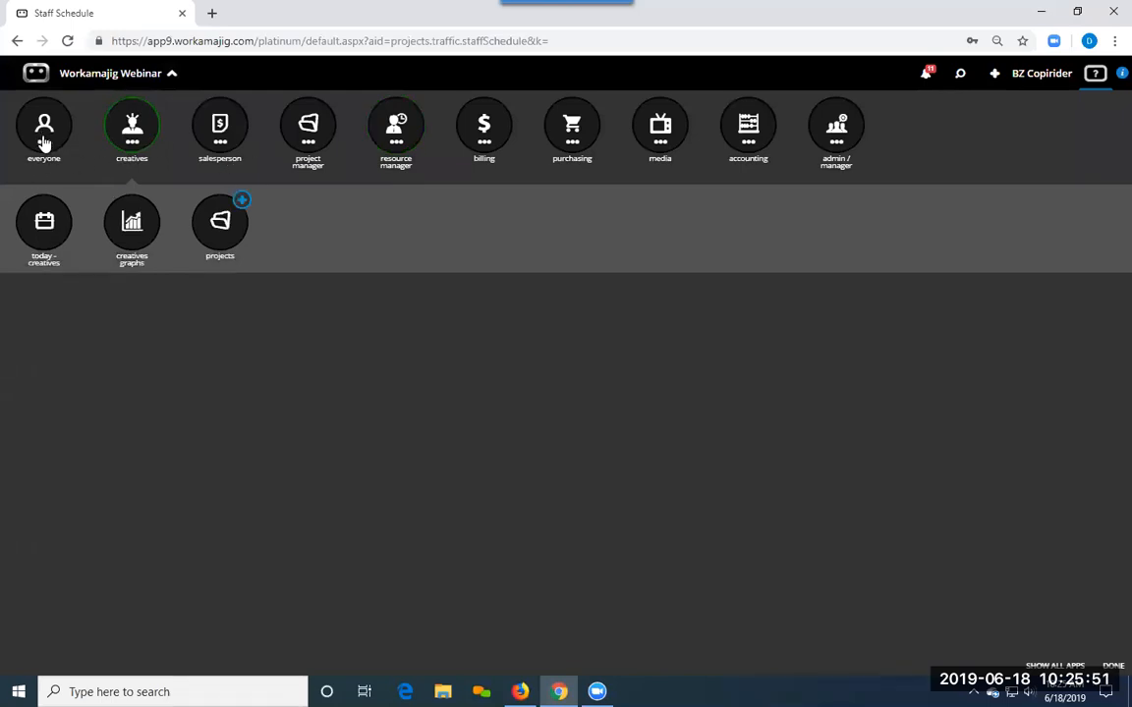
{"action": "left_click", "coordinate": [44, 226]}
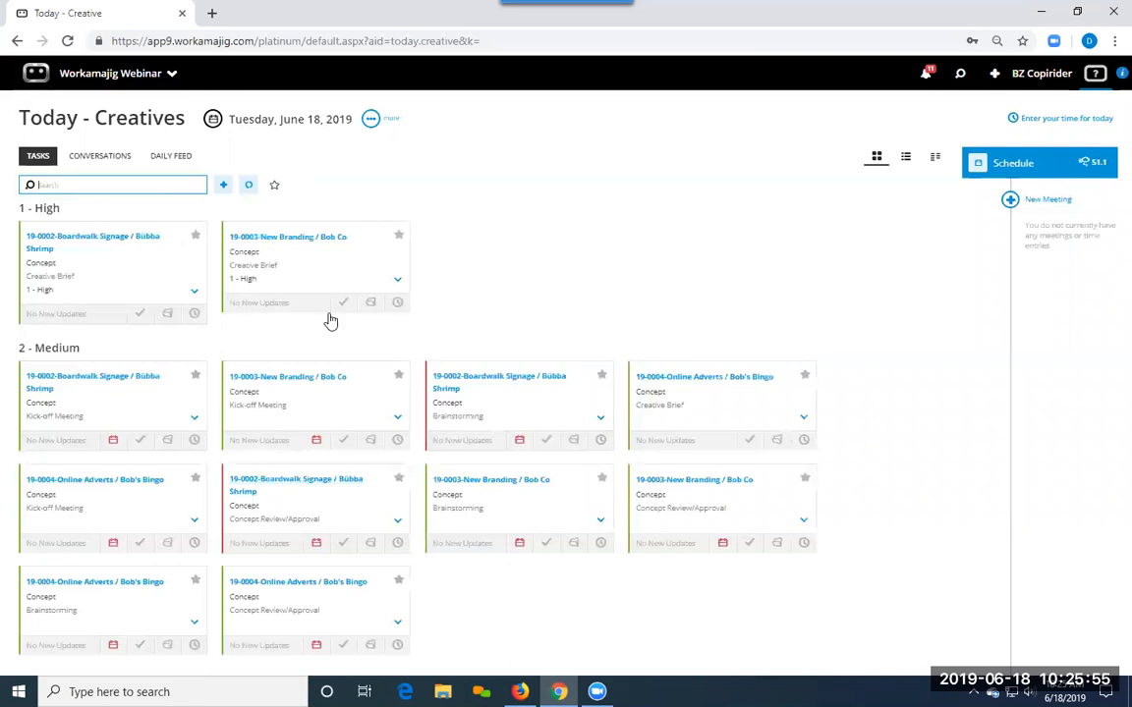
Start a timer on the high-priority Boardwalk Signage Creative Brief task, then reload the page and dismiss the welcome message.
{"action": "left_click", "coordinate": [195, 315]}
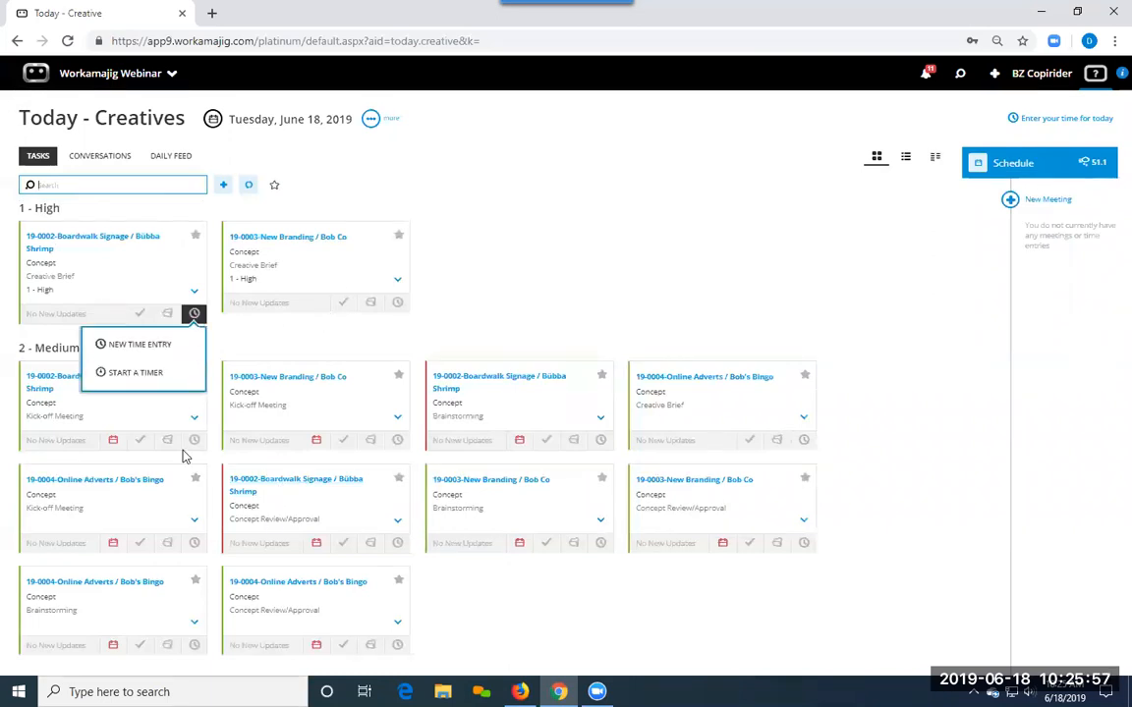
{"action": "left_click", "coordinate": [142, 372]}
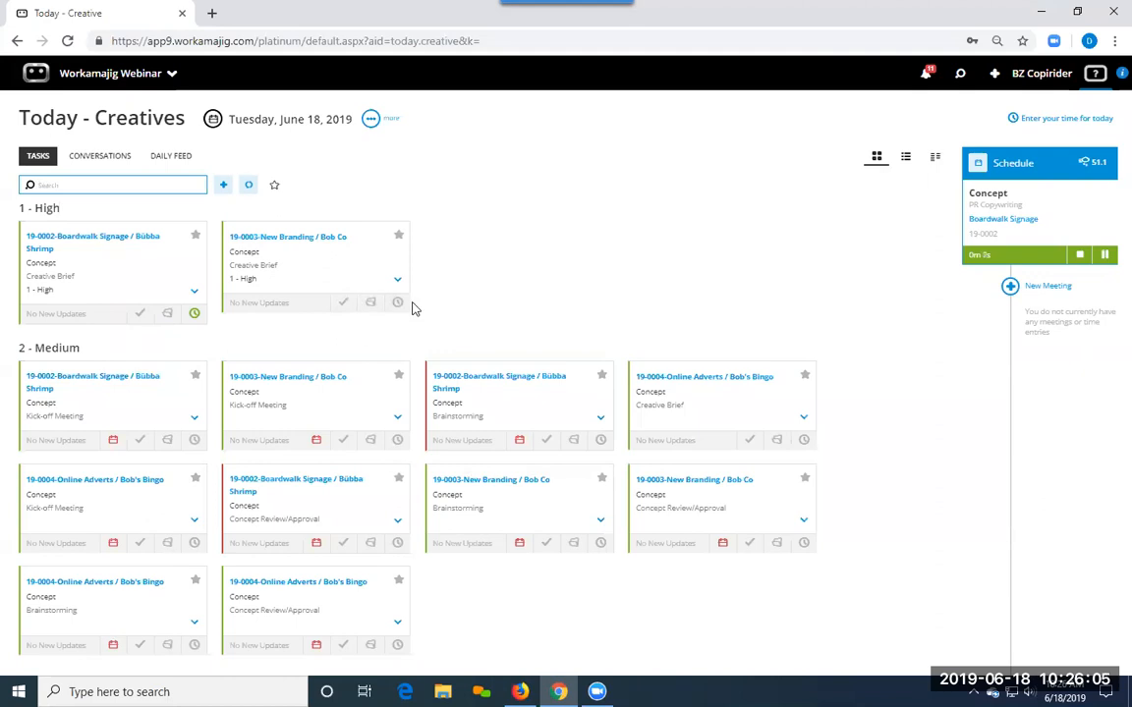
{"action": "left_click", "coordinate": [68, 43]}
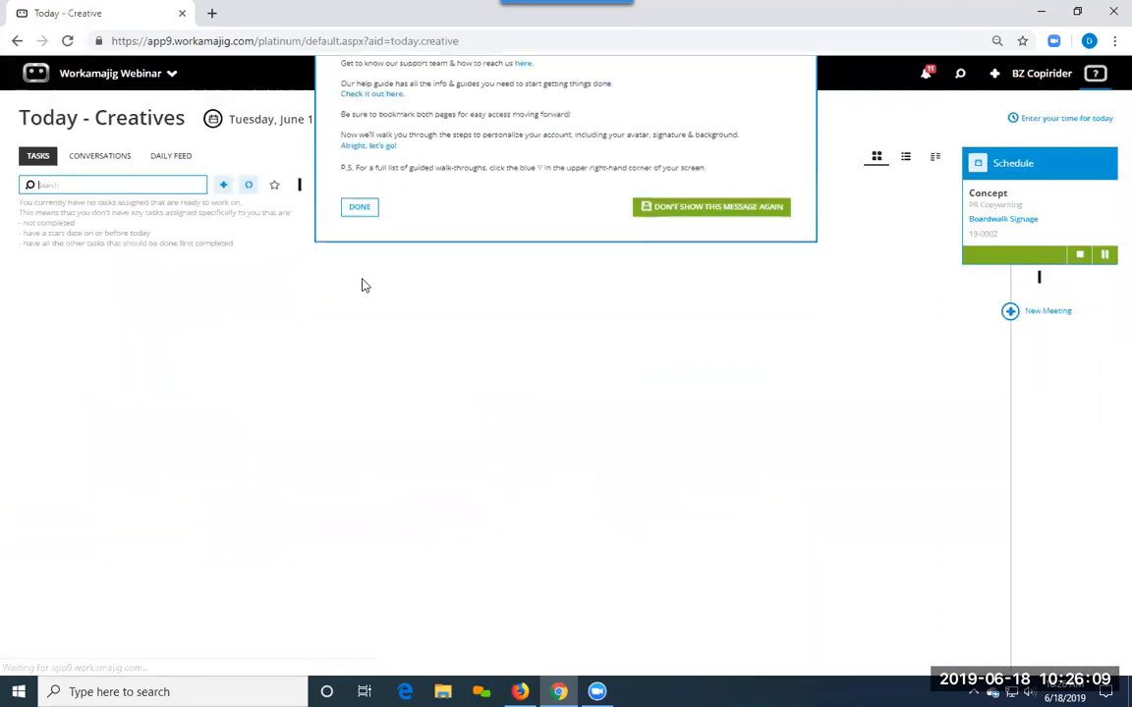
{"action": "left_click", "coordinate": [360, 278]}
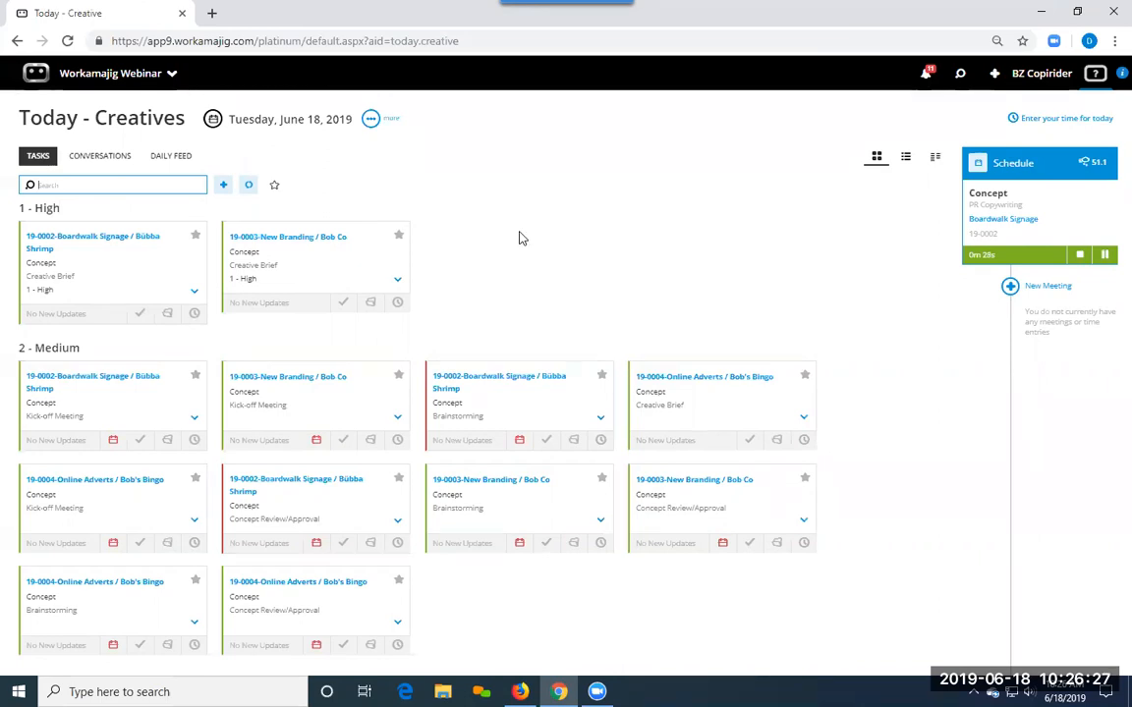
Open the Traffic Calendar, search this month's in-progress tasks grouped by client, and expand all the results.
{"action": "left_click", "coordinate": [126, 84]}
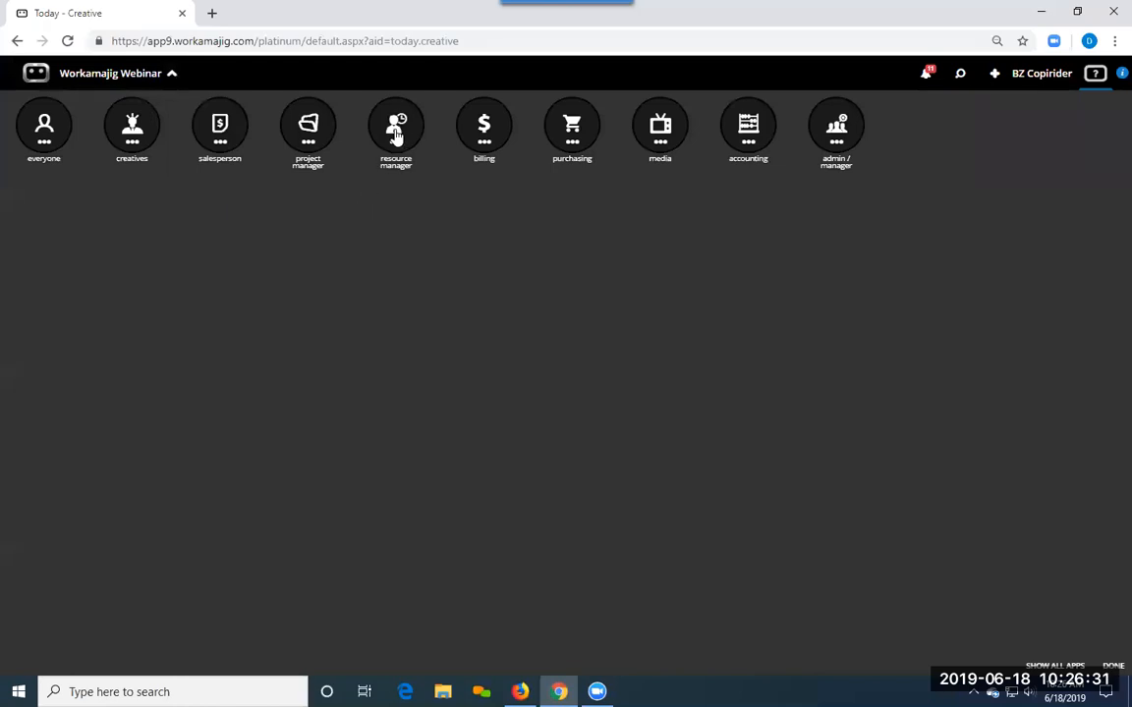
{"action": "left_click", "coordinate": [355, 126]}
{"action": "left_click", "coordinate": [132, 225]}
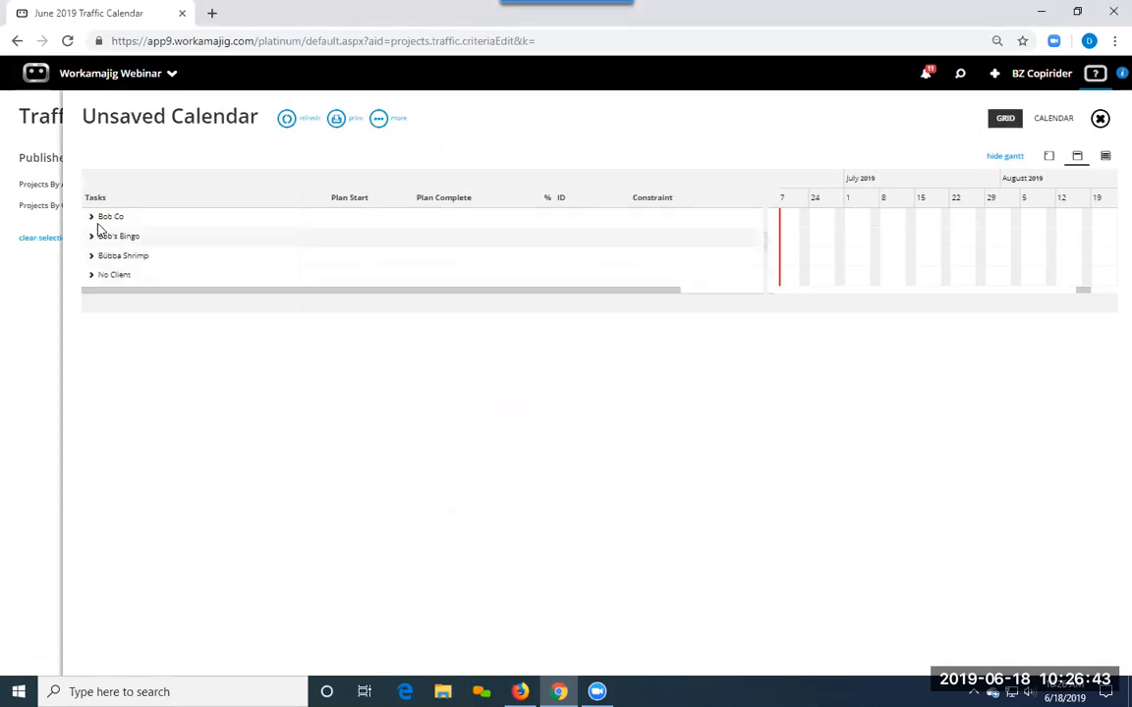
{"action": "left_click", "coordinate": [379, 119]}
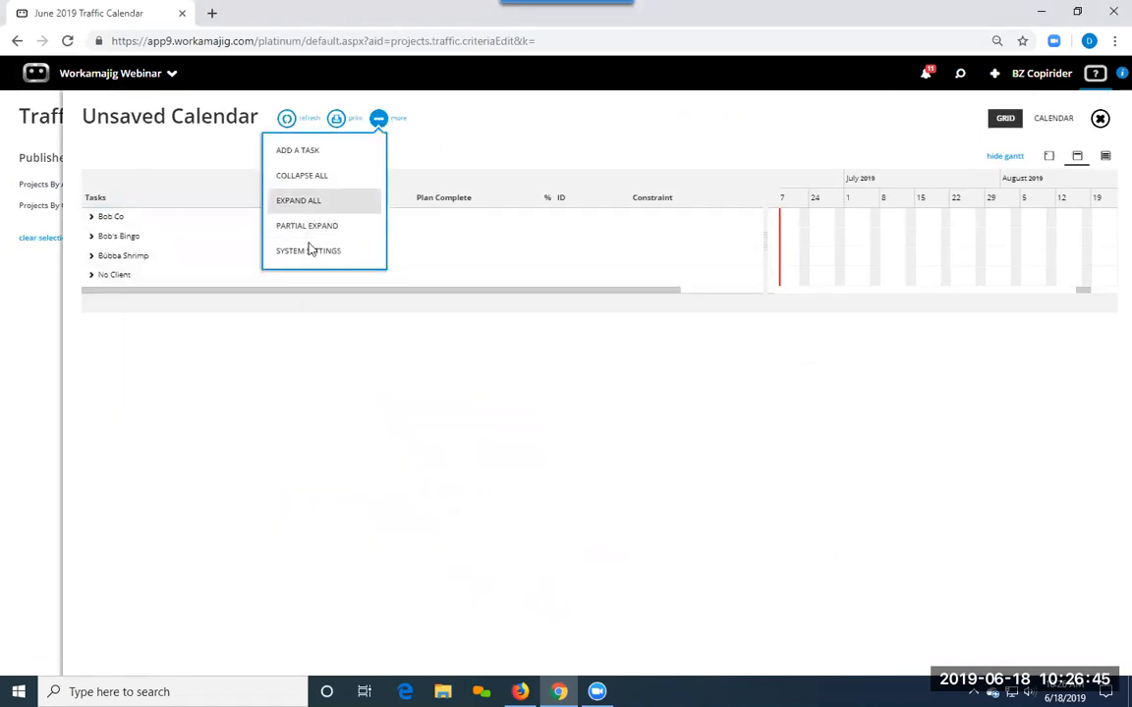
{"action": "left_click", "coordinate": [295, 200]}
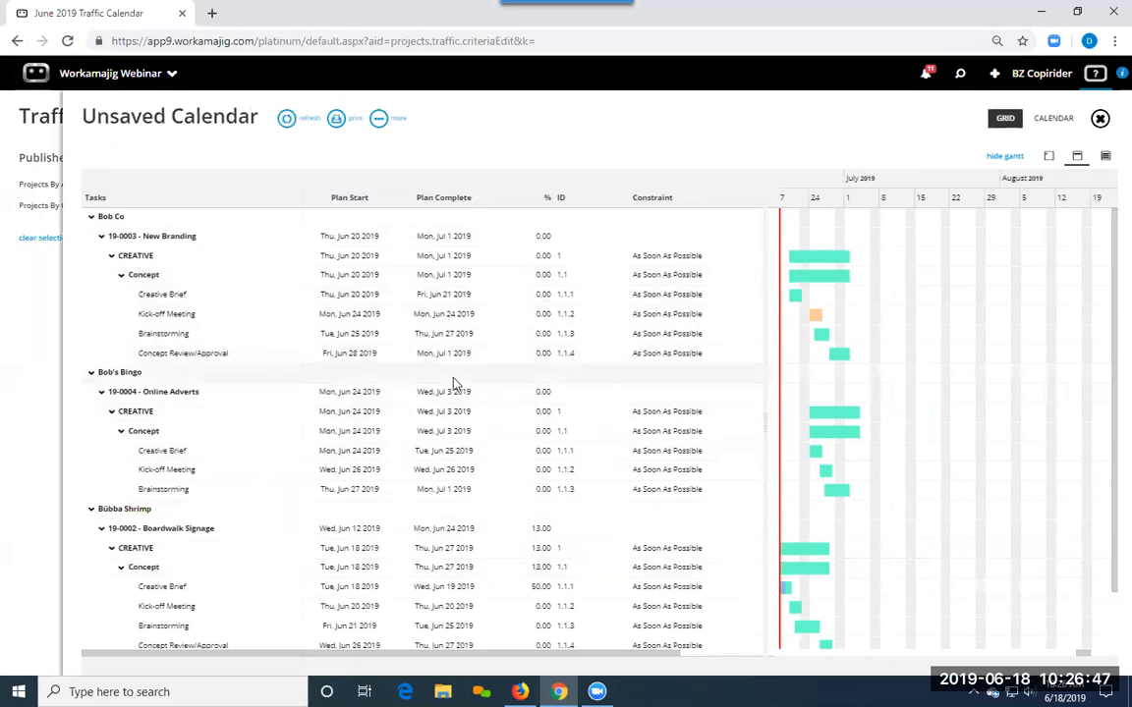
Generate a Hot Sheet report grouped by Date and Segment and shown on StartDate, then close it and return to the calendar criteria.
{"action": "left_click", "coordinate": [1051, 118]}
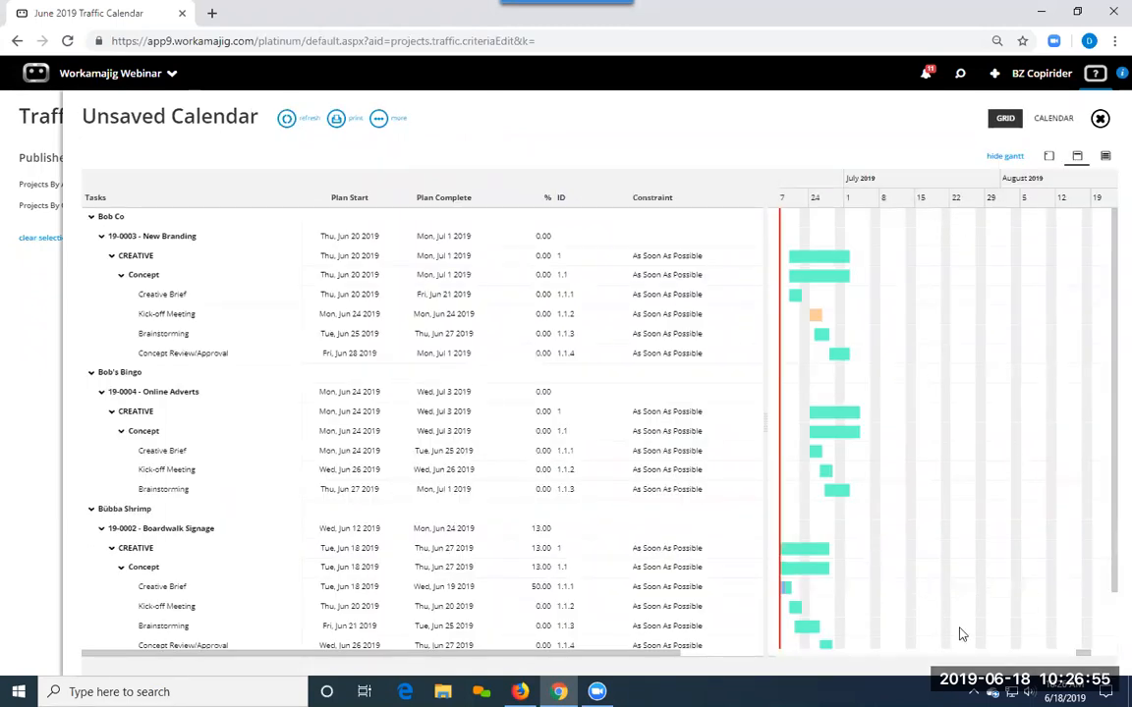
{"action": "left_click", "coordinate": [336, 119]}
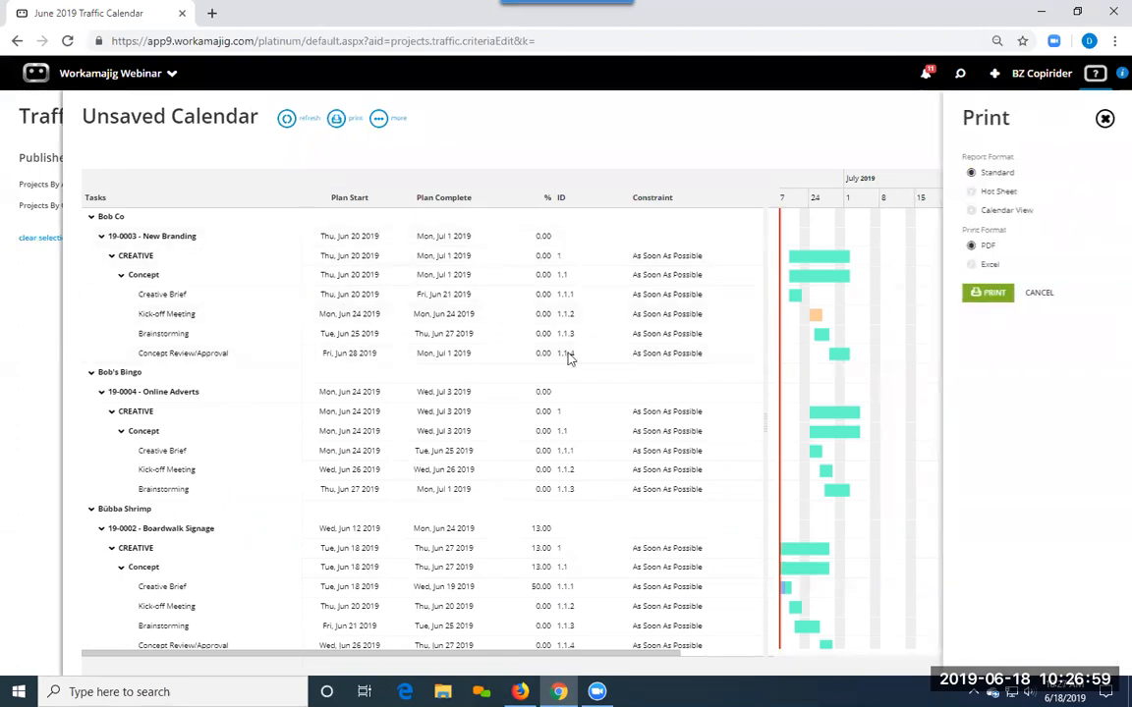
{"action": "left_click", "coordinate": [972, 193]}
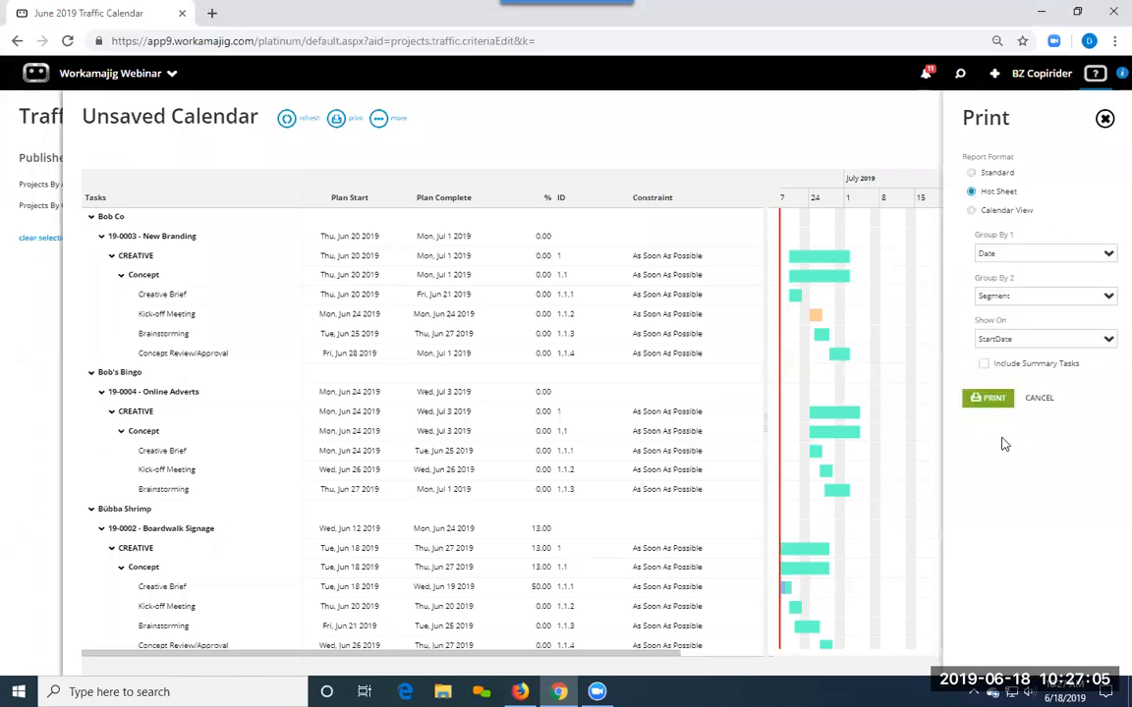
{"action": "left_click", "coordinate": [995, 403]}
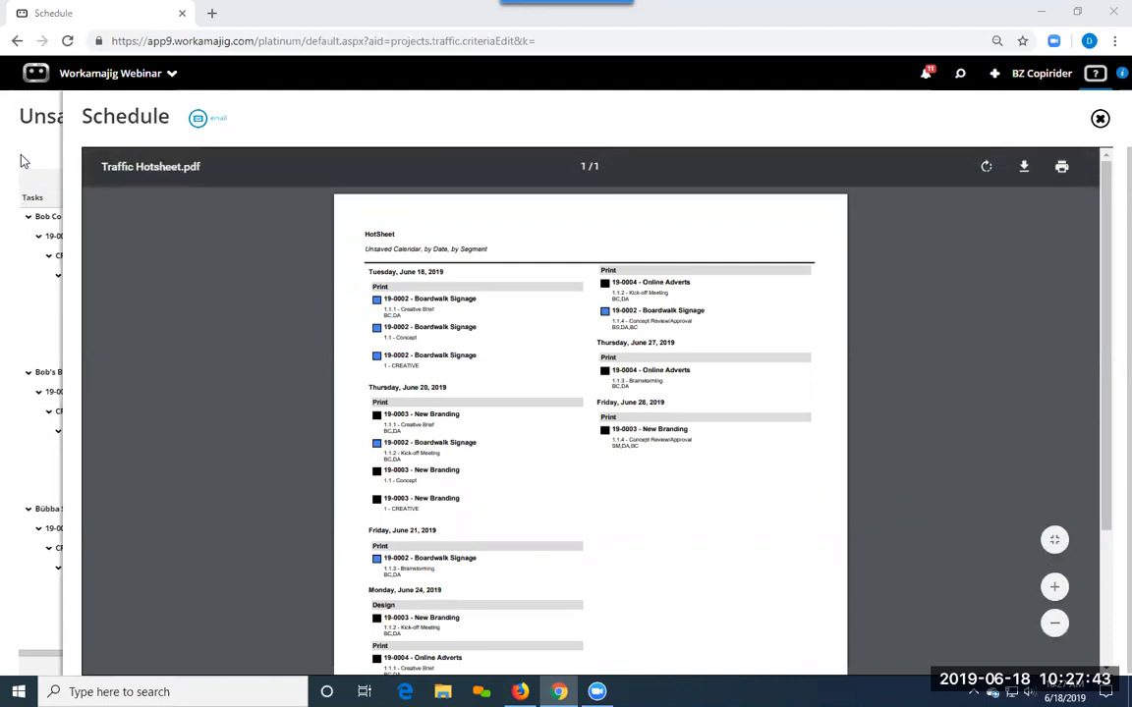
{"action": "left_click", "coordinate": [1100, 119]}
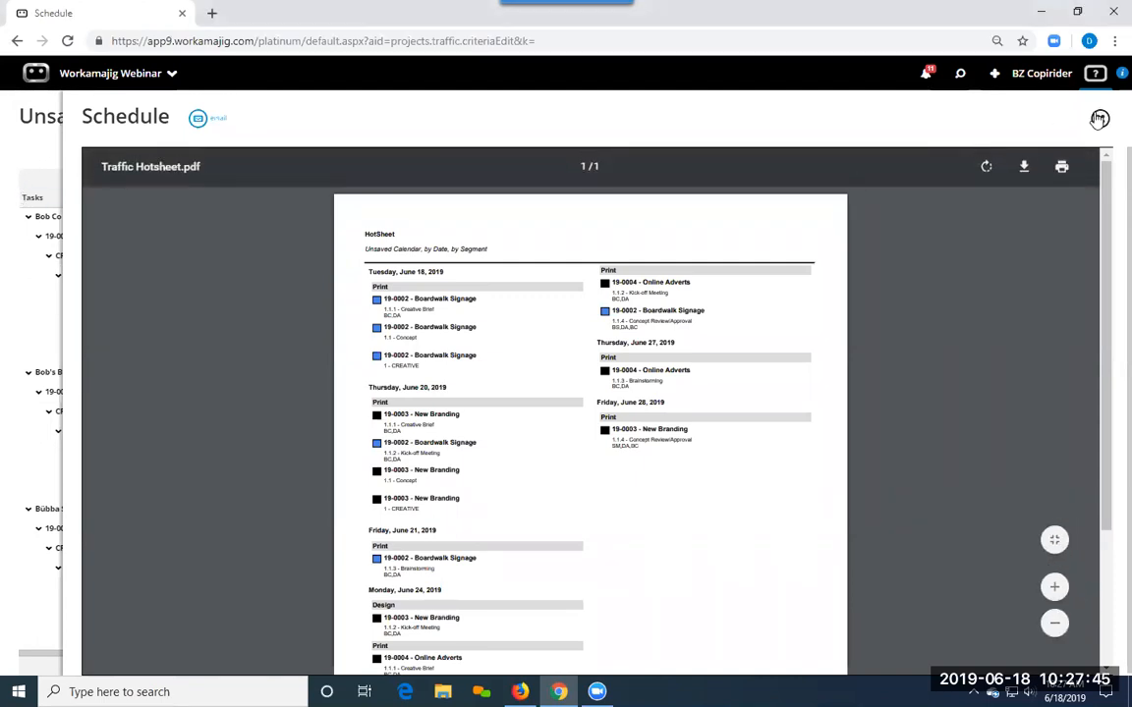
{"action": "left_click", "coordinate": [15, 323]}
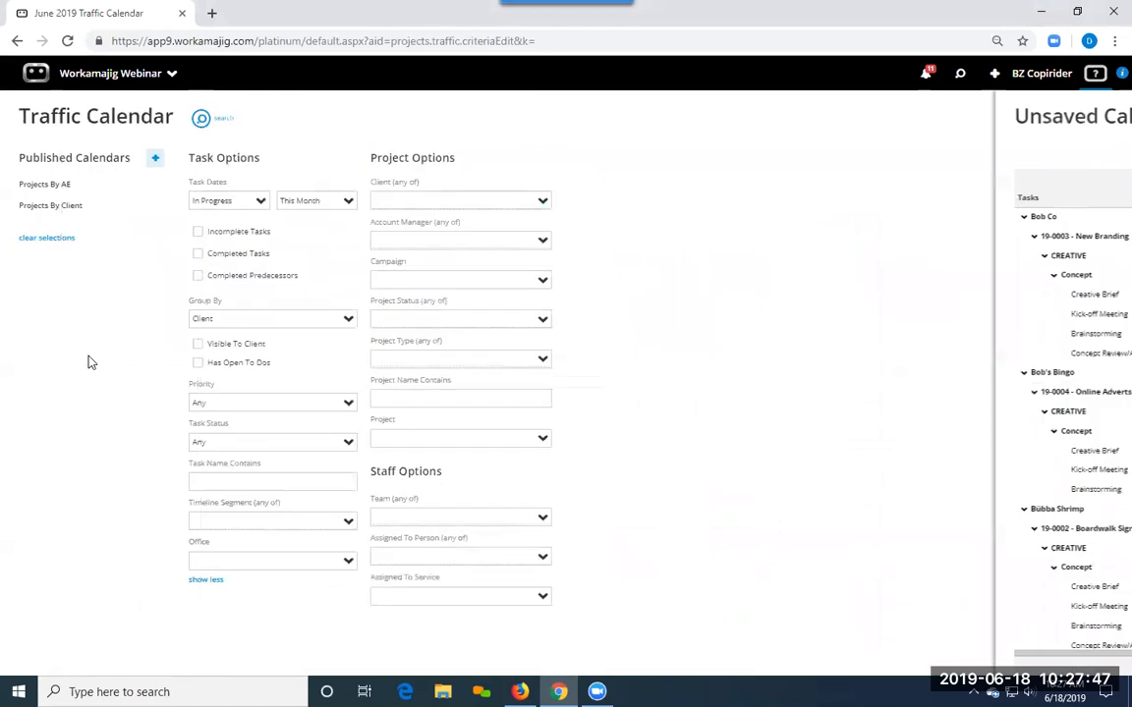
Switch to the Workamajig session in Firefox and run a Traffic Calendar search for this month's in-progress tasks.
{"action": "left_click", "coordinate": [521, 692]}
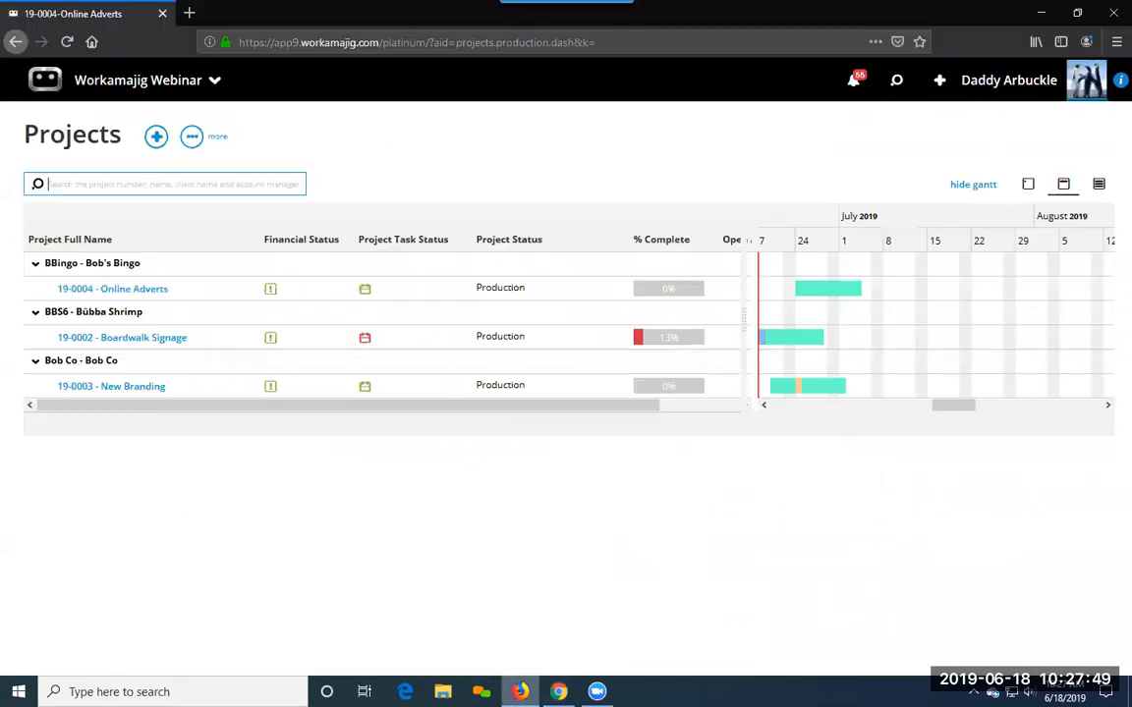
{"action": "left_click", "coordinate": [80, 87]}
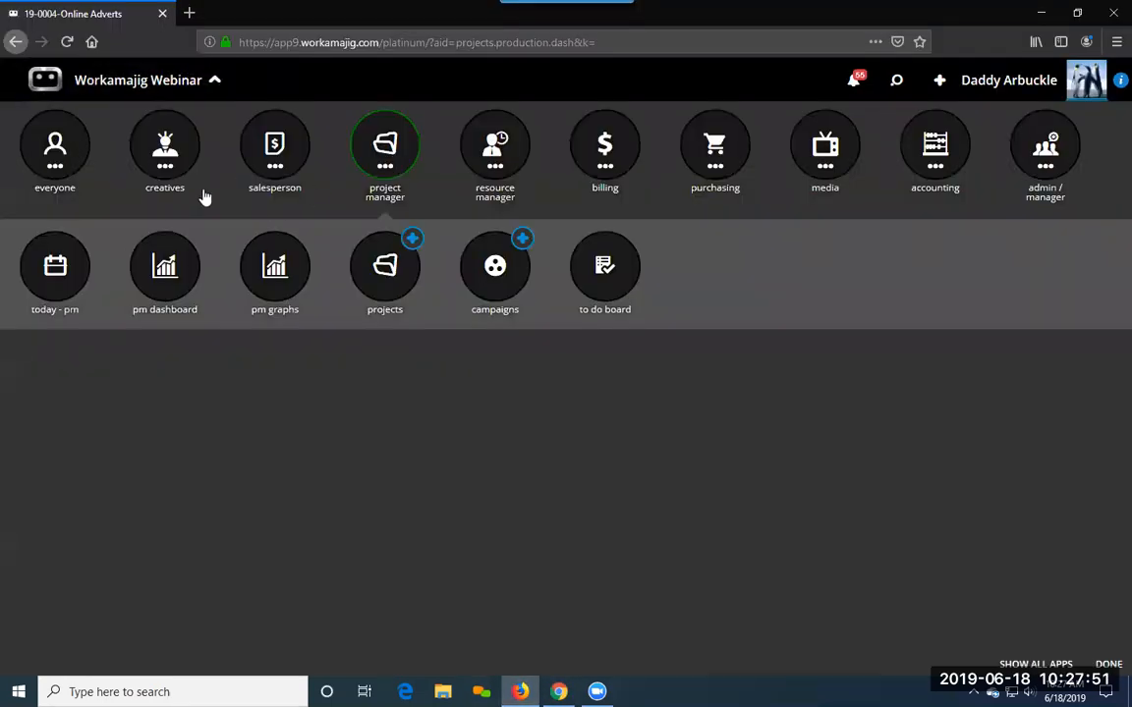
{"action": "left_click", "coordinate": [491, 167]}
{"action": "left_click", "coordinate": [163, 280]}
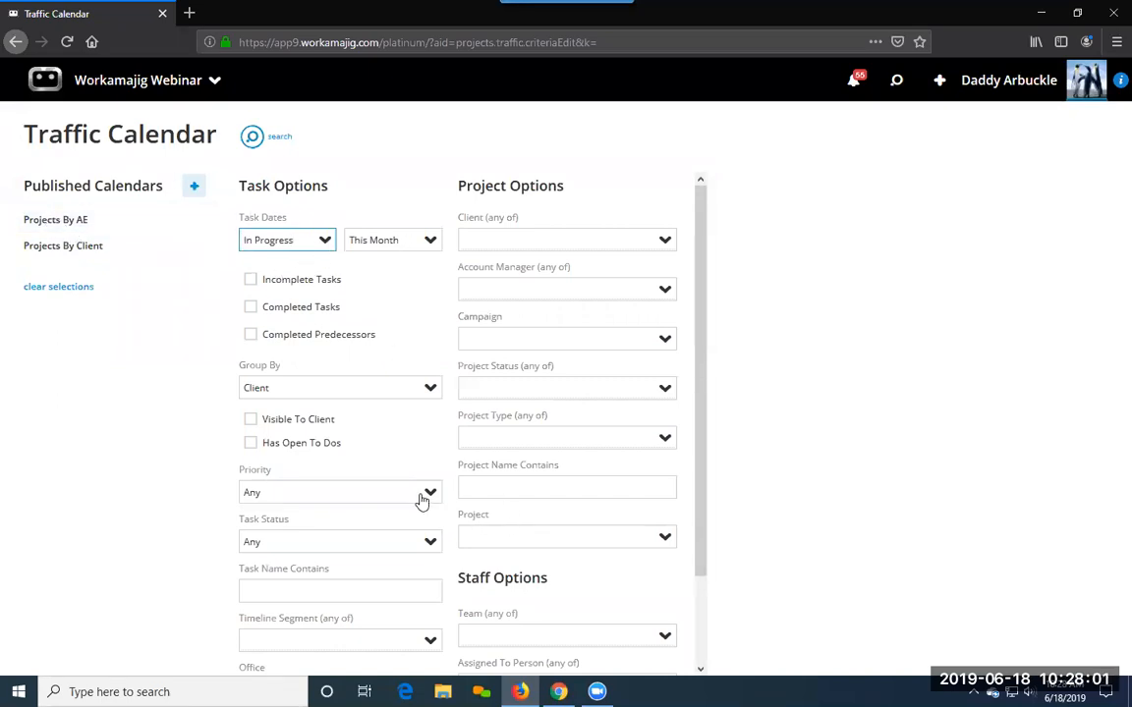
{"action": "left_click", "coordinate": [251, 138]}
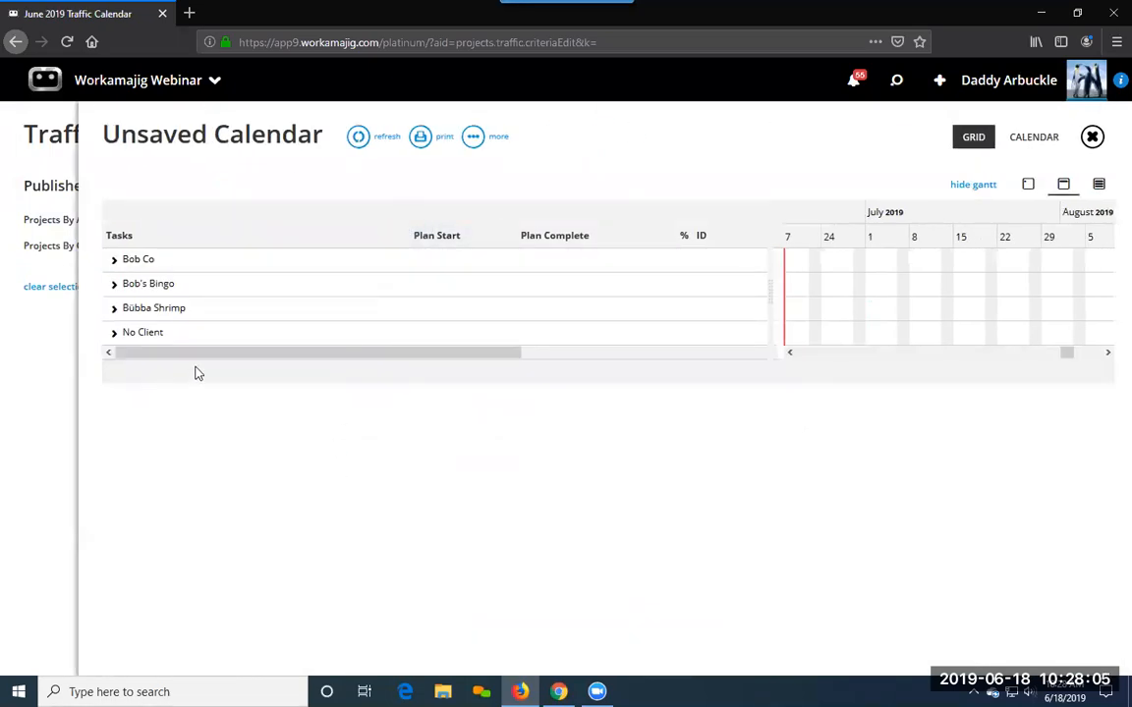
Close the unsaved calendar and examine the criteria of the Projects By AE published calendar.
{"action": "left_click", "coordinate": [473, 146]}
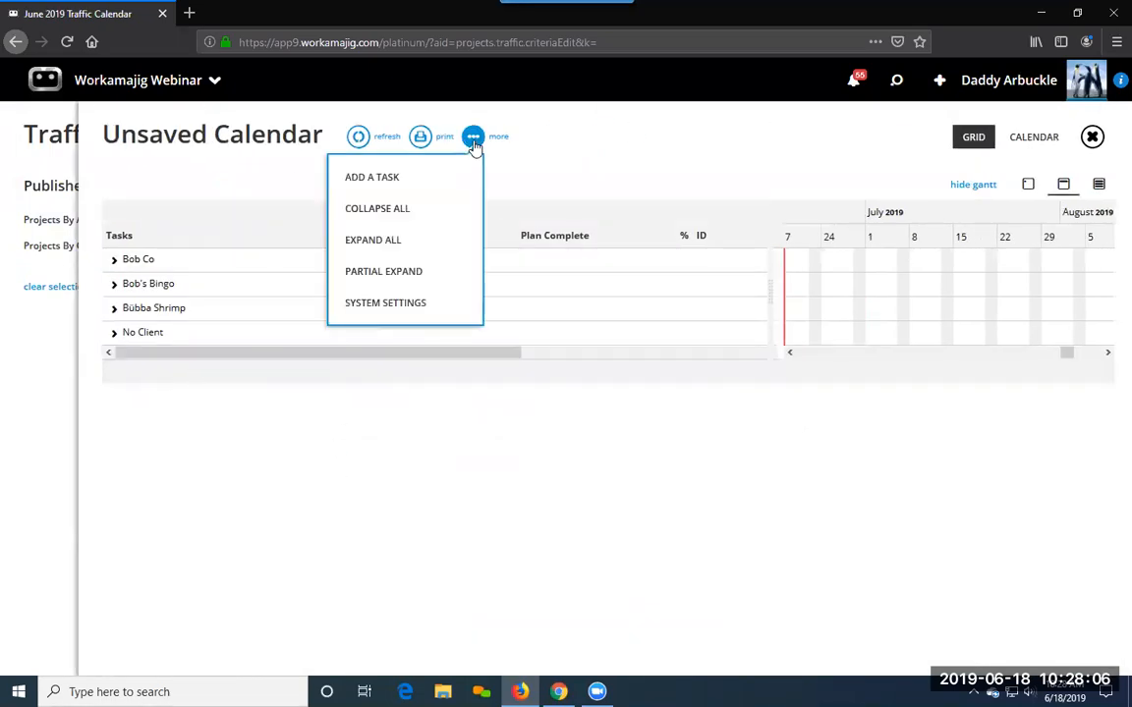
{"action": "left_click", "coordinate": [368, 515]}
{"action": "left_click", "coordinate": [20, 403]}
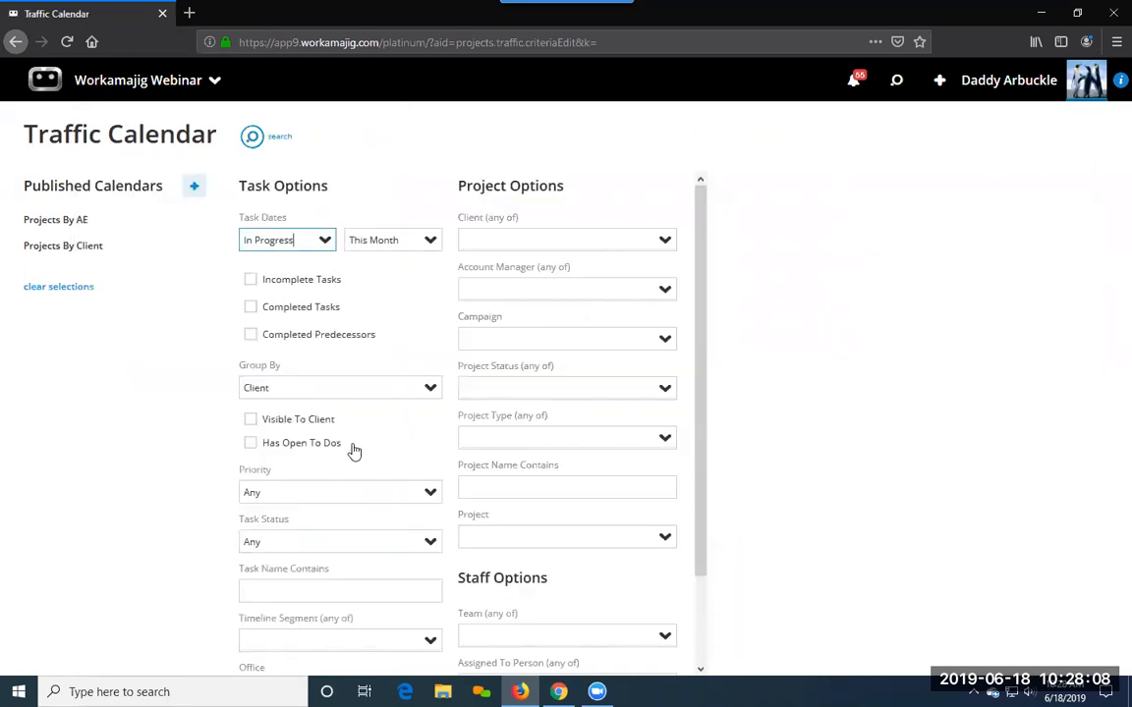
{"action": "left_click", "coordinate": [85, 223]}
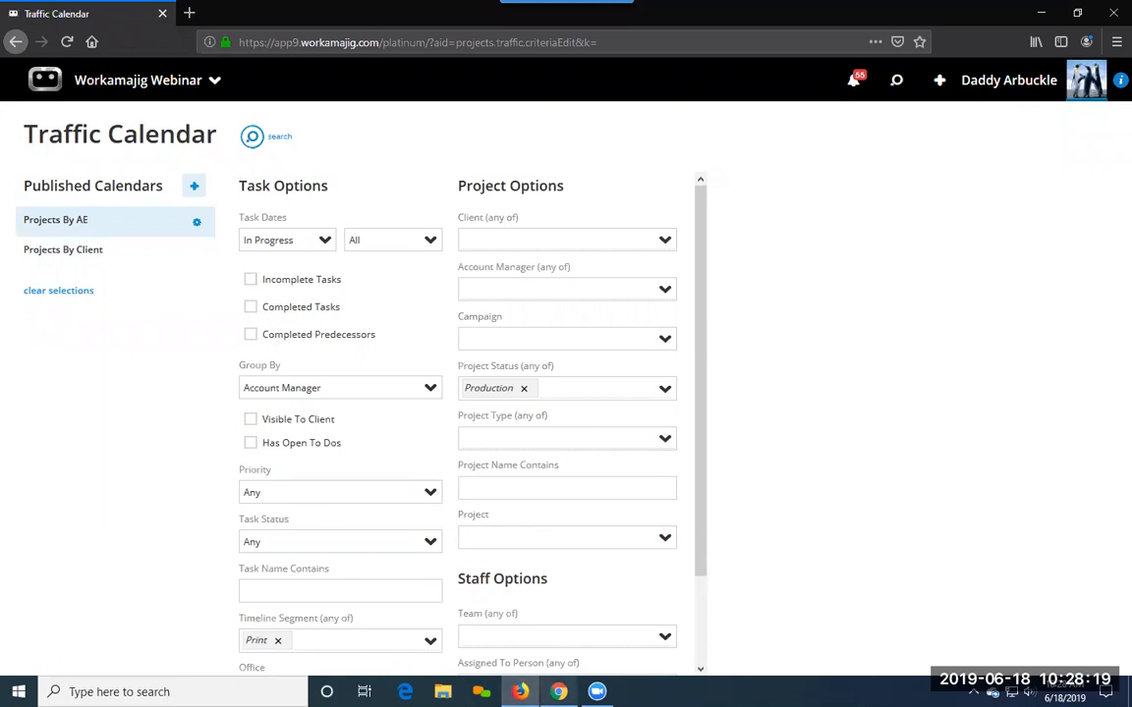
Switch back to the Workamajig session in Chrome and open the everyone section's monthly calendar.
{"action": "left_click", "coordinate": [558, 691]}
{"action": "left_click", "coordinate": [110, 75]}
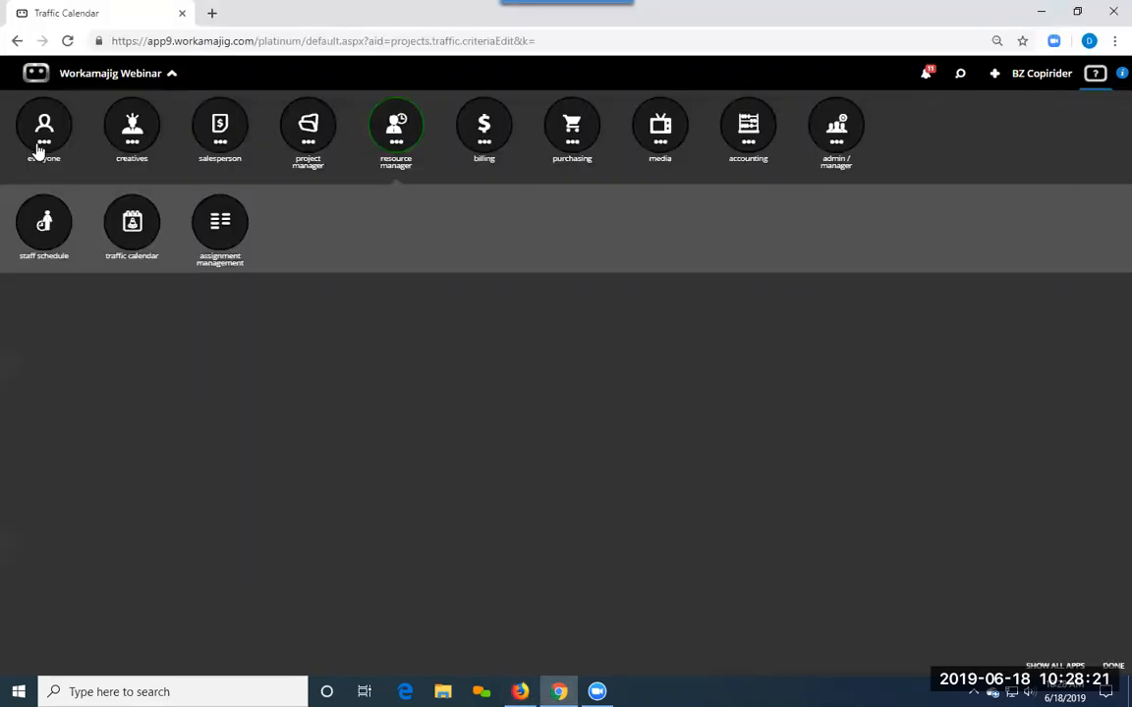
{"action": "left_click", "coordinate": [41, 120]}
{"action": "left_click", "coordinate": [123, 222]}
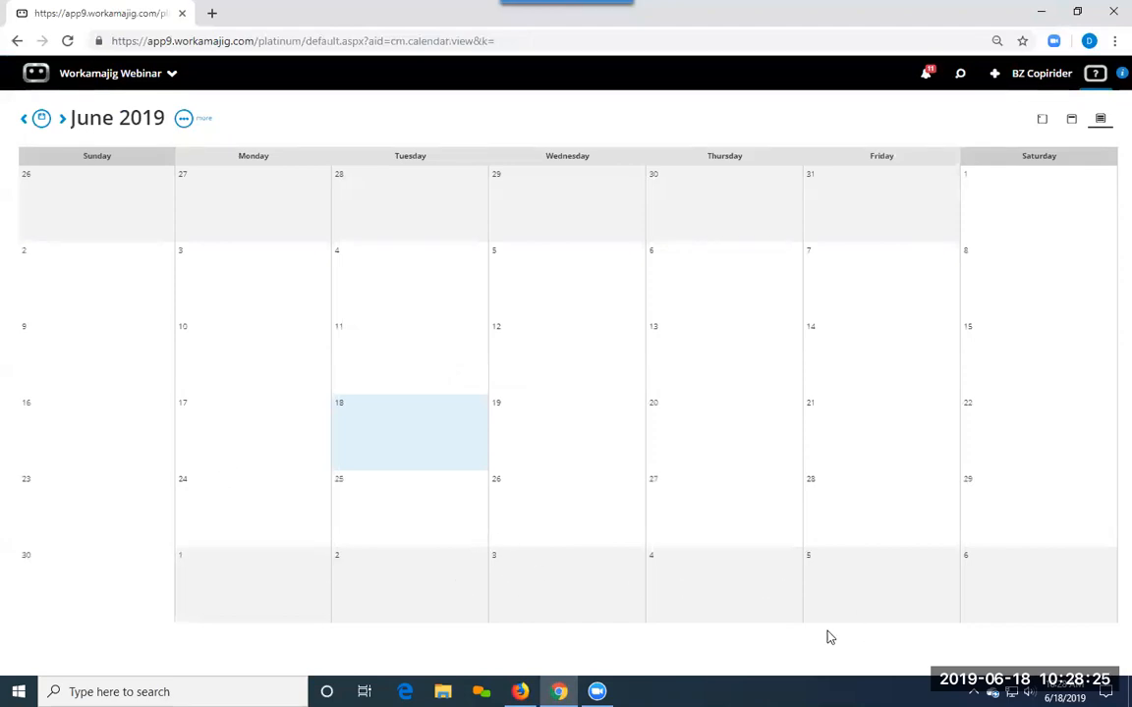
Add the Projects By AE and Projects By Client published calendars to the view, then open the June 27 New Branding-Brainstorming entry.
{"action": "left_click", "coordinate": [182, 120]}
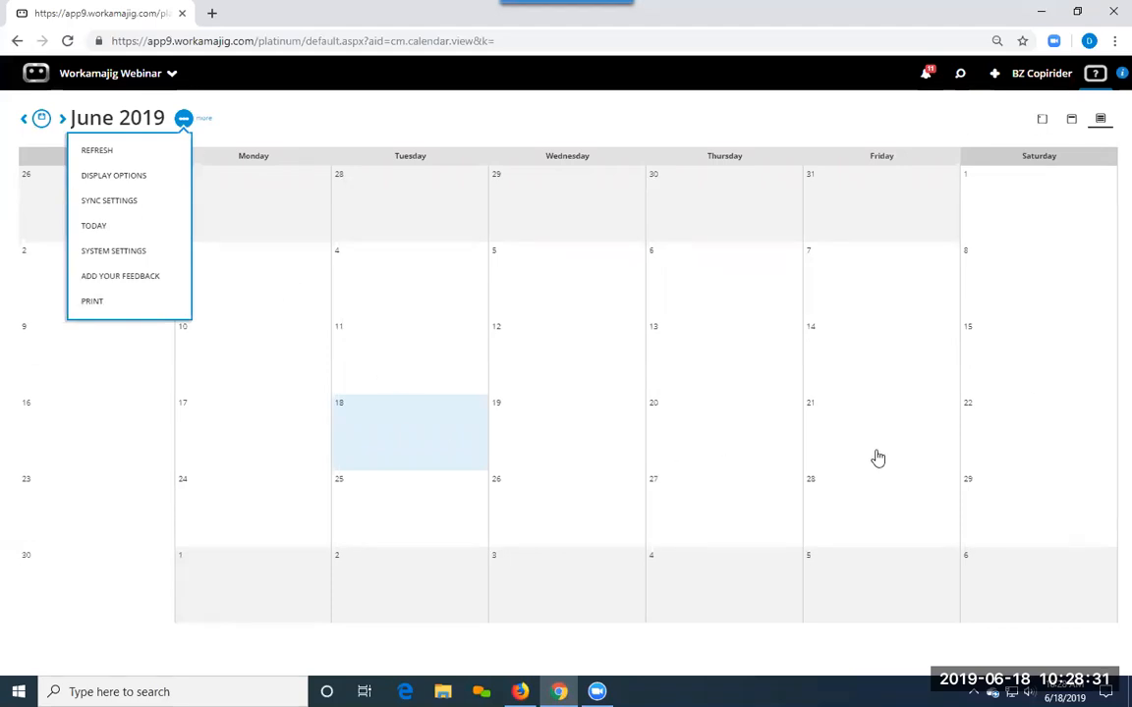
{"action": "left_click", "coordinate": [127, 182]}
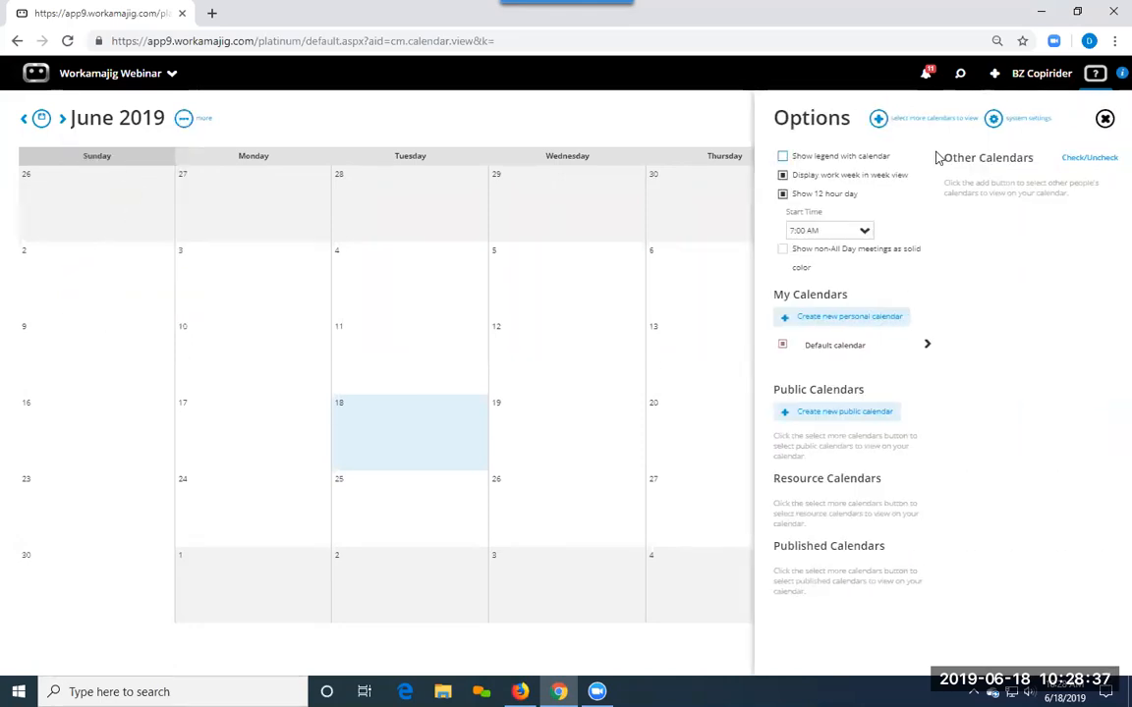
{"action": "left_click", "coordinate": [887, 122]}
{"action": "scroll", "coordinate": [973, 610], "scroll_direction": "down", "scroll_amount": 5}
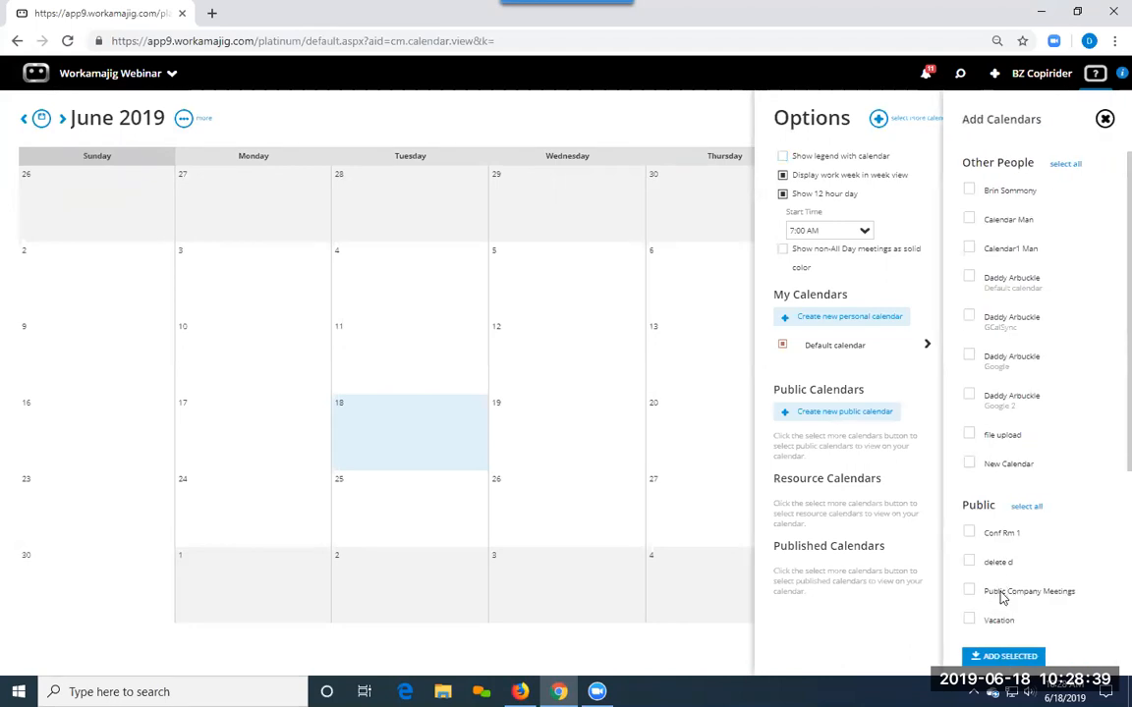
{"action": "left_click", "coordinate": [970, 590]}
{"action": "left_click", "coordinate": [970, 619]}
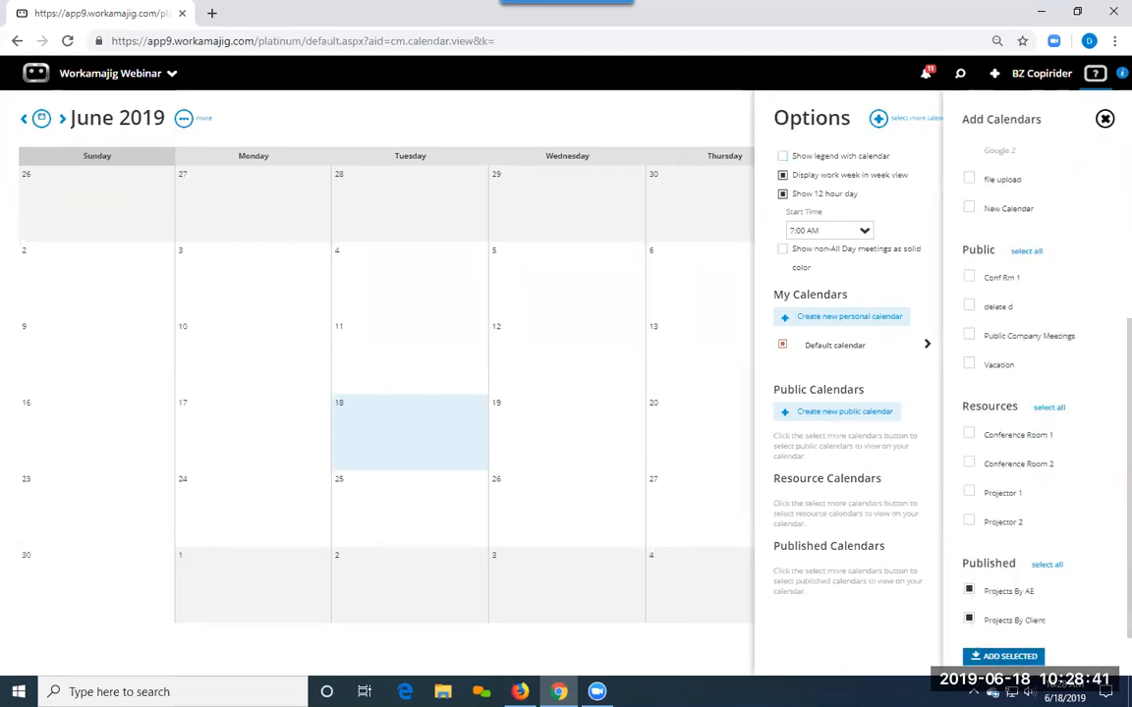
{"action": "left_click", "coordinate": [1005, 657]}
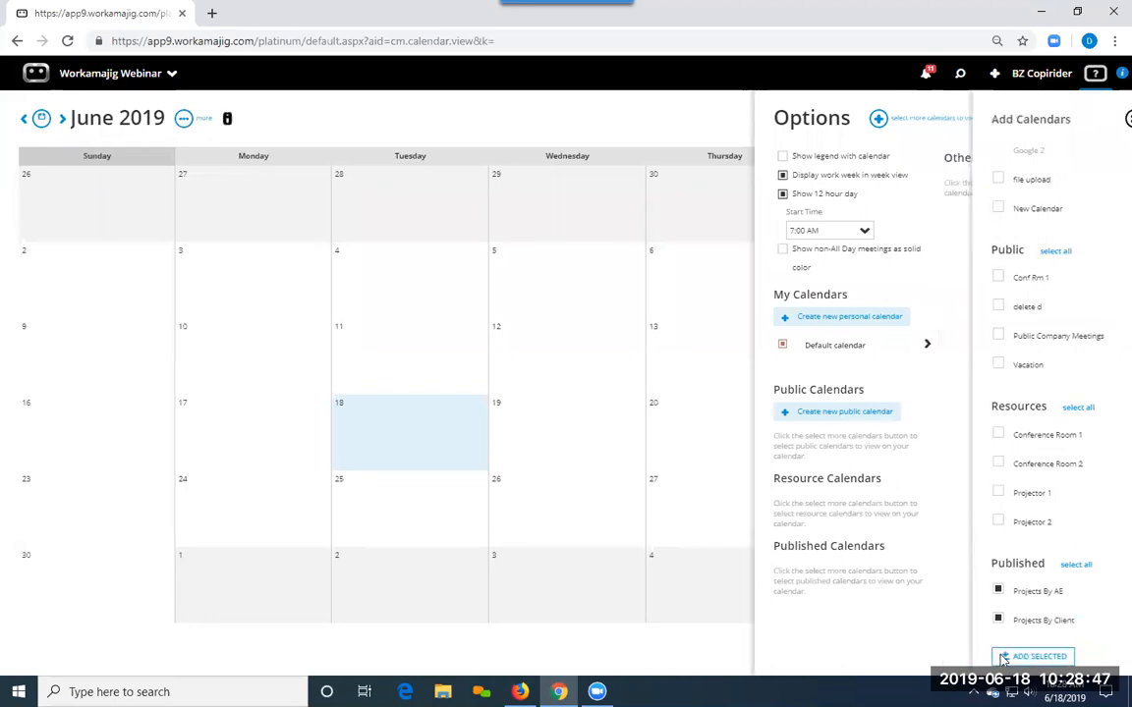
{"action": "left_click", "coordinate": [328, 141]}
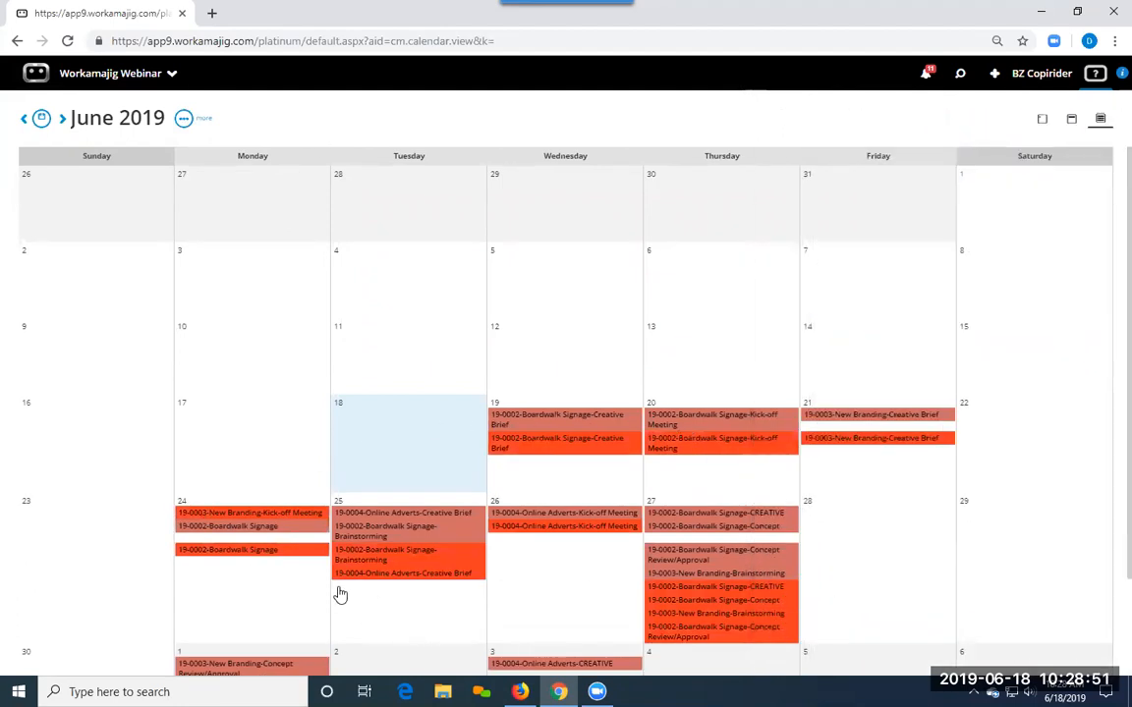
{"action": "left_click", "coordinate": [690, 614]}
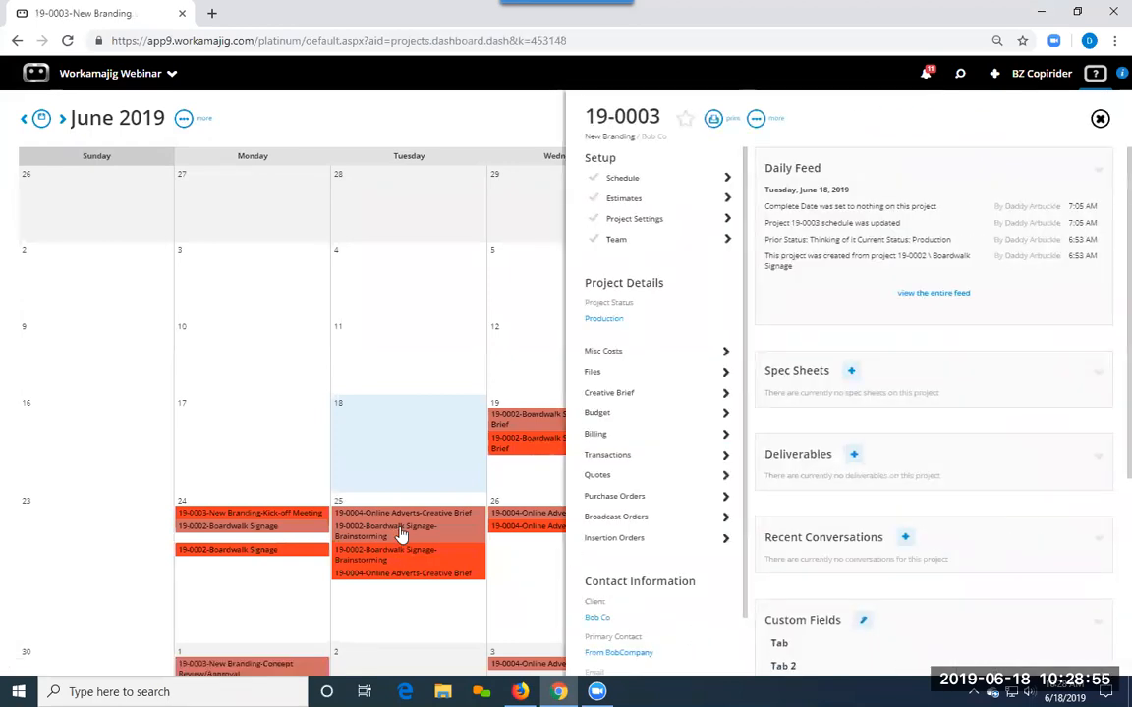
View the project details behind the June 25 Boardwalk Signage-Brainstorming entry and the June 26 Online Adverts entry.
{"action": "left_click", "coordinate": [425, 532]}
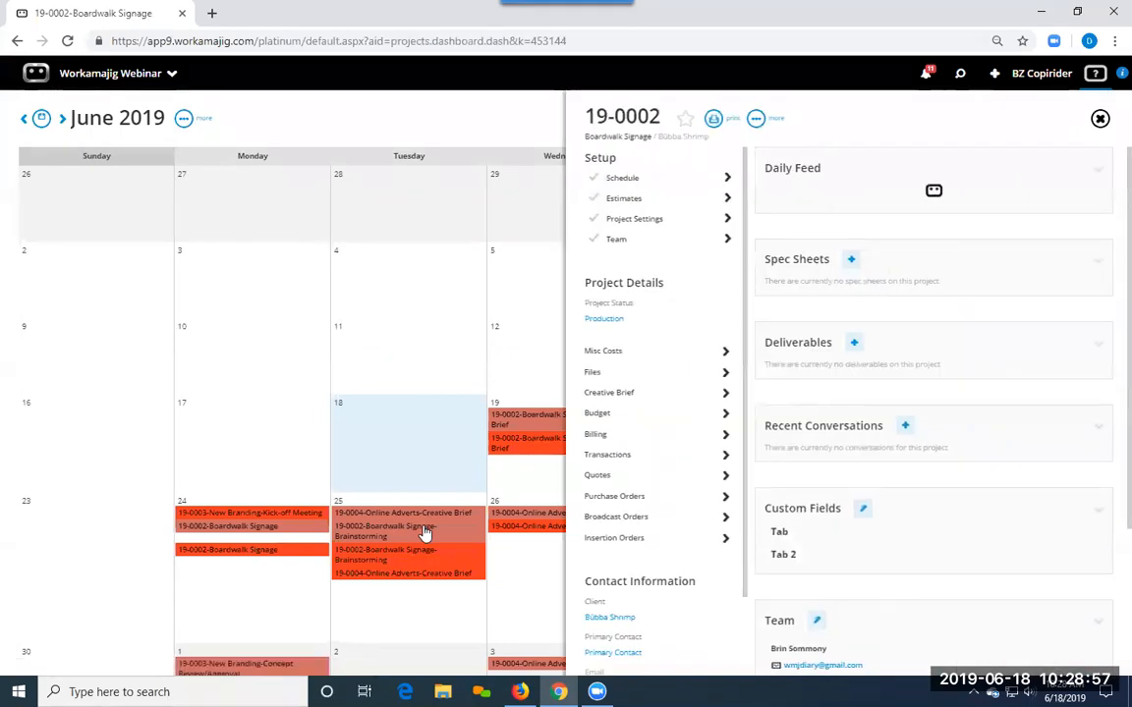
{"action": "left_click", "coordinate": [530, 528]}
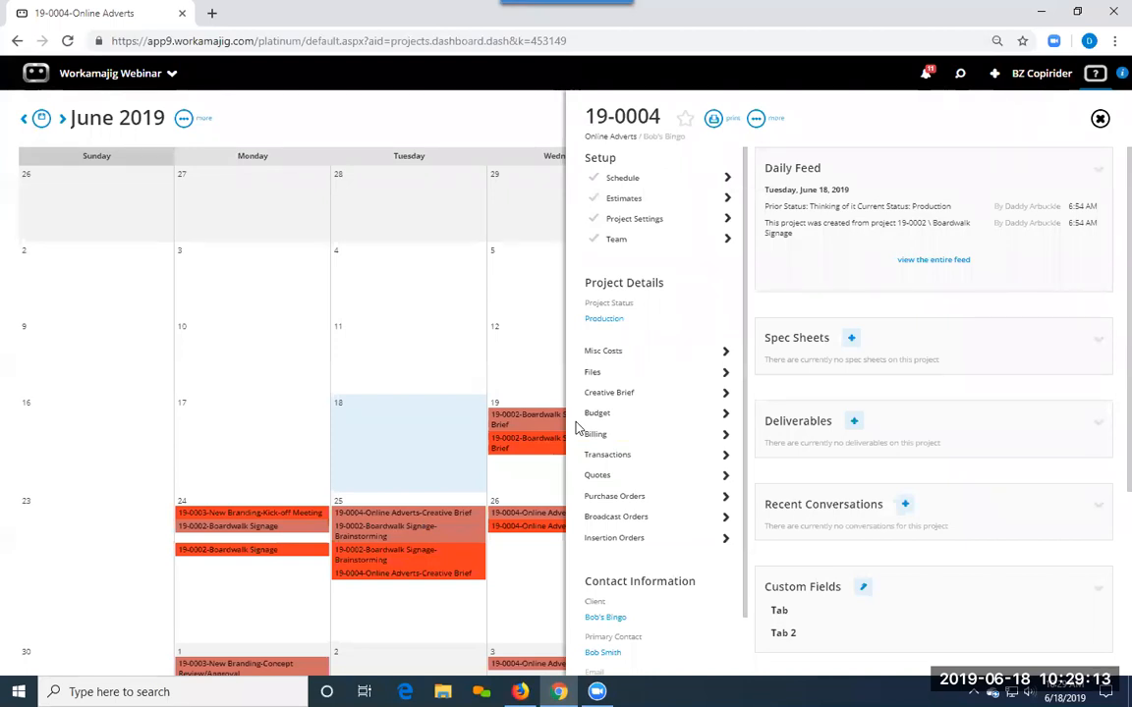
Open the resource manager's Staff Schedule and view the task breakdown of the first listed user for June 17-30.
{"action": "left_click", "coordinate": [103, 74]}
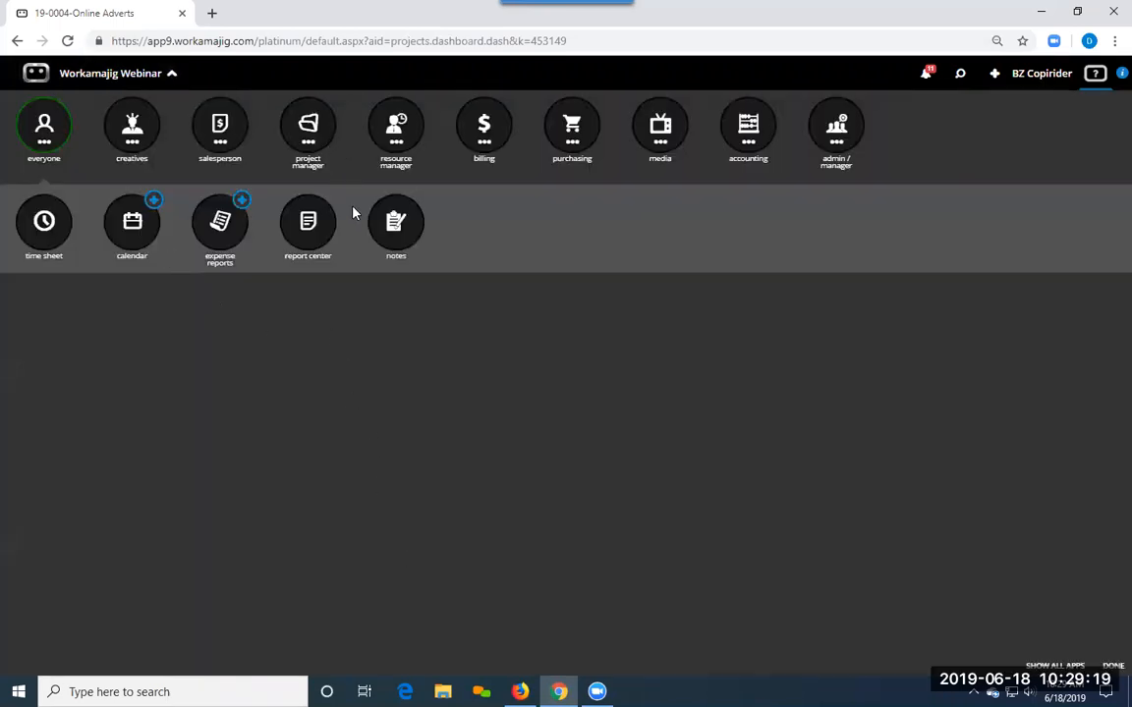
{"action": "left_click", "coordinate": [361, 124]}
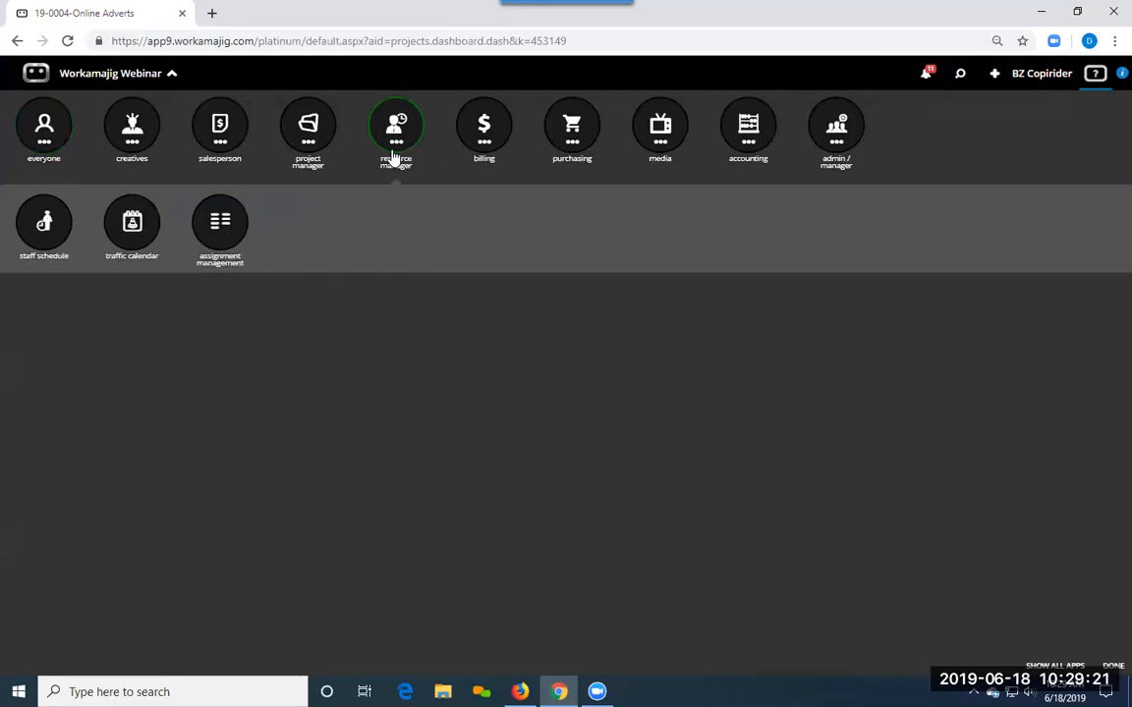
{"action": "left_click", "coordinate": [34, 240]}
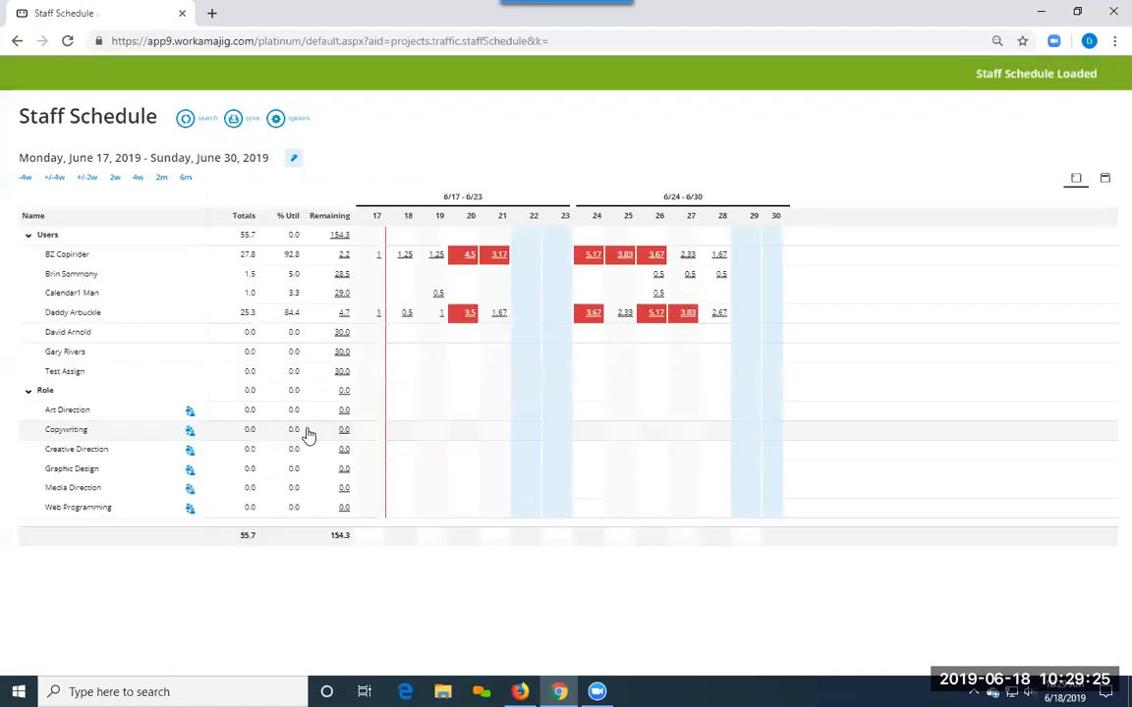
{"action": "left_click", "coordinate": [67, 255]}
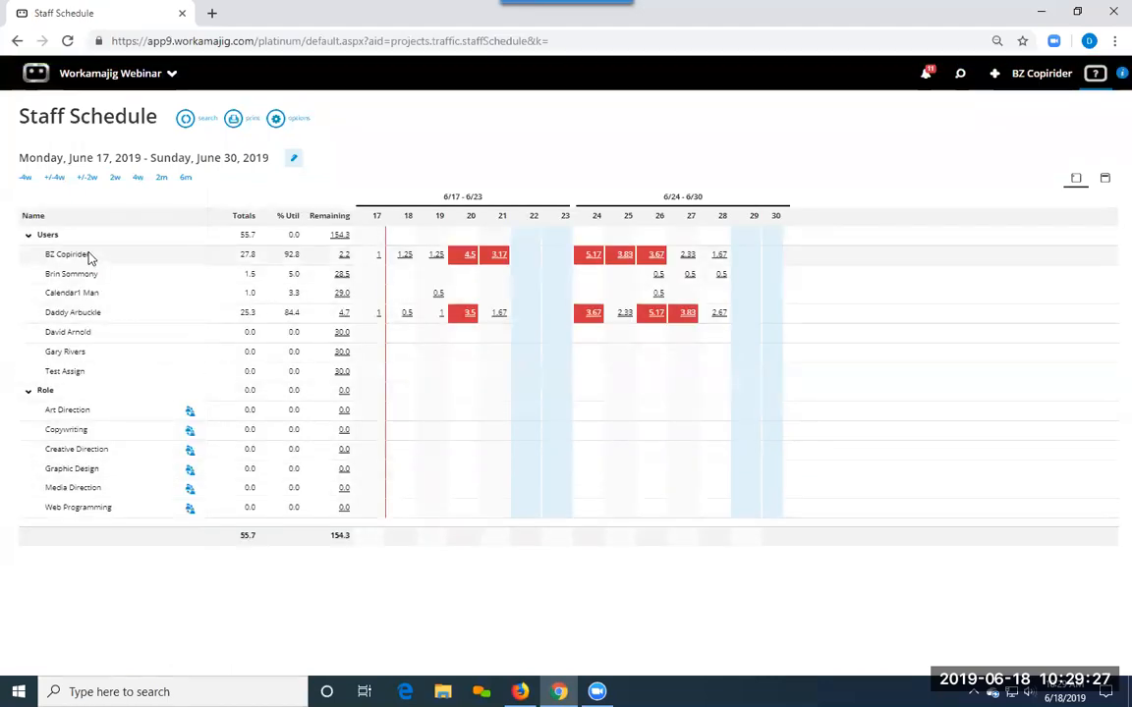
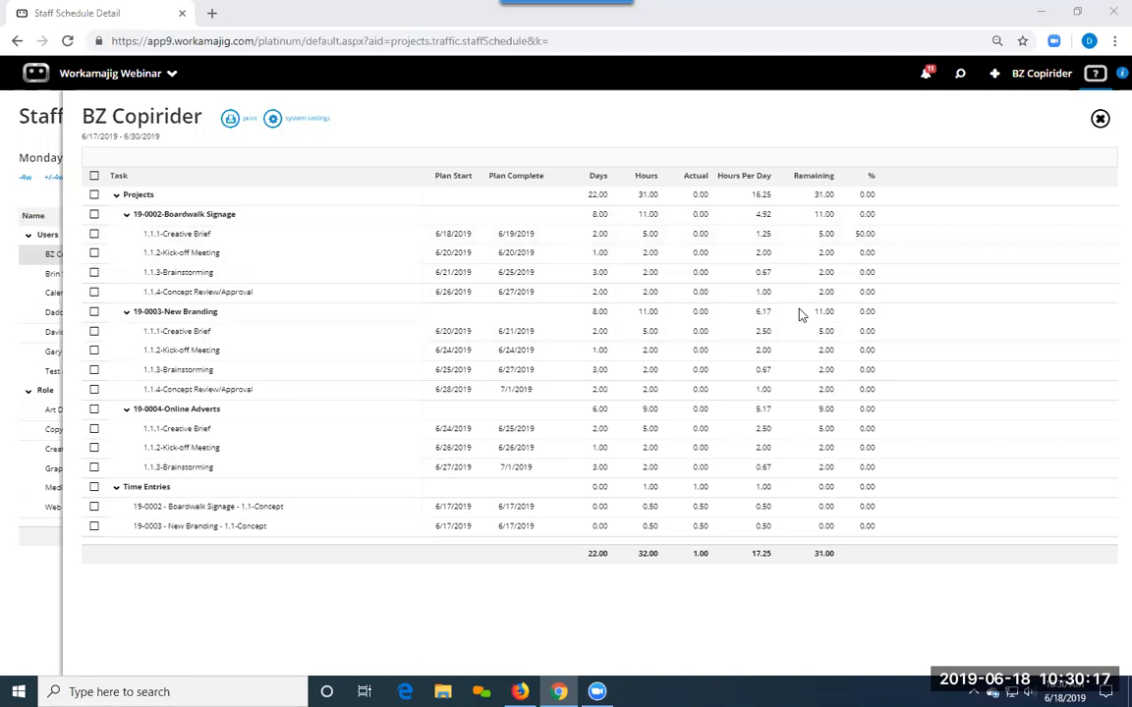
Set the first user's allocated hours on the Boardwalk Signage Creative Brief task to 10 and save the task.
{"action": "left_click", "coordinate": [187, 240]}
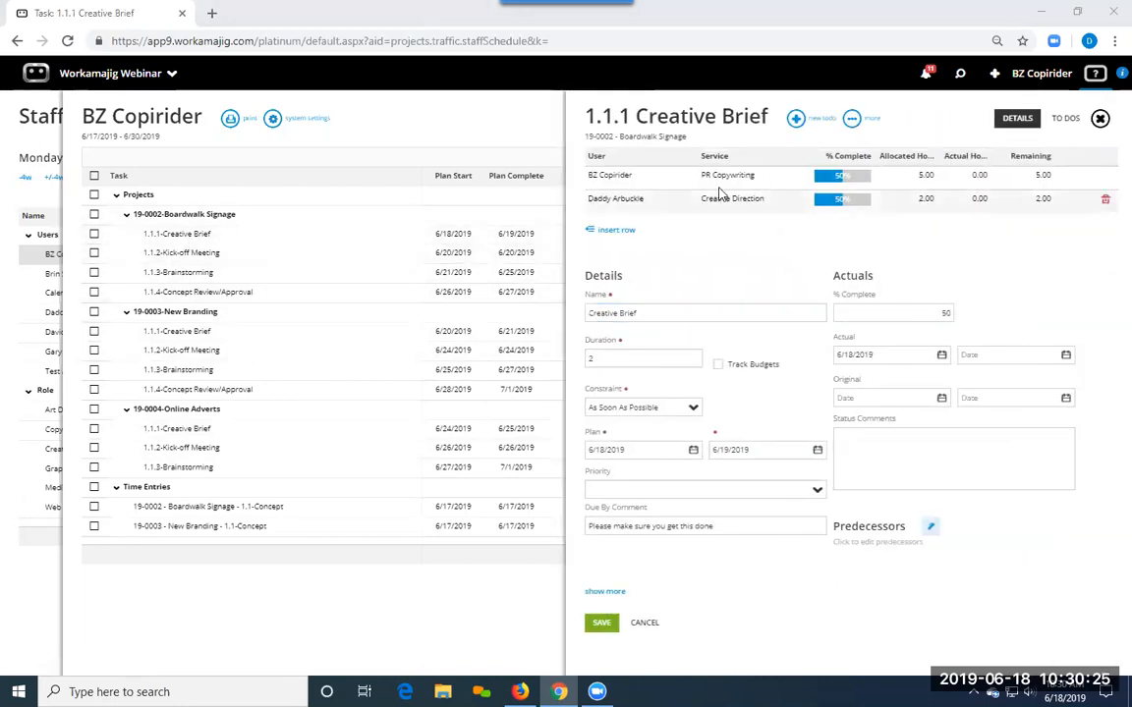
{"action": "left_click", "coordinate": [929, 177]}
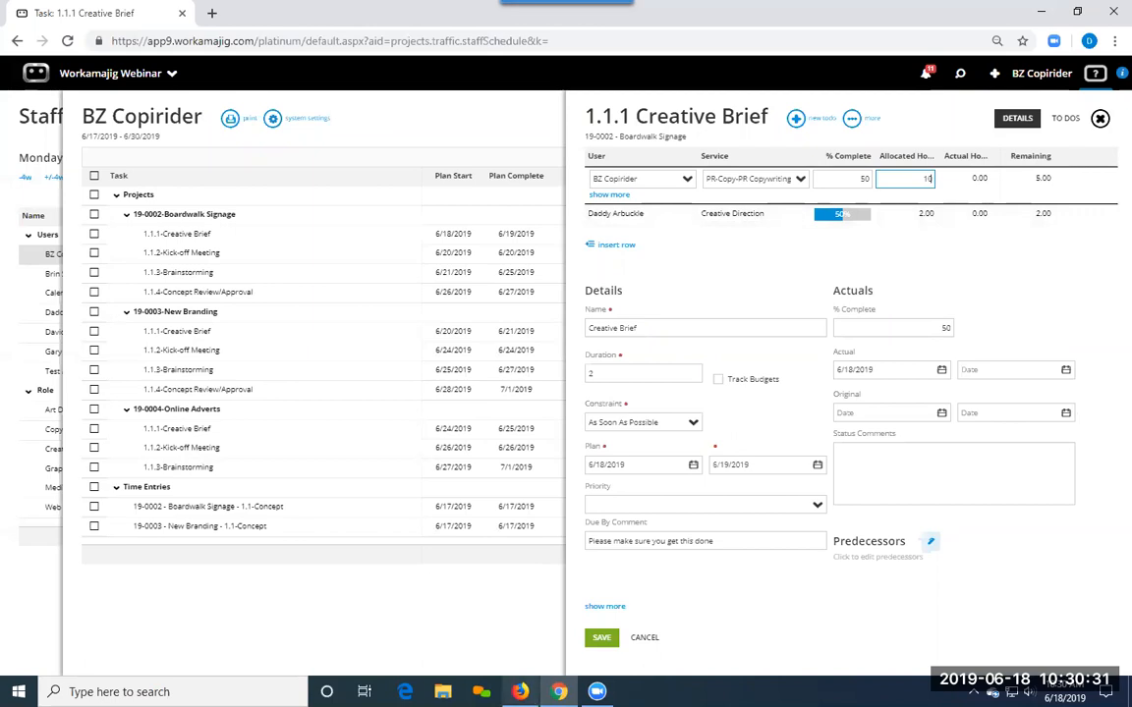
{"action": "left_click", "coordinate": [602, 638]}
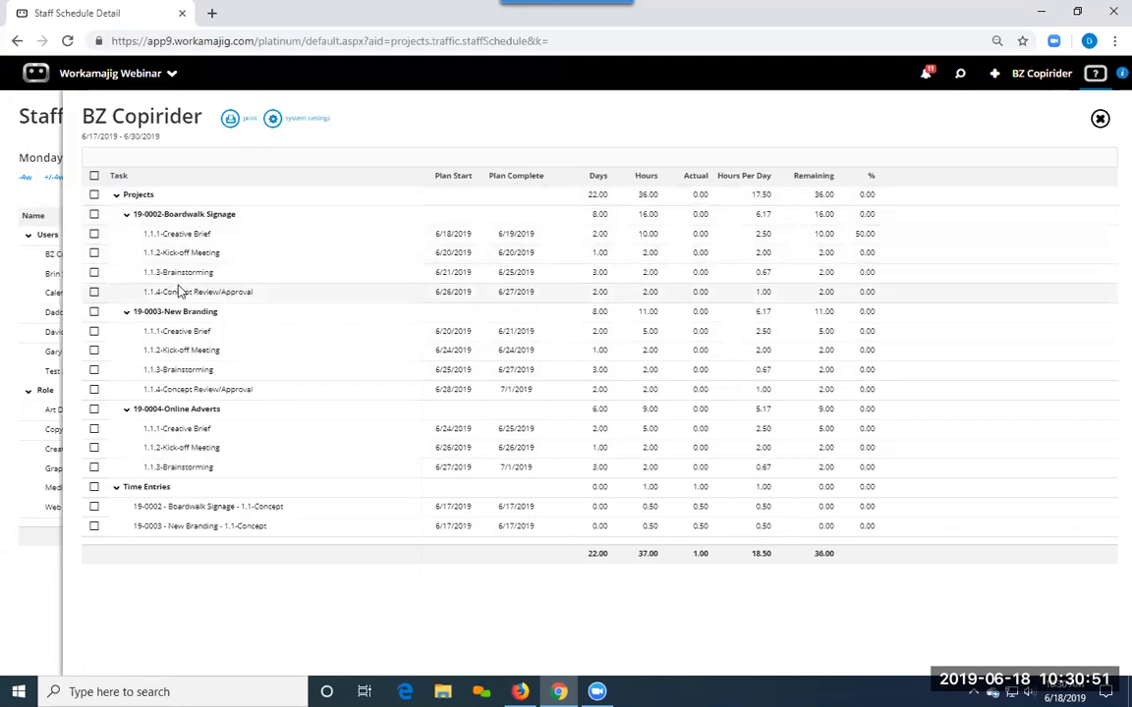
Review the first user's June 20 workload in the Staff Schedule and inspect the Boardwalk Signage Kick-off Meeting task, then close both.
{"action": "left_click", "coordinate": [10, 283]}
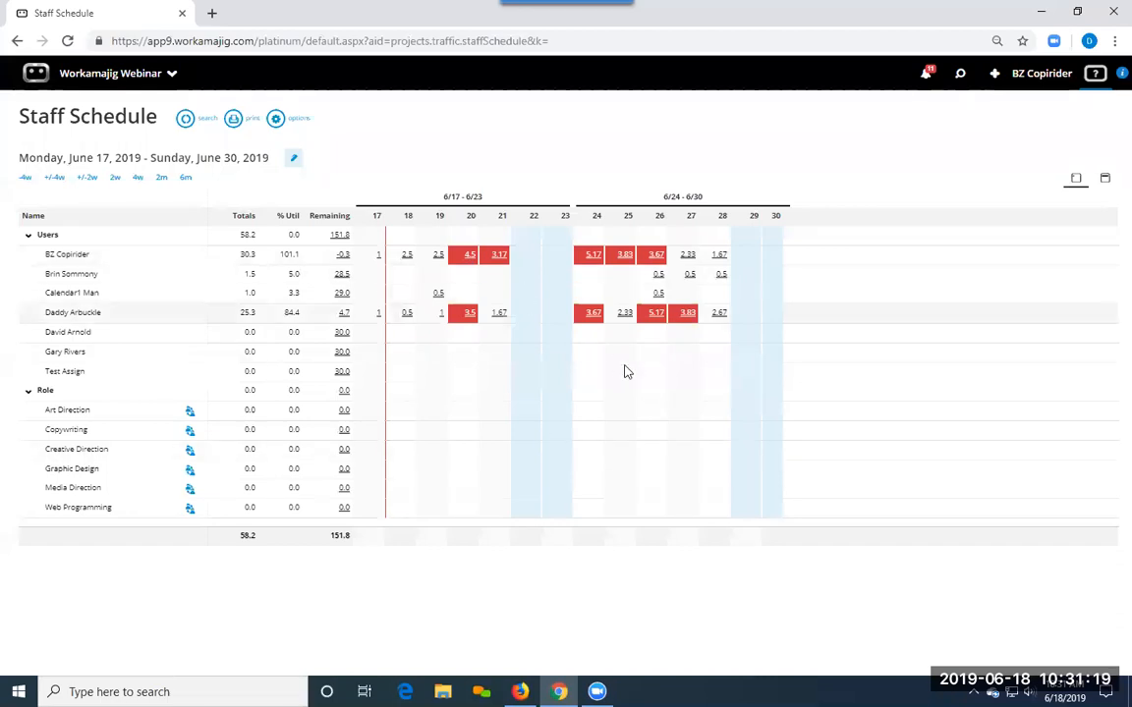
{"action": "left_click", "coordinate": [469, 256]}
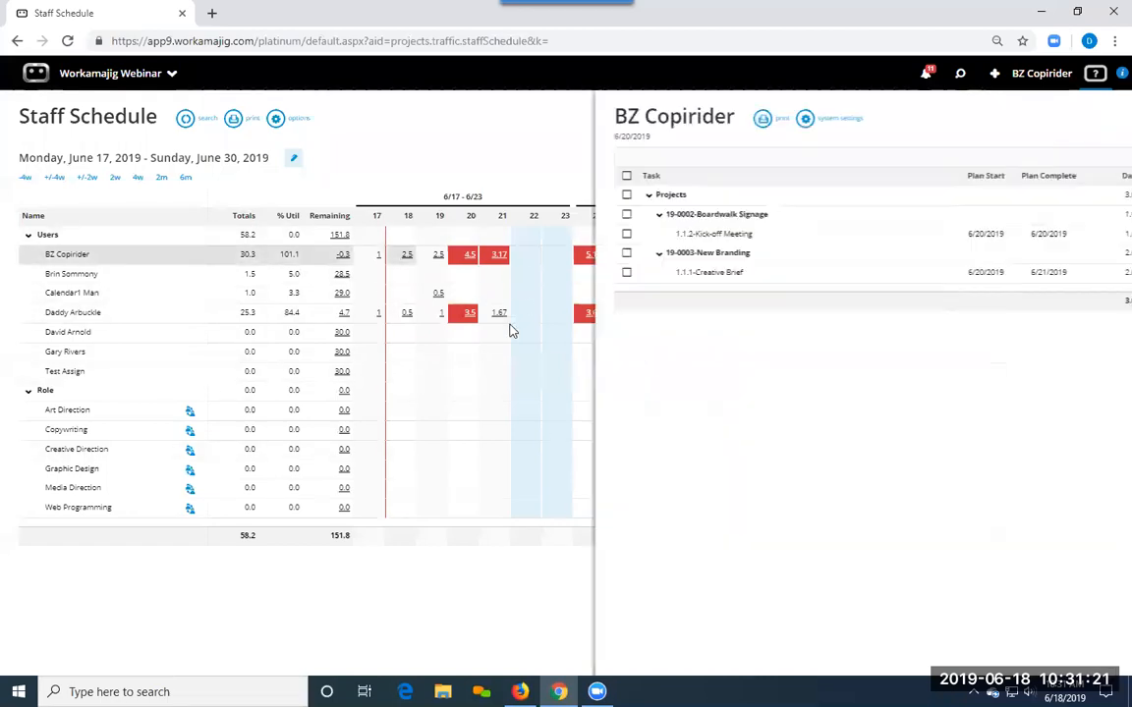
{"action": "left_click", "coordinate": [176, 236]}
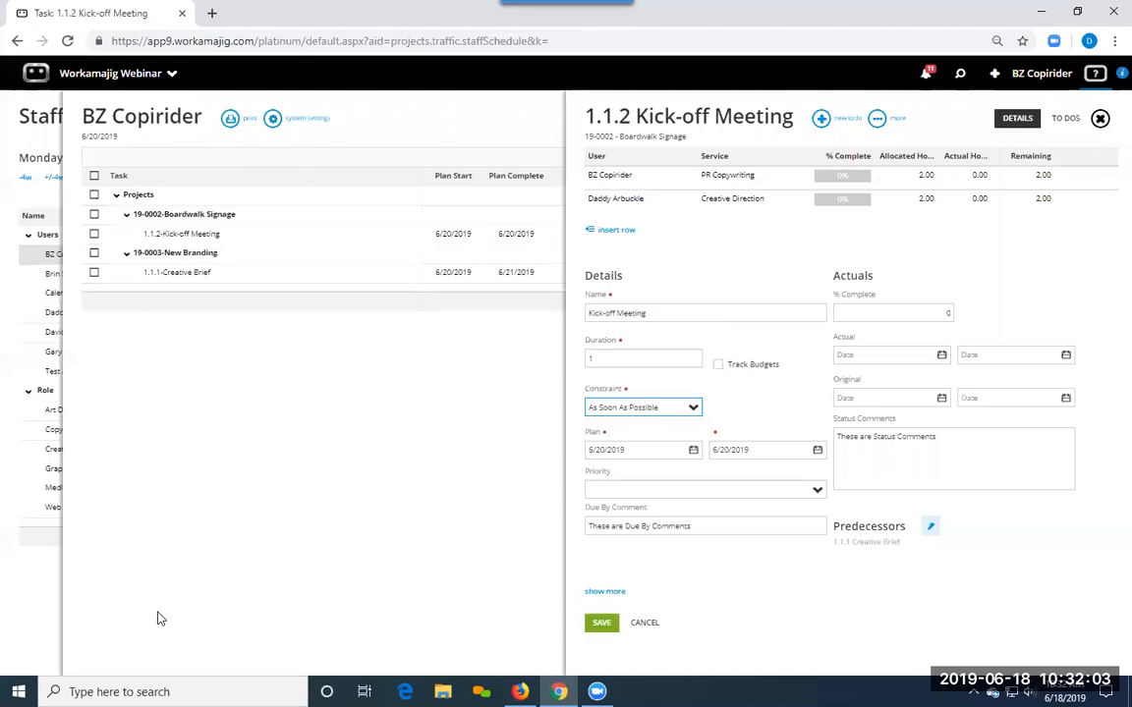
{"action": "left_click", "coordinate": [14, 537]}
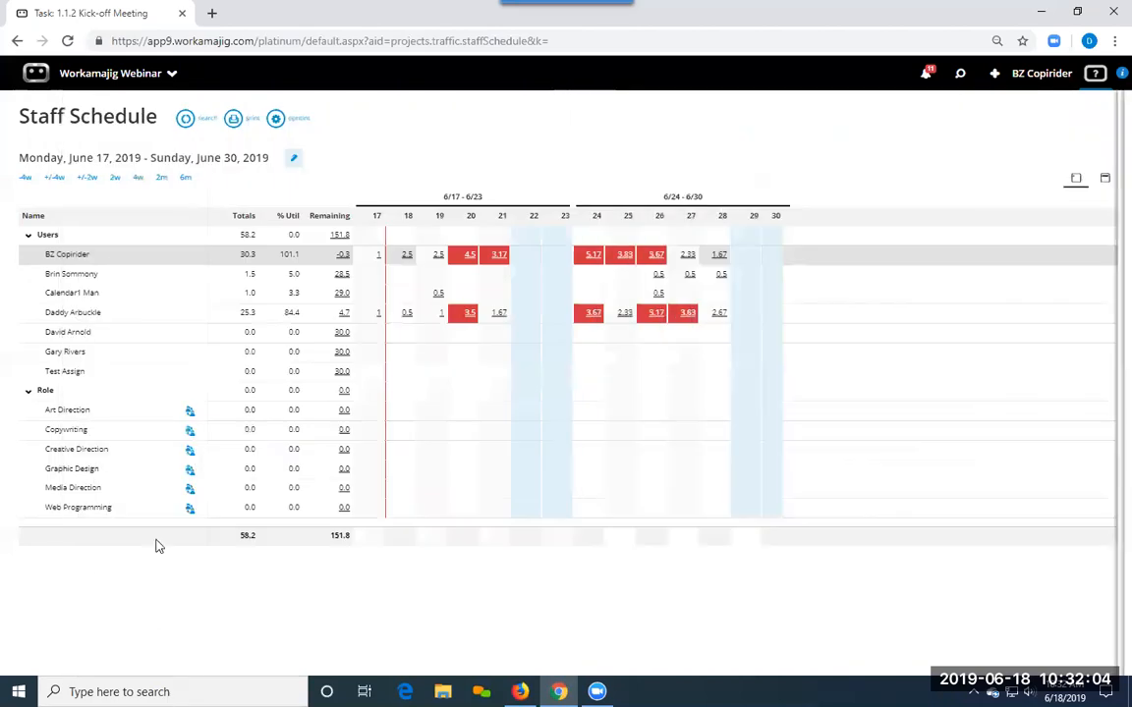
From the first user's task breakdown, examine the schedule of project 19-0002 Boardwalk Signage and return to the Staff Schedule.
{"action": "left_click", "coordinate": [67, 254]}
{"action": "left_click", "coordinate": [149, 216]}
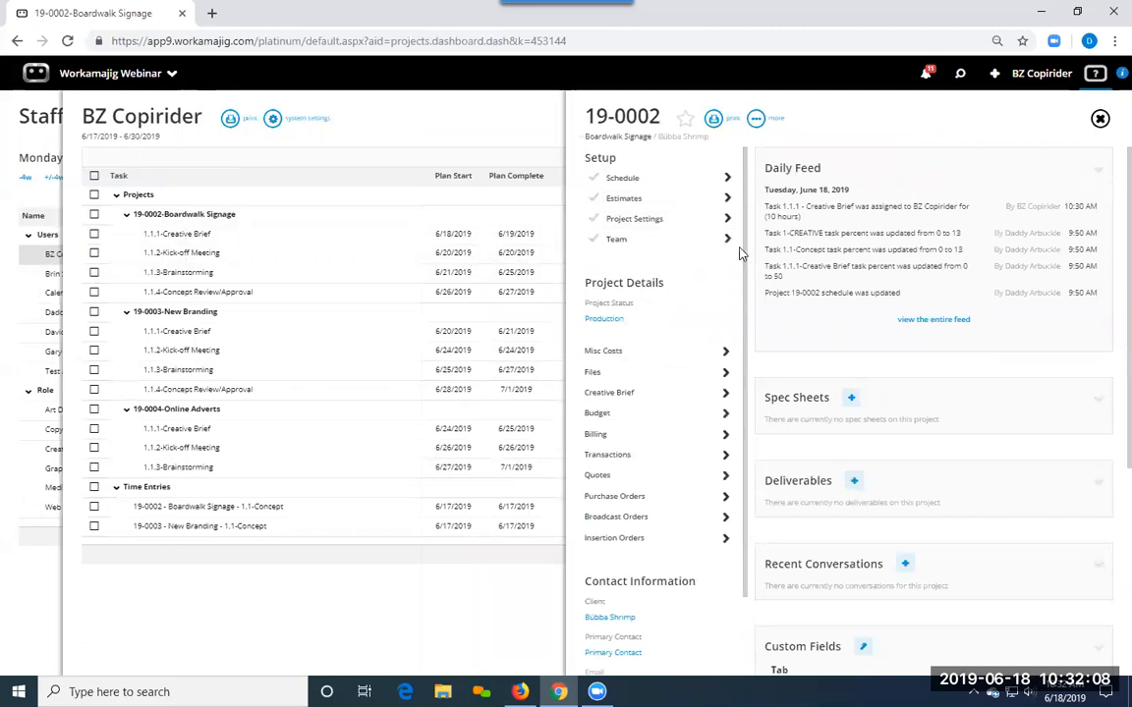
{"action": "left_click", "coordinate": [634, 180]}
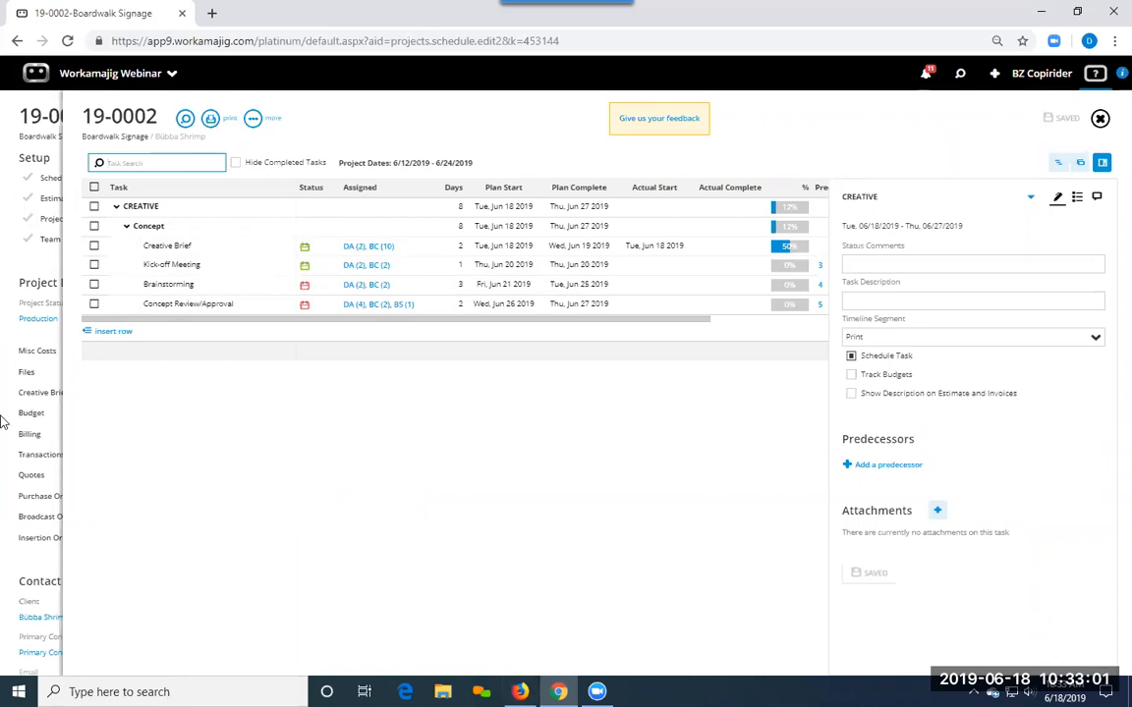
{"action": "left_click", "coordinate": [12, 319]}
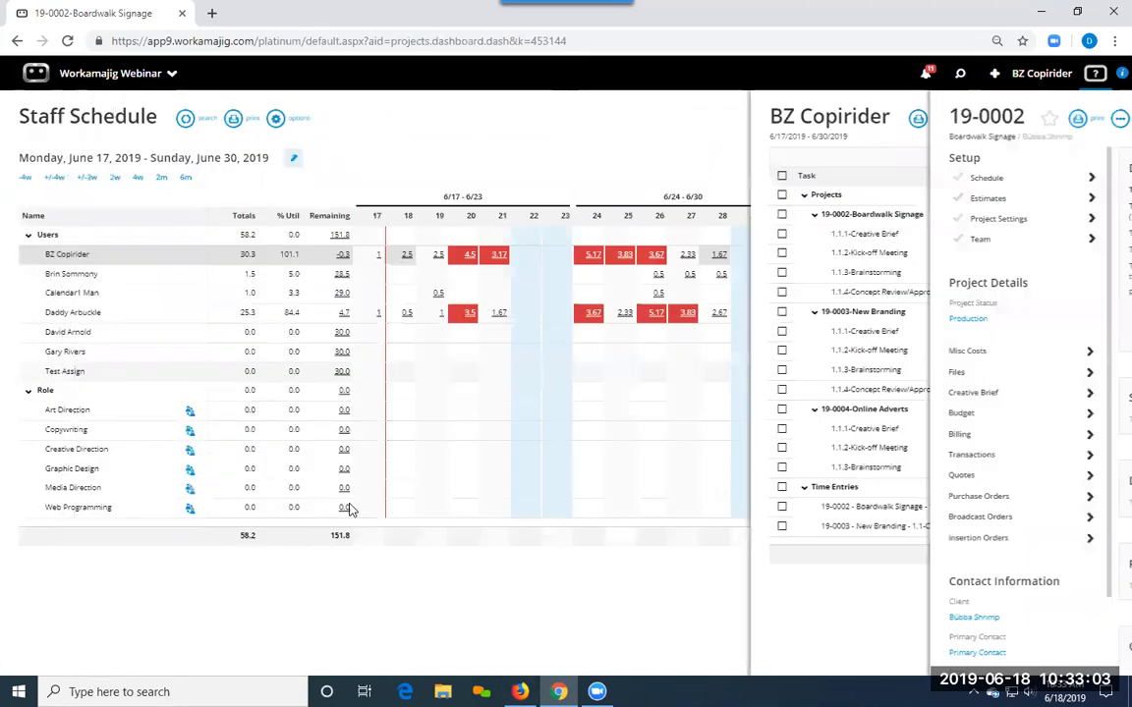
Open the Traffic Calendar results grouped by client and show them as a June 2019 monthly calendar.
{"action": "left_click", "coordinate": [75, 74]}
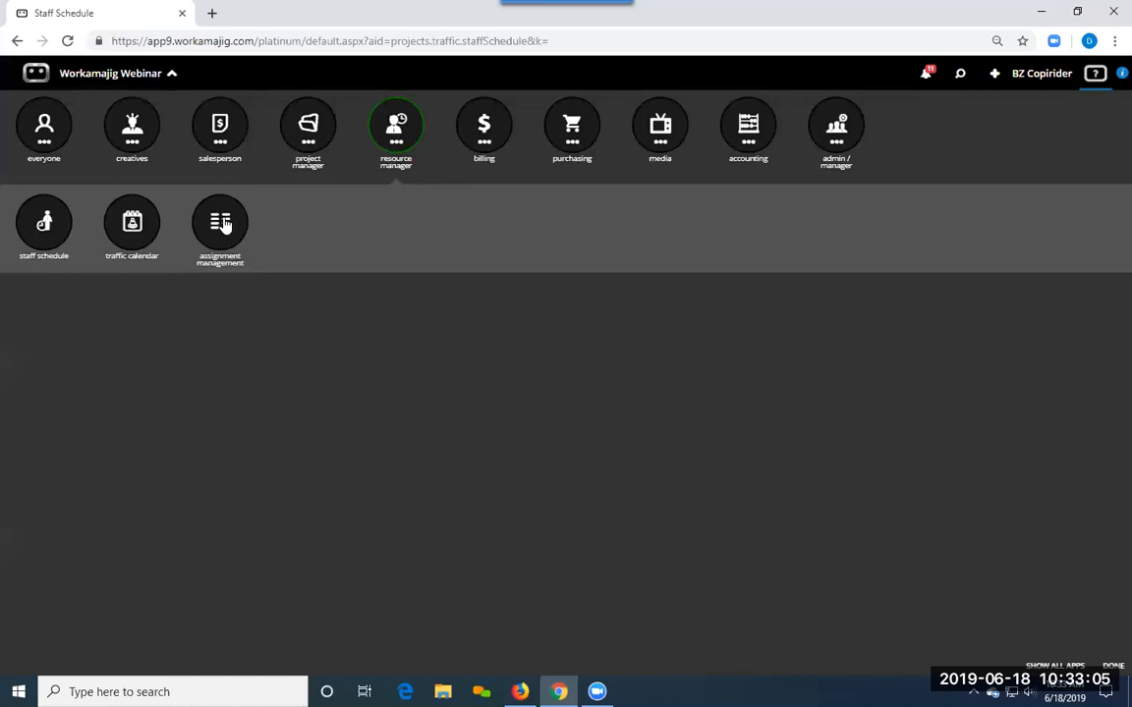
{"action": "left_click", "coordinate": [108, 218]}
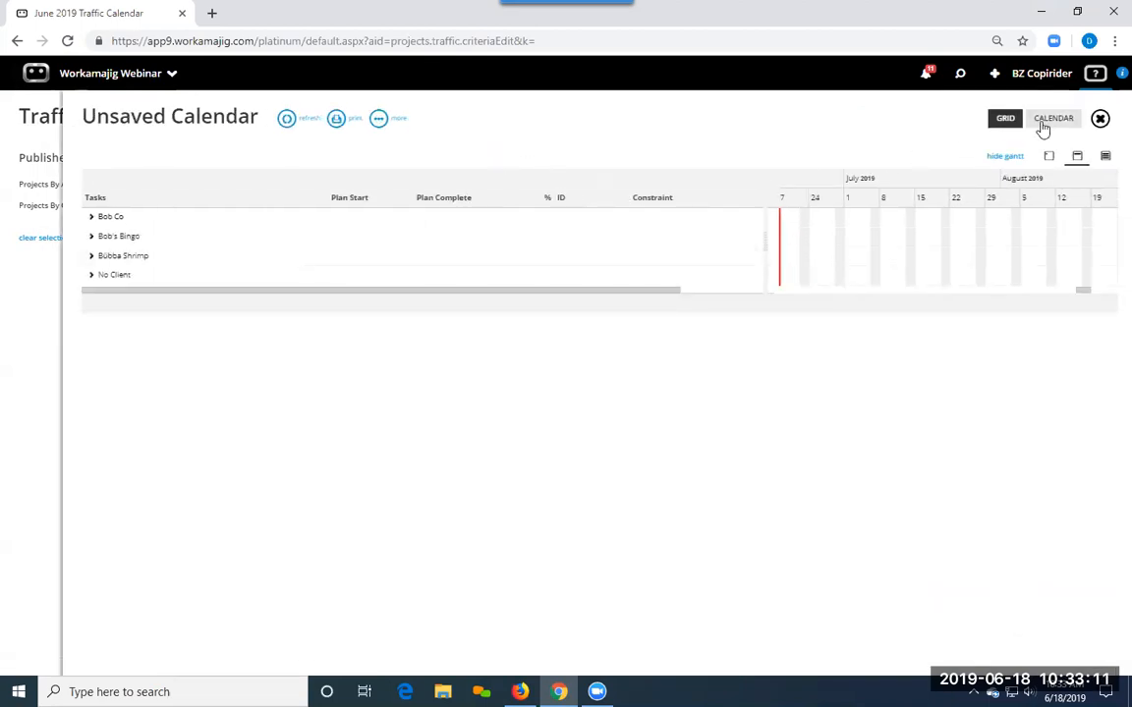
{"action": "left_click", "coordinate": [1048, 122]}
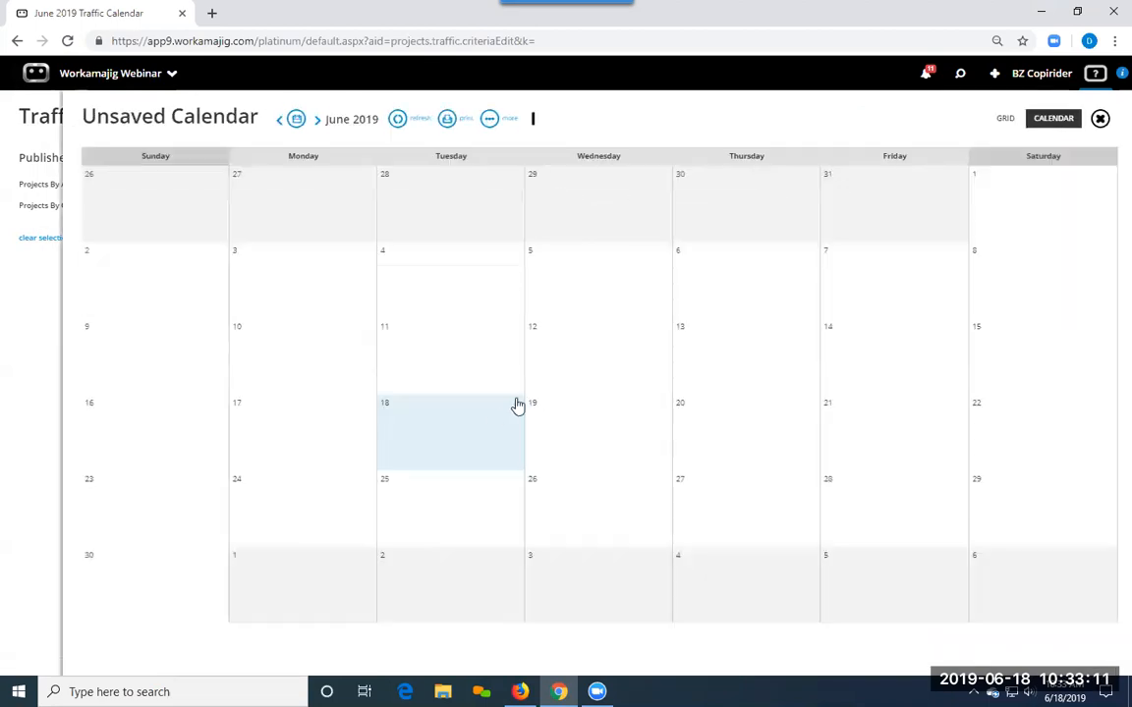
Preview the printout of the June 2019 traffic calendar and cancel printing.
{"action": "left_click", "coordinate": [448, 121]}
{"action": "left_click", "coordinate": [998, 212]}
{"action": "left_click", "coordinate": [998, 235]}
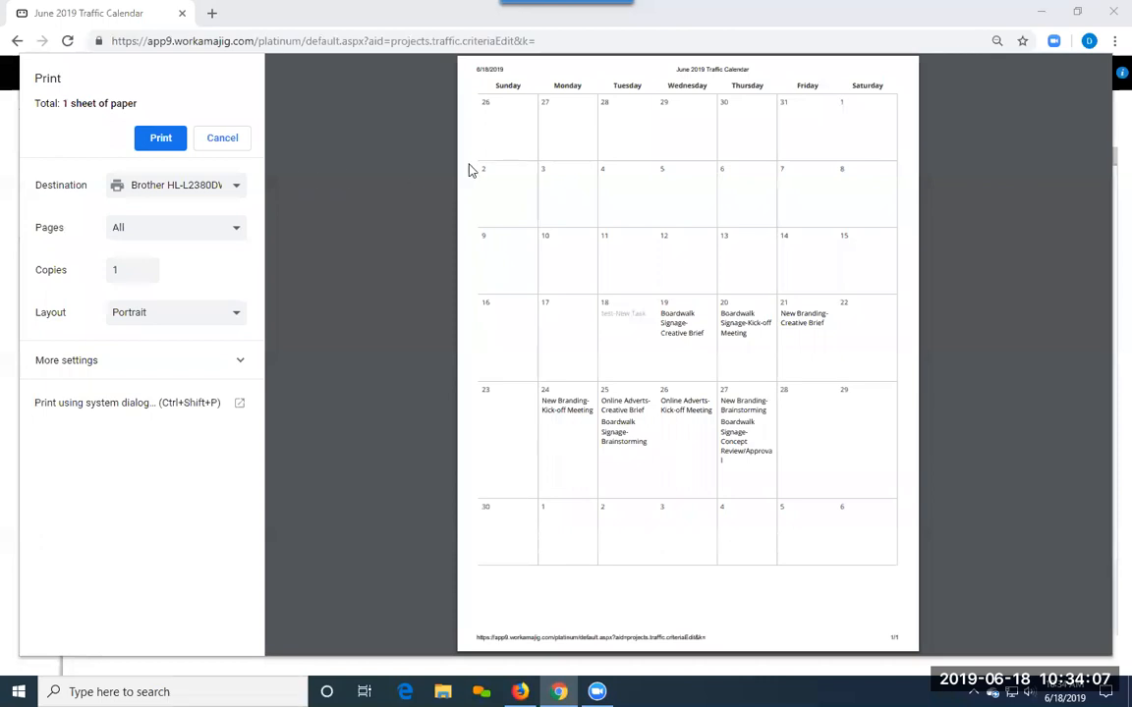
{"action": "left_click", "coordinate": [214, 137]}
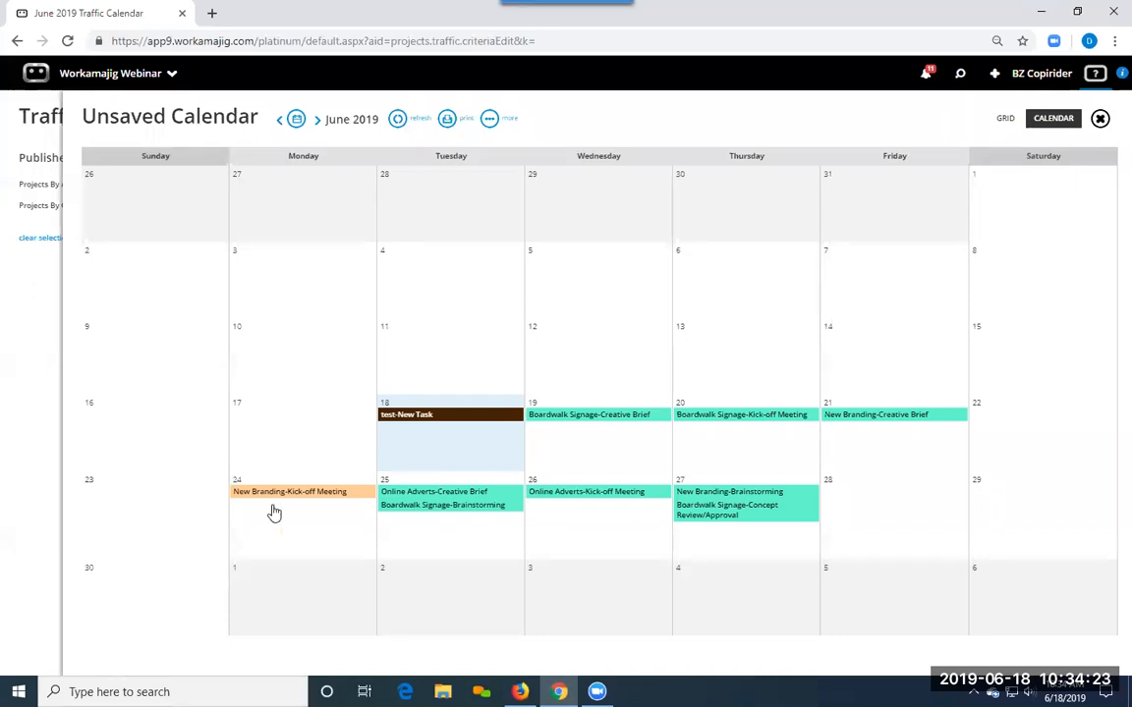
Close the unsaved calendar, then open the creatives section's Today page and reload it.
{"action": "left_click", "coordinate": [521, 691]}
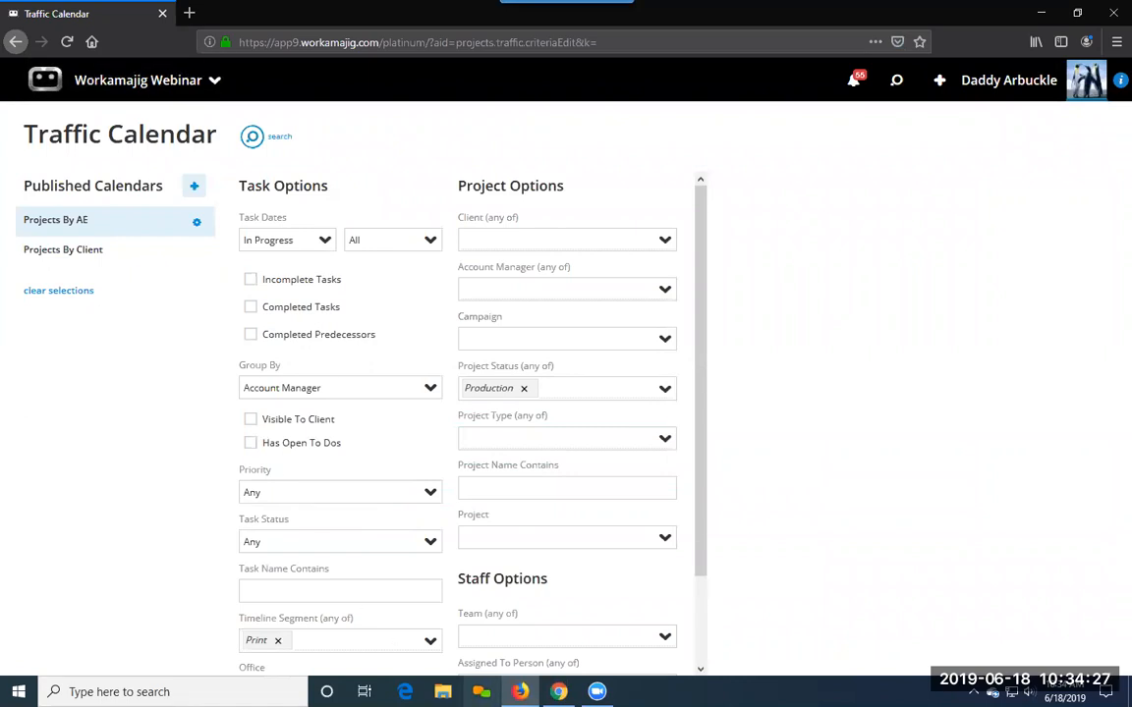
{"action": "left_click", "coordinate": [559, 692]}
{"action": "left_click", "coordinate": [36, 310]}
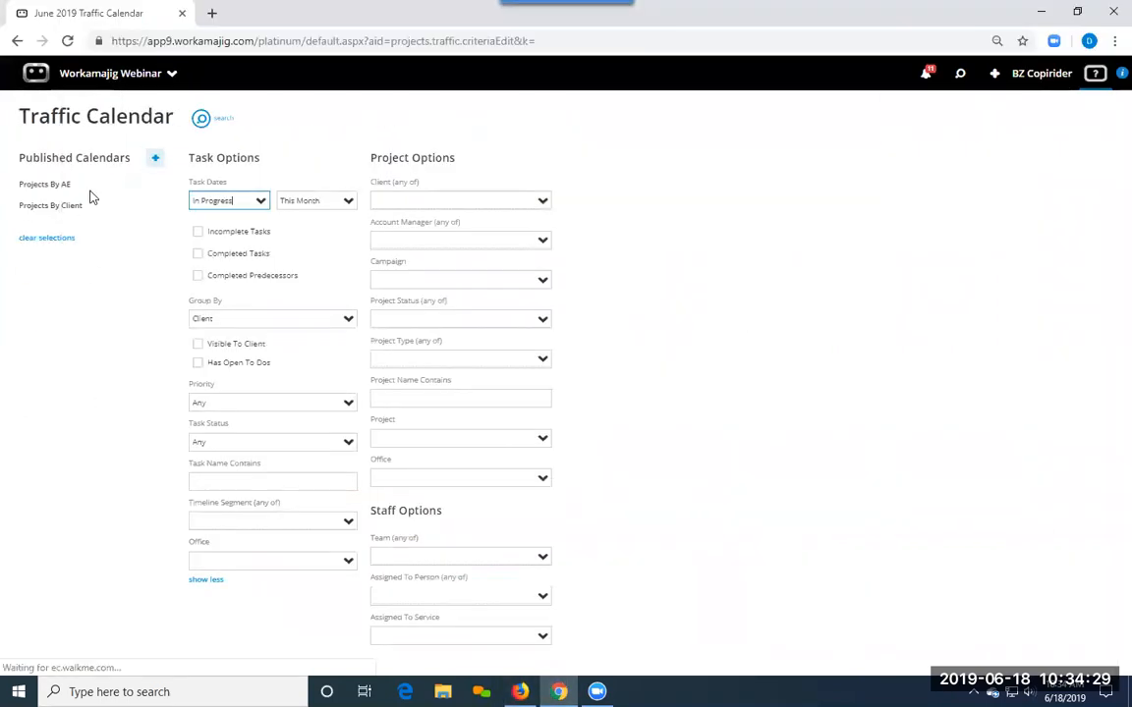
{"action": "left_click", "coordinate": [93, 75]}
{"action": "left_click", "coordinate": [125, 142]}
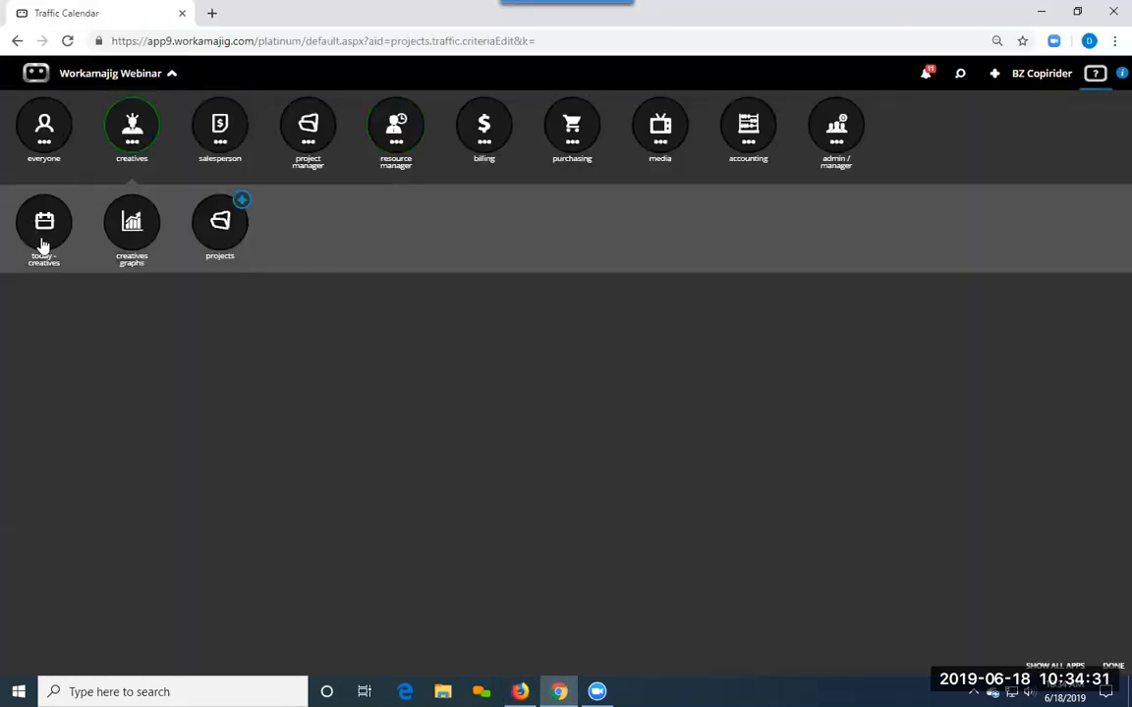
{"action": "left_click", "coordinate": [41, 241]}
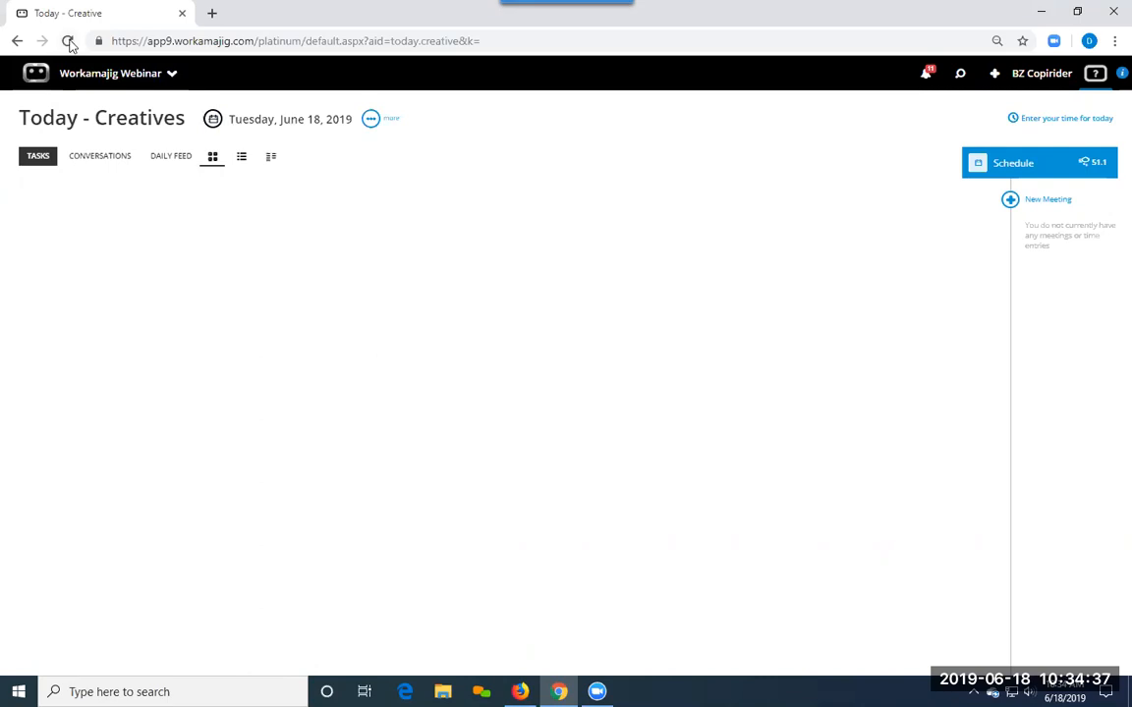
{"action": "left_click", "coordinate": [65, 41]}
{"action": "left_click", "coordinate": [356, 275]}
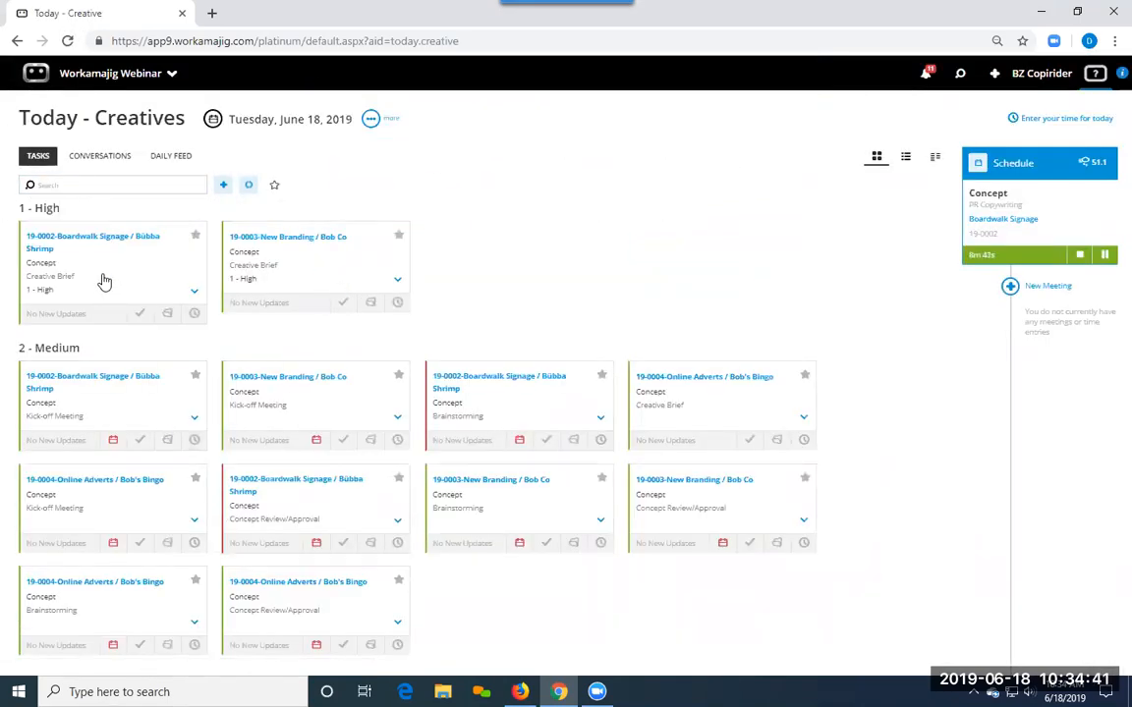
Expand the high-priority Boardwalk Signage Creative Brief task card and look over its details and the task list.
{"action": "left_click", "coordinate": [192, 293]}
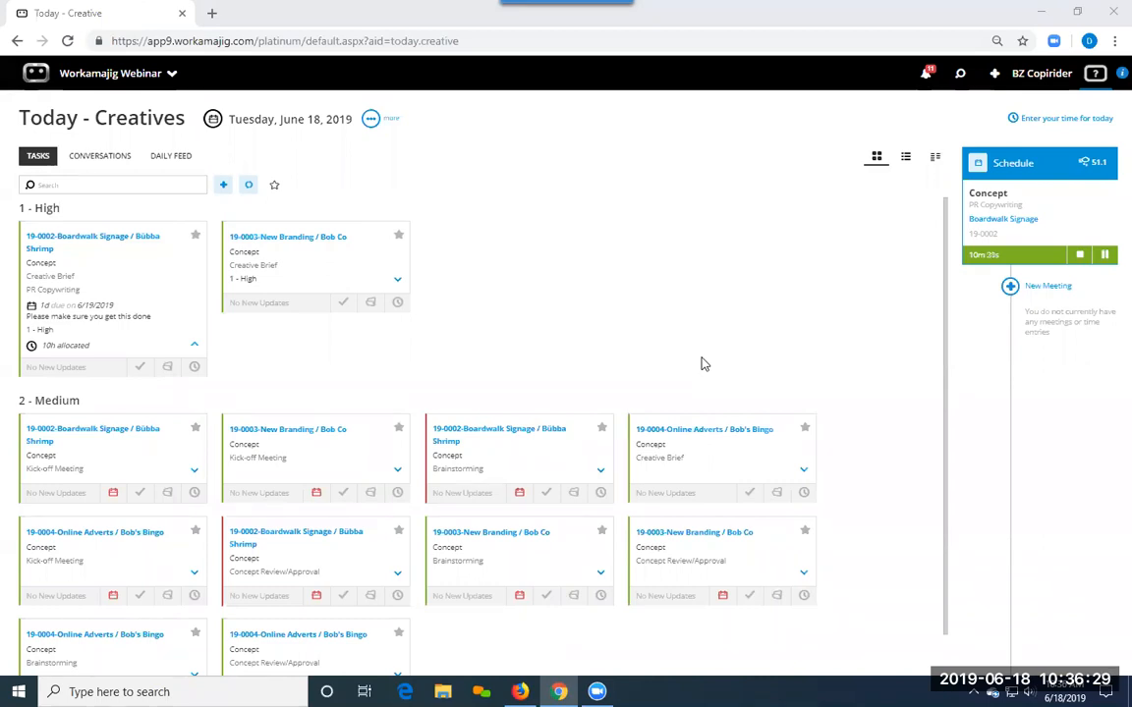
{"action": "scroll", "coordinate": [653, 334], "scroll_direction": "down", "scroll_amount": 2}
{"action": "scroll", "coordinate": [651, 332], "scroll_direction": "up", "scroll_amount": 2}
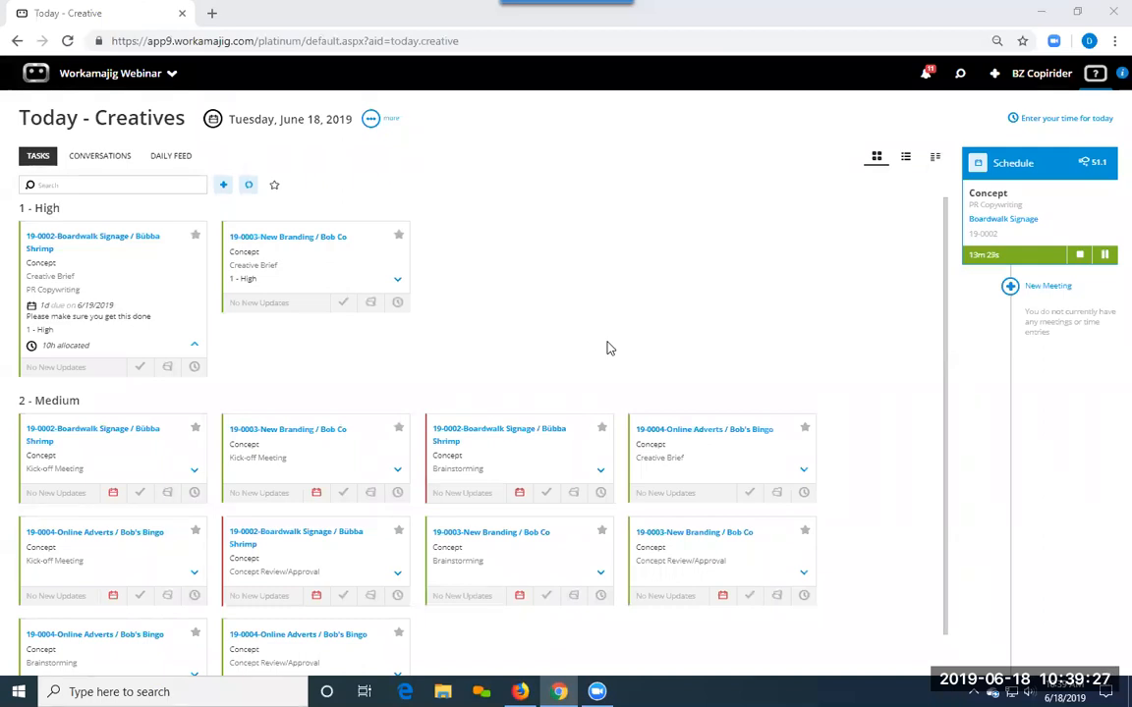
Switch to the Workamajig session in Firefox and run the Projects By AE published calendar search.
{"action": "left_click", "coordinate": [110, 75]}
{"action": "left_click", "coordinate": [520, 692]}
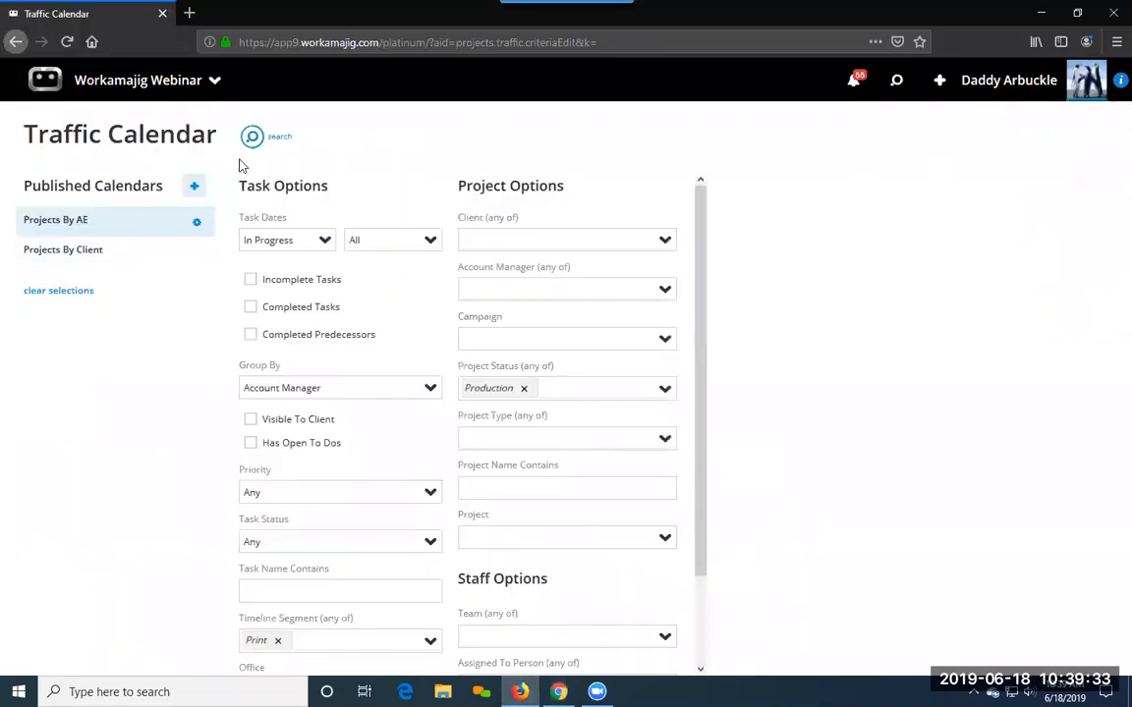
{"action": "left_click", "coordinate": [252, 137]}
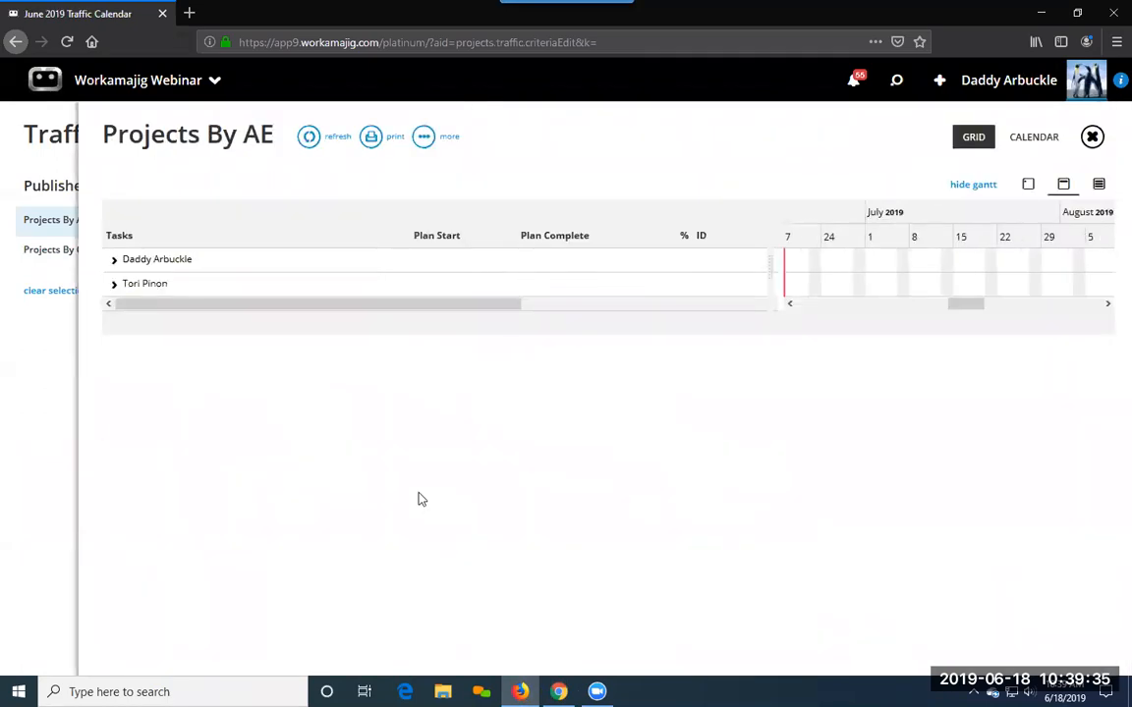
Hide the Gantt chart in the Projects By AE grid, show it again and slightly widen the task columns.
{"action": "left_click", "coordinate": [985, 185]}
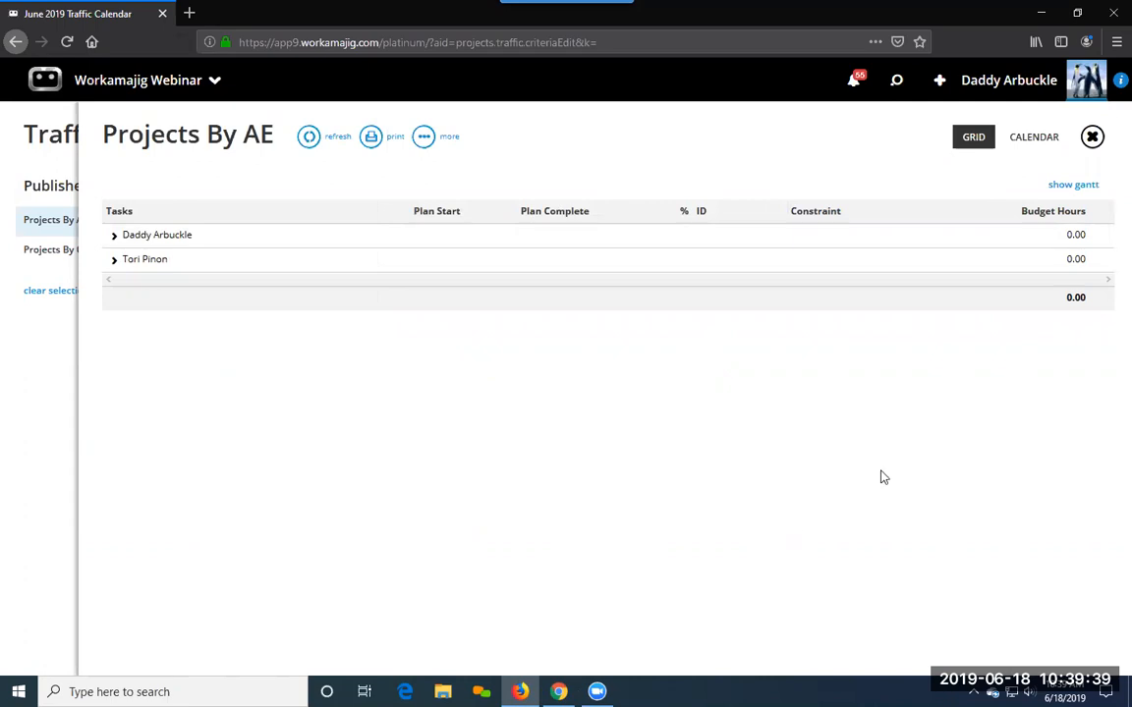
{"action": "left_click", "coordinate": [1072, 185]}
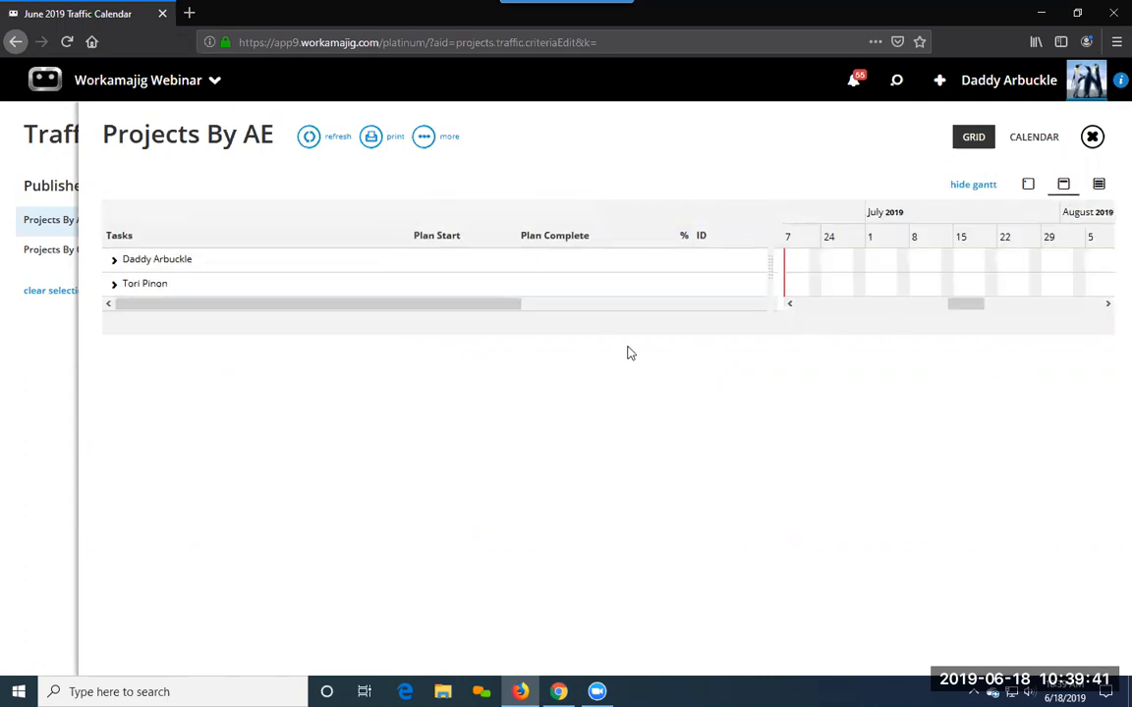
{"action": "left_click_drag", "start_coordinate": [767, 290], "coordinate": [795, 280]}
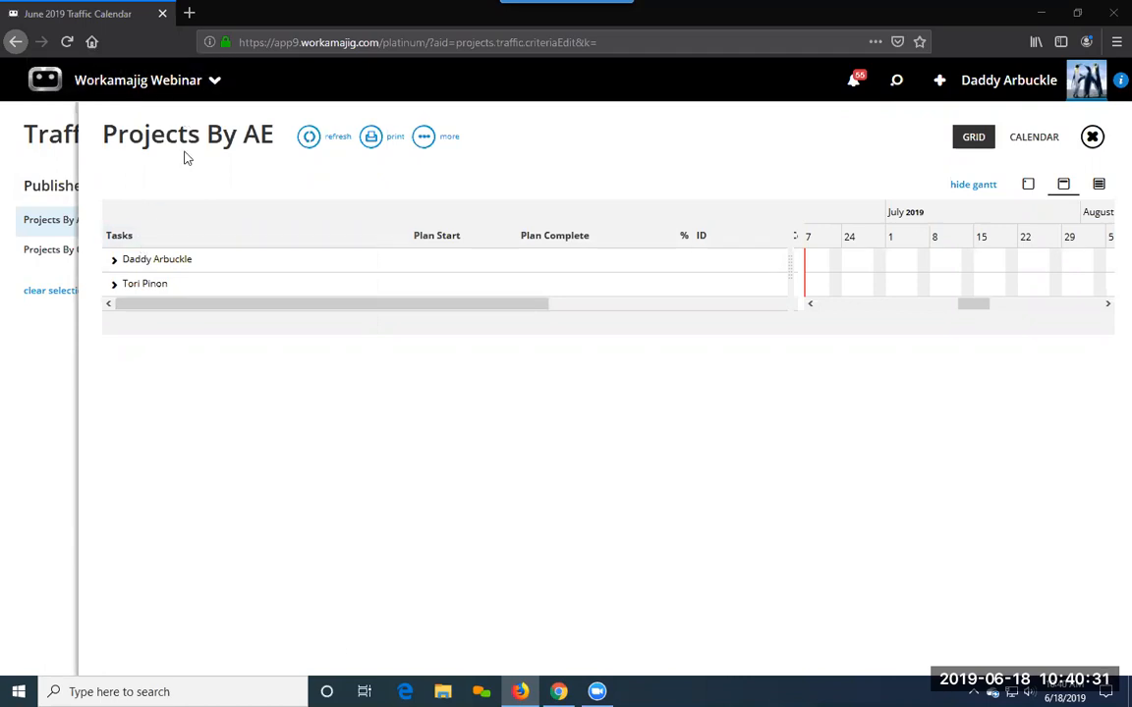
Switch to the Workamajig session in Chrome and start a new calendar meeting for 6/18/2019 with Block Out and All Day enabled.
{"action": "left_click", "coordinate": [558, 692]}
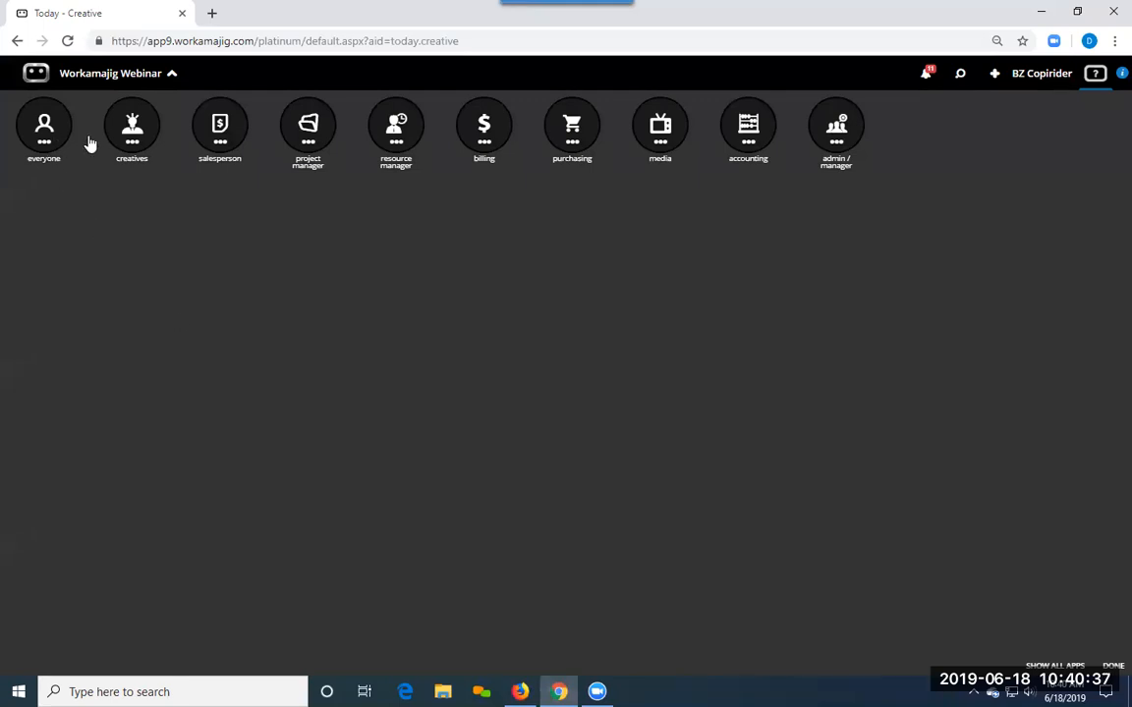
{"action": "left_click", "coordinate": [44, 138]}
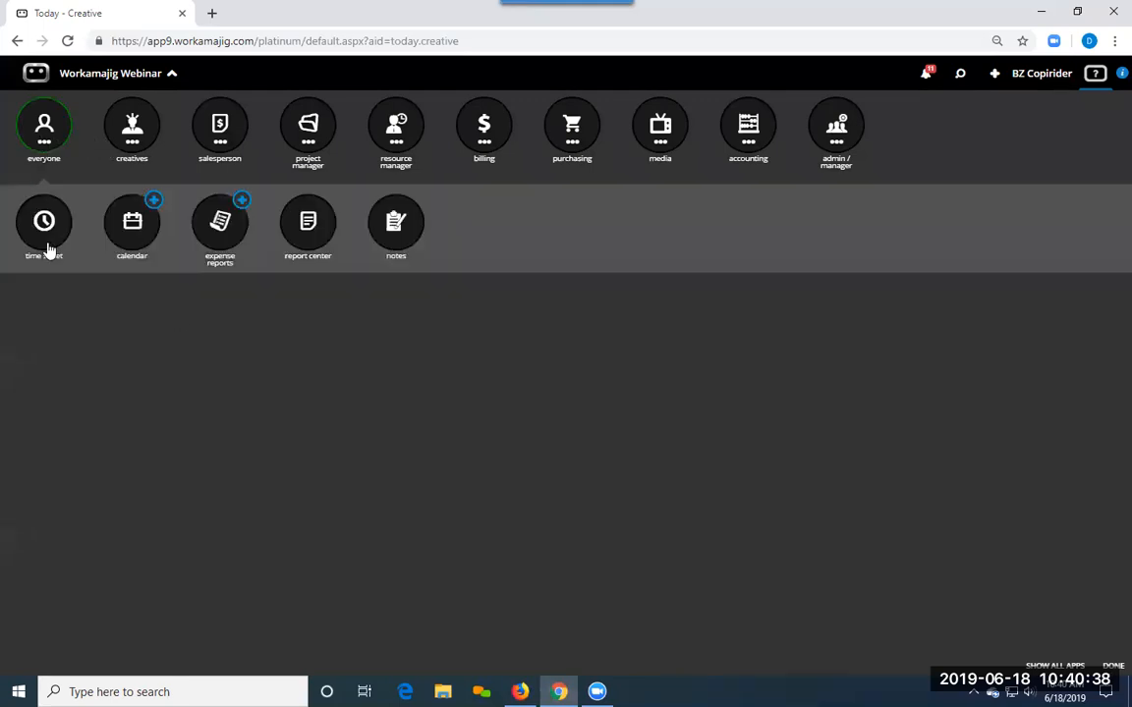
{"action": "left_click", "coordinate": [153, 200]}
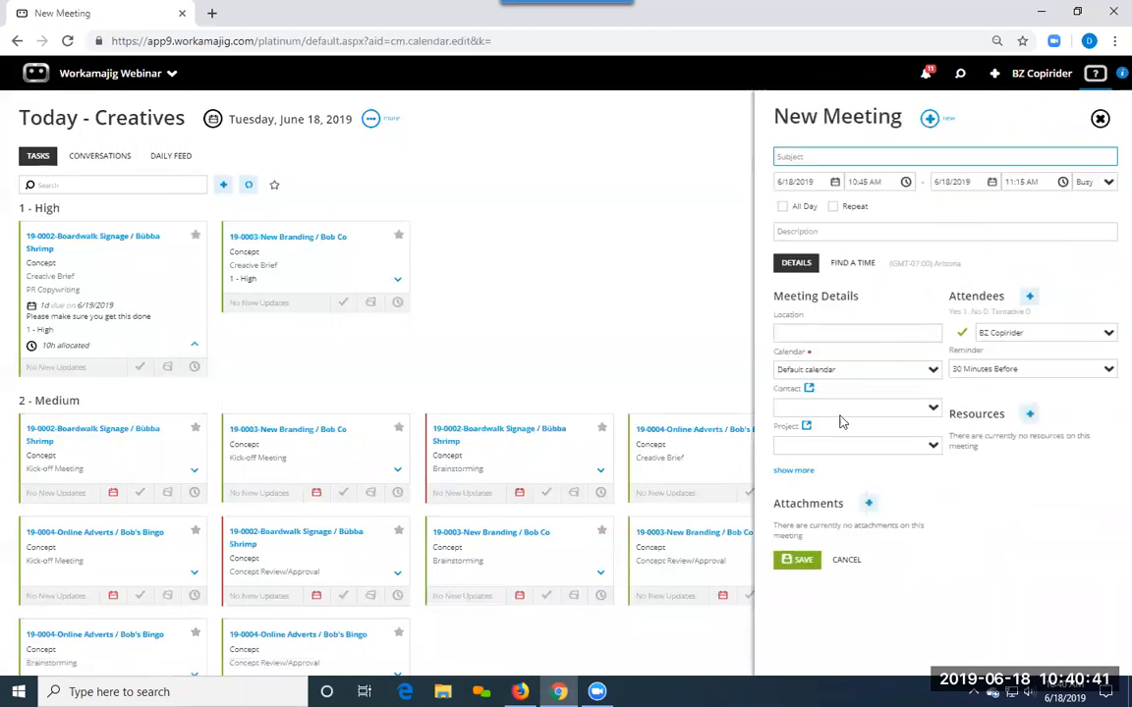
{"action": "left_click", "coordinate": [789, 471]}
{"action": "left_click", "coordinate": [783, 465]}
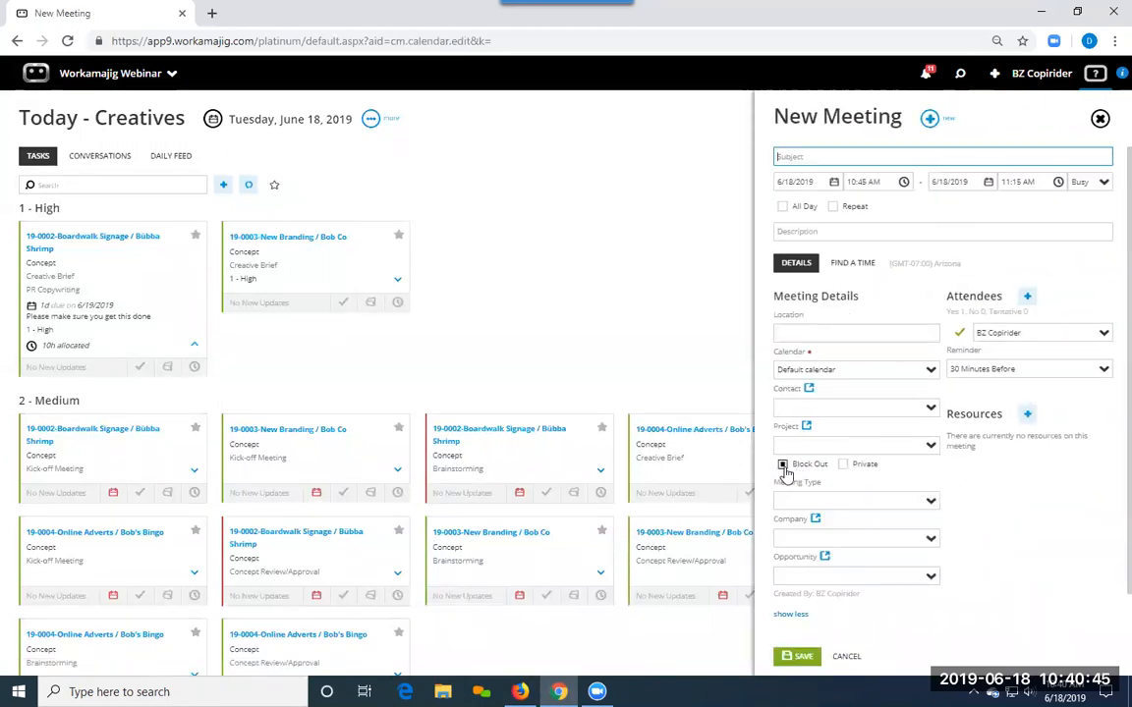
{"action": "left_click", "coordinate": [782, 207]}
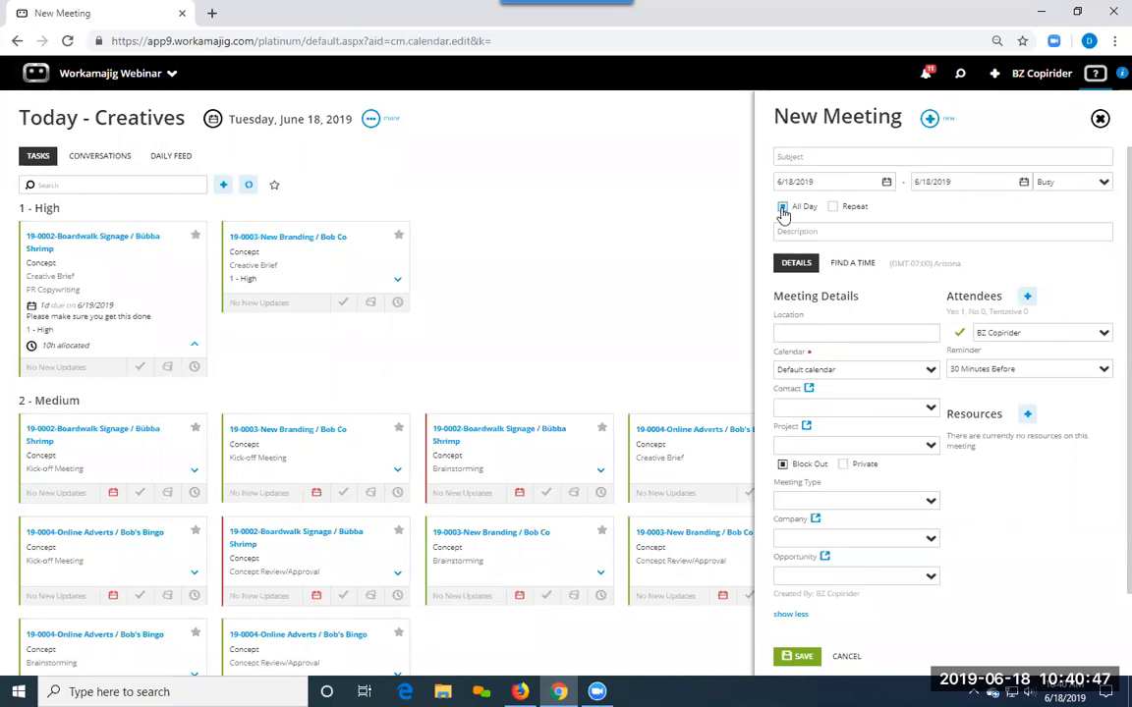
Review the available calendars, keep the default one, set the meeting subject to PTO plus the employee's first name, and save it.
{"action": "left_click", "coordinate": [784, 156]}
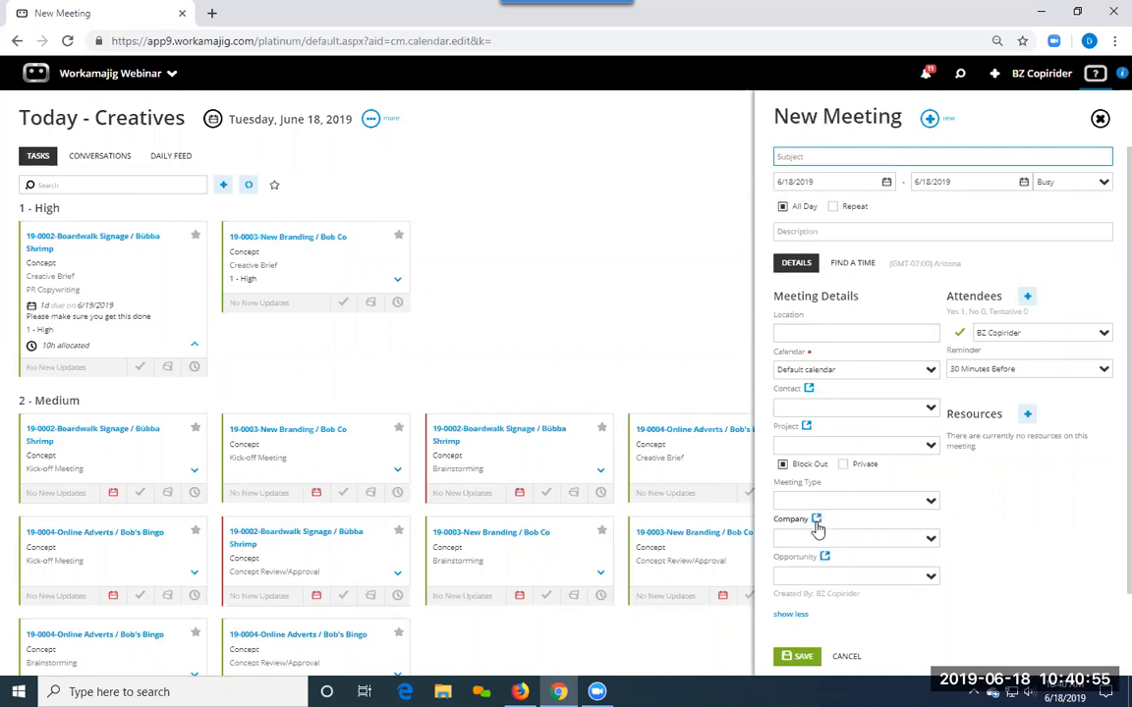
{"action": "left_click", "coordinate": [924, 378]}
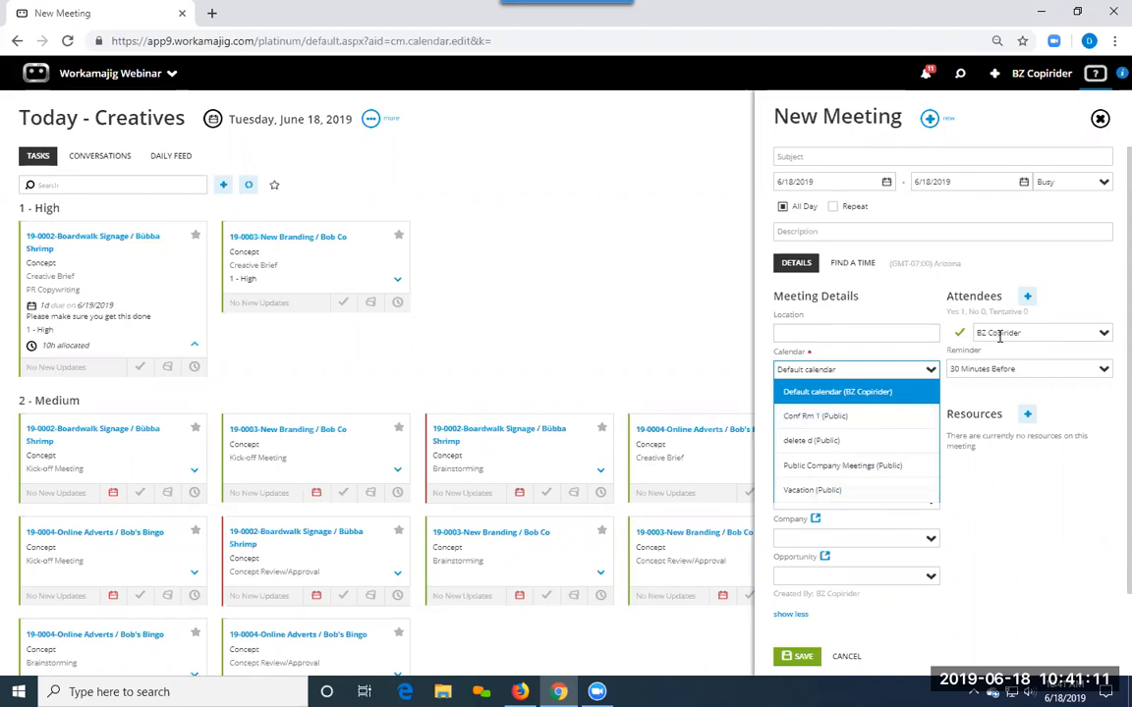
{"action": "left_click", "coordinate": [821, 158]}
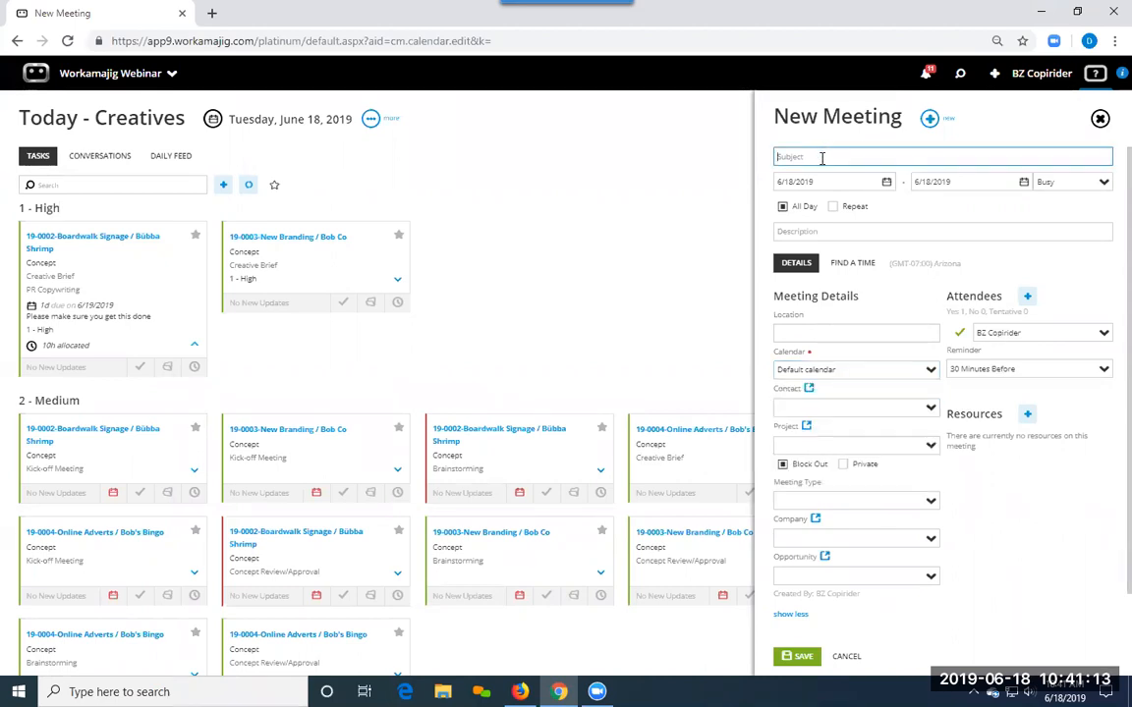
{"action": "type", "text": "PTO"}
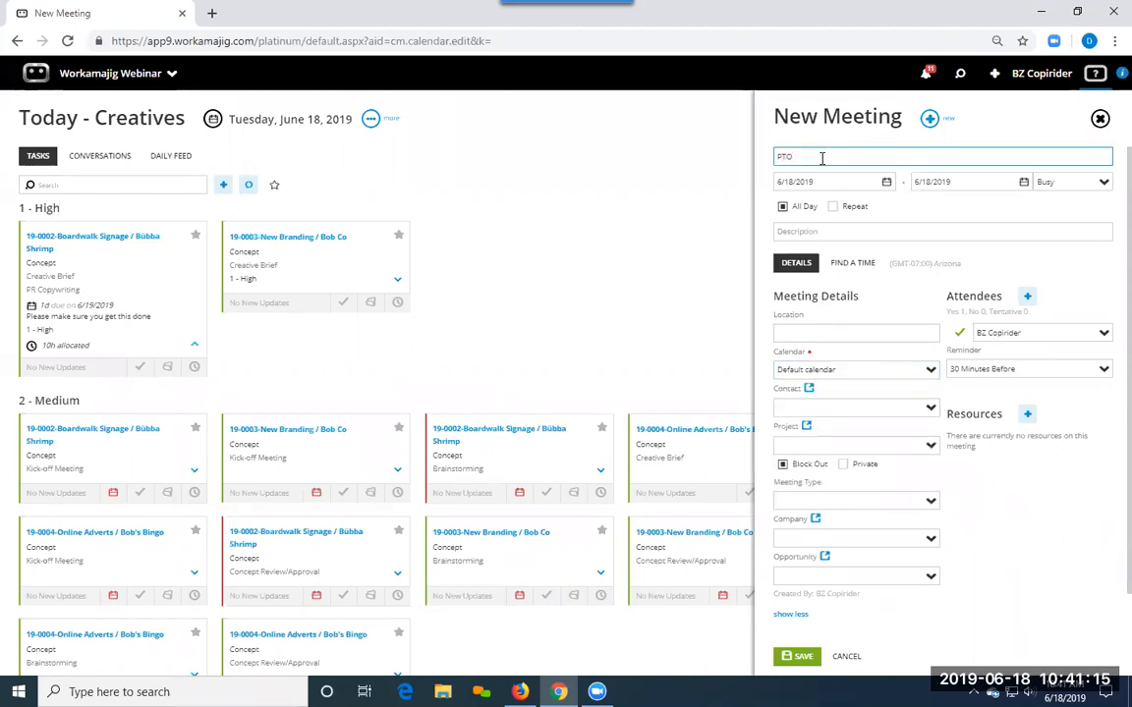
{"action": "type", "text": " David"}
{"action": "left_click", "coordinate": [798, 656]}
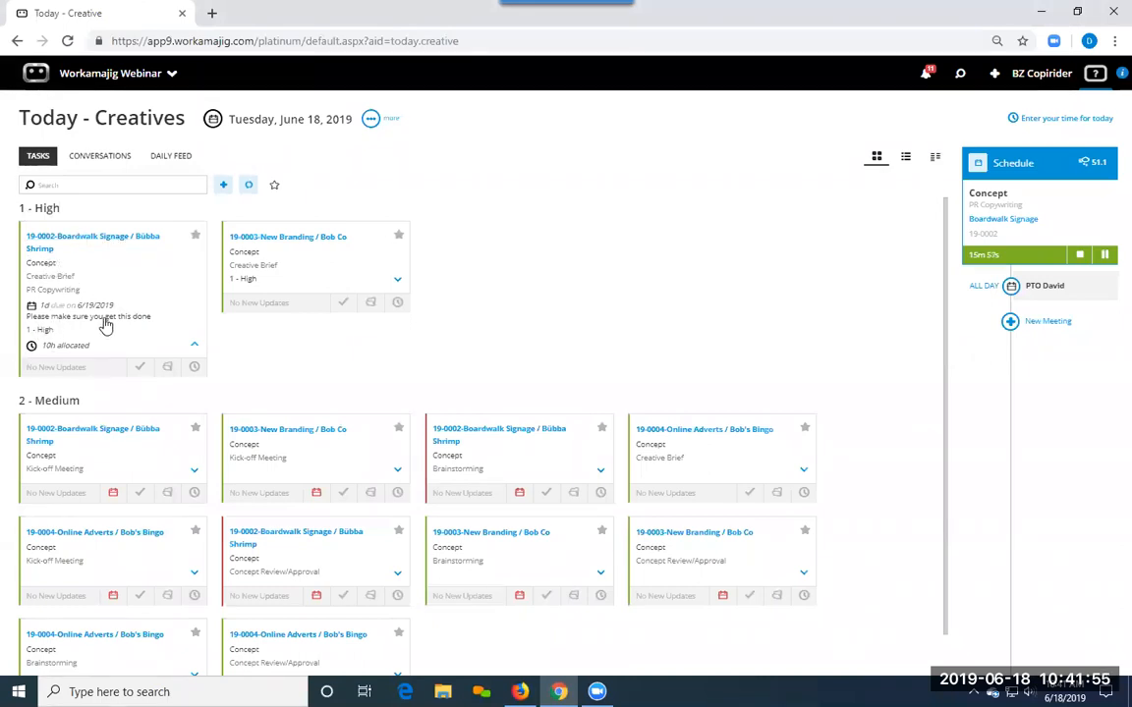
Record a 0.25-hour time entry with the comment "hfksdjfhlskhfsdf" on the high-priority Boardwalk Signage Creative Brief task.
{"action": "left_click", "coordinate": [193, 371]}
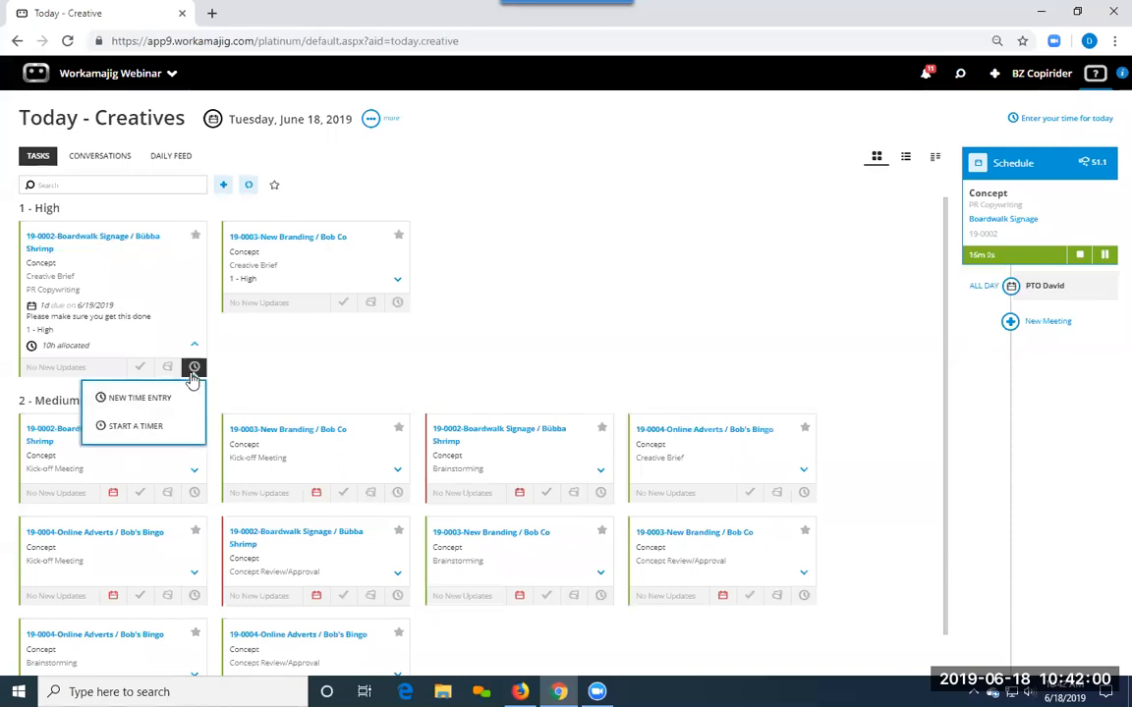
{"action": "left_click", "coordinate": [126, 397]}
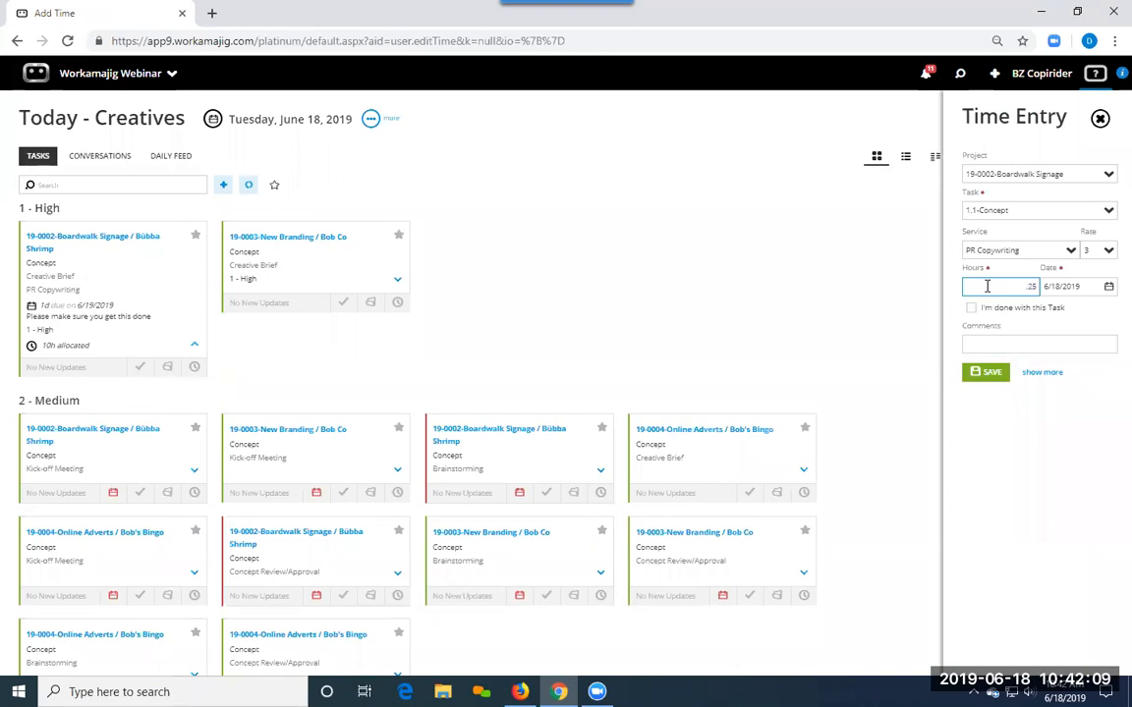
{"action": "left_click", "coordinate": [1002, 346]}
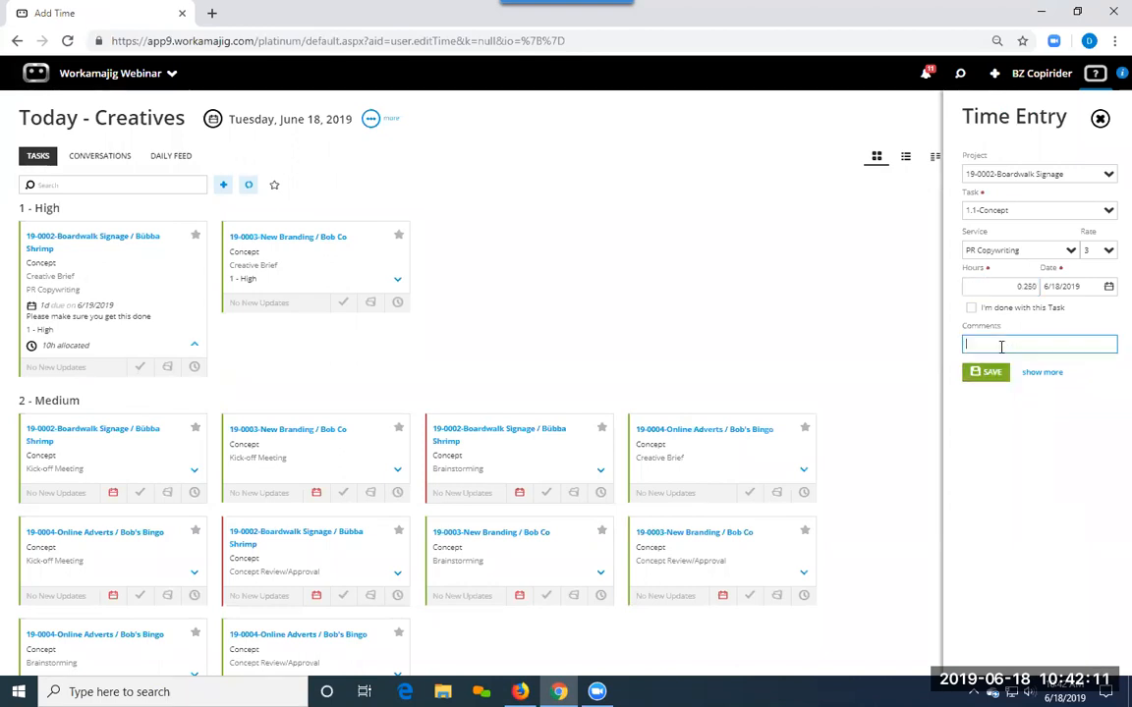
{"action": "type", "text": "hfcsdfhskfsdf"}
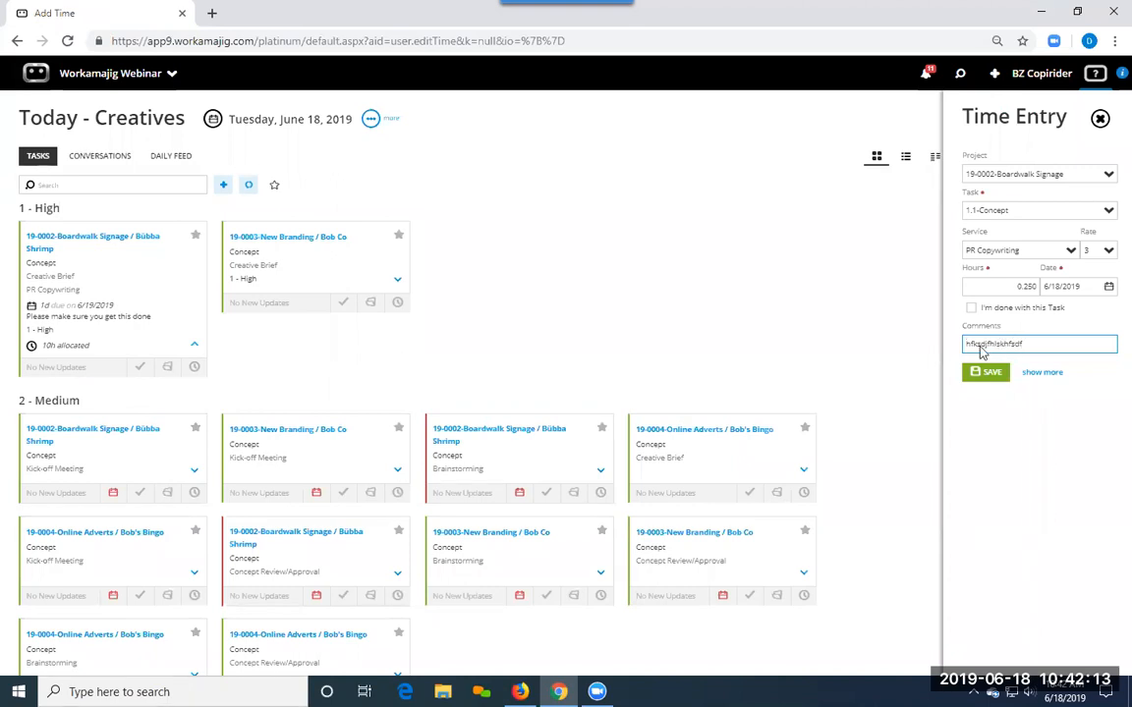
{"action": "left_click", "coordinate": [988, 374]}
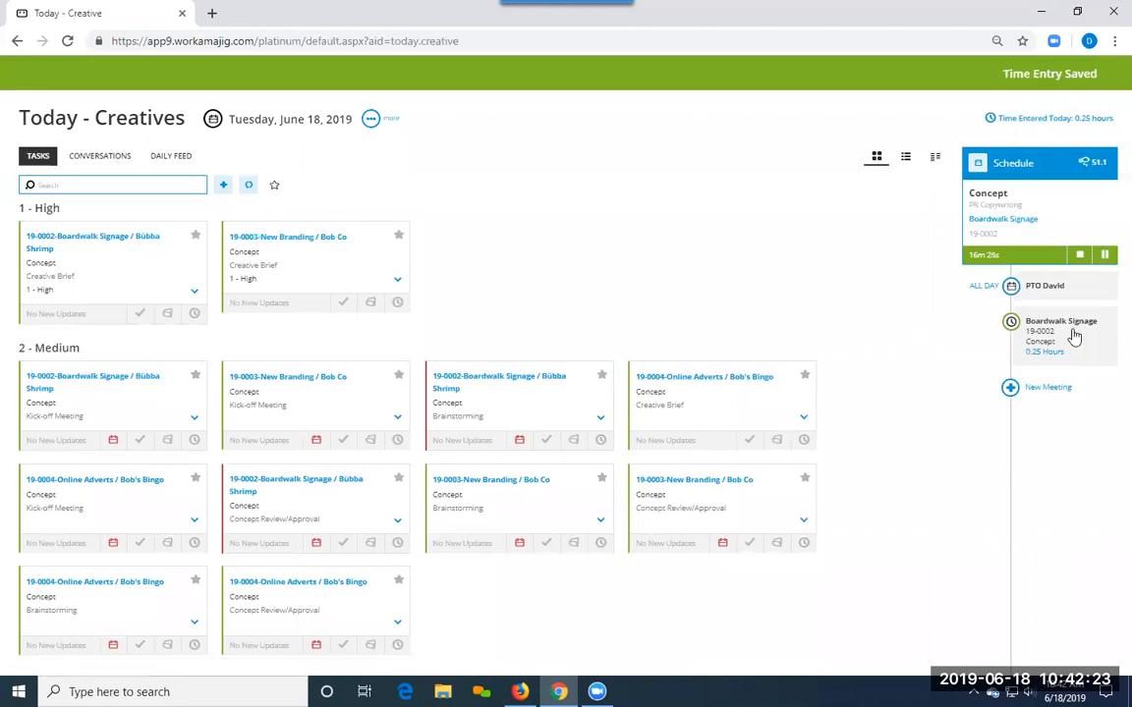
Stop the running Boardwalk Signage timer and save its 0.5-hour time entry with the comment "sfdf".
{"action": "left_click", "coordinate": [1080, 255]}
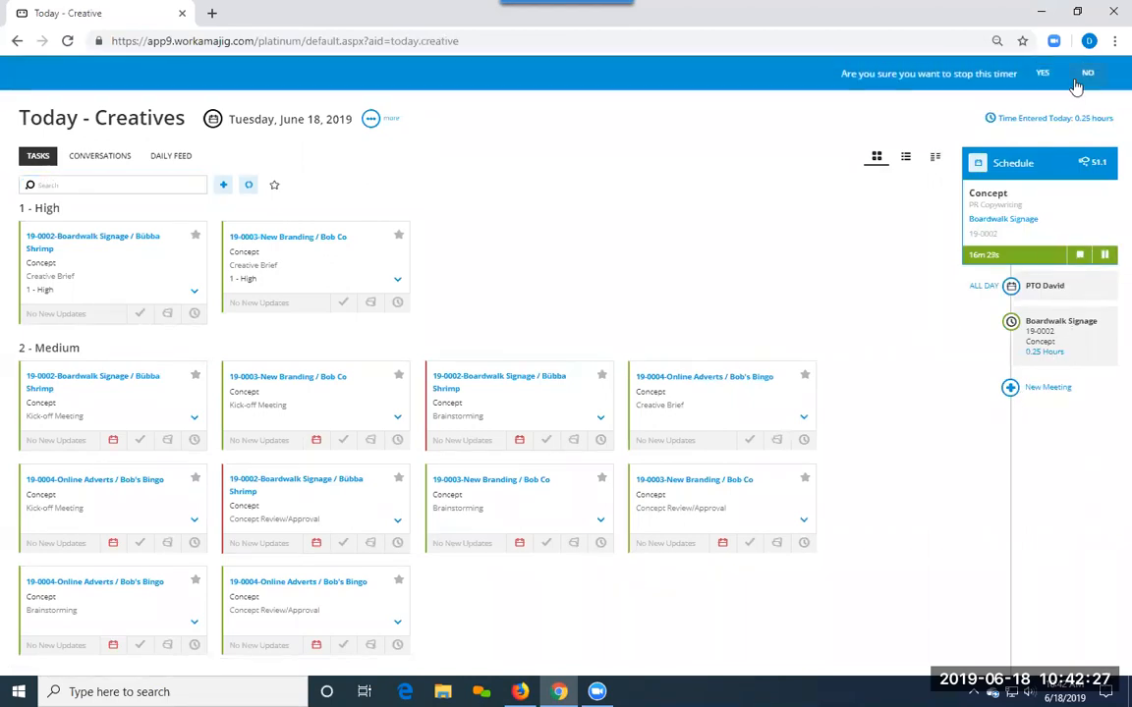
{"action": "left_click", "coordinate": [1042, 74]}
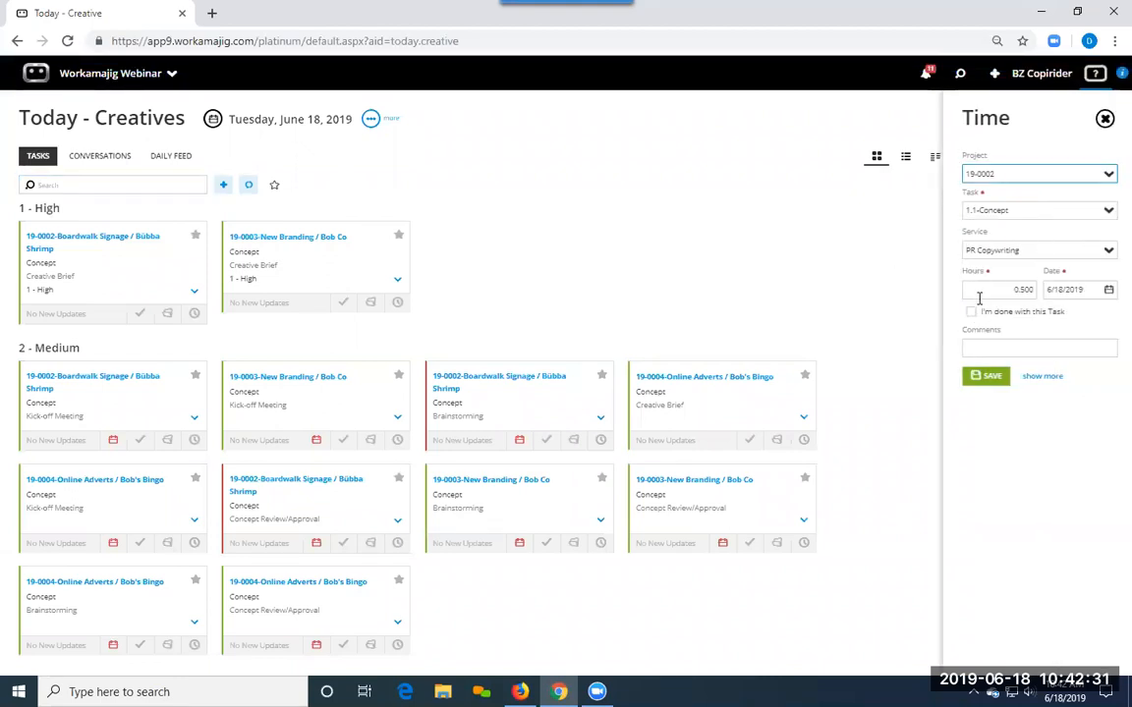
{"action": "left_click", "coordinate": [950, 288]}
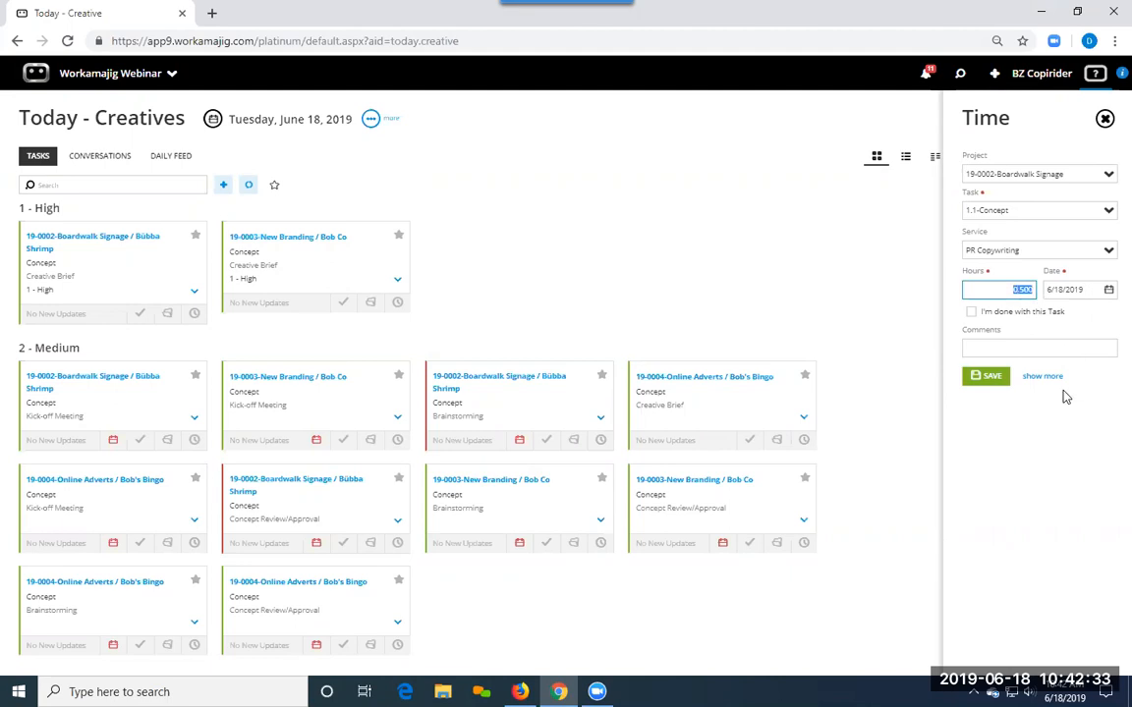
{"action": "left_click", "coordinate": [1009, 349]}
{"action": "type", "text": "chat"}
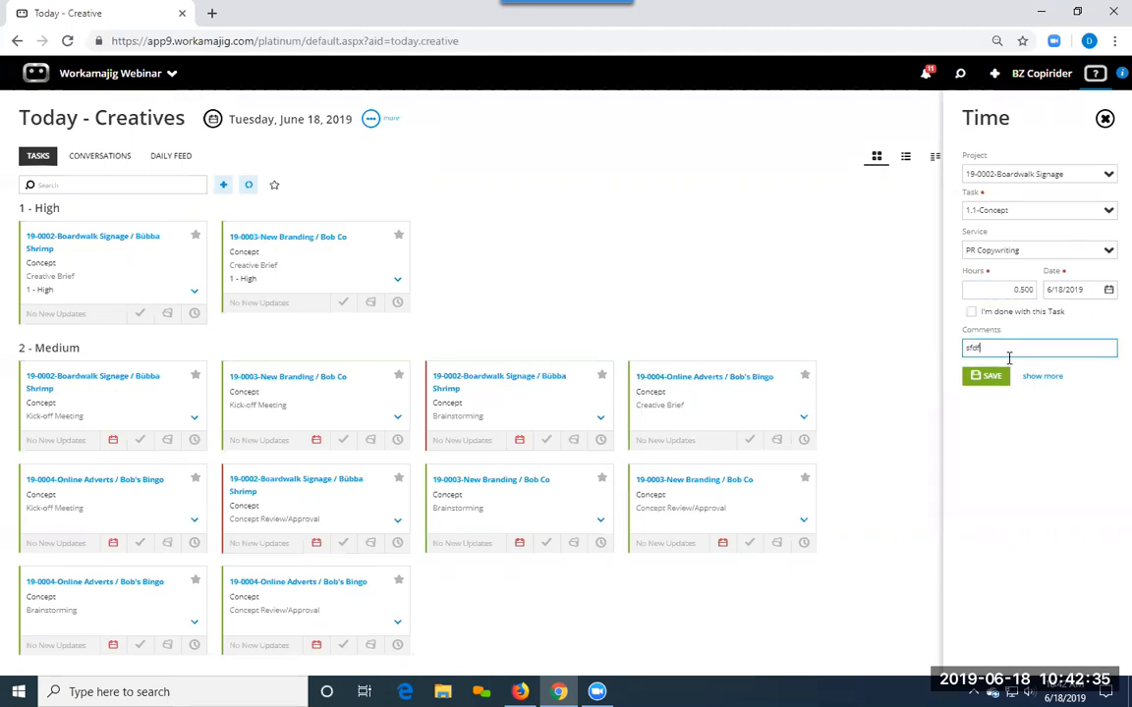
{"action": "left_click", "coordinate": [991, 377]}
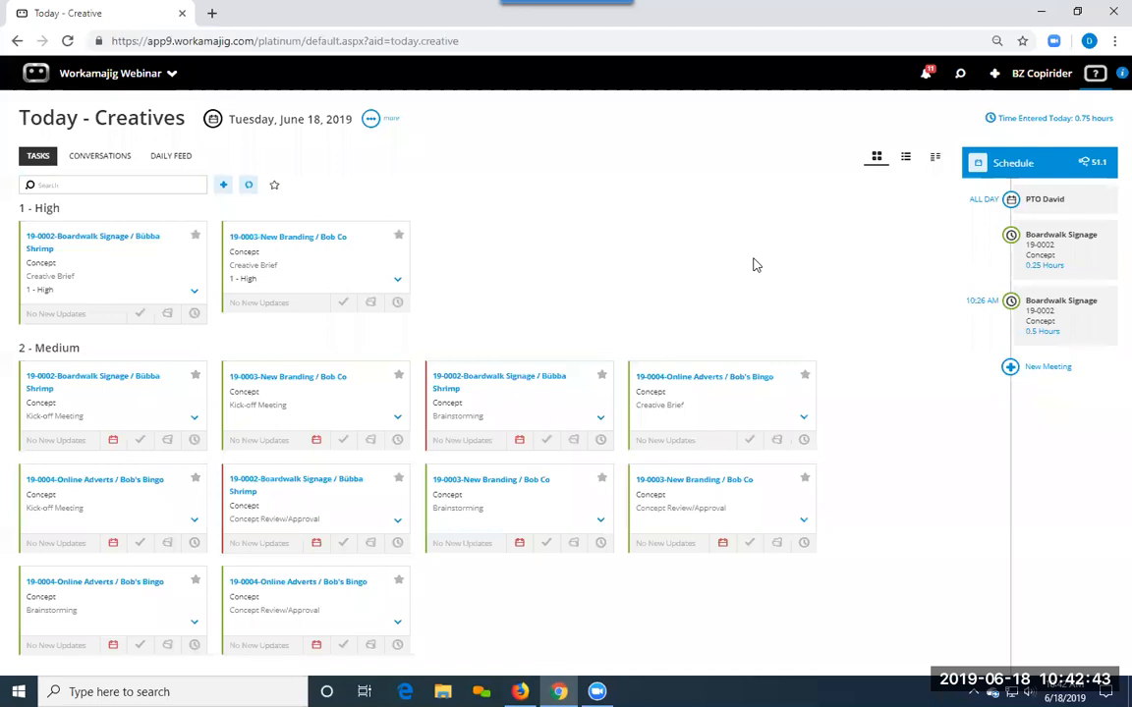
Open today's time entries in My Time, insert a row with the Graphic Design service, and close the time sheet.
{"action": "left_click", "coordinate": [1039, 118]}
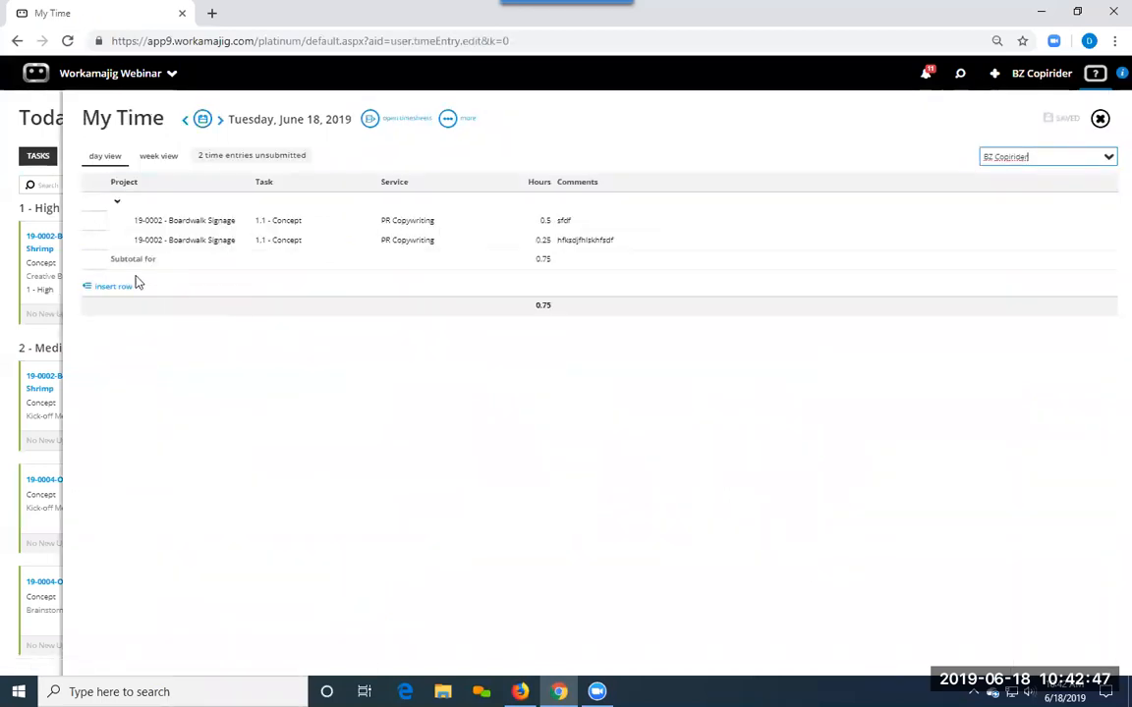
{"action": "left_click", "coordinate": [116, 285]}
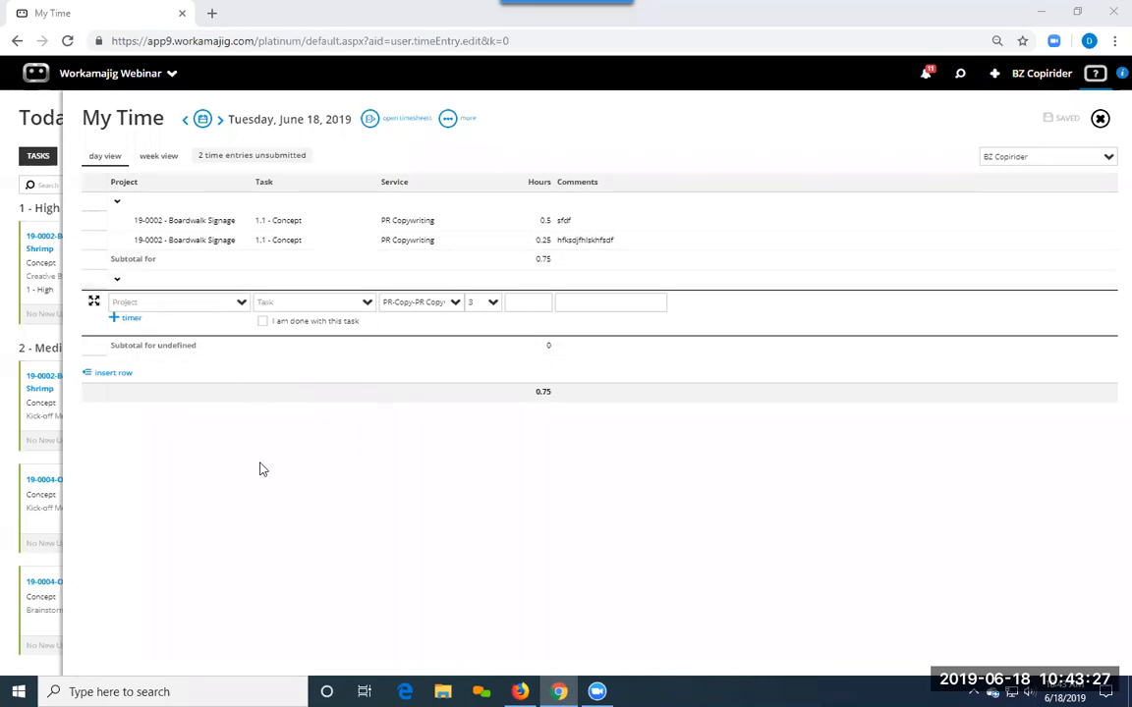
{"action": "left_click", "coordinate": [455, 304]}
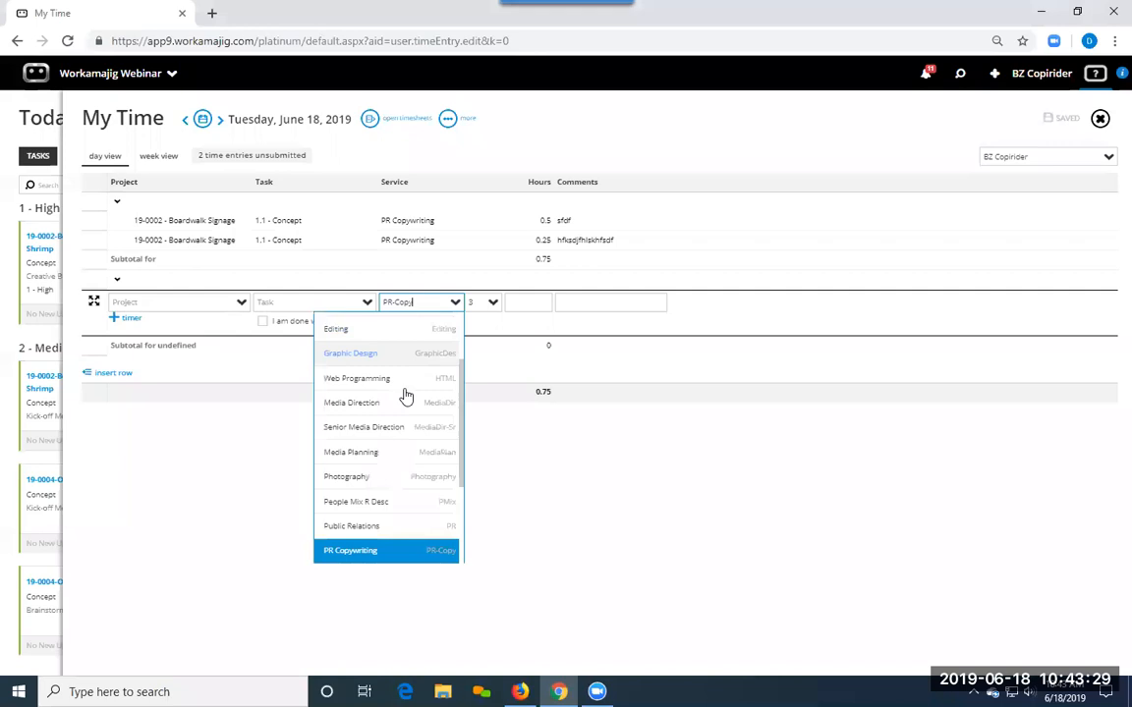
{"action": "left_click", "coordinate": [361, 365]}
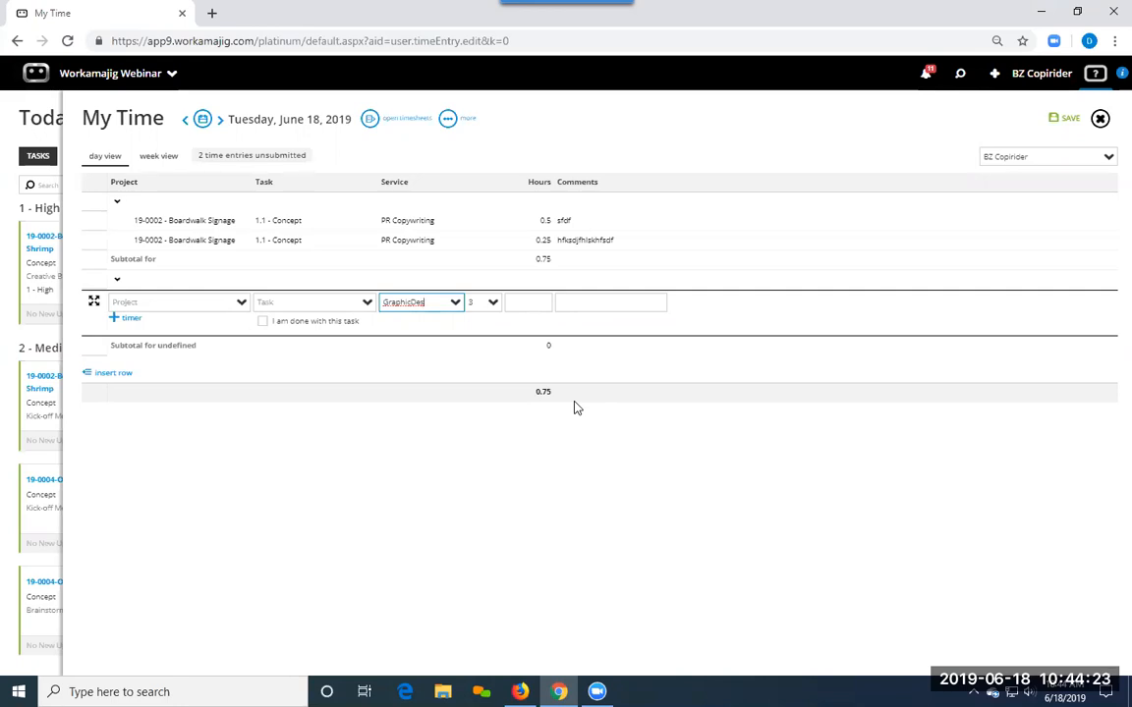
{"action": "left_click", "coordinate": [213, 510]}
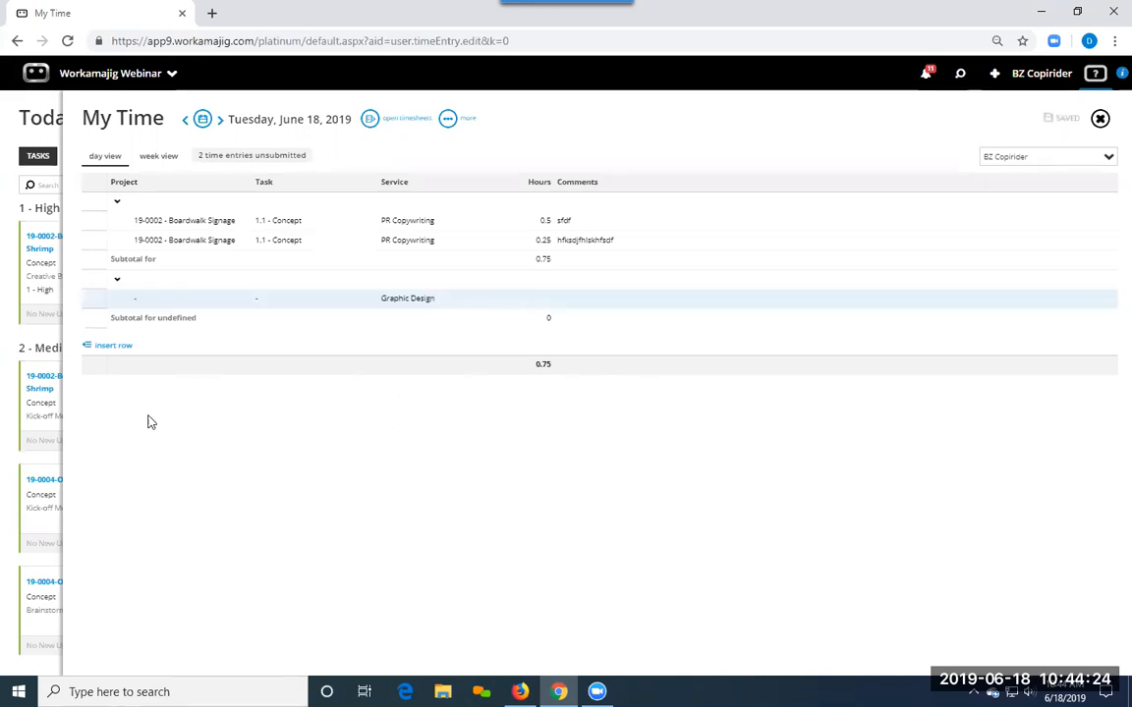
{"action": "left_click", "coordinate": [14, 417]}
Switch to Firefox, open the Staff Schedule and drill from the first user's highlighted 8-hour allocation into the 1.1.1 Creative Brief task.
{"action": "left_click", "coordinate": [521, 692]}
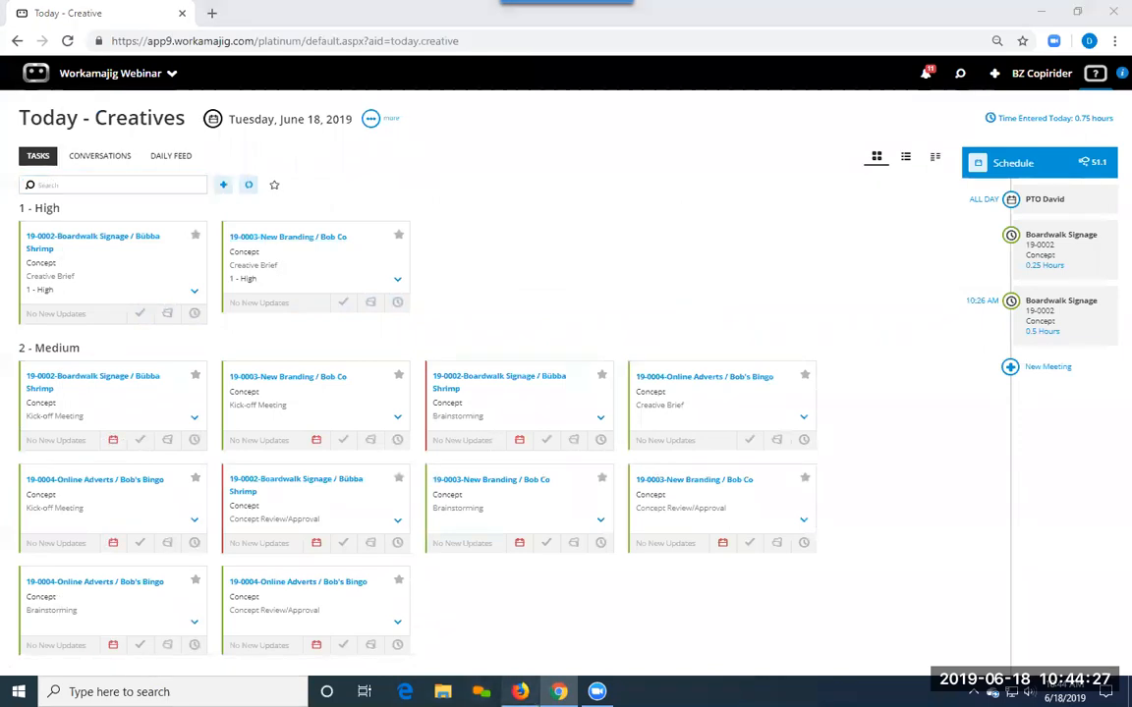
{"action": "left_click", "coordinate": [48, 391]}
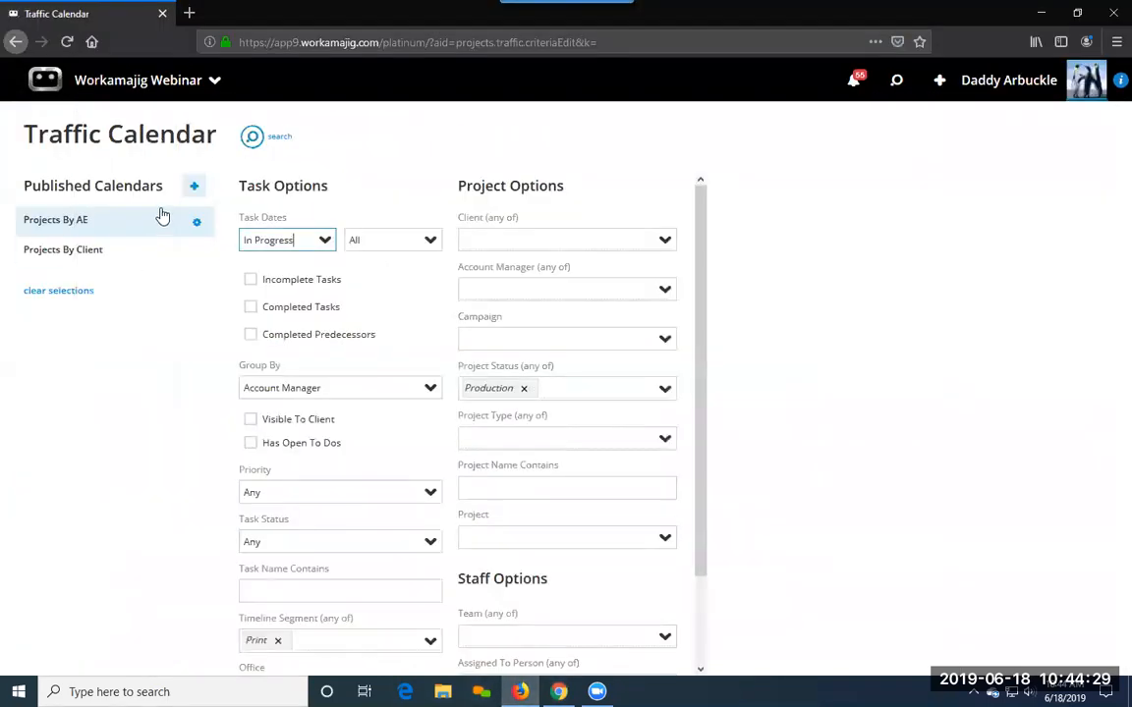
{"action": "left_click", "coordinate": [148, 81]}
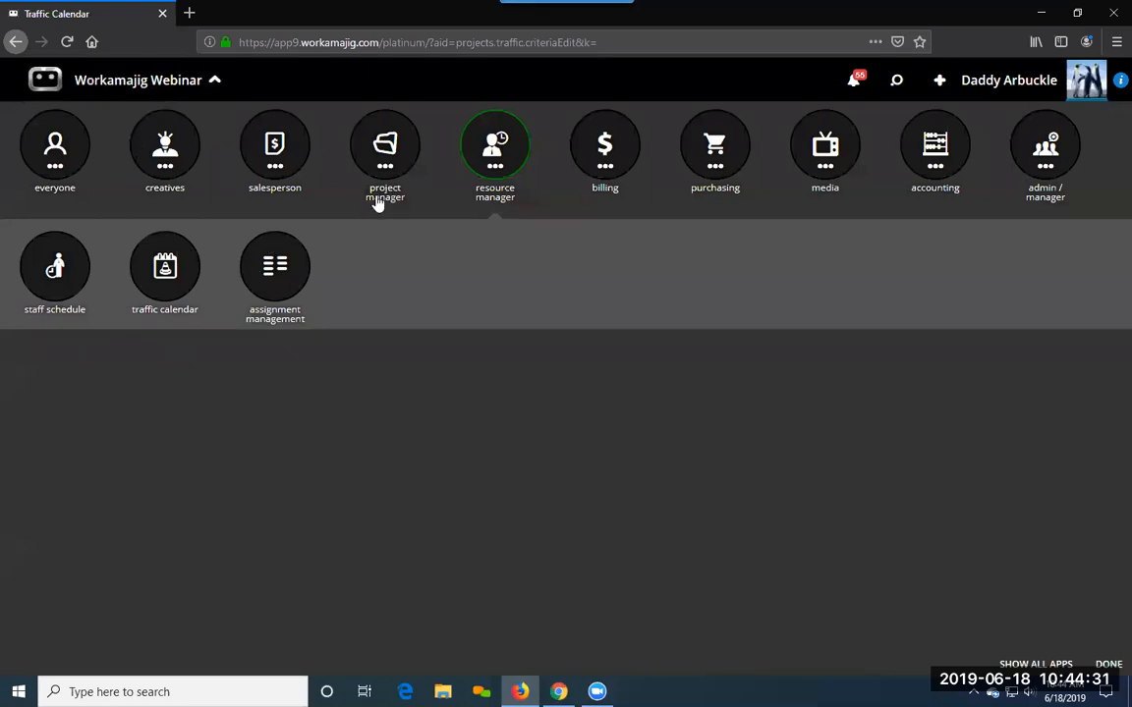
{"action": "left_click", "coordinate": [54, 263]}
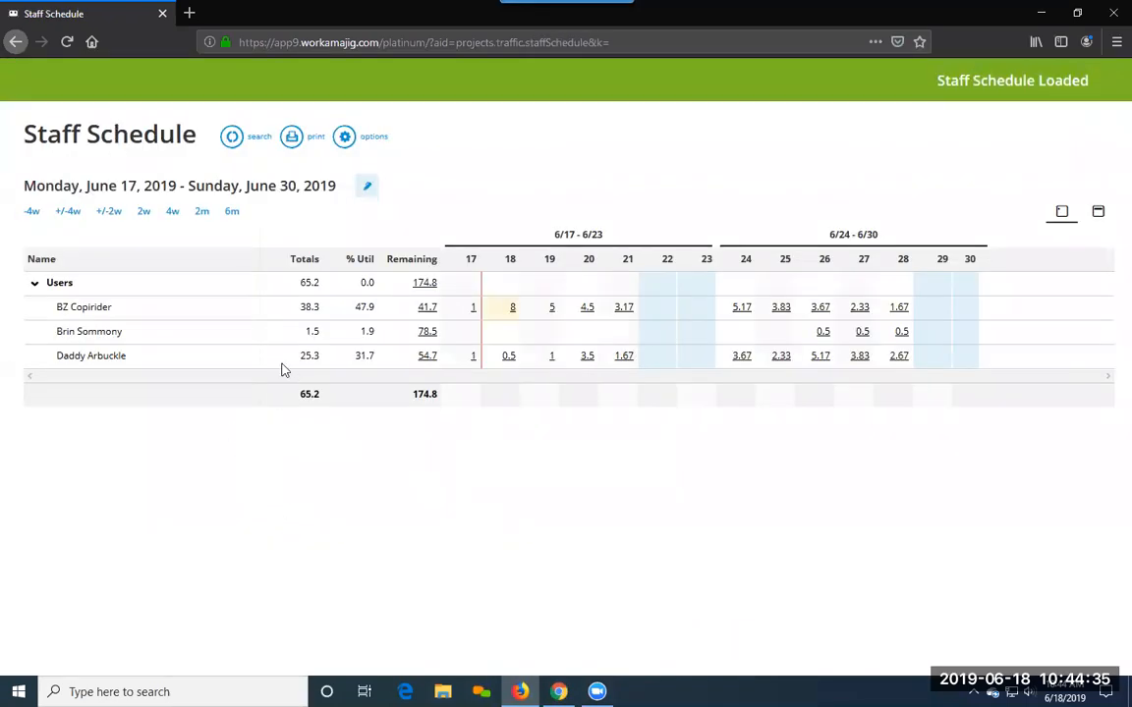
{"action": "left_click", "coordinate": [512, 309]}
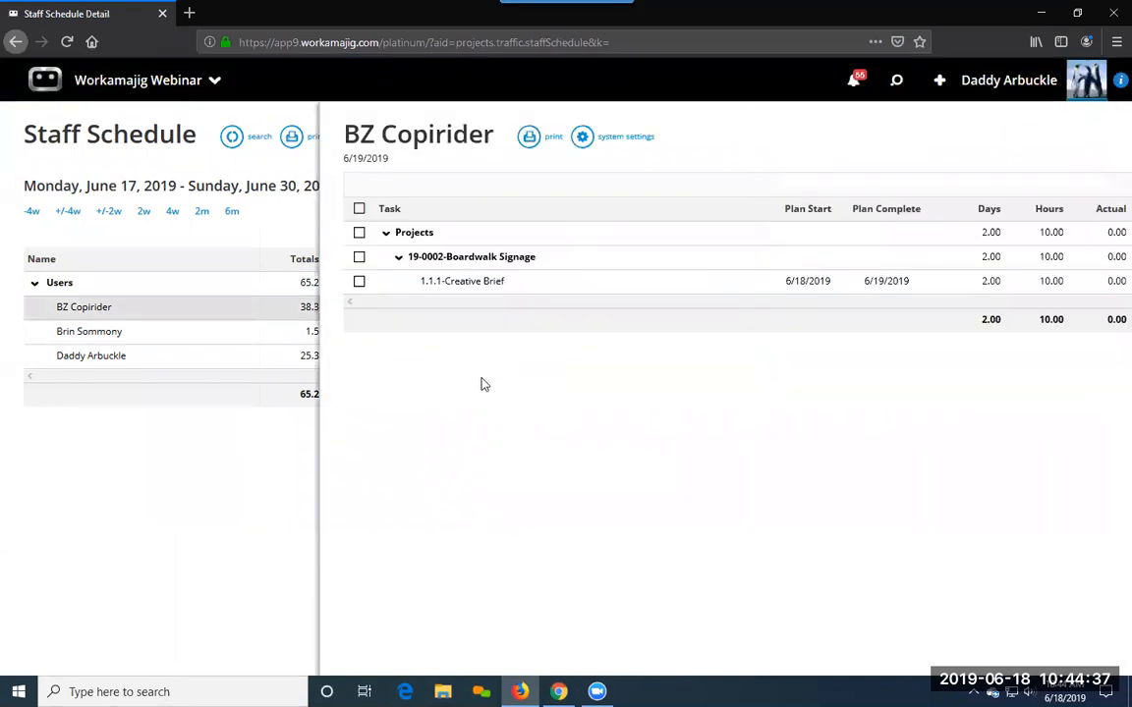
{"action": "left_click", "coordinate": [220, 285]}
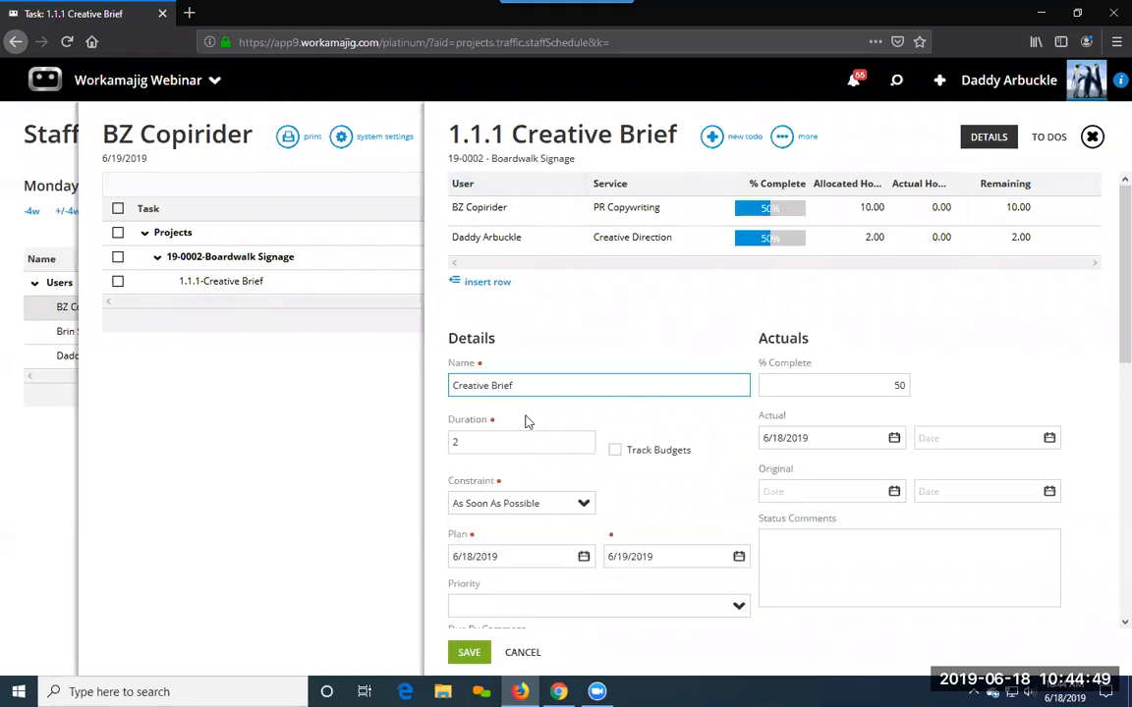
Go to the project manager's Today page and open the Due But Not Done By Staff assignment view.
{"action": "left_click", "coordinate": [157, 83]}
{"action": "left_click", "coordinate": [385, 147]}
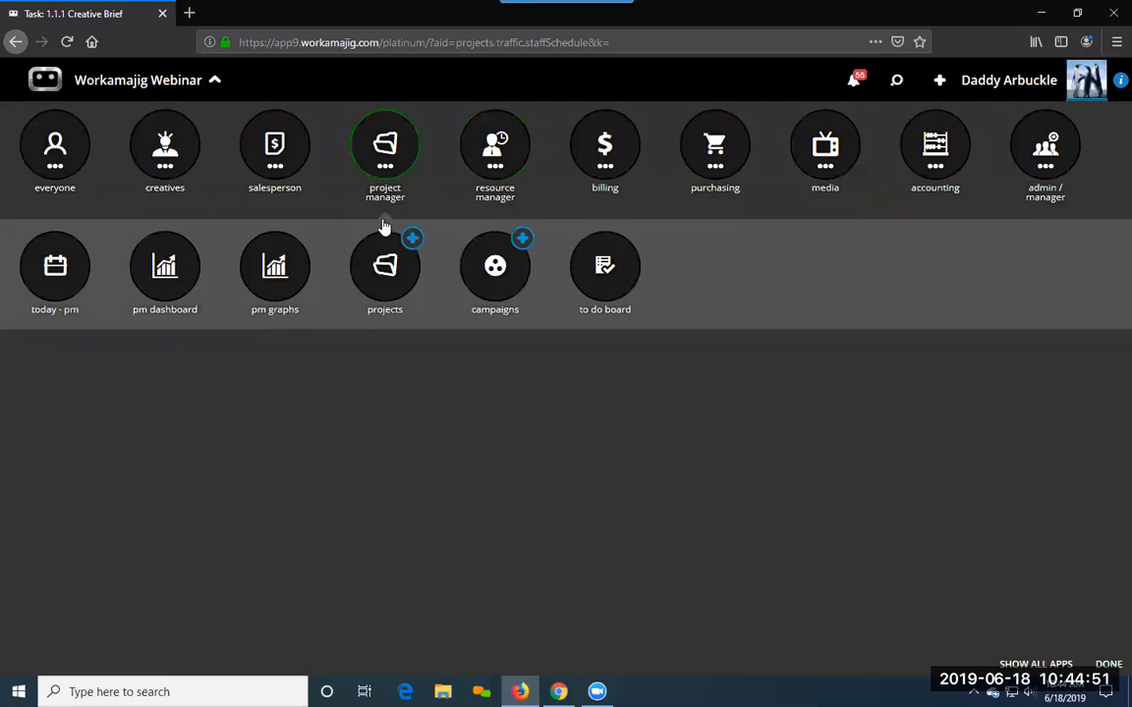
{"action": "left_click", "coordinate": [65, 271]}
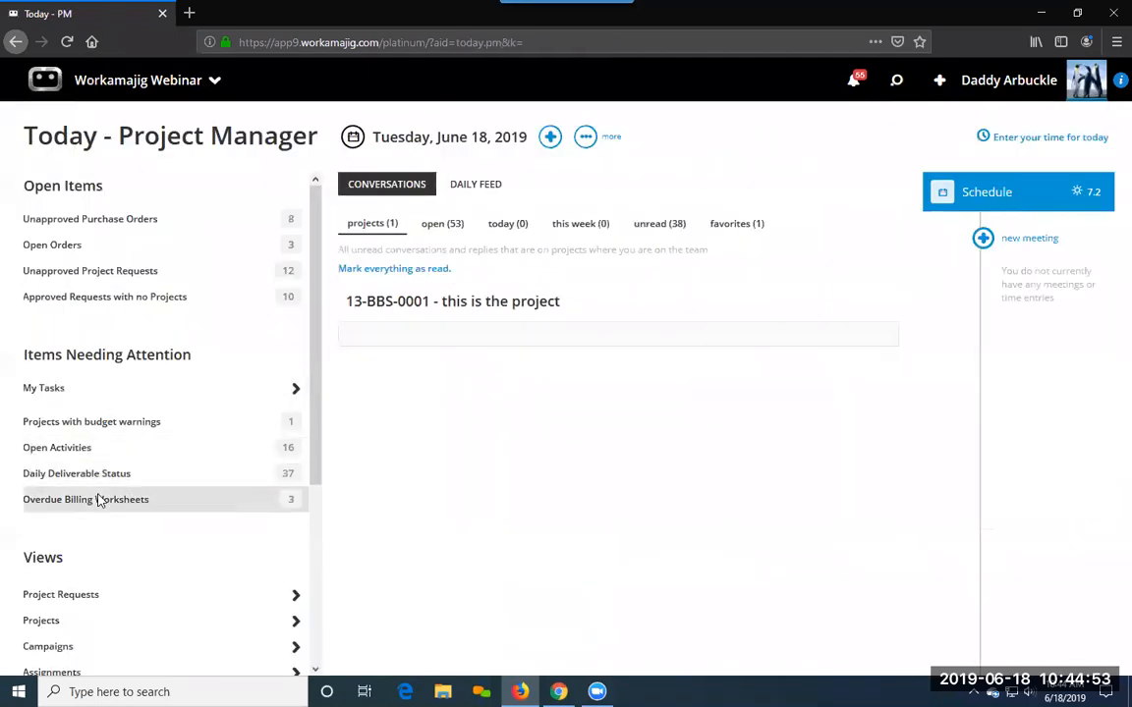
{"action": "scroll", "coordinate": [59, 619], "scroll_direction": "down", "scroll_amount": 3}
{"action": "left_click", "coordinate": [61, 511]}
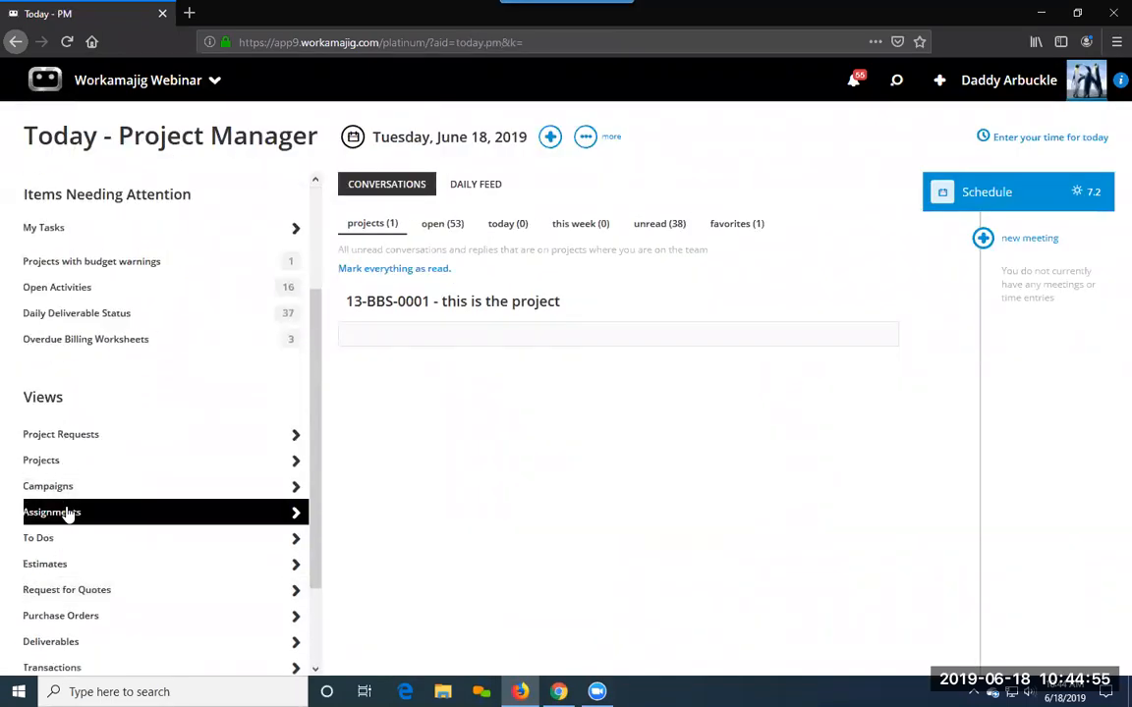
{"action": "left_click", "coordinate": [1021, 291]}
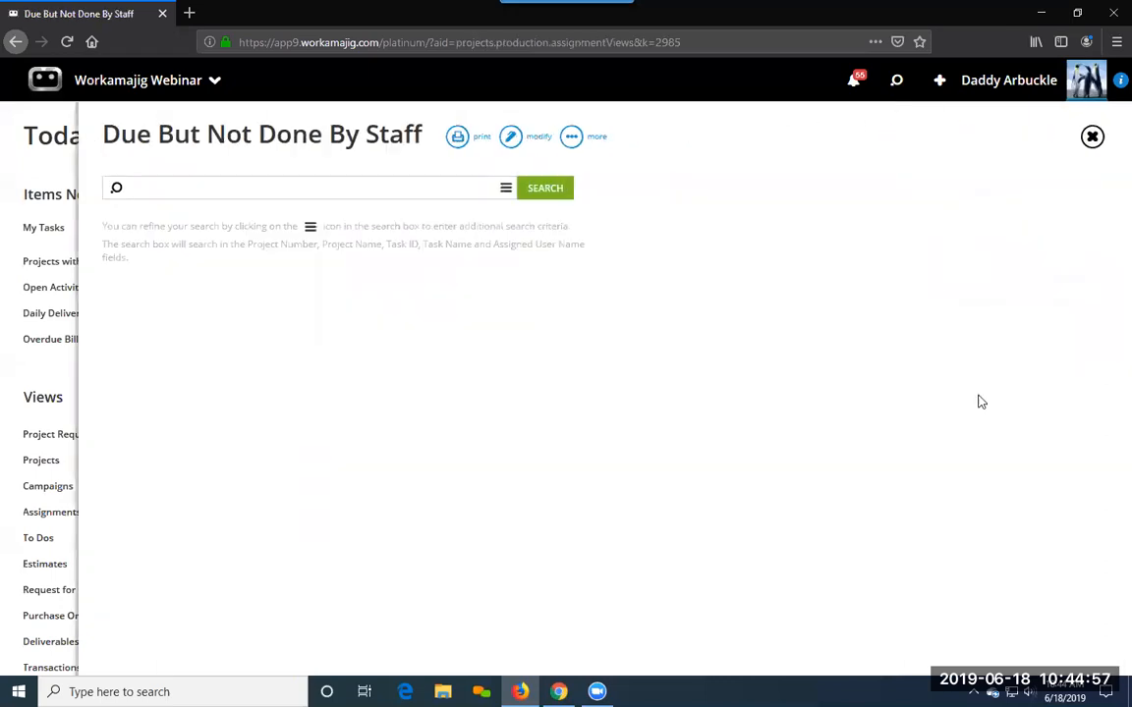
Run the Due But Not Done By Staff search, close it, and search the Current Work List By Client assignment view.
{"action": "left_click", "coordinate": [546, 189]}
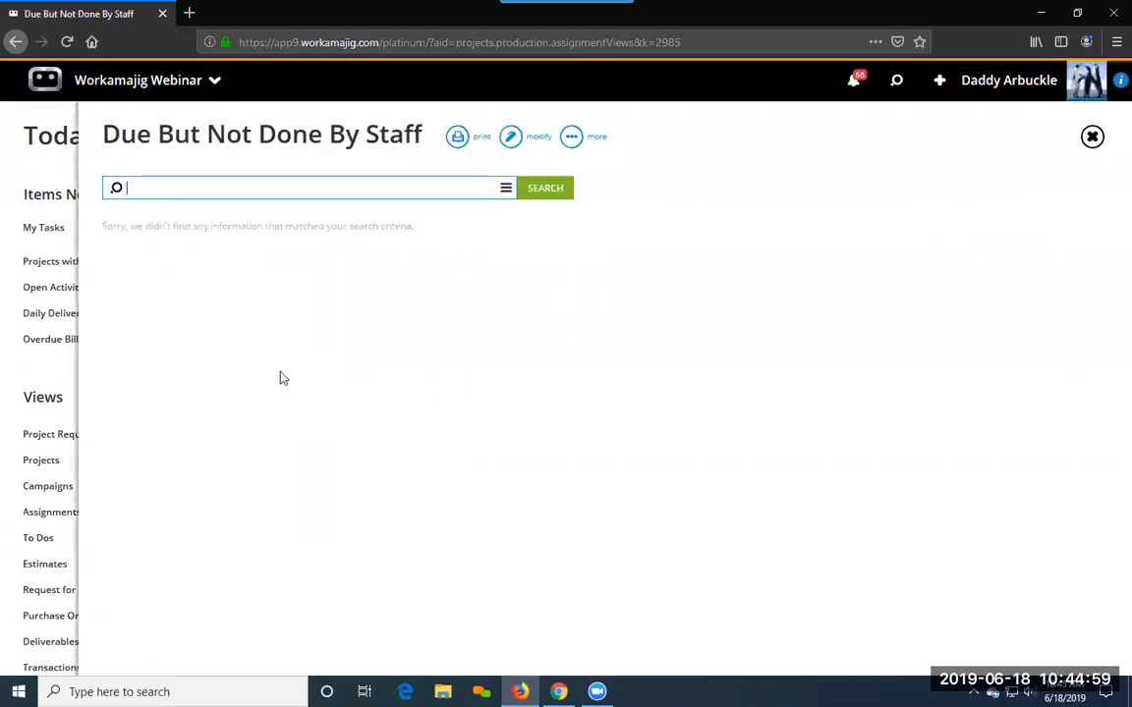
{"action": "left_click", "coordinate": [45, 370]}
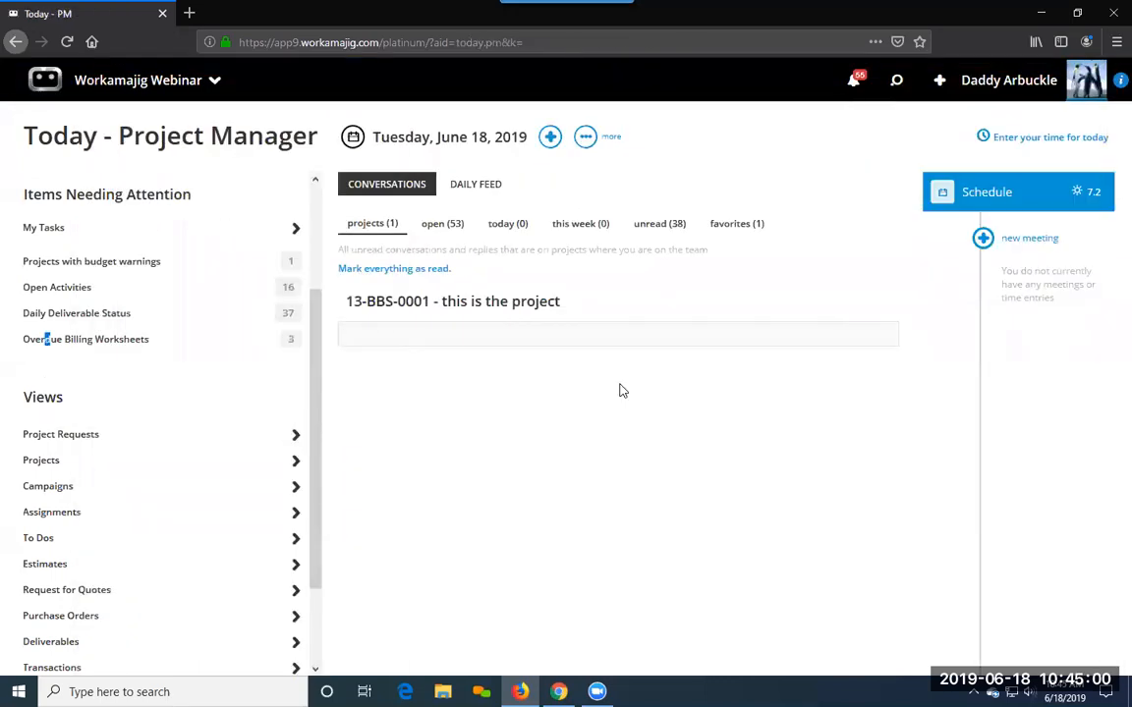
{"action": "left_click", "coordinate": [151, 513]}
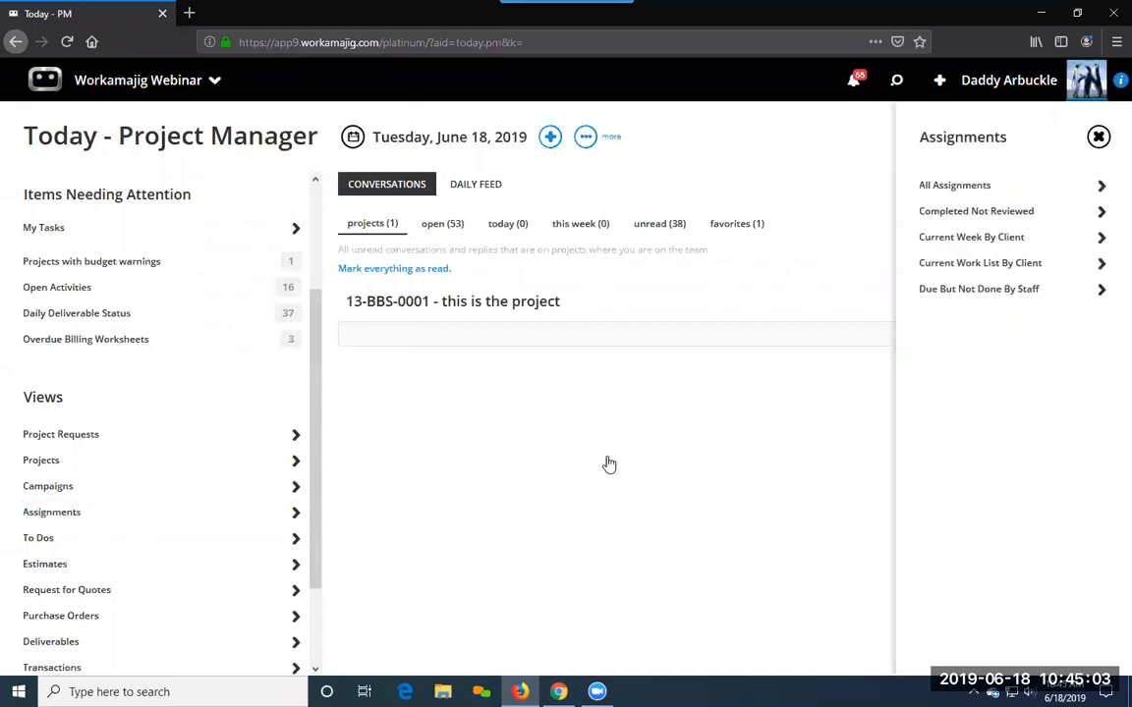
{"action": "left_click", "coordinate": [1045, 265]}
{"action": "left_click", "coordinate": [545, 191]}
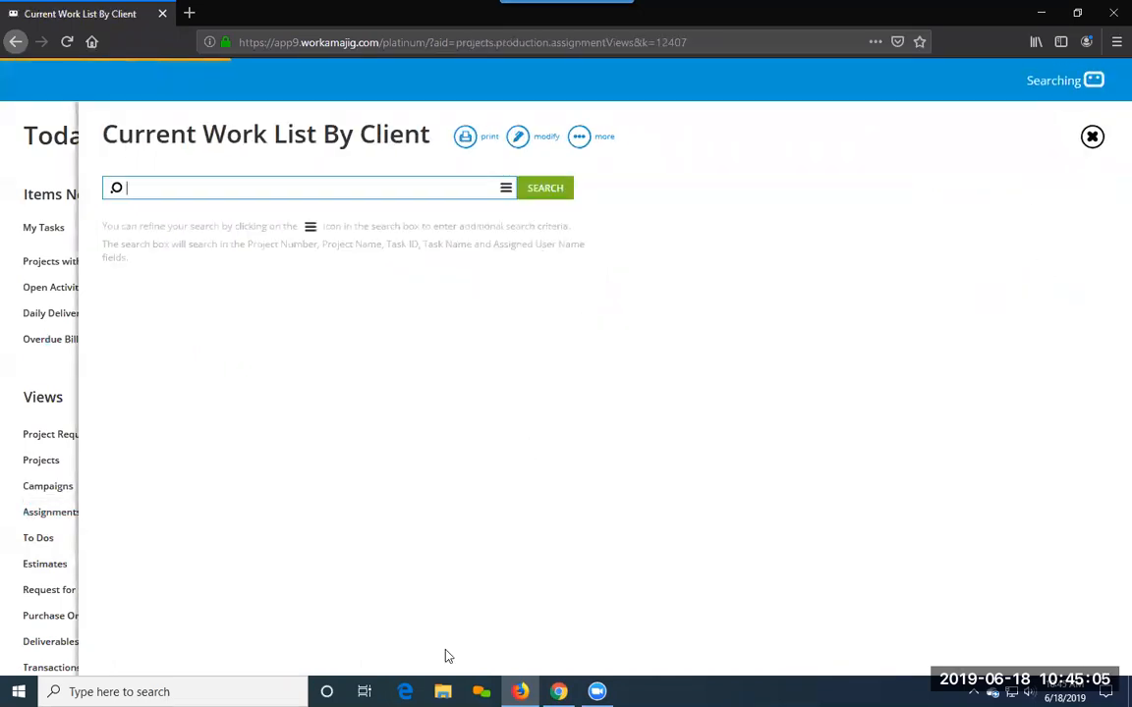
From project 19-0003's first assignment, add the to-do lines "Check URL", "Confirm File Upload" and "Update SSL" to the Creative Brief task.
{"action": "left_click", "coordinate": [249, 307]}
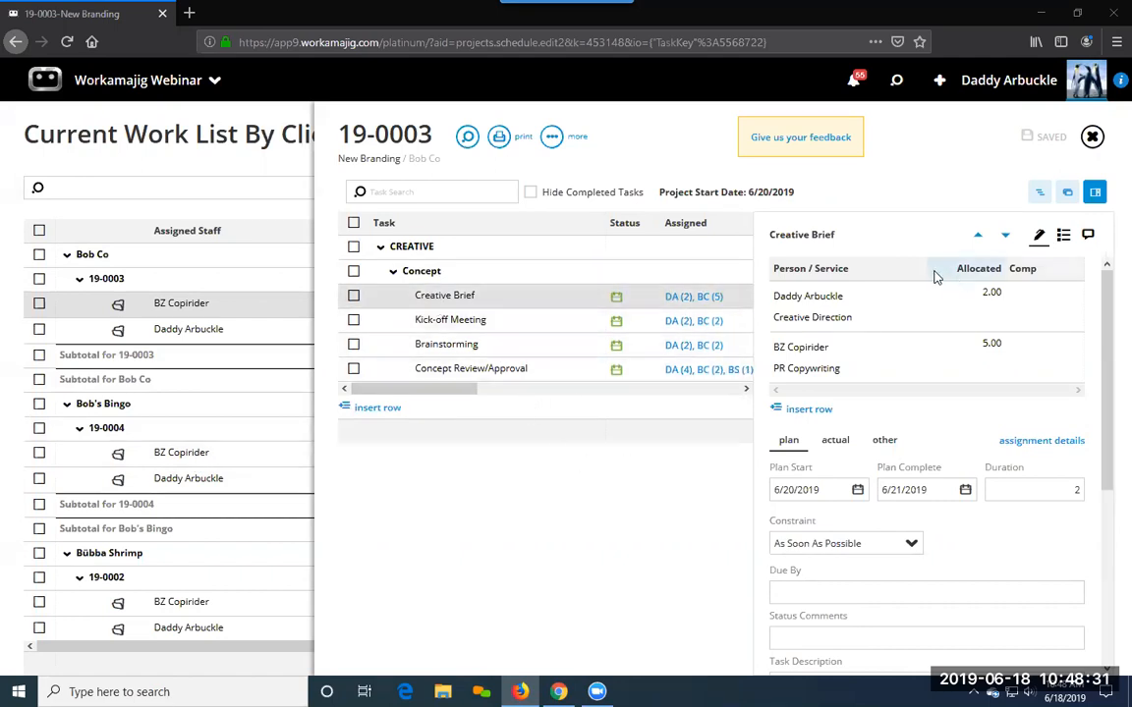
{"action": "left_click", "coordinate": [1063, 235]}
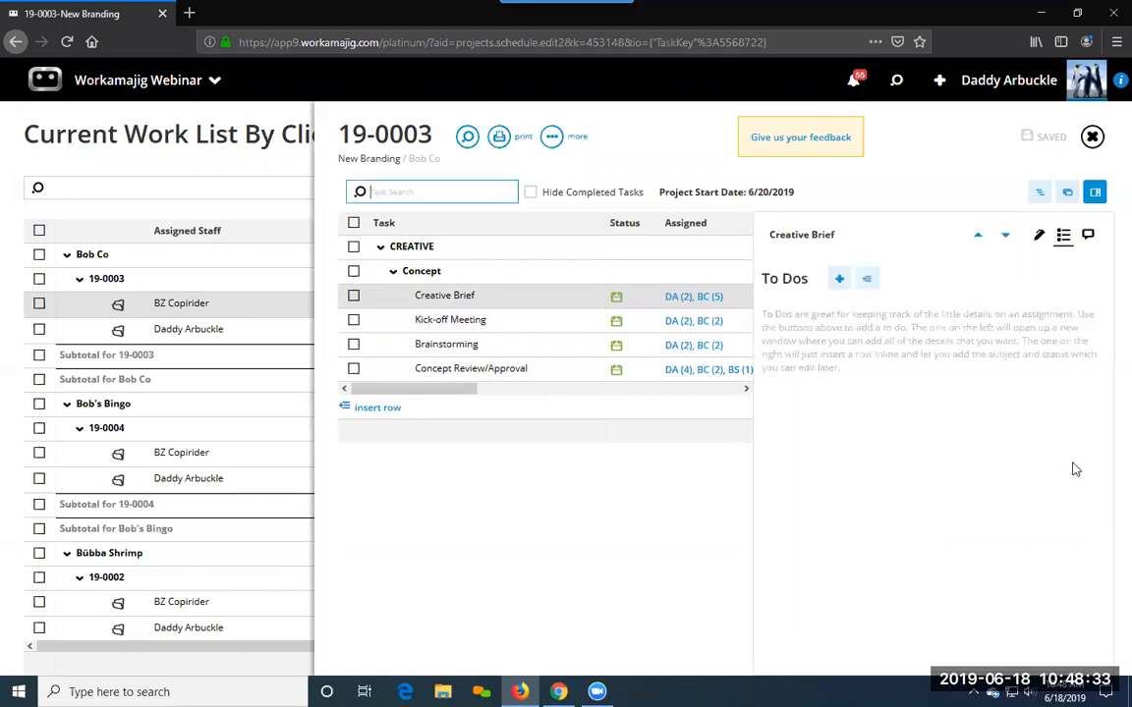
{"action": "left_click", "coordinate": [839, 279]}
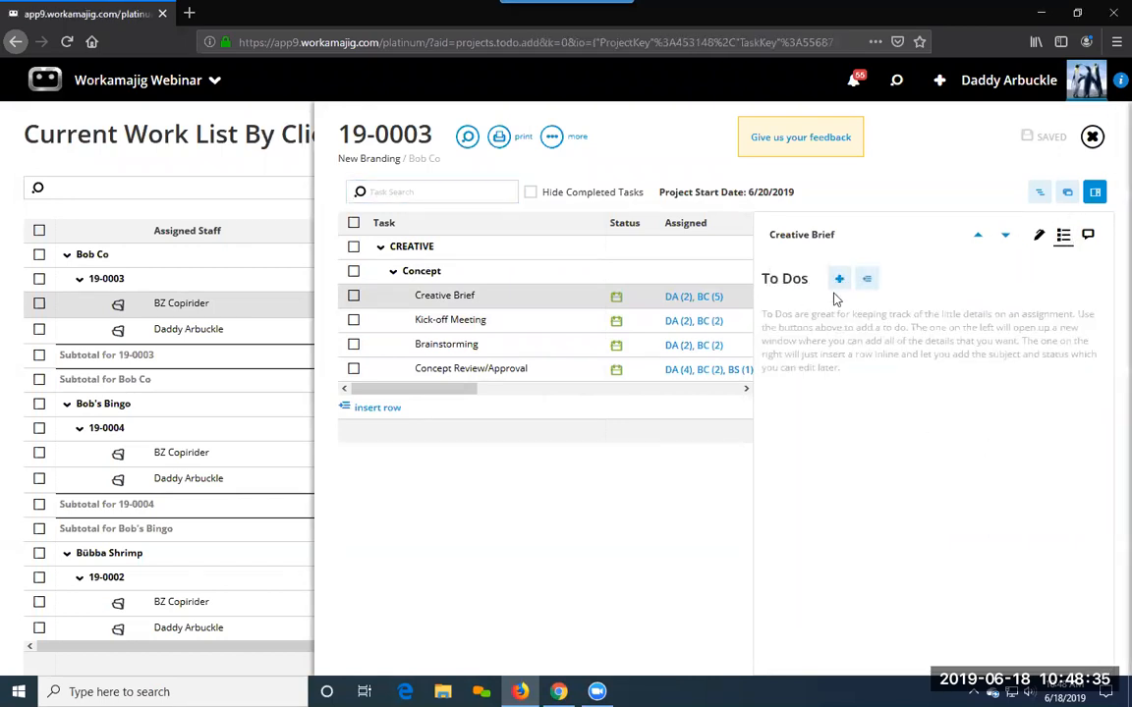
{"action": "left_click", "coordinate": [691, 296]}
{"action": "left_click", "coordinate": [694, 295]}
{"action": "left_click", "coordinate": [734, 210]}
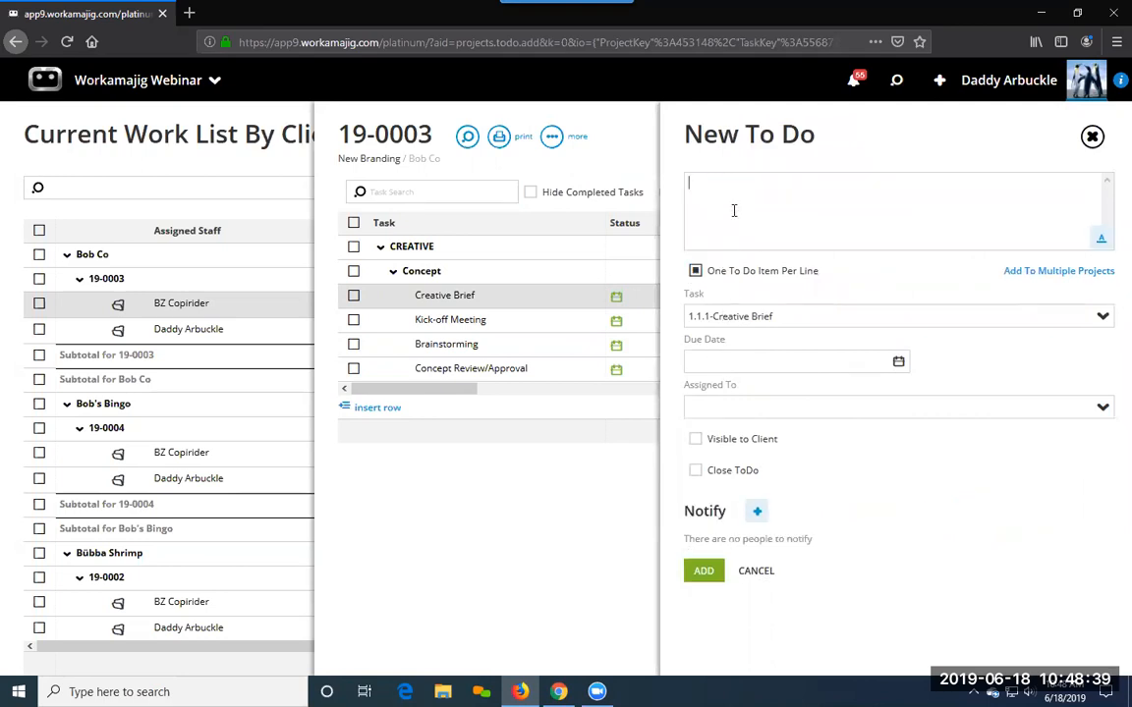
{"action": "type", "text": "Check URL"}
{"action": "key", "text": "Return"}
{"action": "type", "text": "Confirm File Upload Update SSL"}
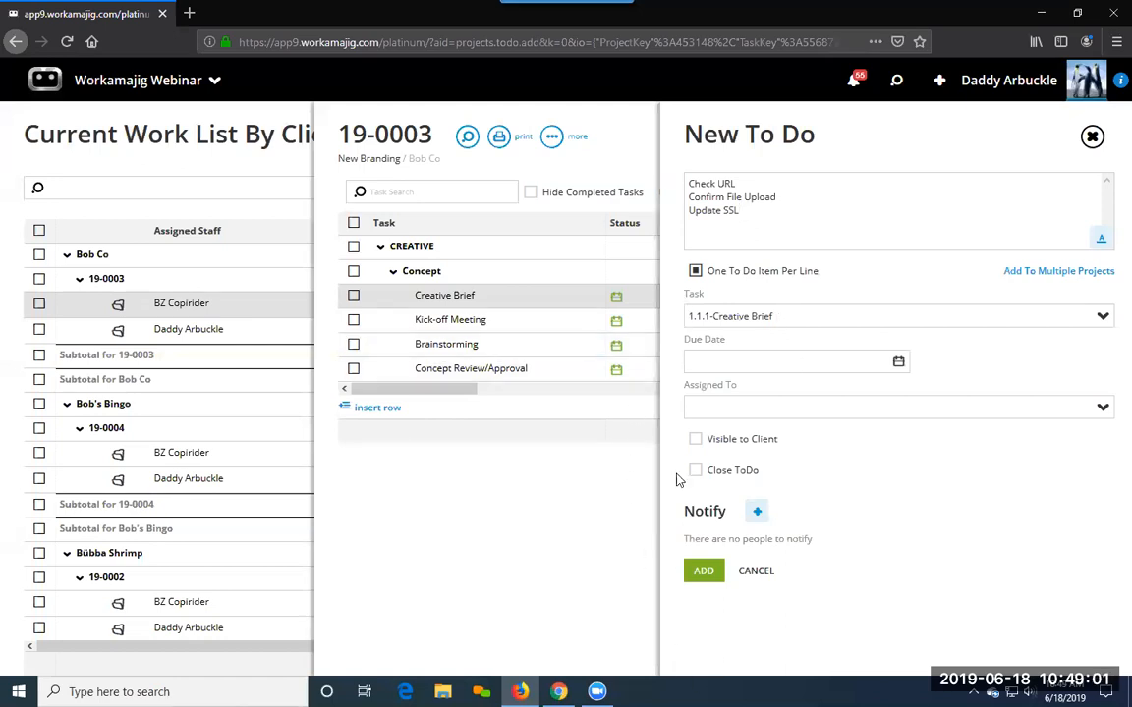
{"action": "left_click", "coordinate": [703, 574]}
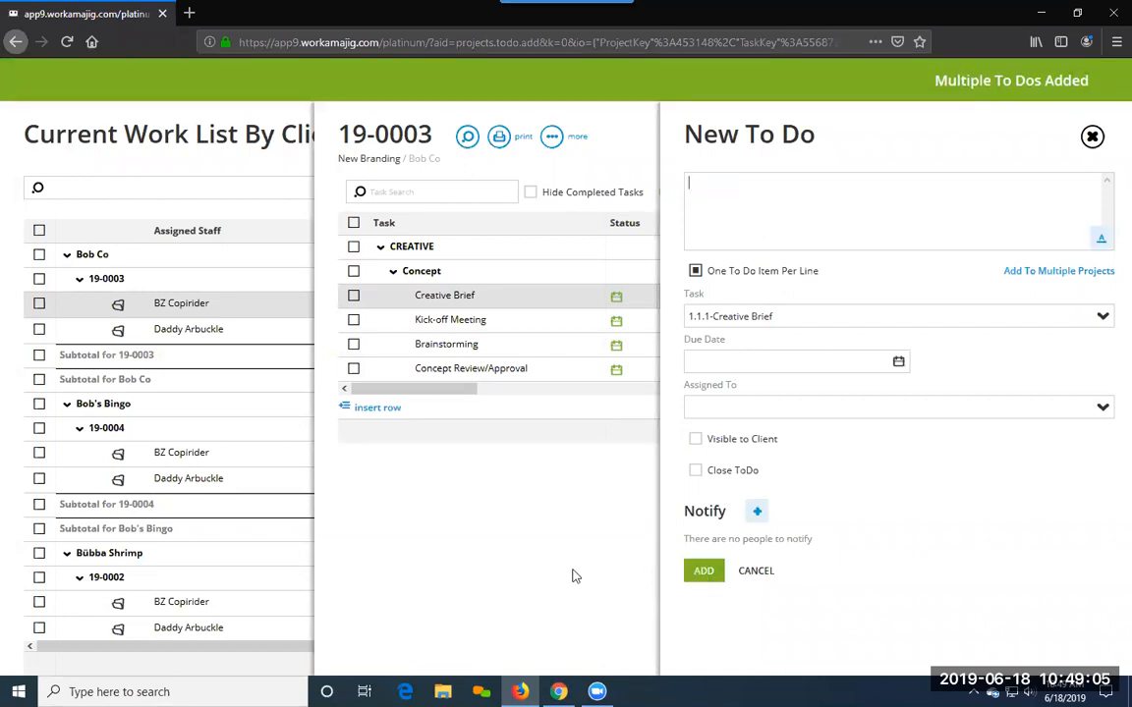
Dismiss the error message, close the New To Do form, and reload the page to refresh the Creative Brief to-dos.
{"action": "left_click", "coordinate": [961, 79]}
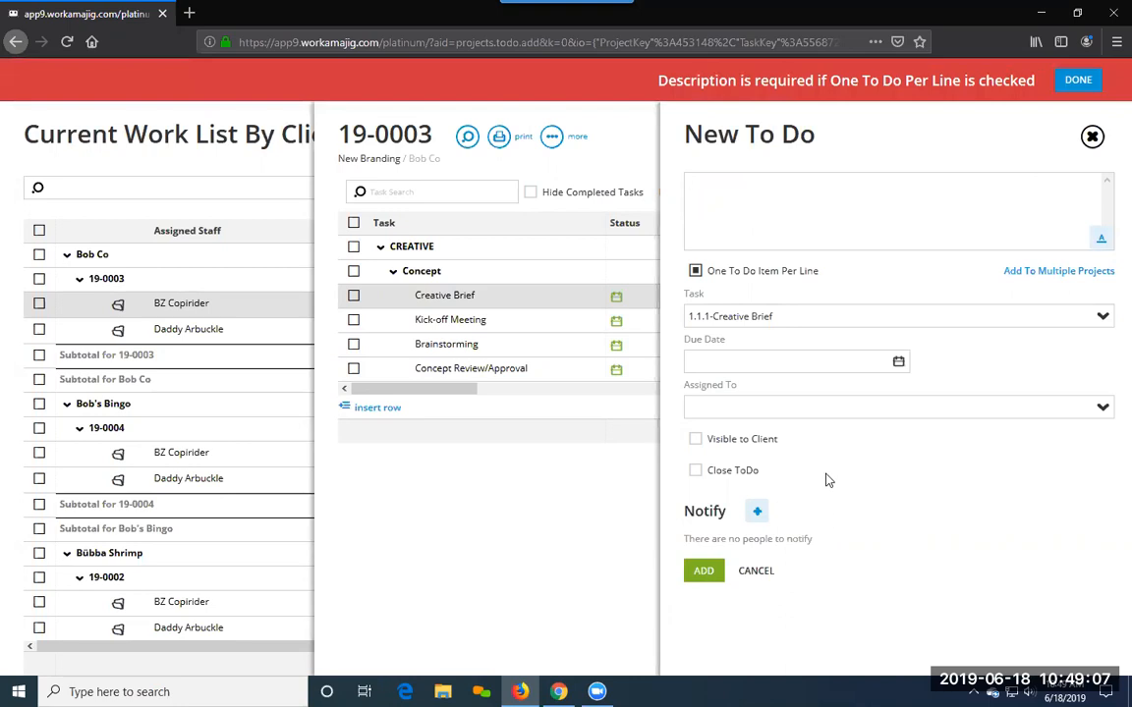
{"action": "left_click", "coordinate": [1078, 79]}
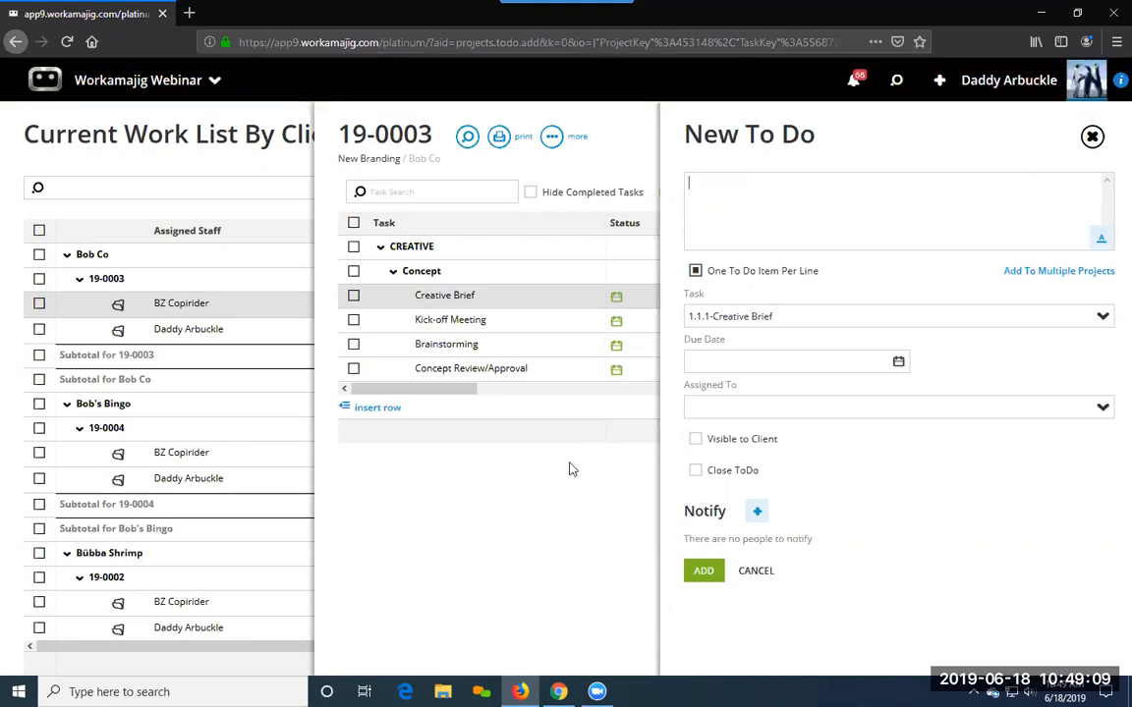
{"action": "left_click", "coordinate": [573, 470]}
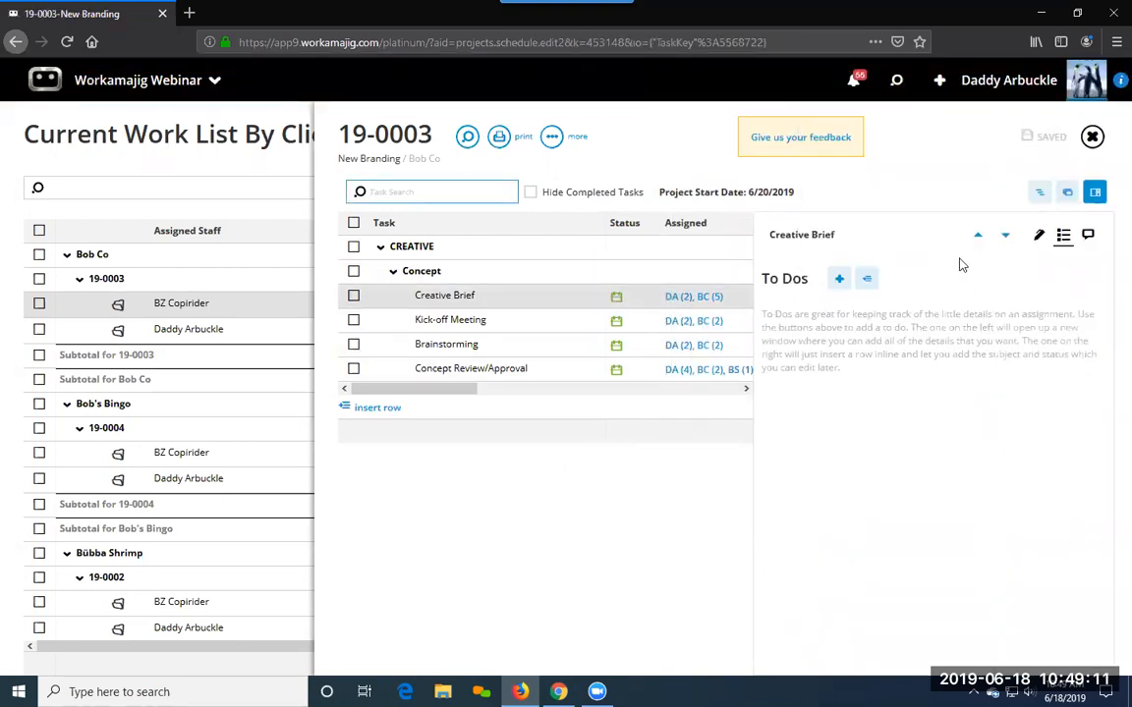
{"action": "left_click", "coordinate": [66, 42]}
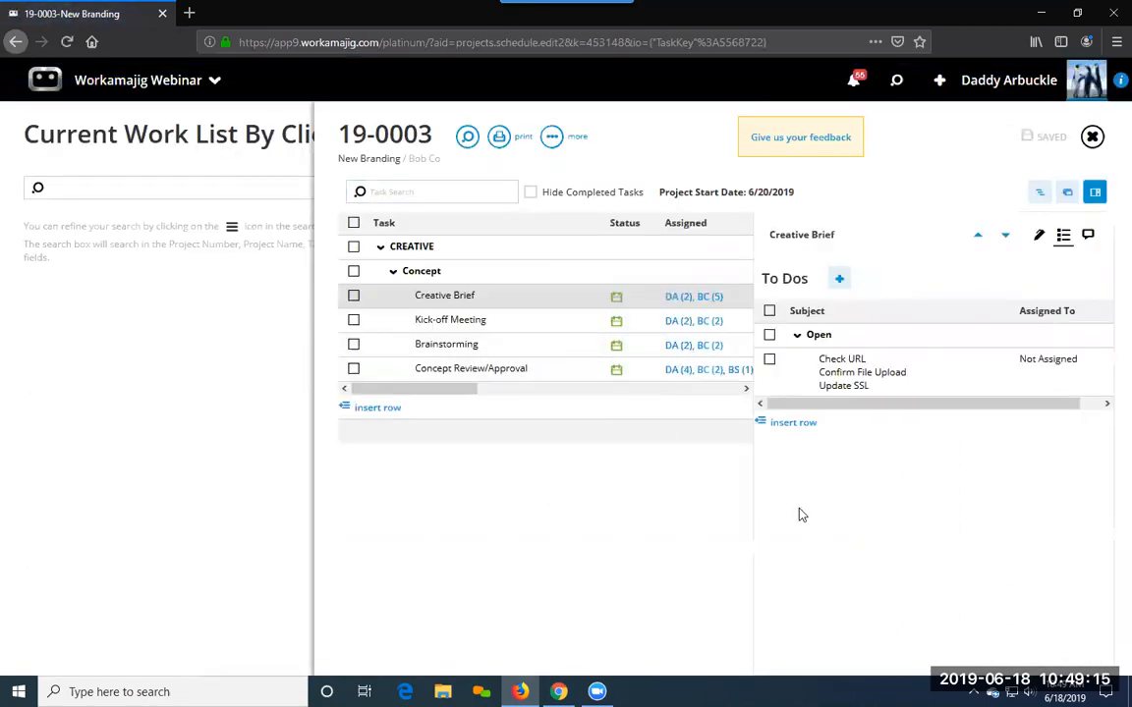
Switch to Chrome and open the to-do list of the 19-0003 New Branding Creative Brief assignment from the creatives' tasks.
{"action": "mouse_move", "coordinate": [902, 382]}
{"action": "left_click", "coordinate": [559, 692]}
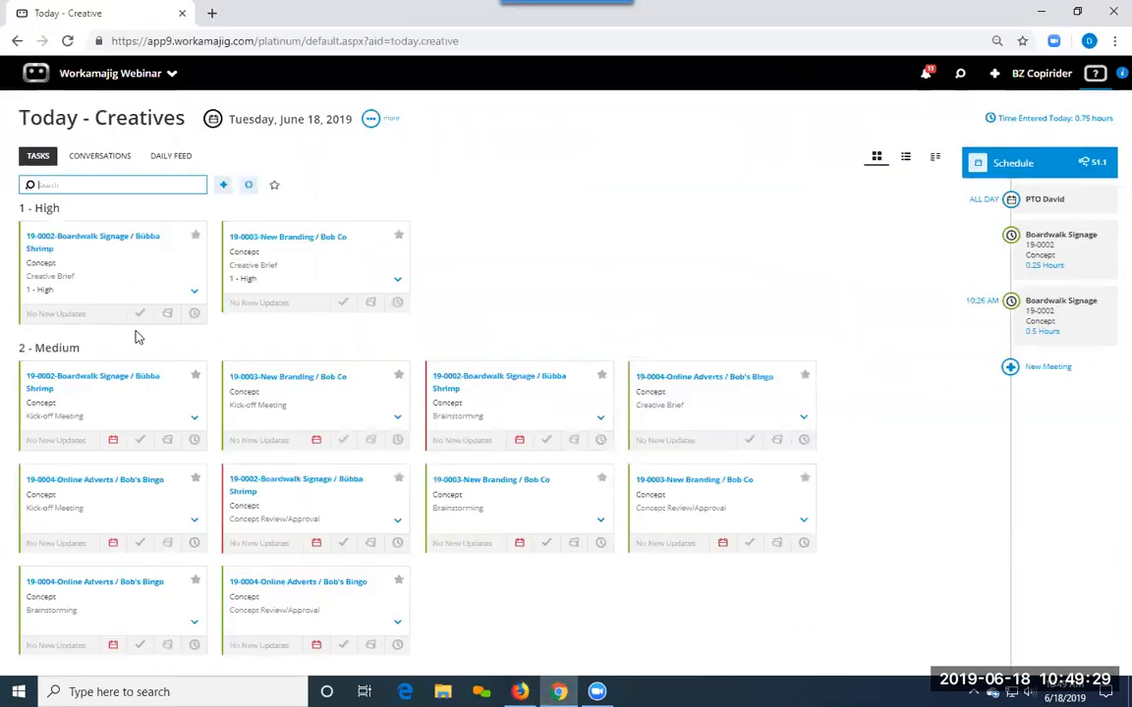
{"action": "left_click", "coordinate": [518, 692]}
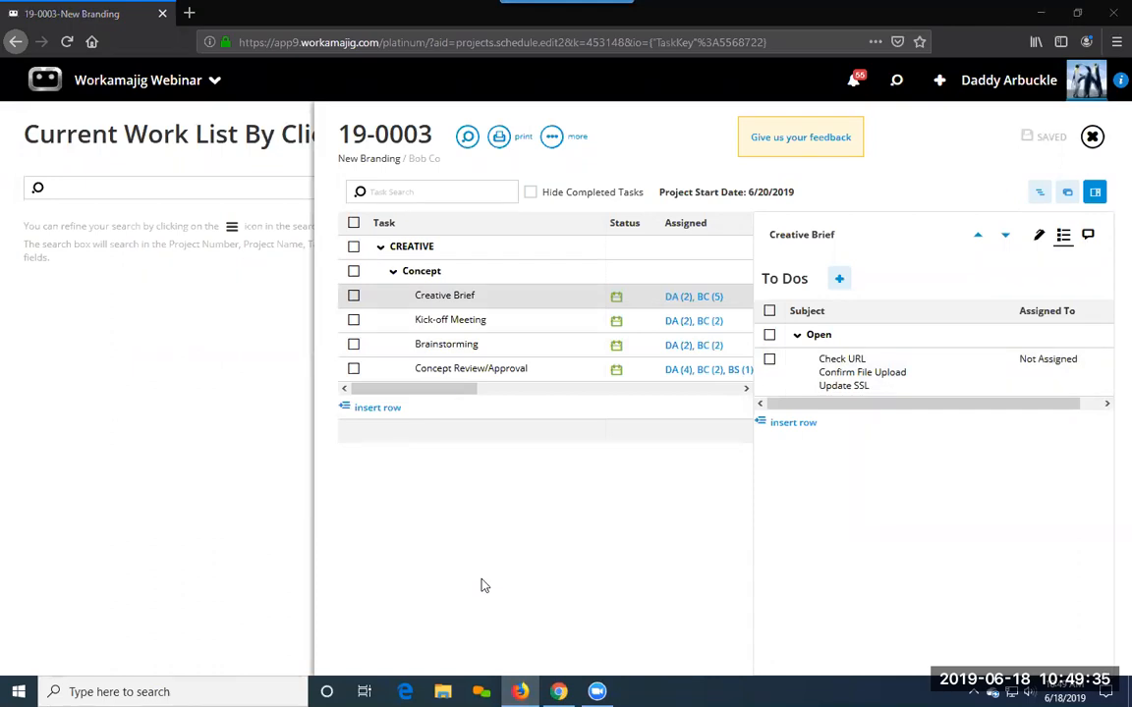
{"action": "left_click", "coordinate": [558, 692]}
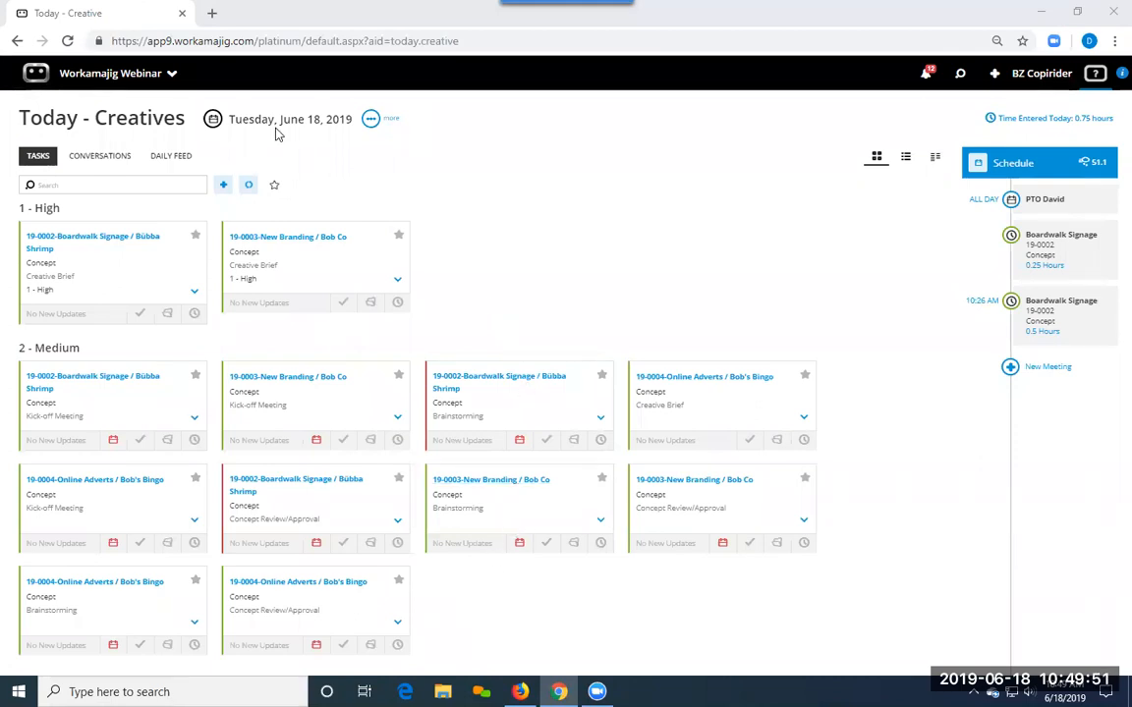
{"action": "left_click", "coordinate": [659, 423]}
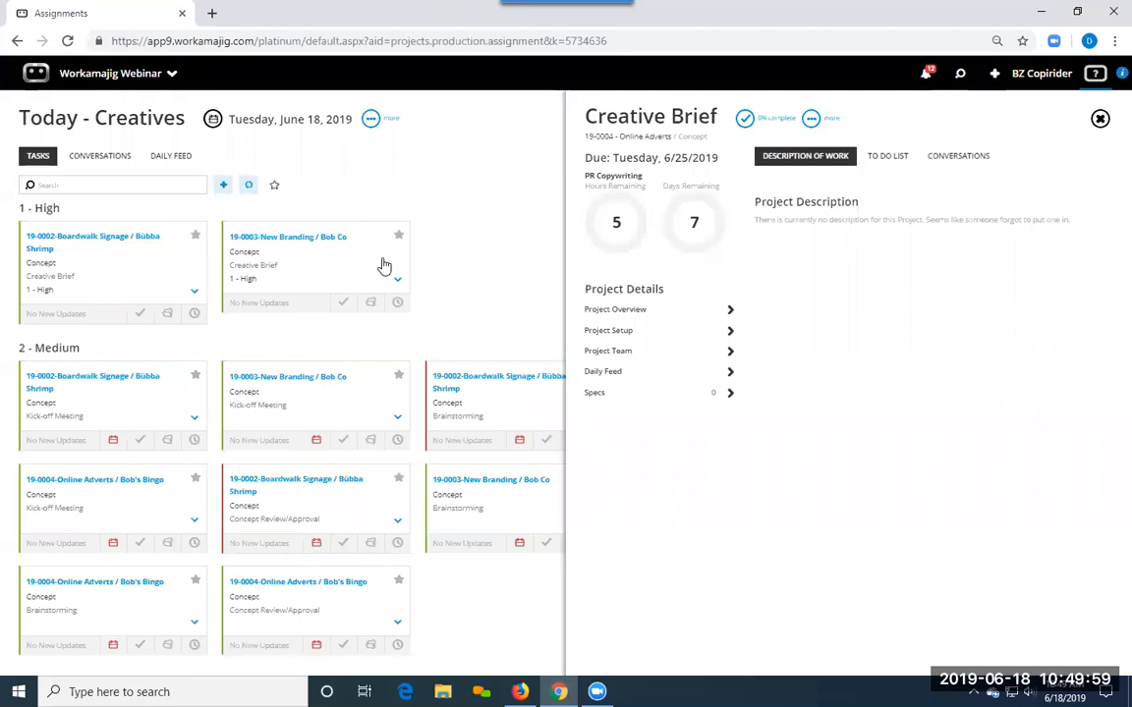
{"action": "left_click", "coordinate": [305, 275]}
{"action": "left_click", "coordinate": [879, 156]}
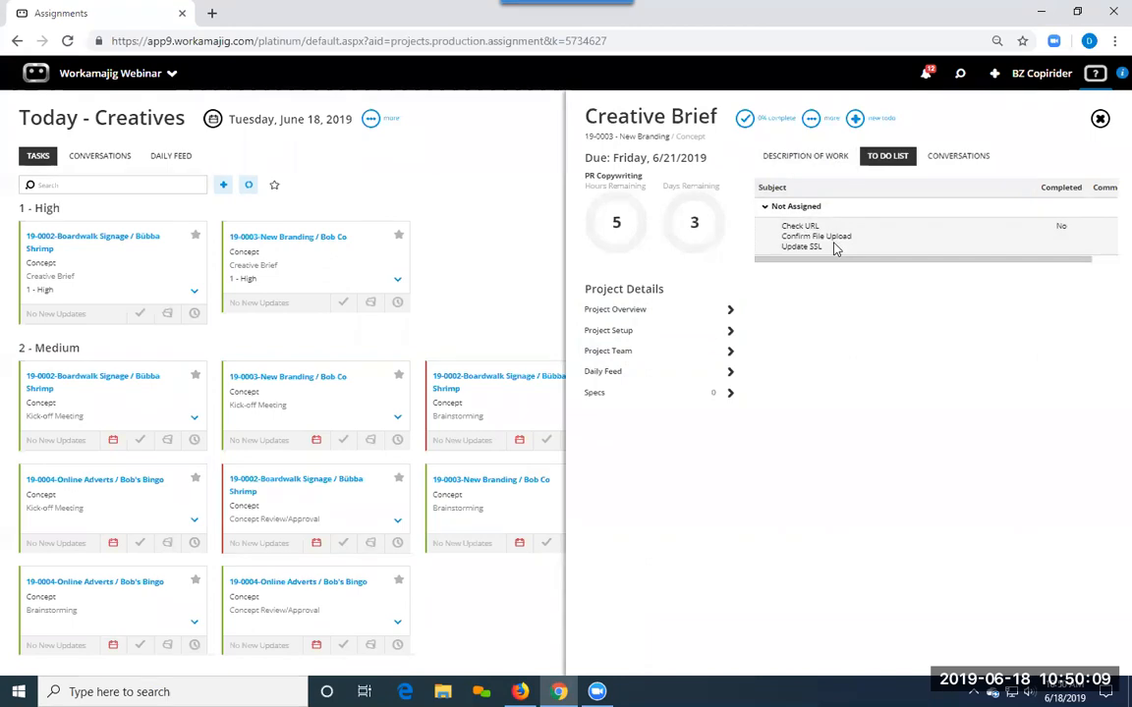
Open the unassigned to-do, review its editable details and Assigned To choices, and cancel the edits.
{"action": "left_click", "coordinate": [786, 251]}
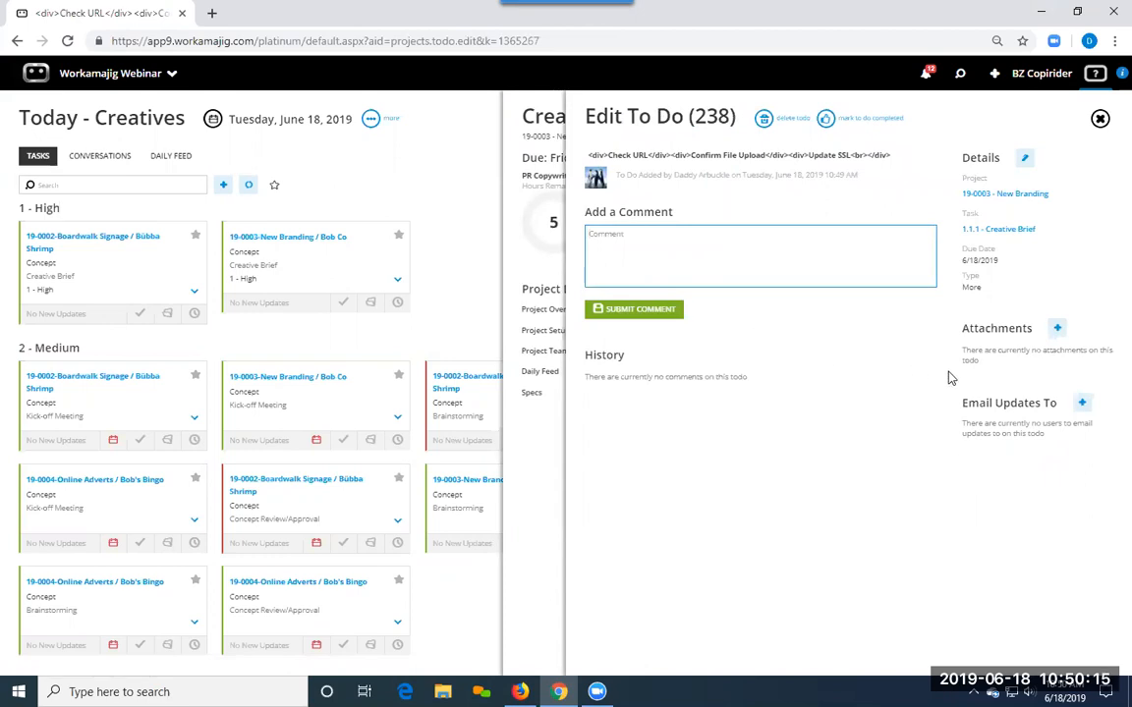
{"action": "left_click", "coordinate": [1024, 158]}
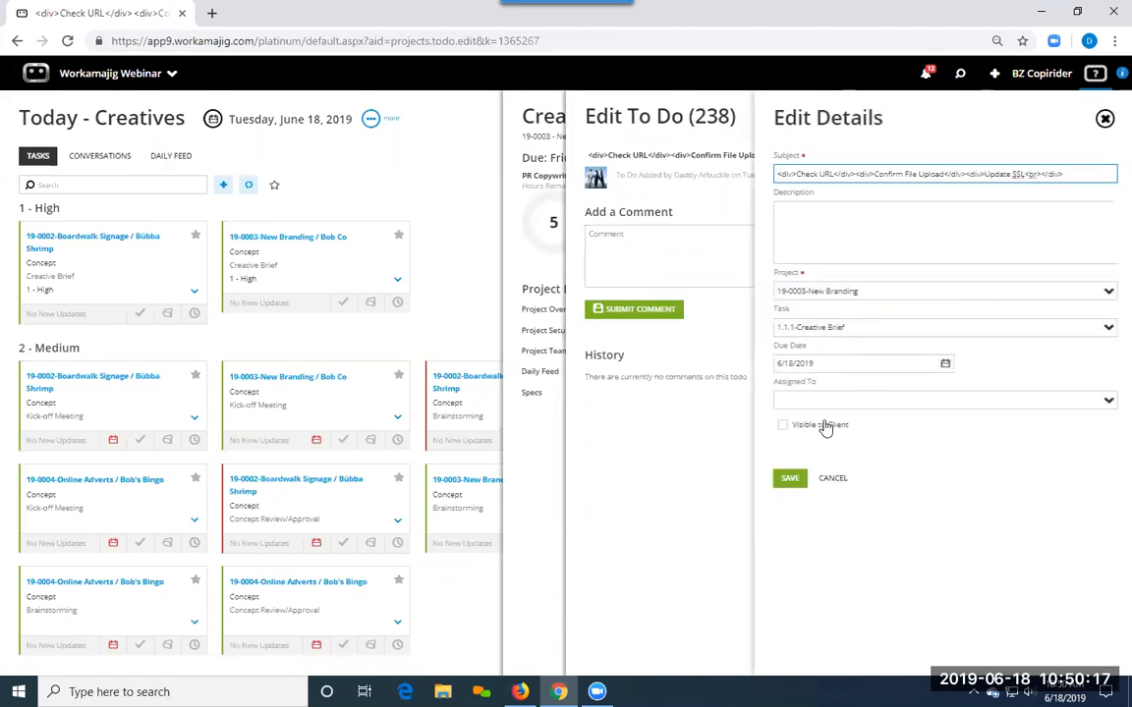
{"action": "left_click", "coordinate": [1111, 403]}
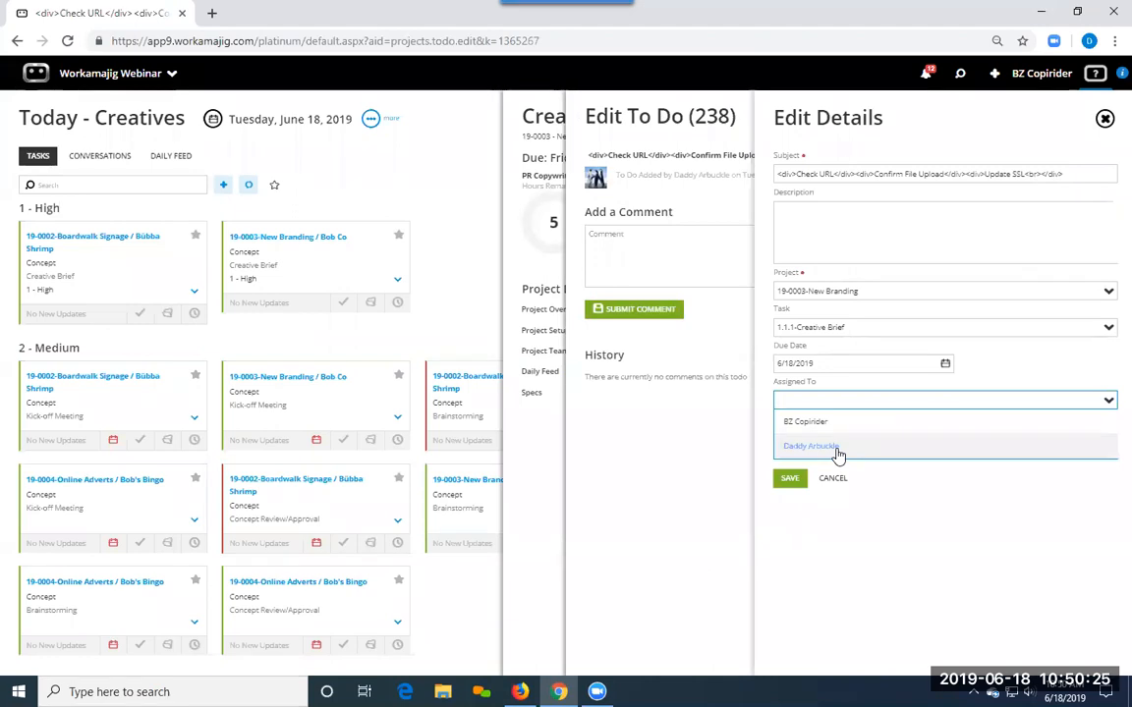
{"action": "left_click", "coordinate": [845, 481]}
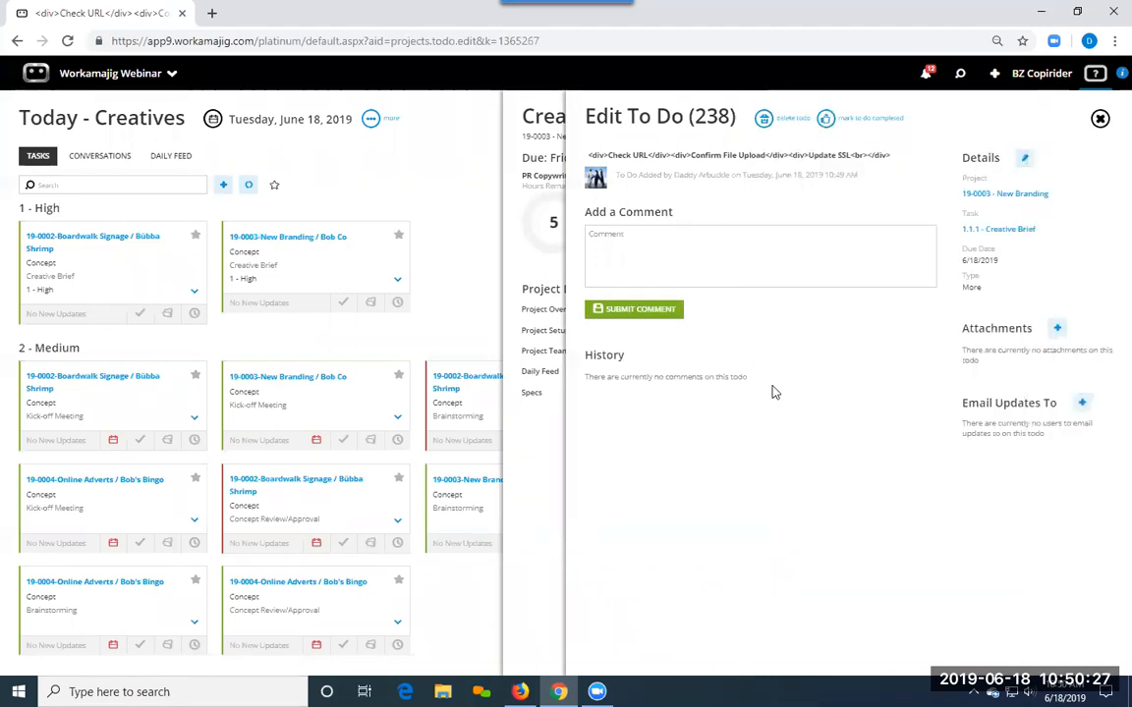
{"action": "left_click", "coordinate": [1023, 159]}
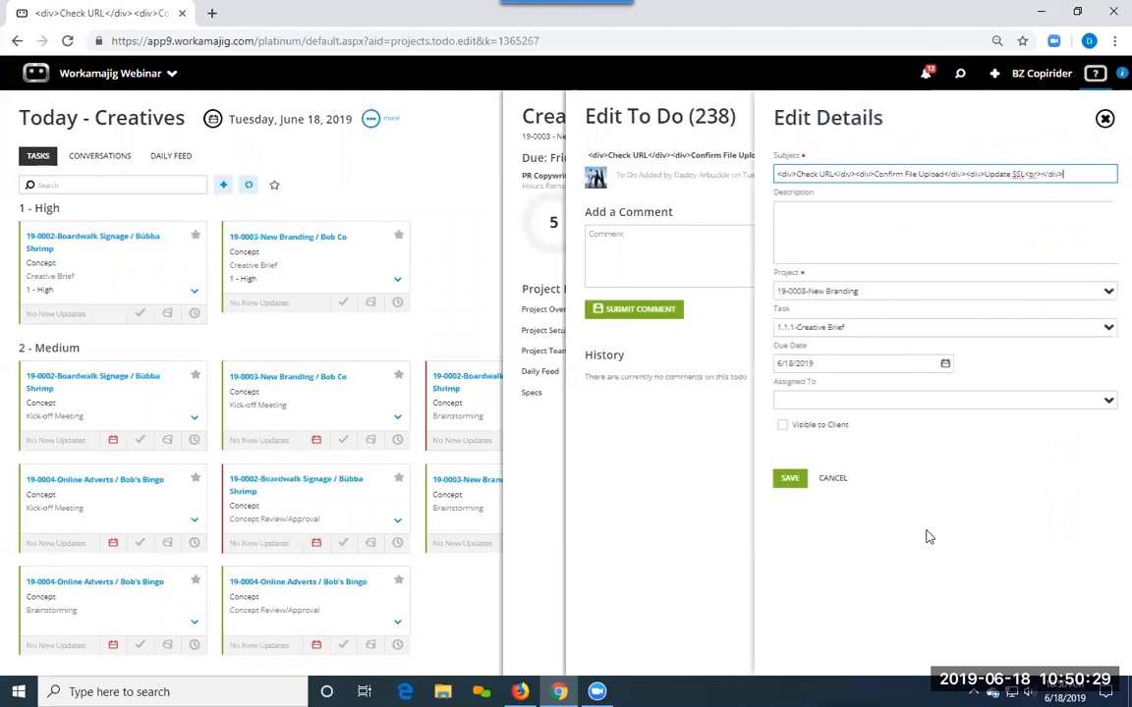
{"action": "left_click", "coordinate": [834, 478]}
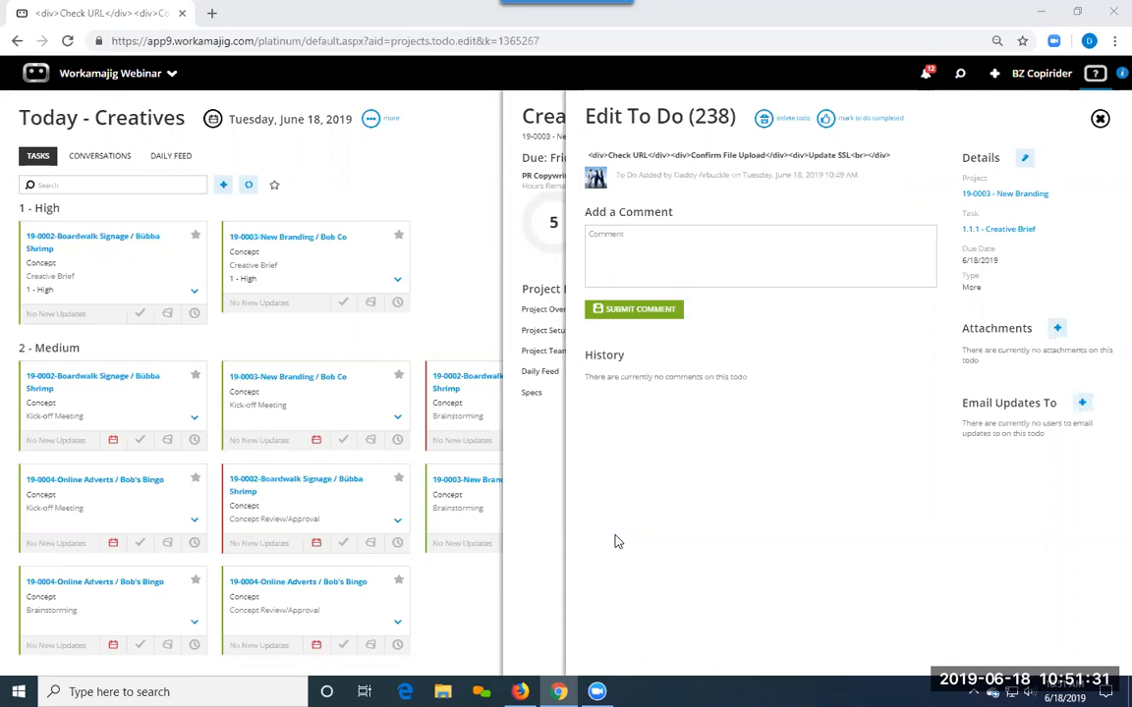
Go to the project manager's Today page, open the All To Do Items view, and run an unfiltered search.
{"action": "left_click", "coordinate": [137, 74]}
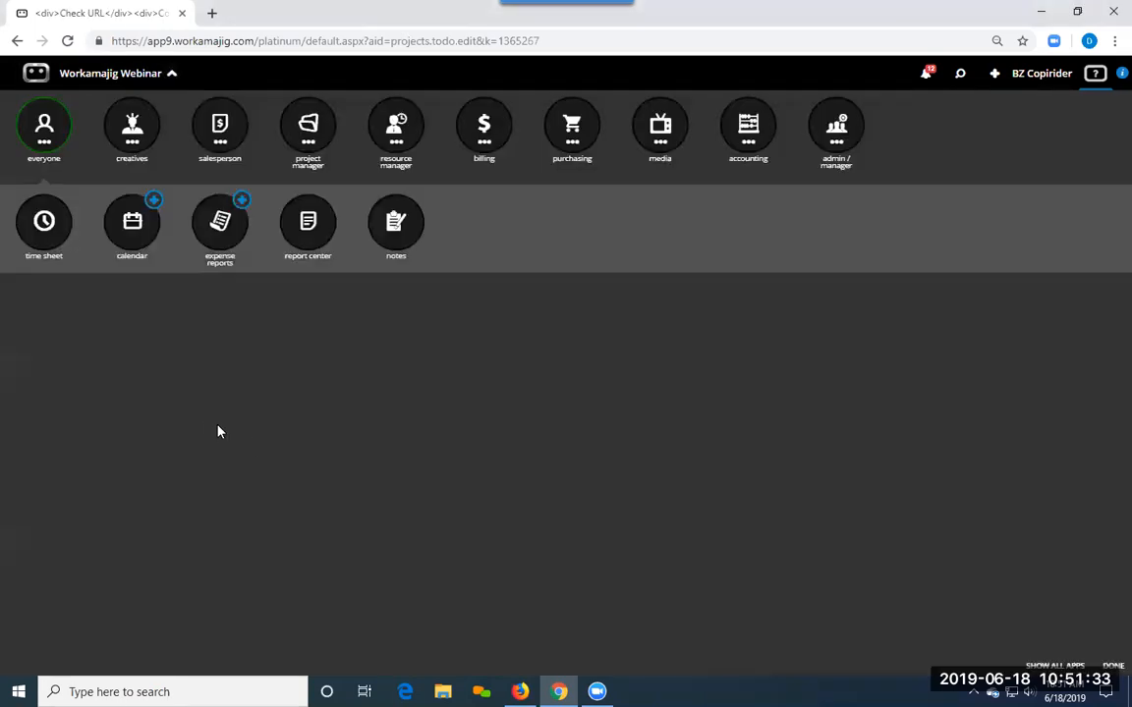
{"action": "left_click", "coordinate": [306, 142]}
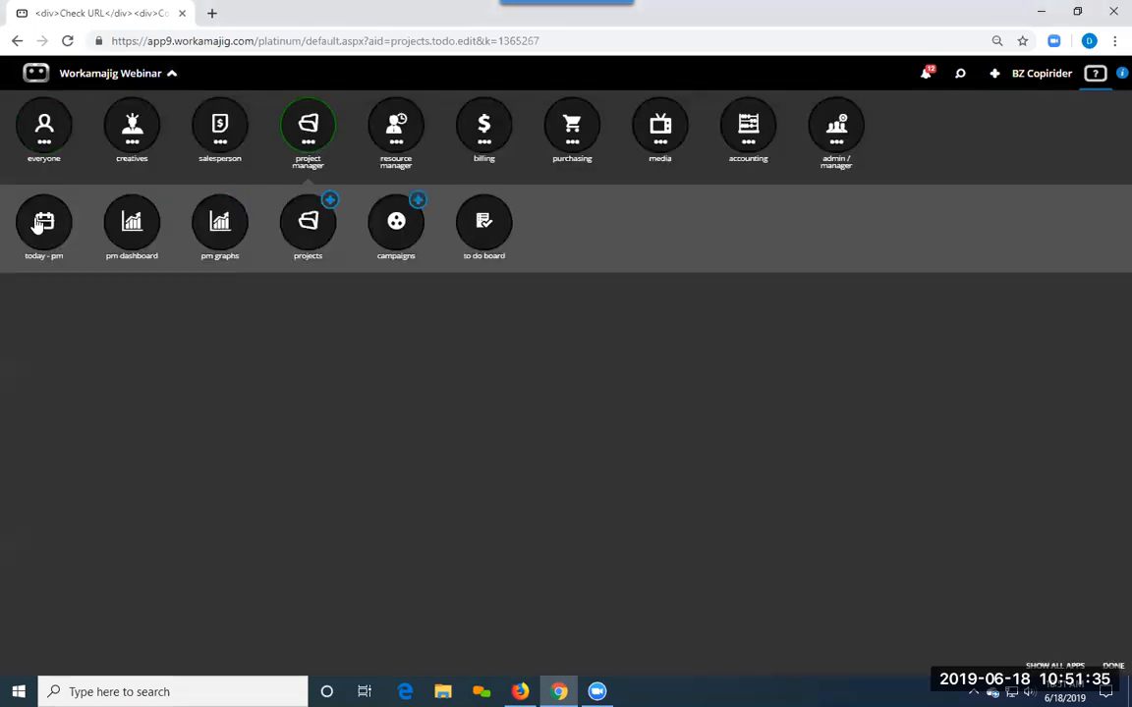
{"action": "left_click", "coordinate": [39, 224]}
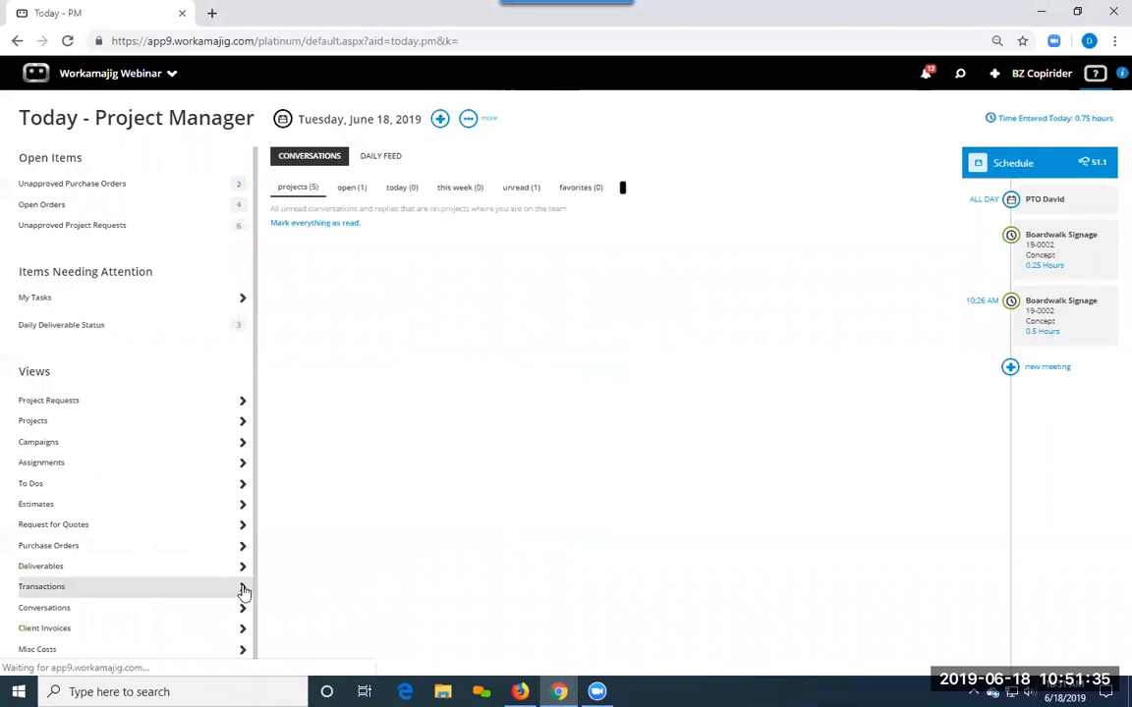
{"action": "left_click", "coordinate": [44, 489]}
{"action": "left_click", "coordinate": [996, 160]}
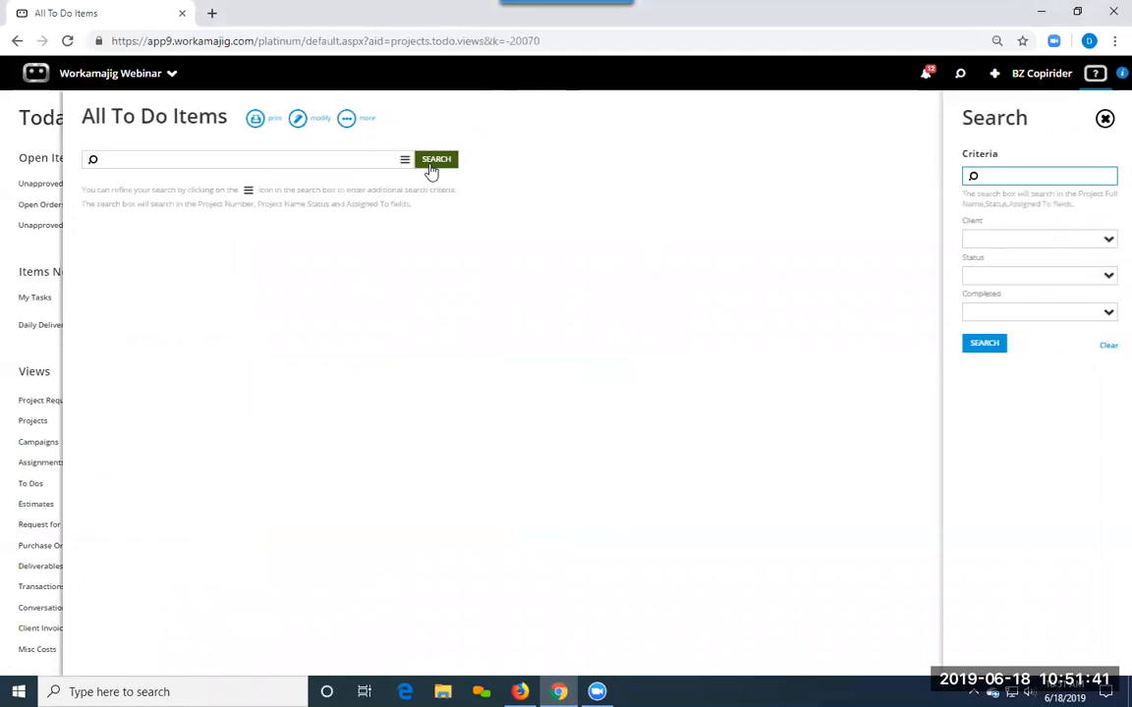
{"action": "left_click", "coordinate": [431, 165]}
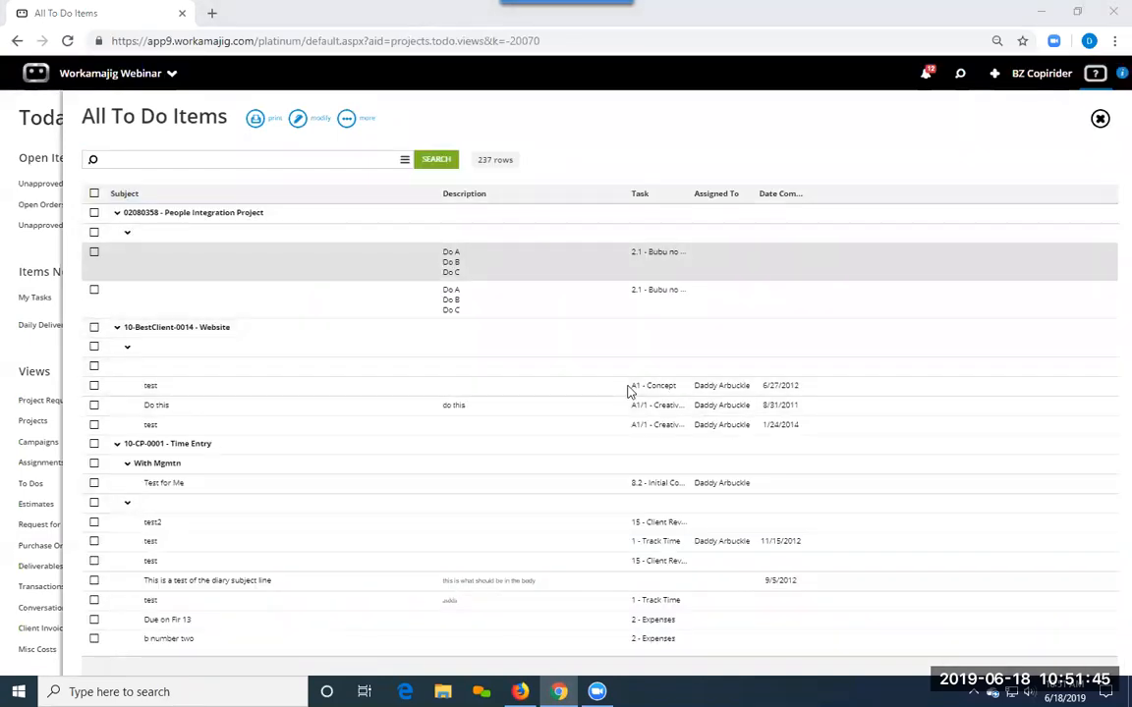
Select the first People Integration Project to-do, open it to view its details, and close it.
{"action": "left_click", "coordinate": [94, 253]}
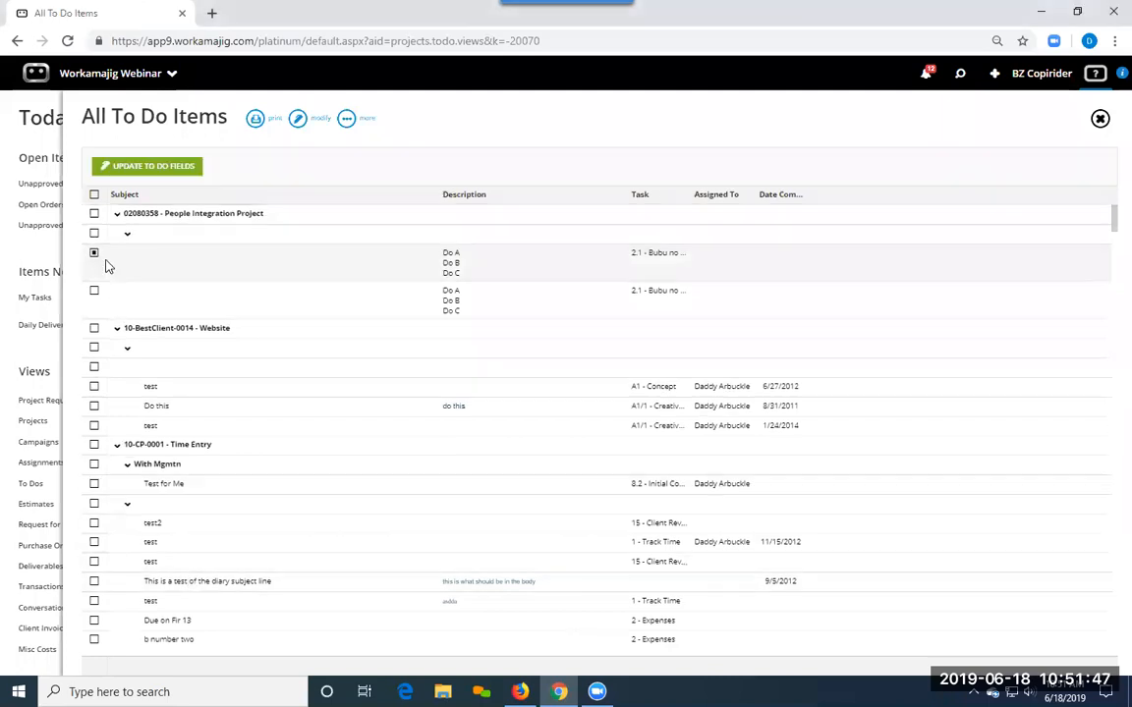
{"action": "left_click", "coordinate": [207, 266]}
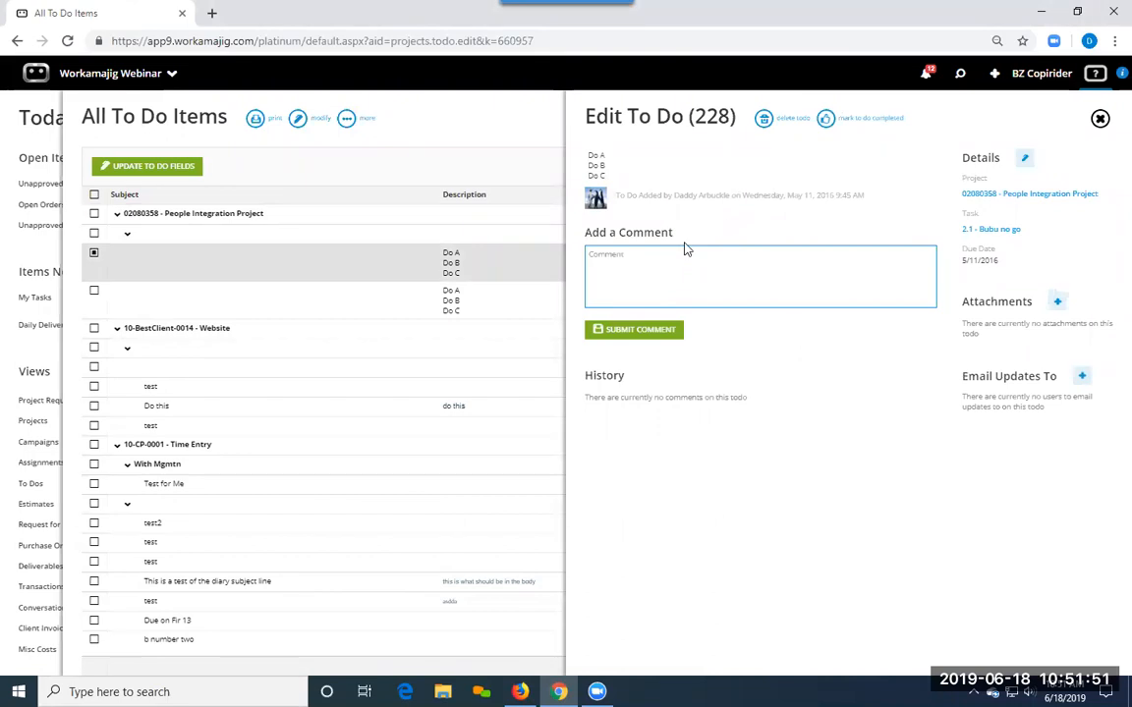
{"action": "left_click", "coordinate": [434, 127]}
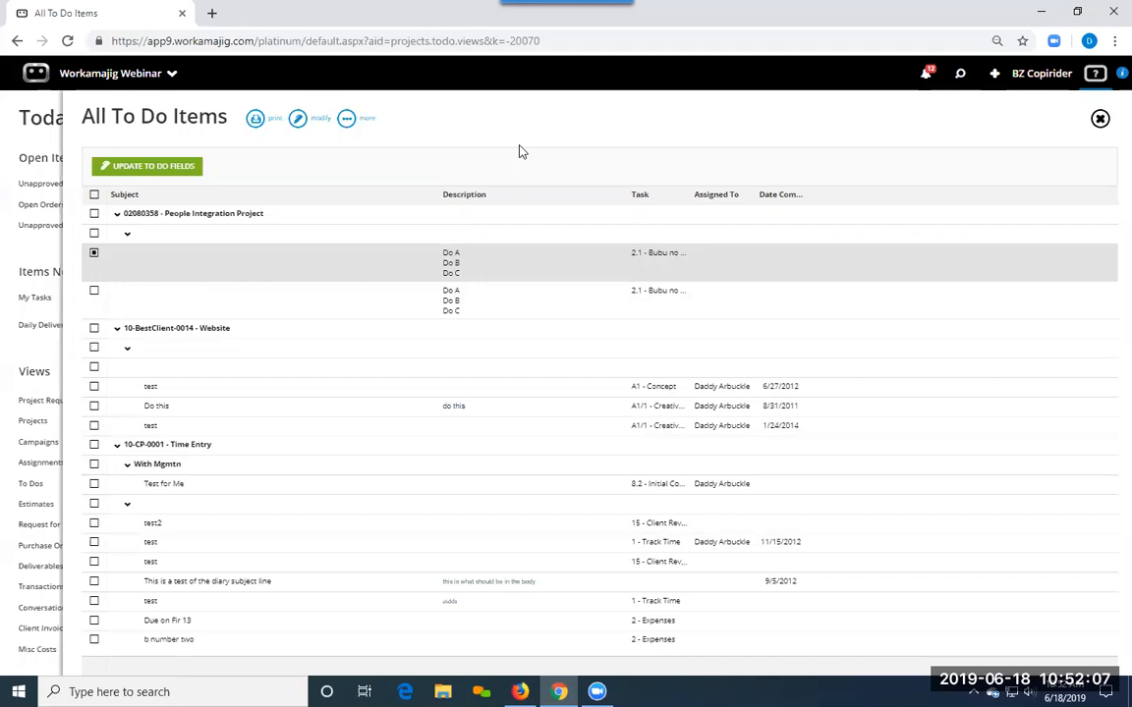
Open the All To Do Items view's filter settings, browse the fields available for a new filter row, and abandon the row.
{"action": "left_click", "coordinate": [300, 119]}
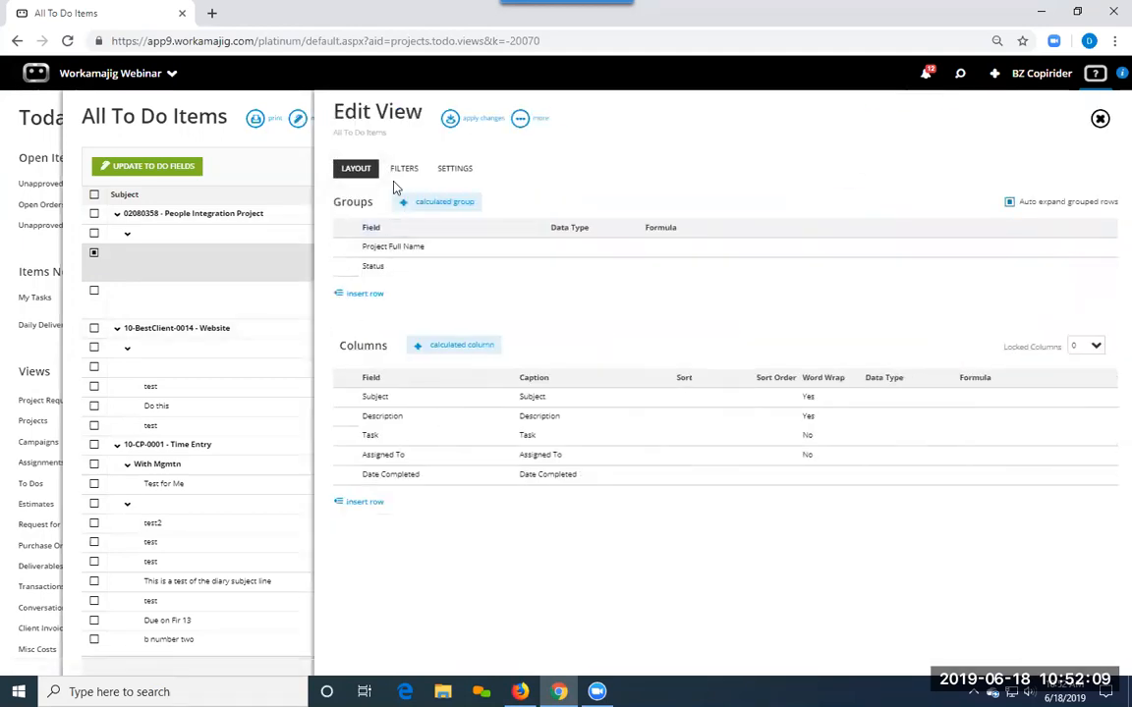
{"action": "left_click", "coordinate": [403, 169]}
{"action": "left_click", "coordinate": [362, 305]}
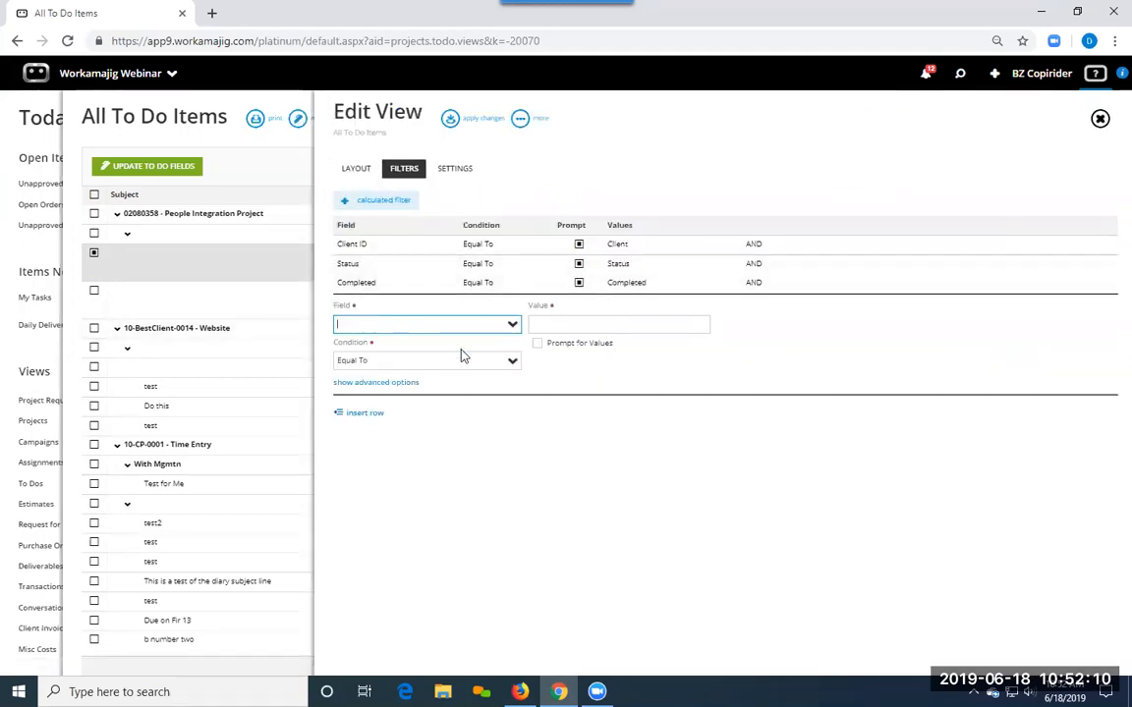
{"action": "left_click", "coordinate": [512, 325]}
{"action": "left_click_drag", "start_coordinate": [525, 363], "coordinate": [524, 425]}
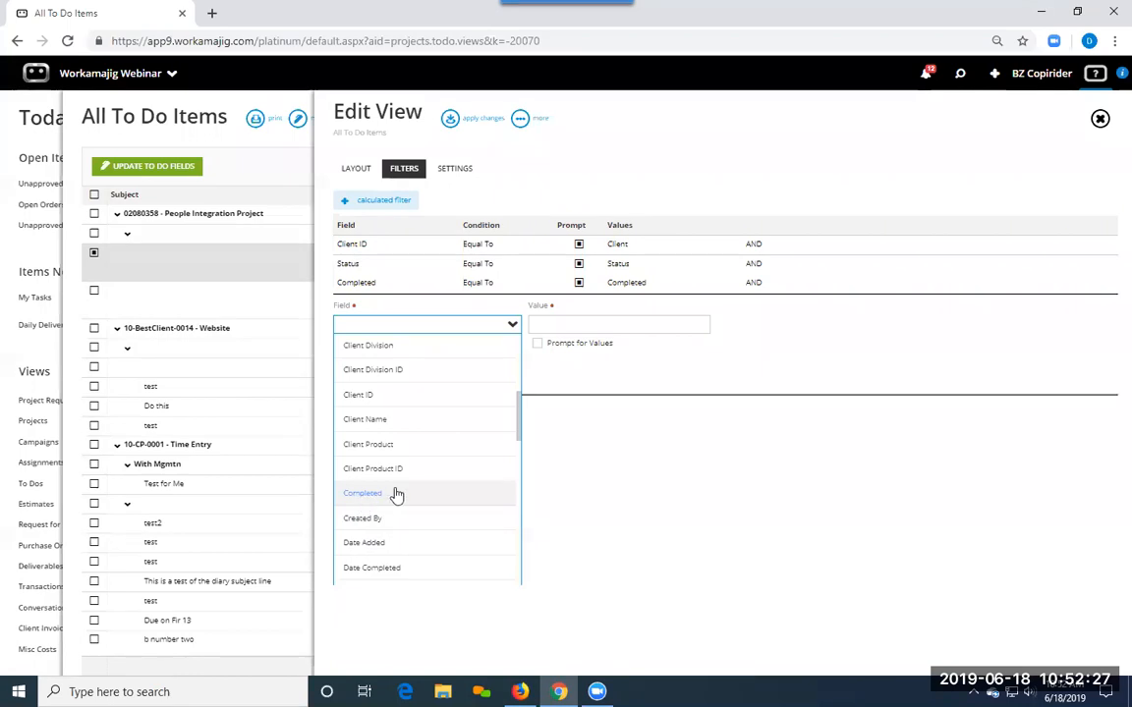
{"action": "left_click_drag", "start_coordinate": [519, 427], "coordinate": [521, 364]}
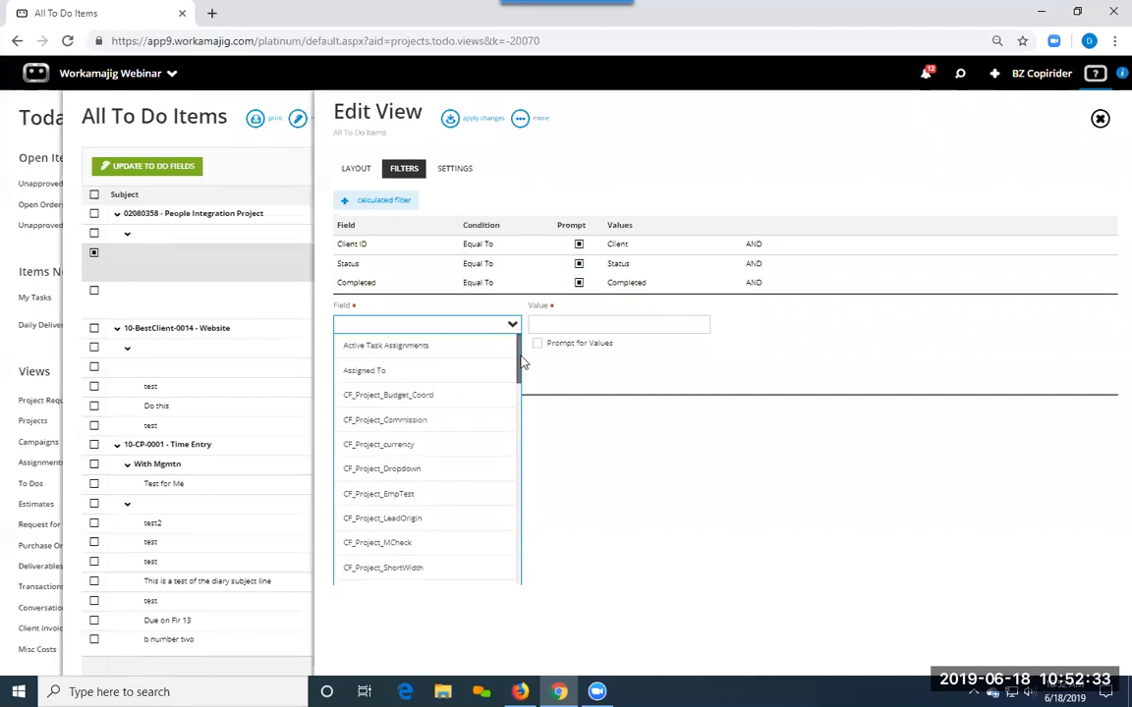
{"action": "left_click_drag", "start_coordinate": [522, 368], "coordinate": [529, 485]}
{"action": "left_click", "coordinate": [677, 140]}
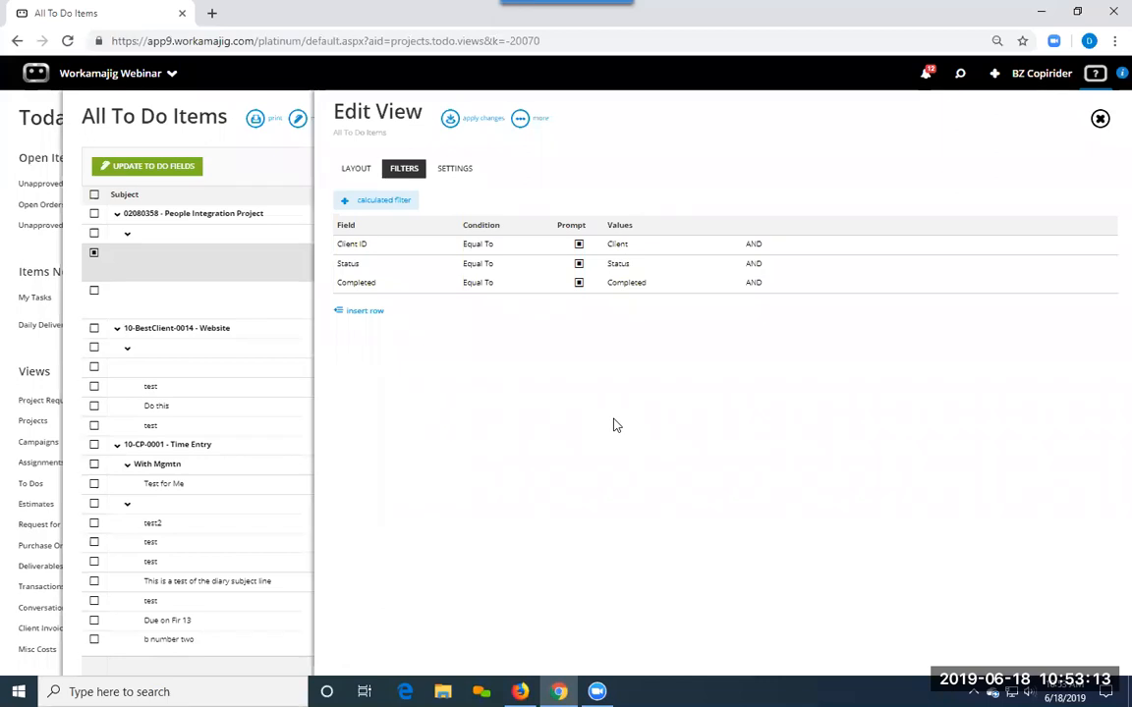
Leave the view editor and open the creatives' Today page.
{"action": "left_click", "coordinate": [18, 353]}
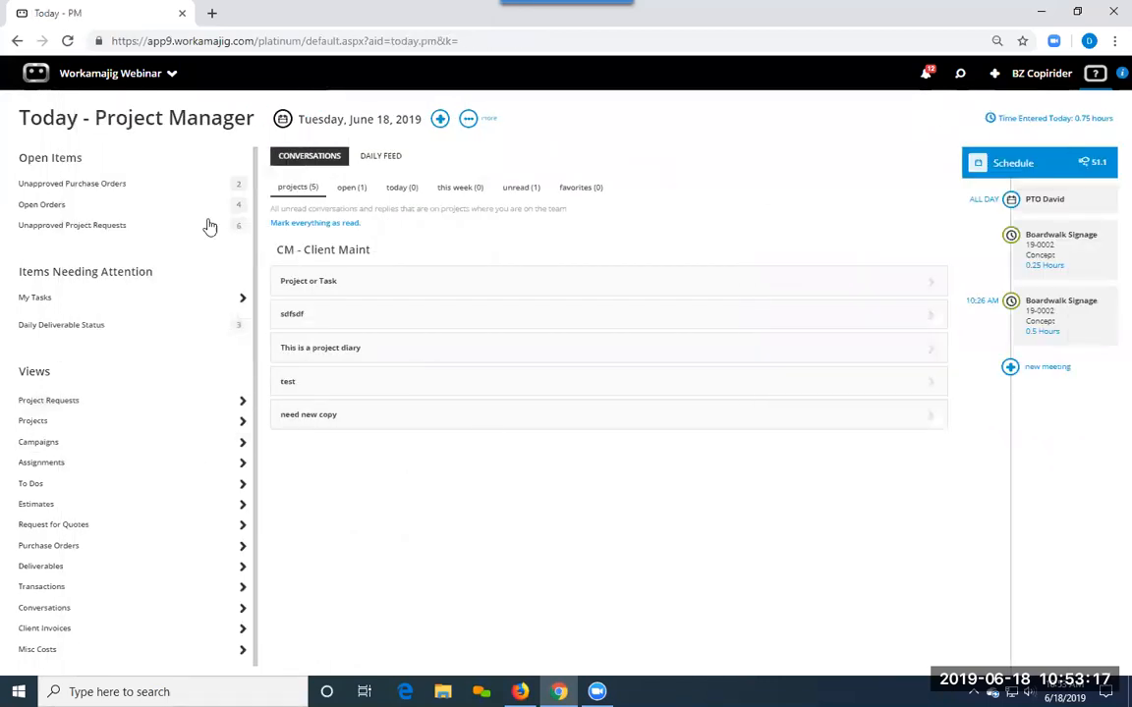
{"action": "left_click", "coordinate": [125, 84]}
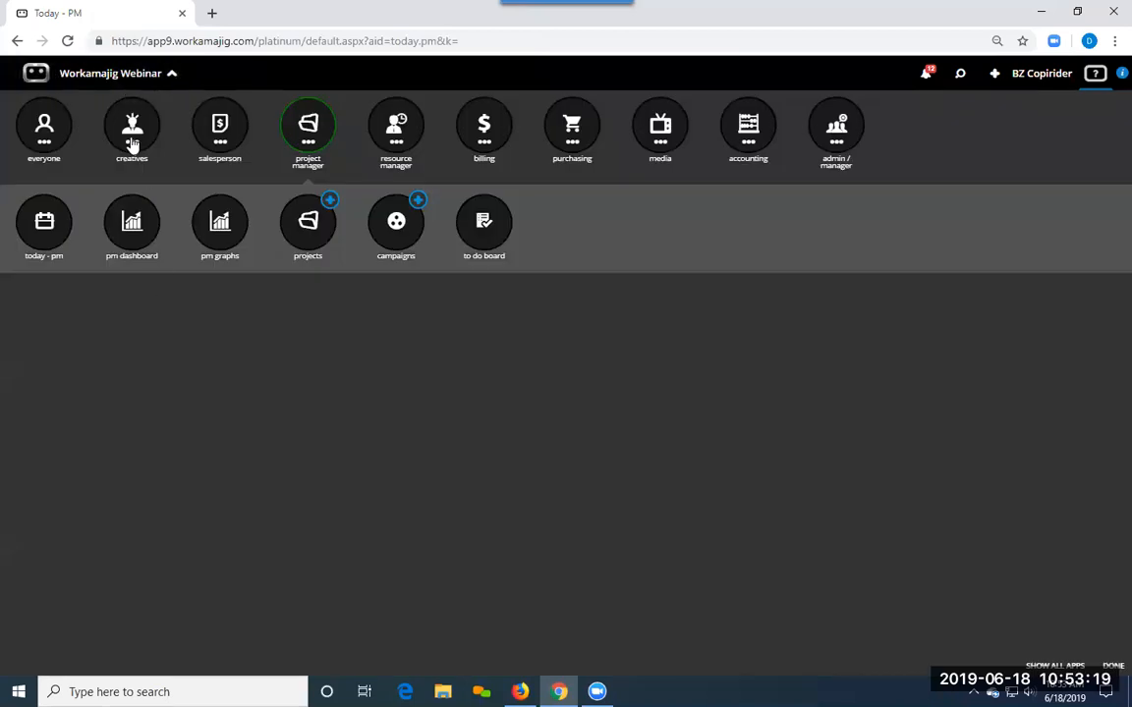
{"action": "left_click", "coordinate": [118, 128]}
{"action": "left_click", "coordinate": [44, 228]}
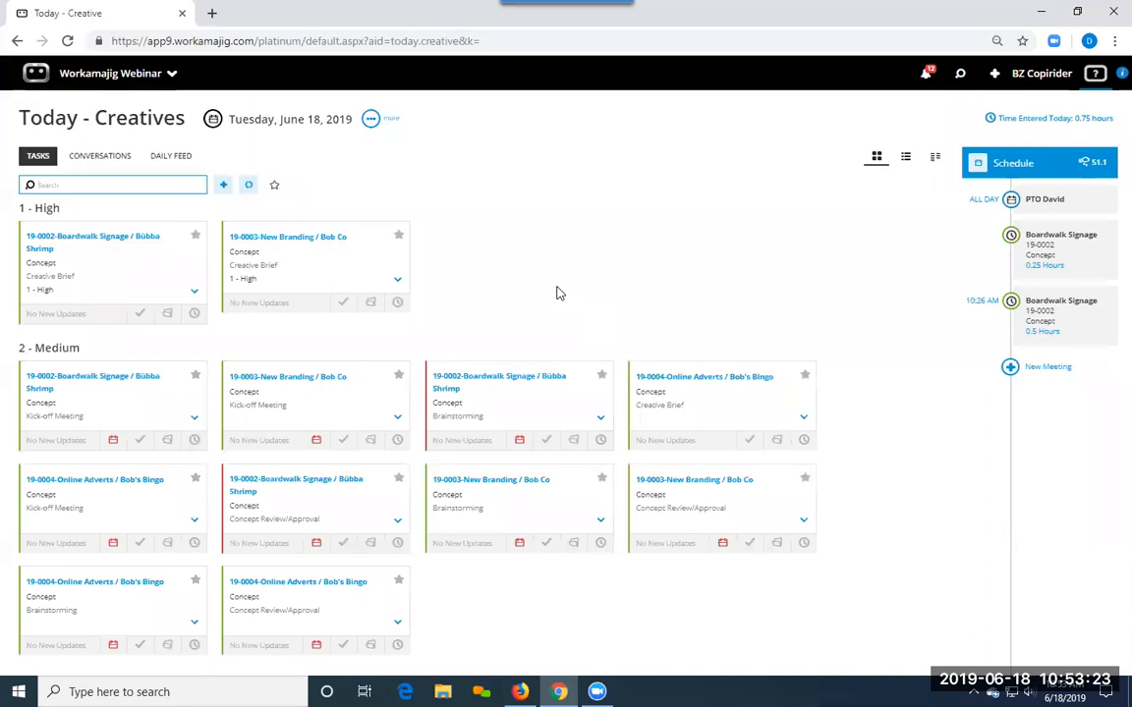
{"action": "left_click", "coordinate": [556, 293]}
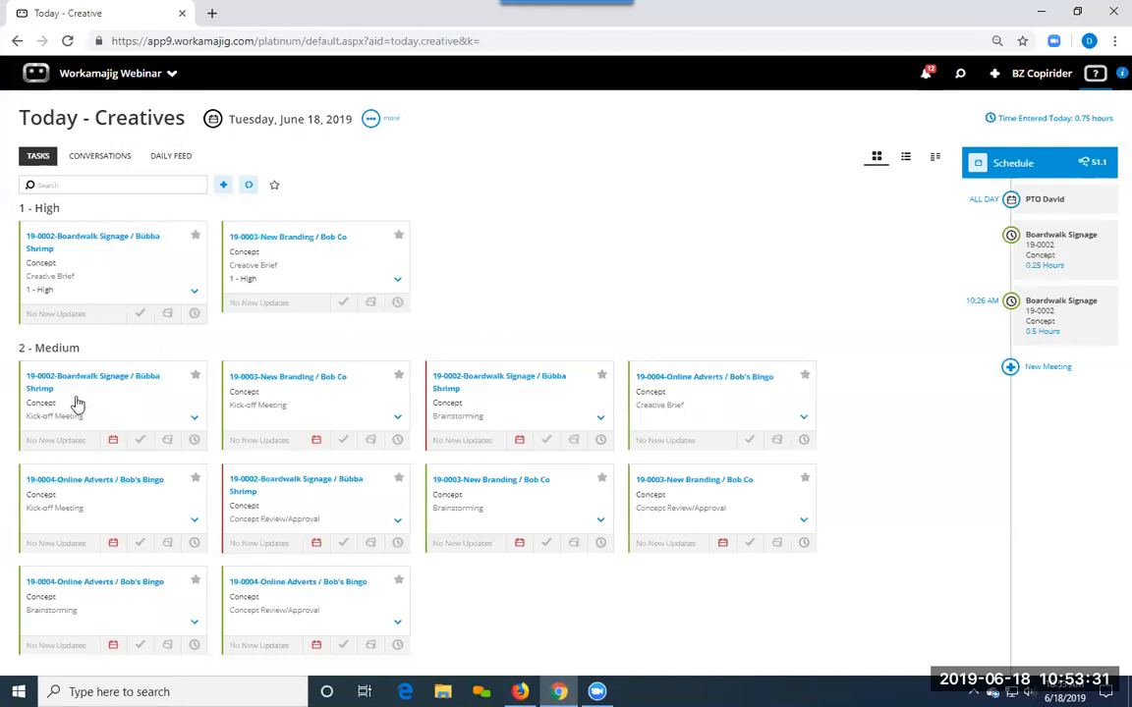
Limit the creatives' task display to Completed Predecessors Only, save the options, and open the System Settings for the page.
{"action": "left_click", "coordinate": [369, 119]}
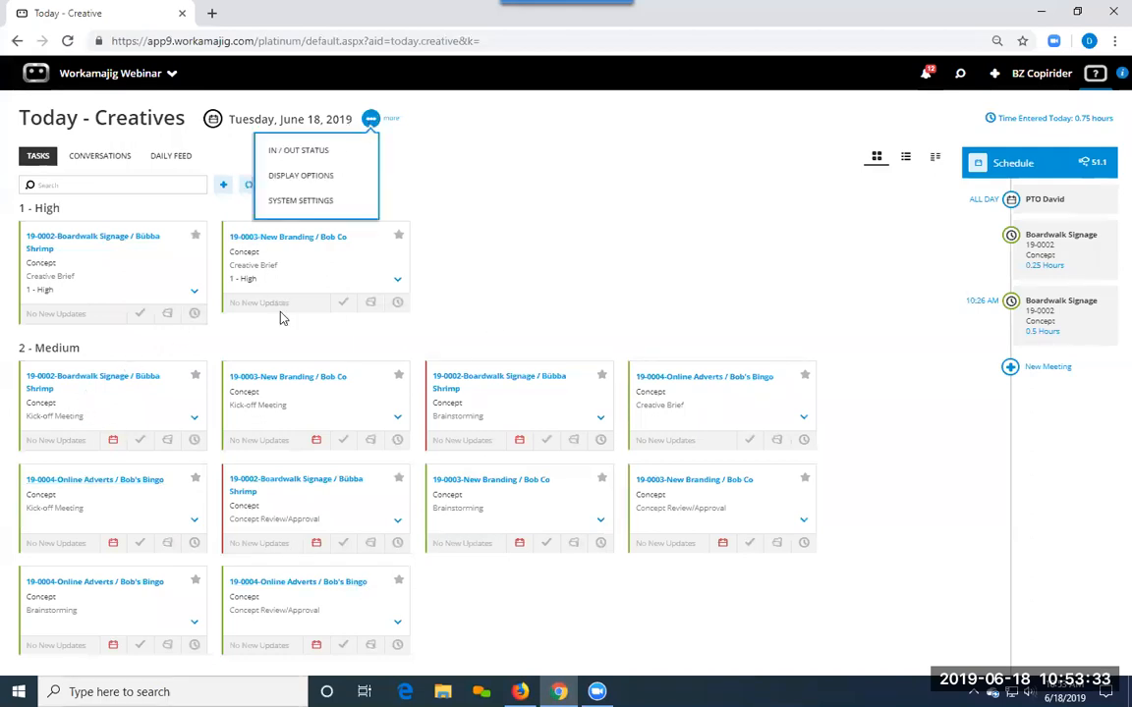
{"action": "left_click", "coordinate": [314, 175]}
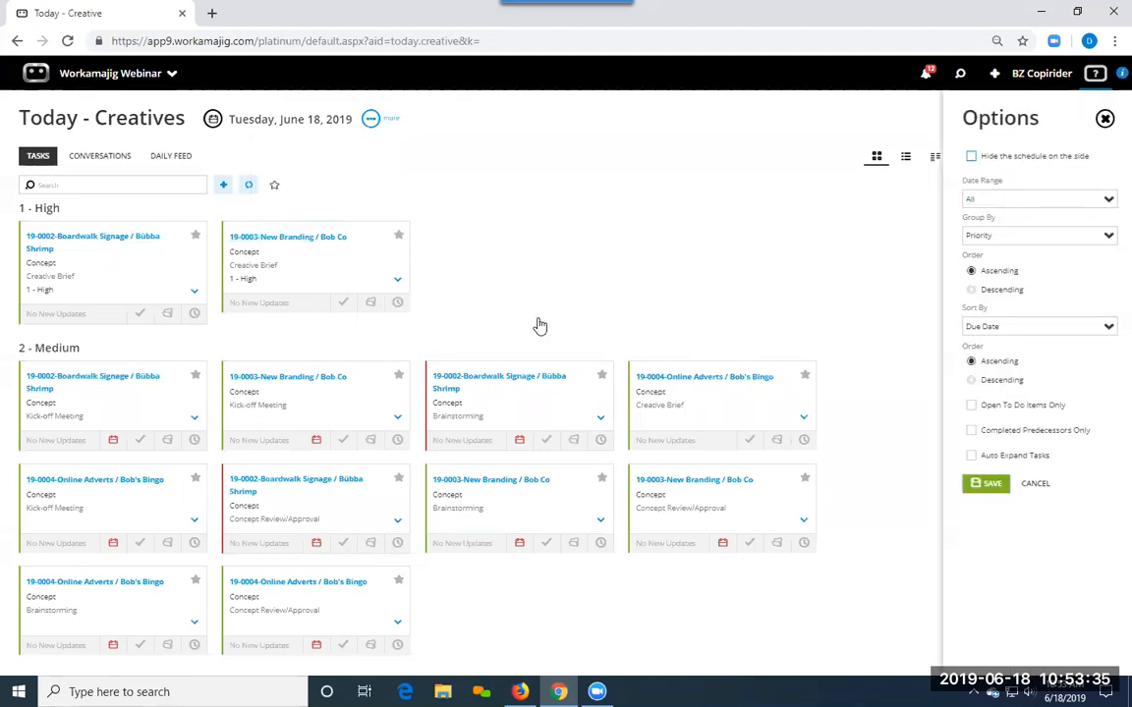
{"action": "left_click", "coordinate": [970, 431]}
{"action": "left_click", "coordinate": [991, 485]}
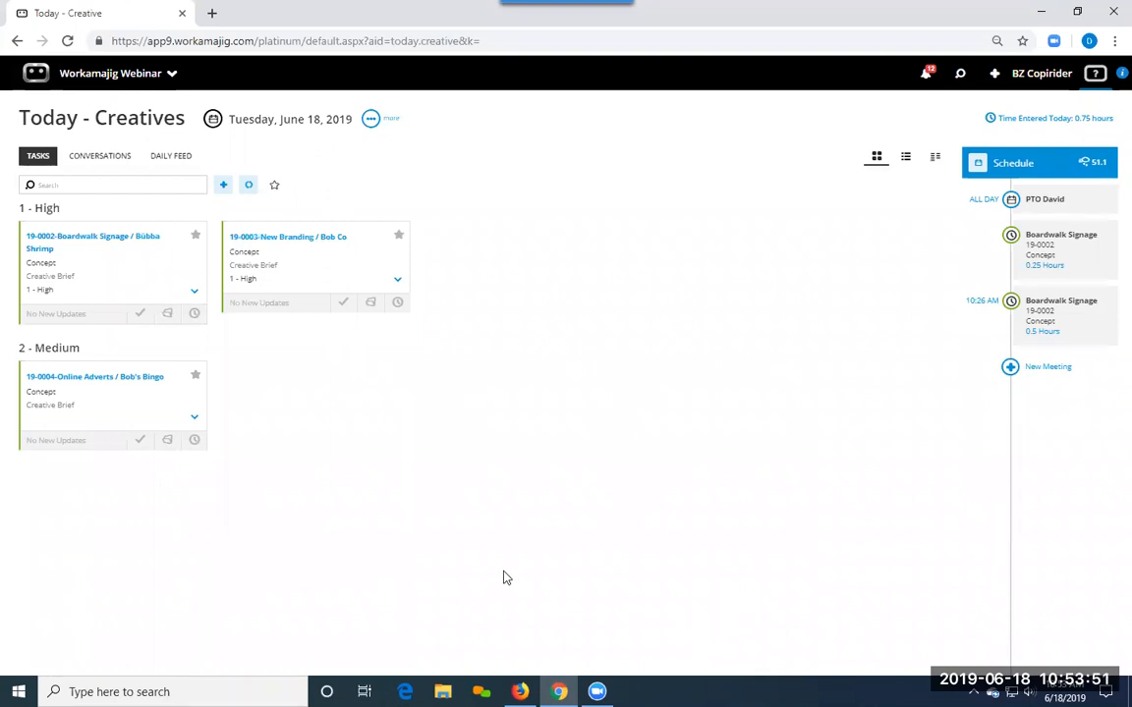
{"action": "left_click", "coordinate": [373, 120]}
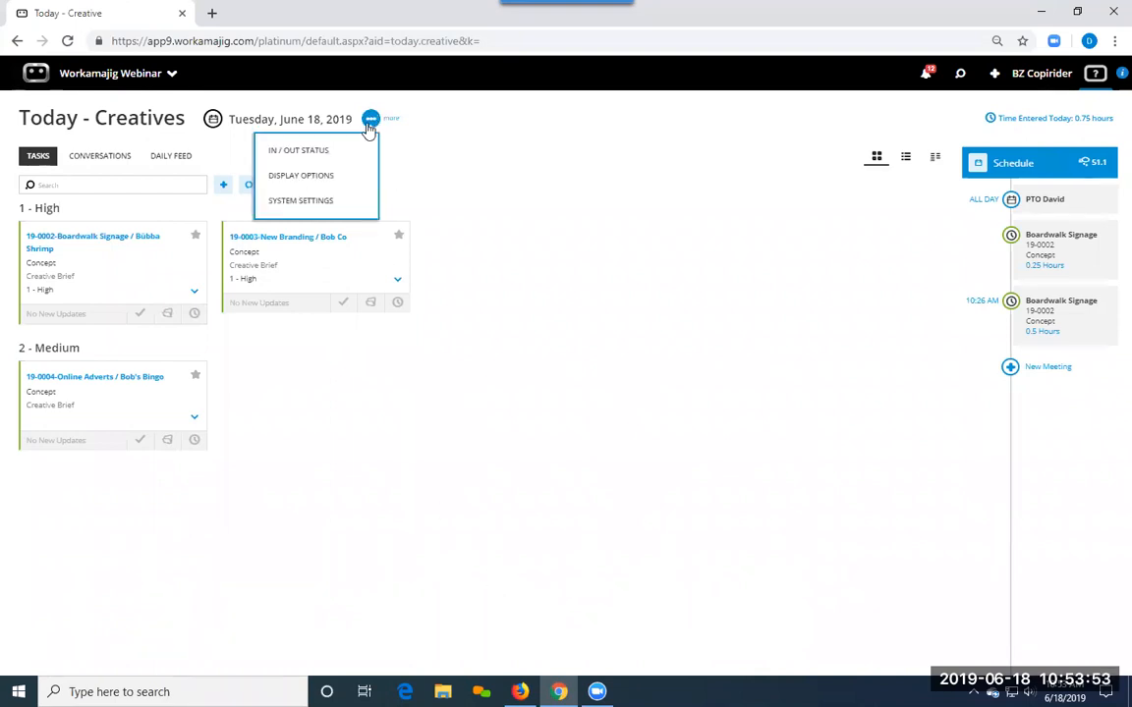
{"action": "left_click", "coordinate": [329, 199]}
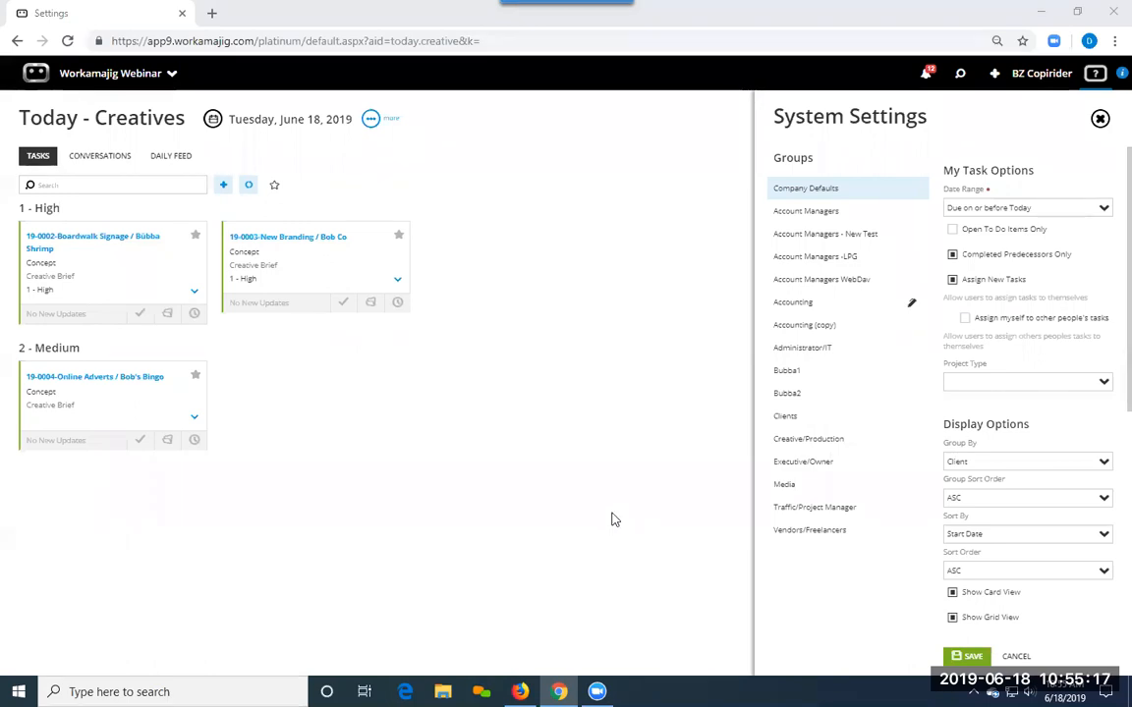
Open support.workamajig.com in a new browser tab and go to the Webinars article within the Video Guides.
{"action": "left_click", "coordinate": [212, 14]}
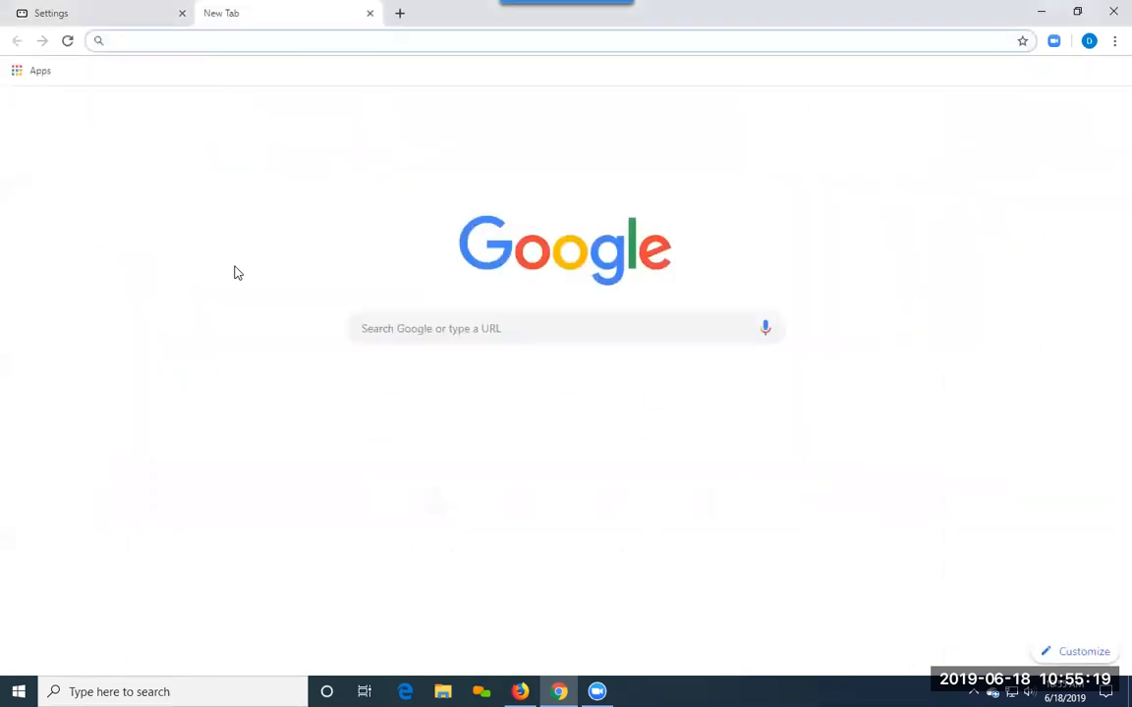
{"action": "type", "text": "supp"}
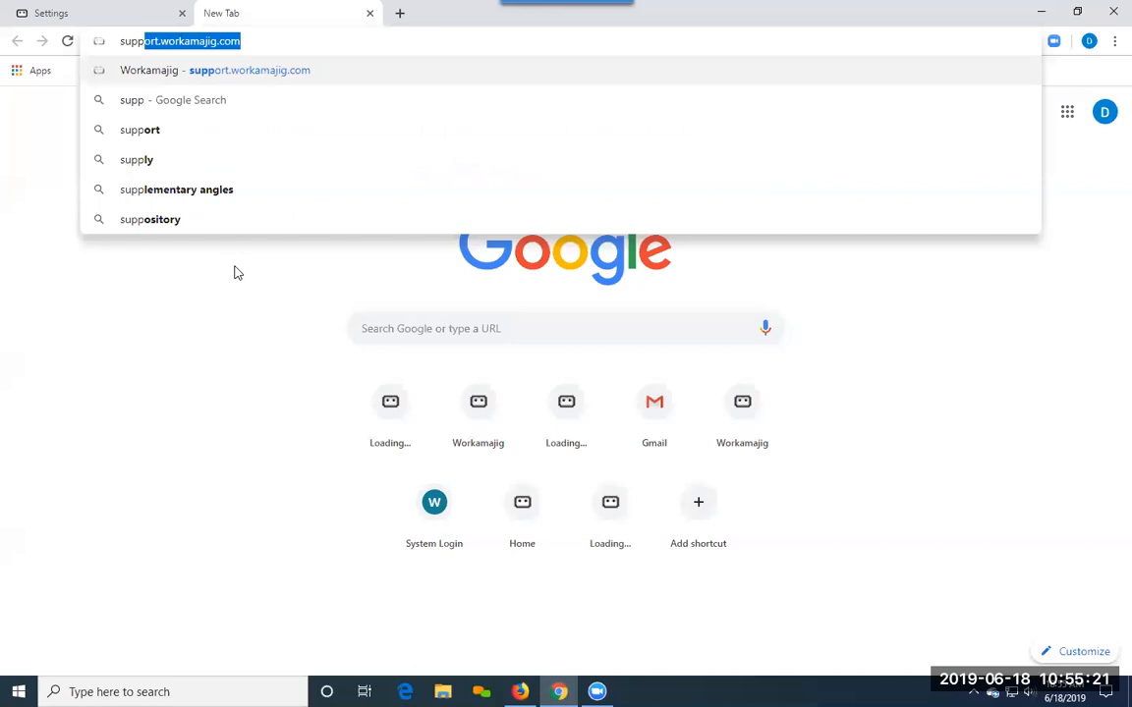
{"action": "key", "text": "Return"}
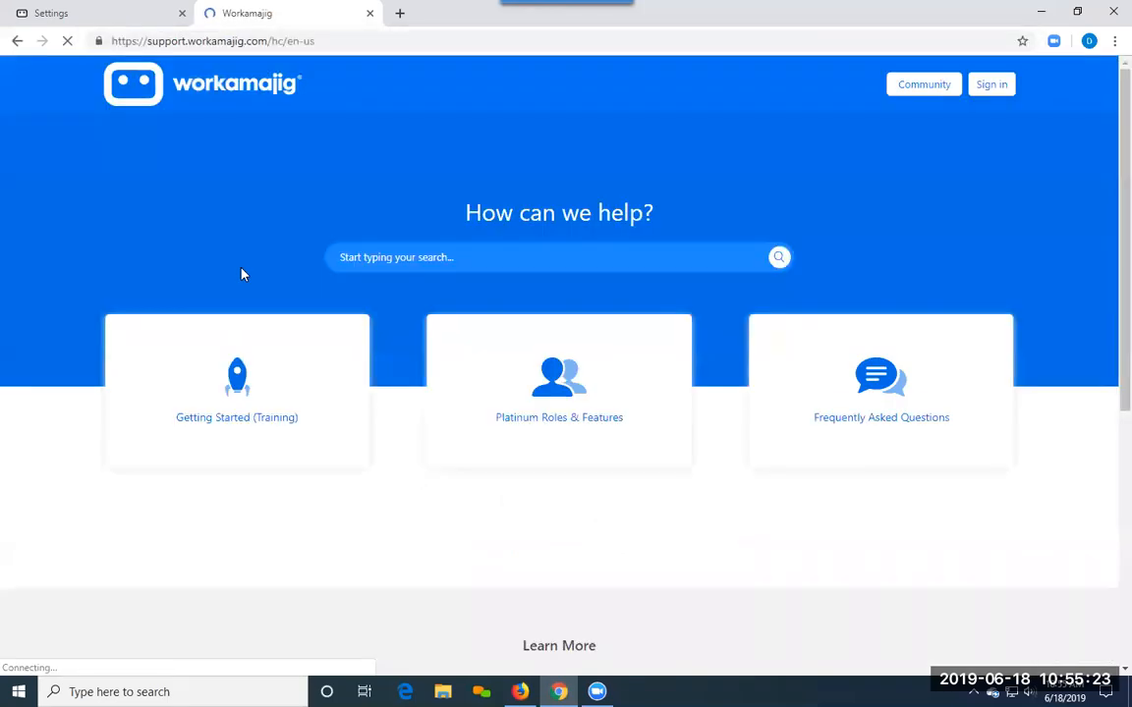
{"action": "scroll", "coordinate": [387, 549], "scroll_direction": "down", "scroll_amount": 4}
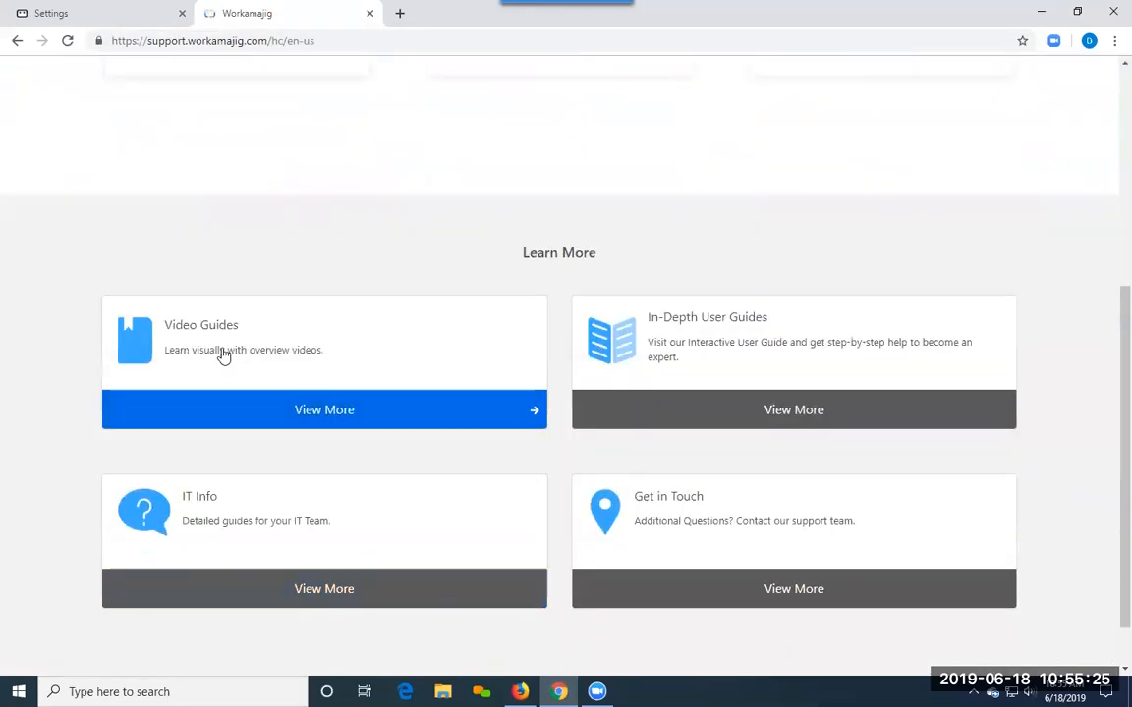
{"action": "left_click", "coordinate": [220, 348]}
{"action": "scroll", "coordinate": [240, 358], "scroll_direction": "down", "scroll_amount": 3}
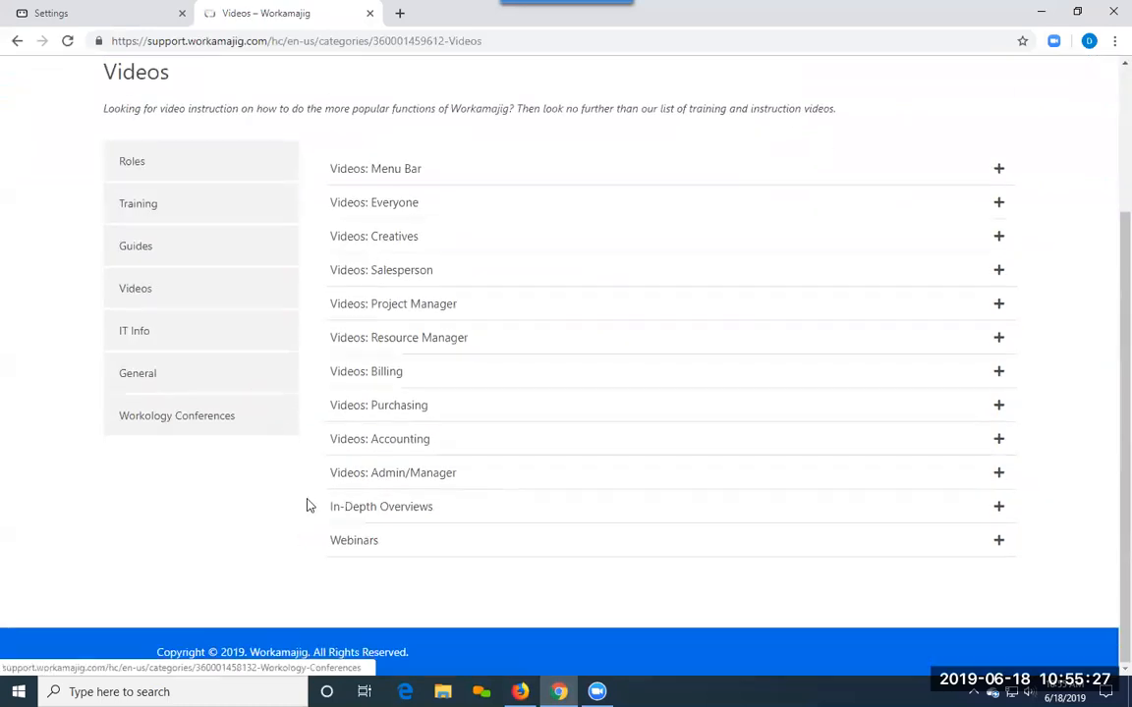
{"action": "left_click", "coordinate": [356, 542]}
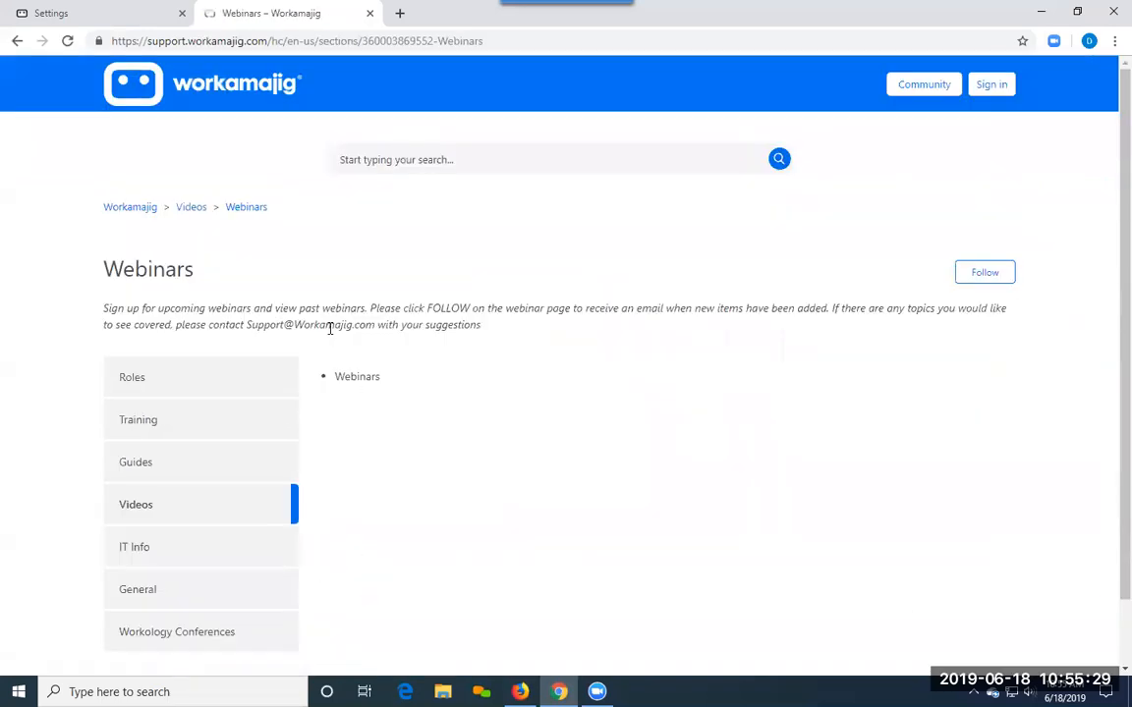
{"action": "left_click", "coordinate": [362, 381]}
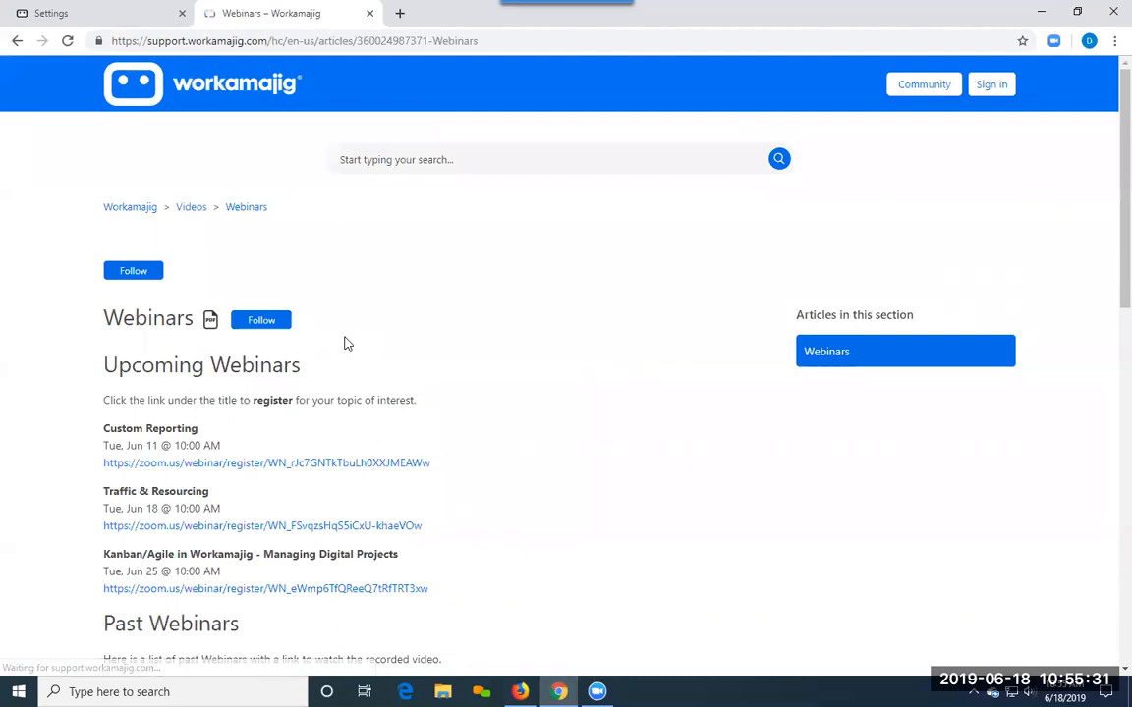
Review the upcoming and past webinars listed in the Webinars article.
{"action": "scroll", "coordinate": [182, 327], "scroll_direction": "down", "scroll_amount": 2}
{"action": "scroll", "coordinate": [182, 327], "scroll_direction": "down", "scroll_amount": 3}
{"action": "scroll", "coordinate": [313, 434], "scroll_direction": "up", "scroll_amount": 5}
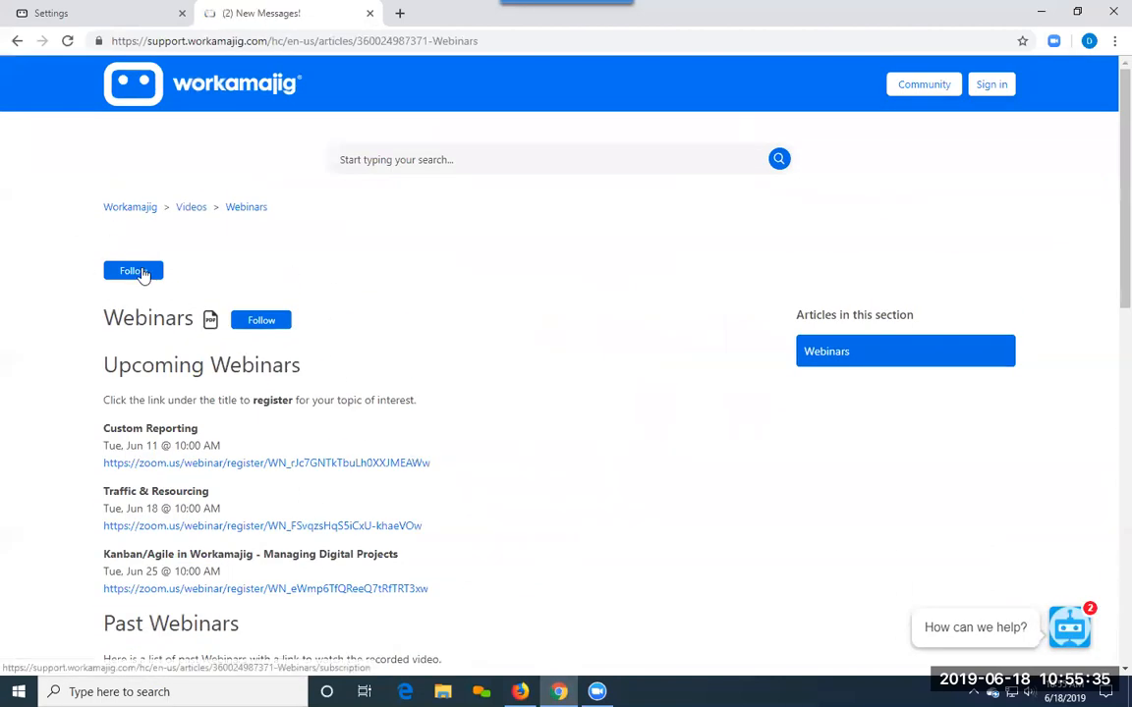
{"action": "scroll", "coordinate": [340, 593], "scroll_direction": "down", "scroll_amount": 3}
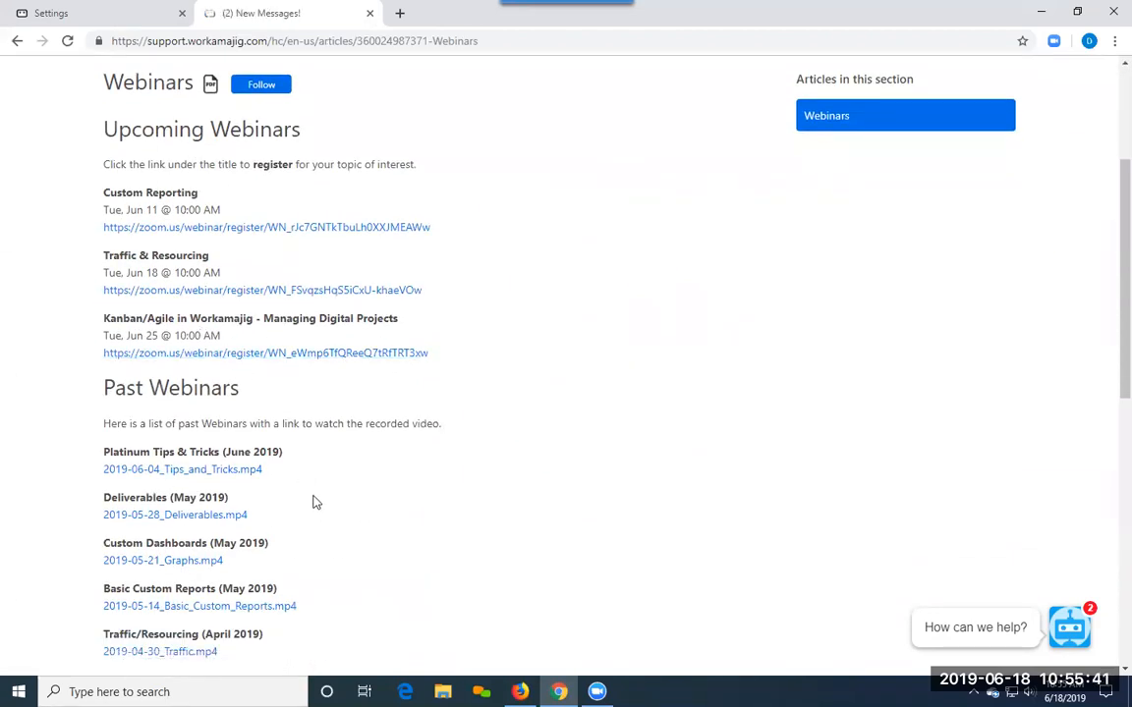
{"action": "scroll", "coordinate": [437, 577], "scroll_direction": "up", "scroll_amount": 3}
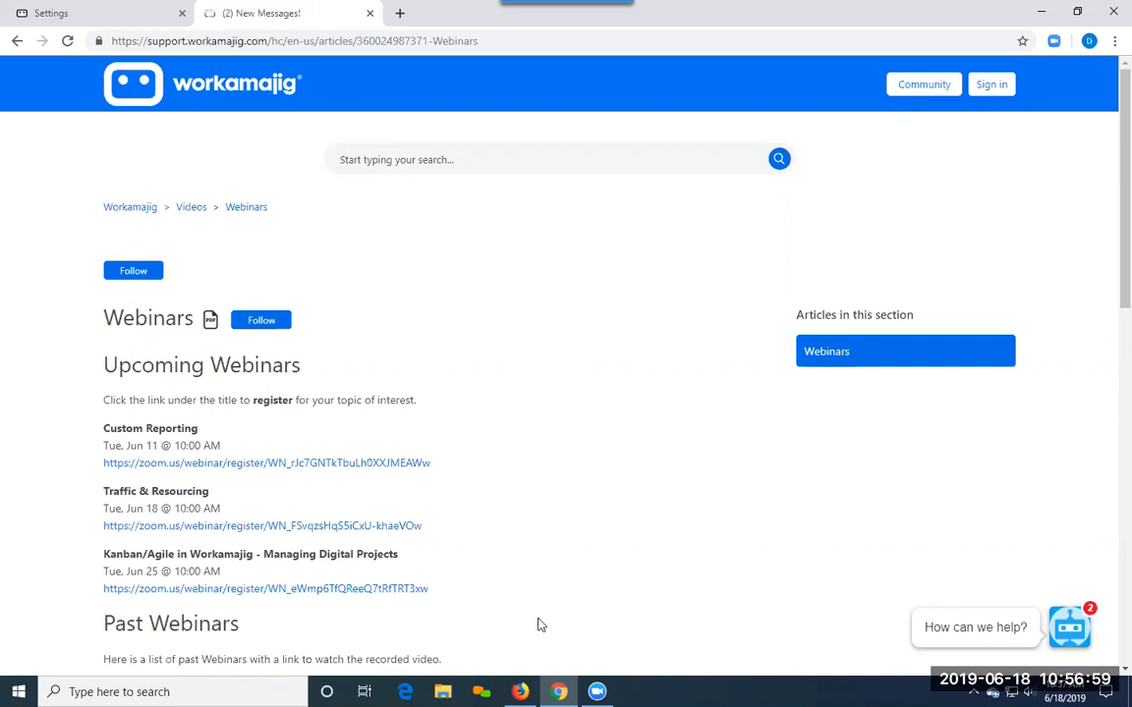
Switch to Firefox and open the schedule of the 19-0004 Online Adverts project from the project manager's Projects page.
{"action": "left_click", "coordinate": [519, 691]}
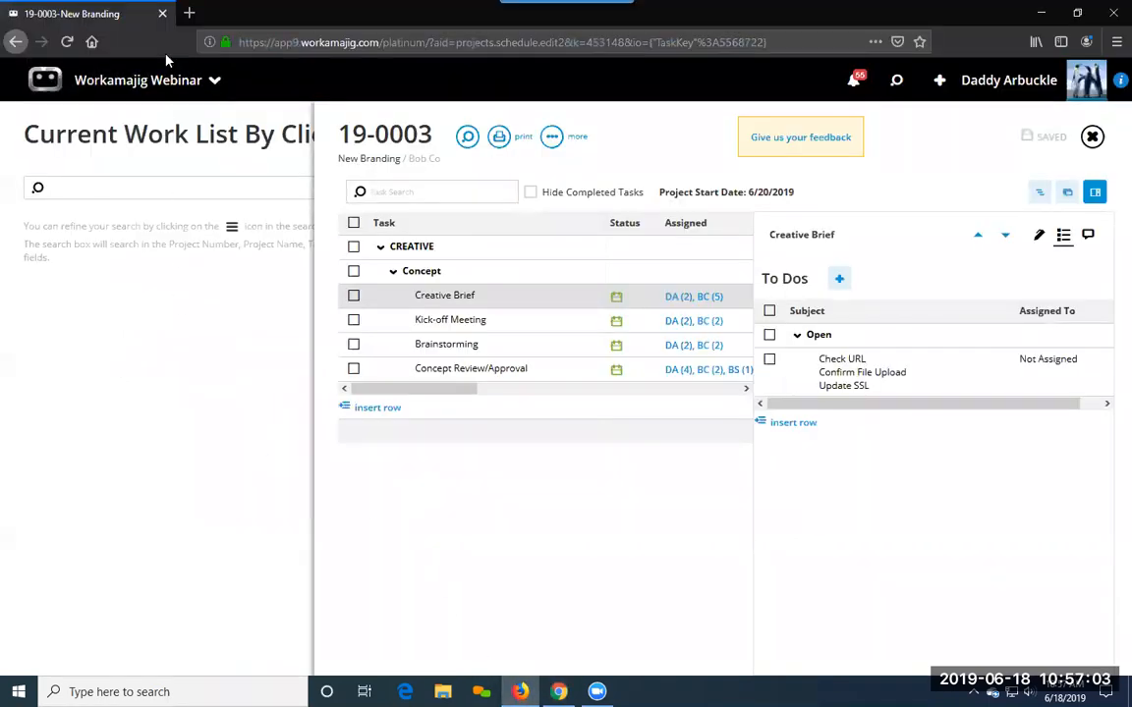
{"action": "left_click", "coordinate": [162, 80]}
{"action": "left_click", "coordinate": [382, 160]}
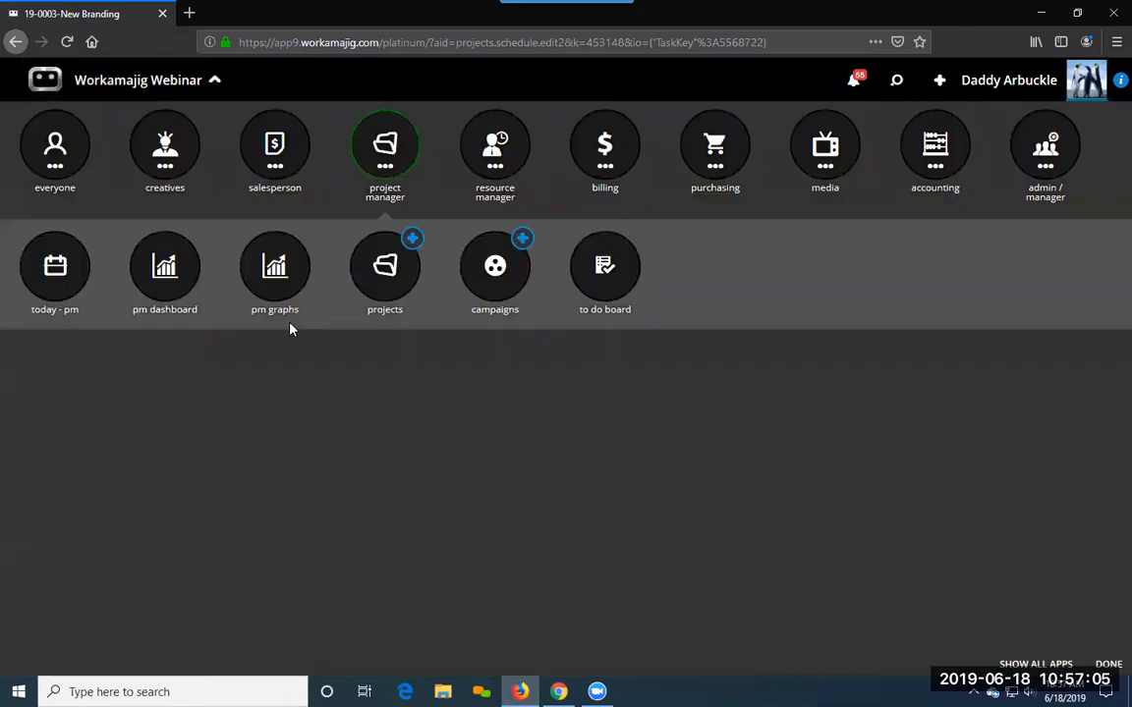
{"action": "left_click", "coordinate": [386, 285]}
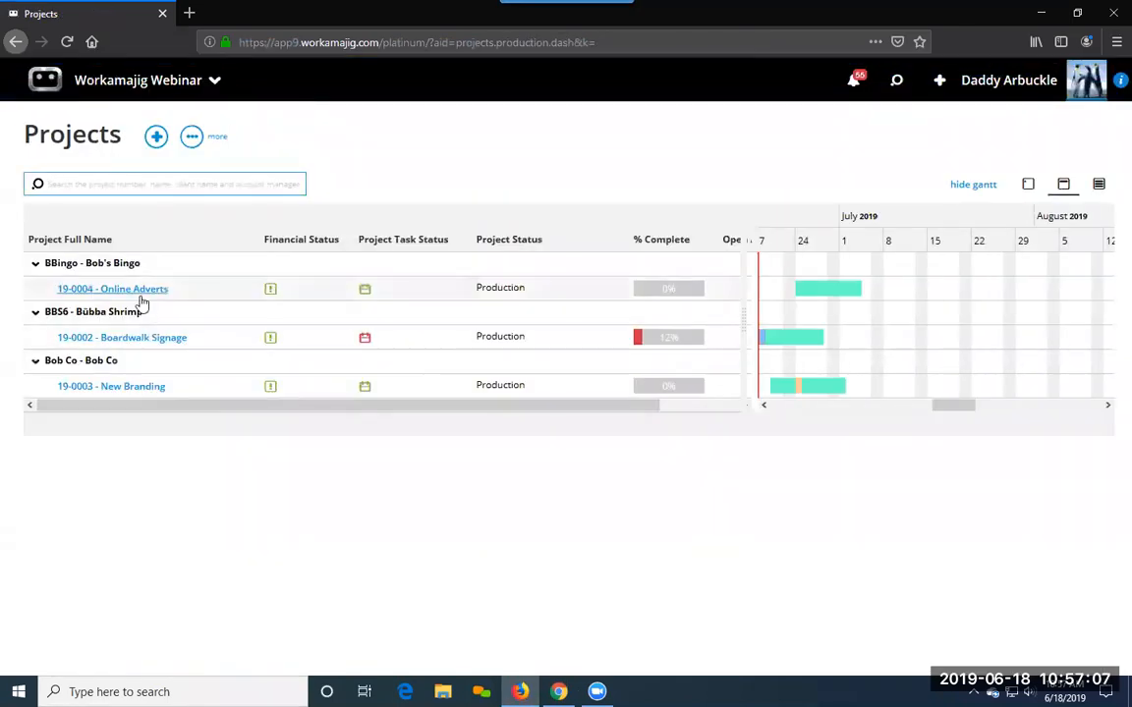
{"action": "left_click", "coordinate": [138, 290]}
{"action": "left_click", "coordinate": [491, 212]}
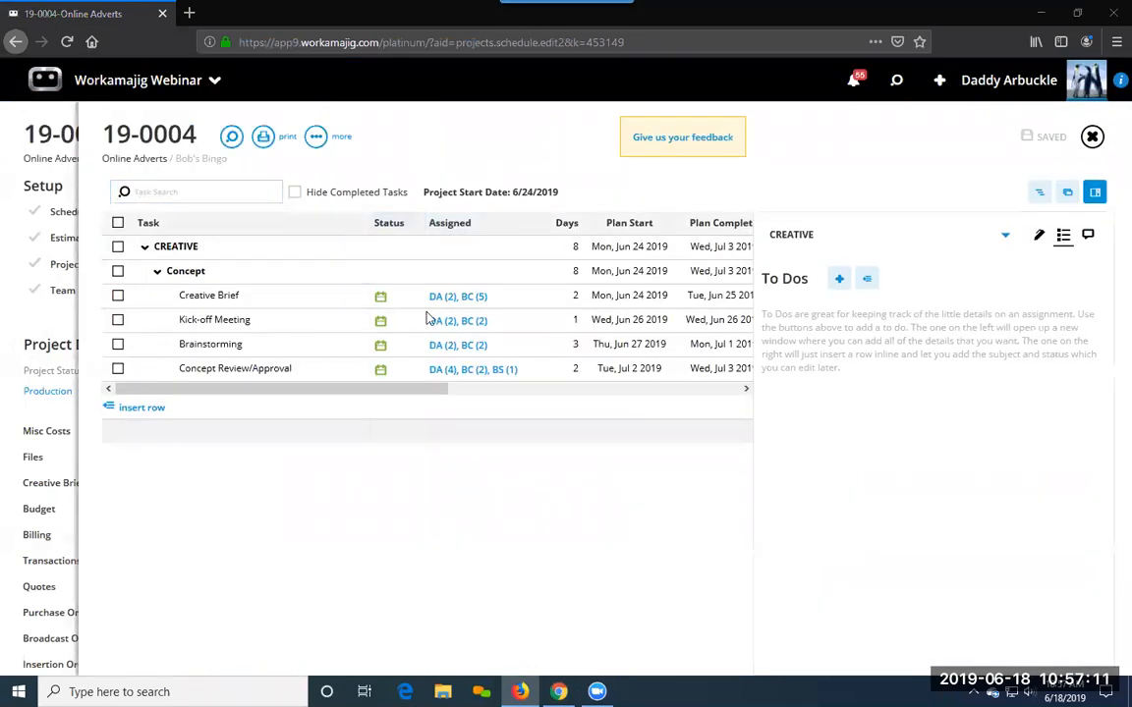
Display the template task list and the Gantt chart alongside the 19-0004 schedule.
{"action": "left_click", "coordinate": [1067, 193]}
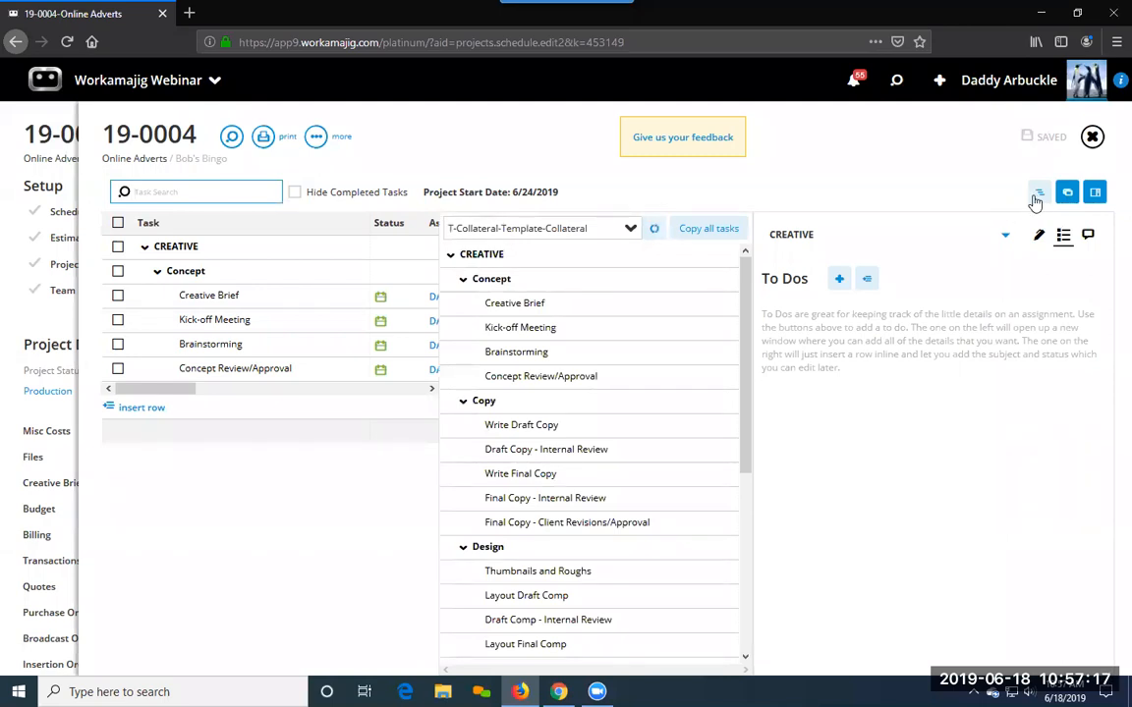
{"action": "left_click", "coordinate": [1038, 194]}
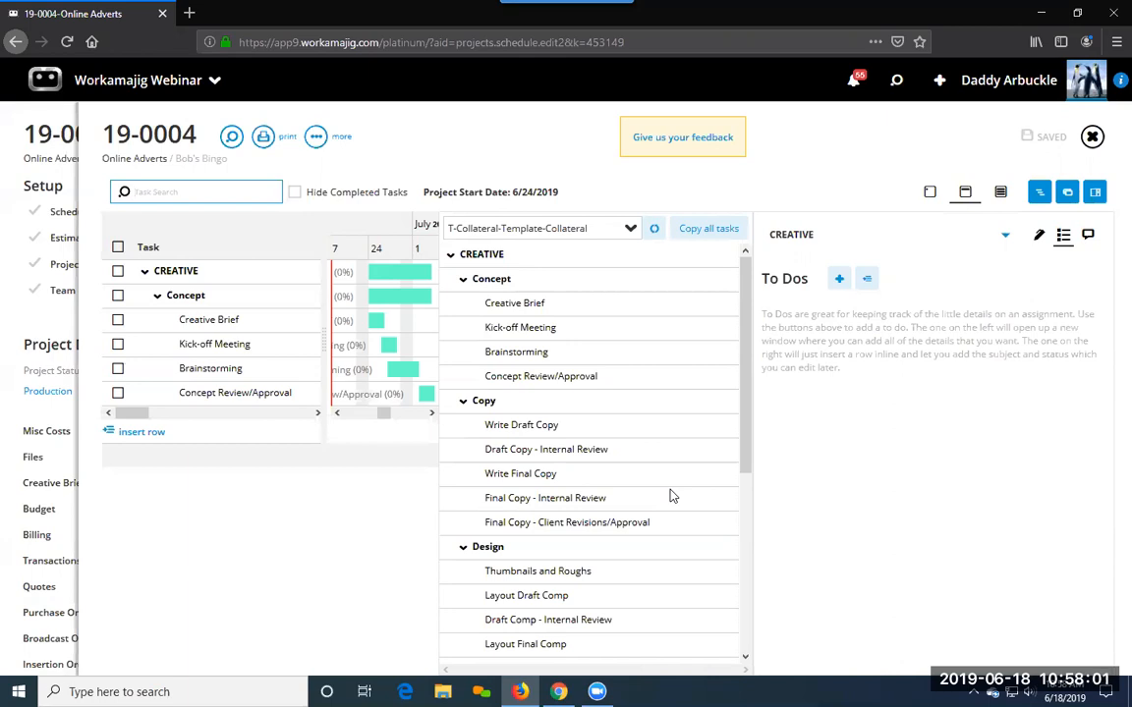
{"action": "left_click", "coordinate": [537, 6]}
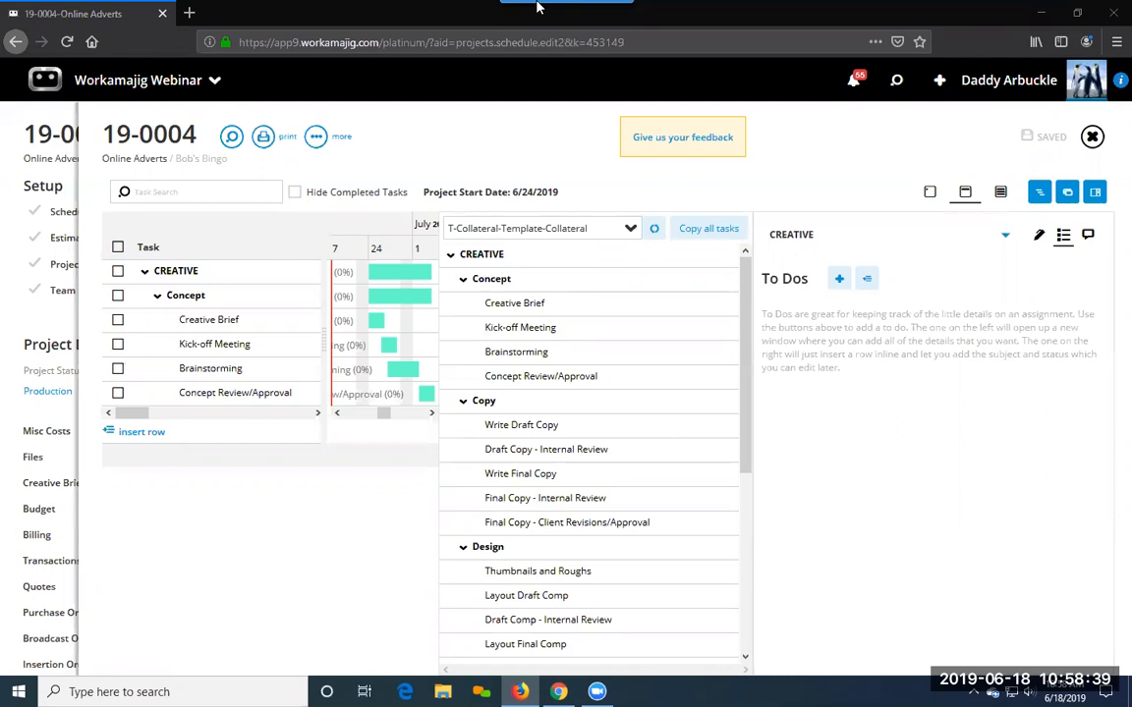
Open the report center and review the standard Project Financial Reports and Traffic Reports.
{"action": "left_click", "coordinate": [199, 87]}
{"action": "left_click", "coordinate": [55, 148]}
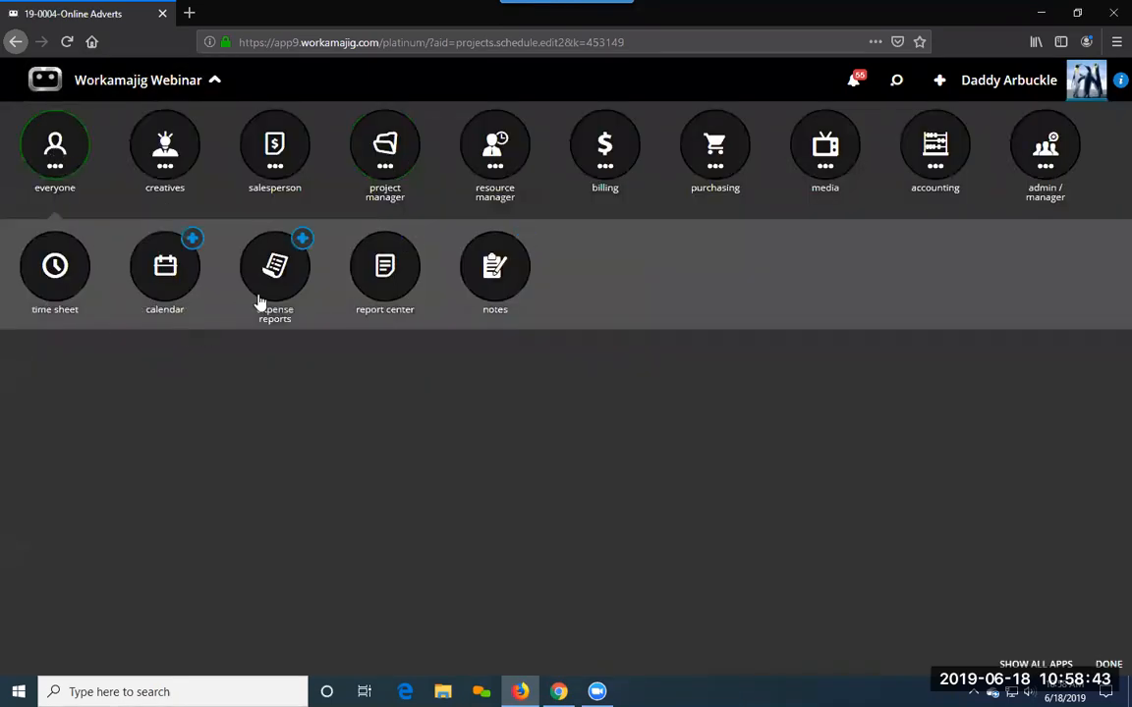
{"action": "left_click", "coordinate": [363, 285]}
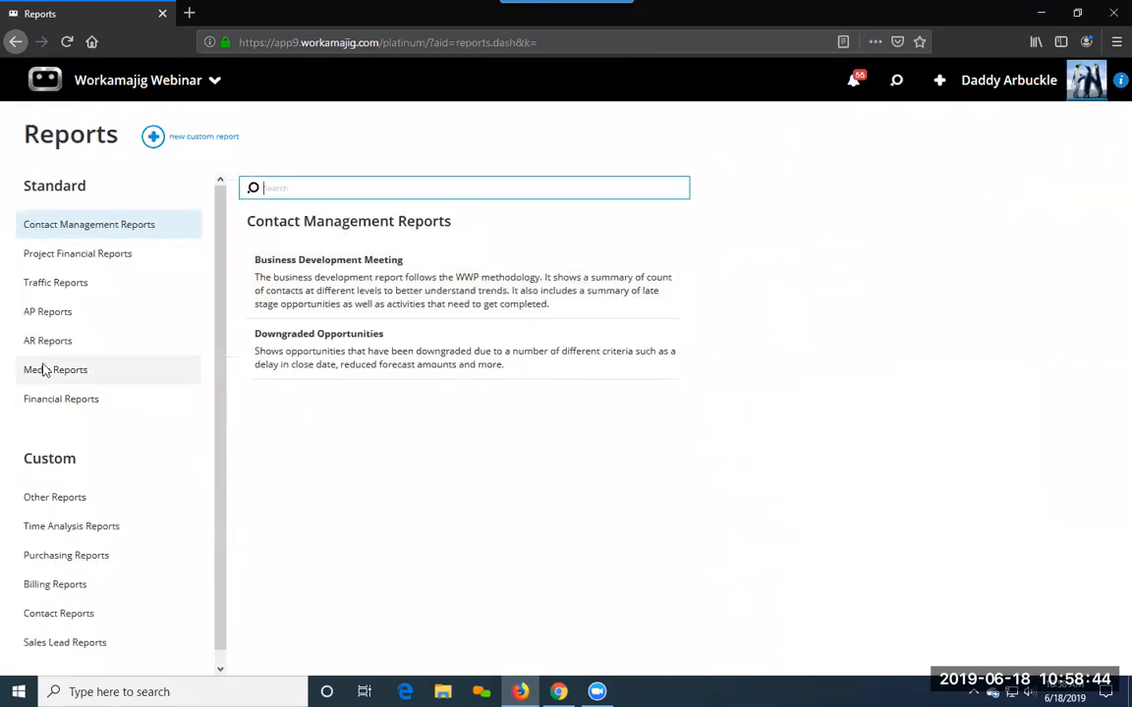
{"action": "left_click", "coordinate": [69, 253]}
{"action": "scroll", "coordinate": [294, 522], "scroll_direction": "down", "scroll_amount": 2}
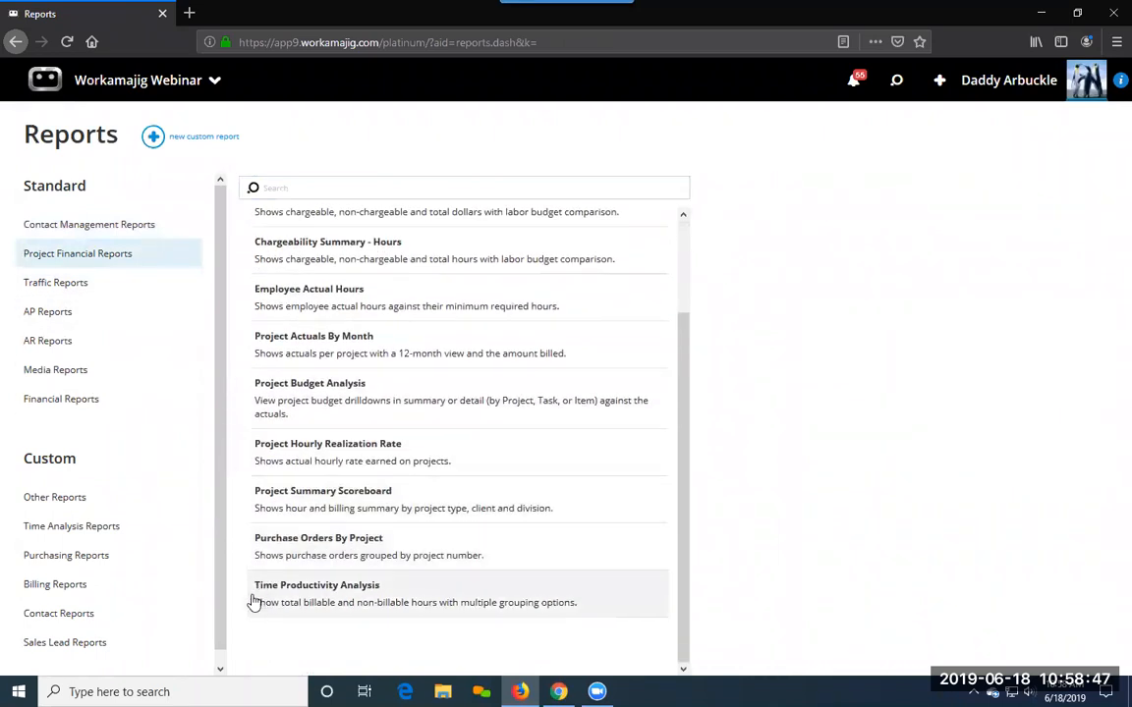
{"action": "left_click", "coordinate": [71, 284]}
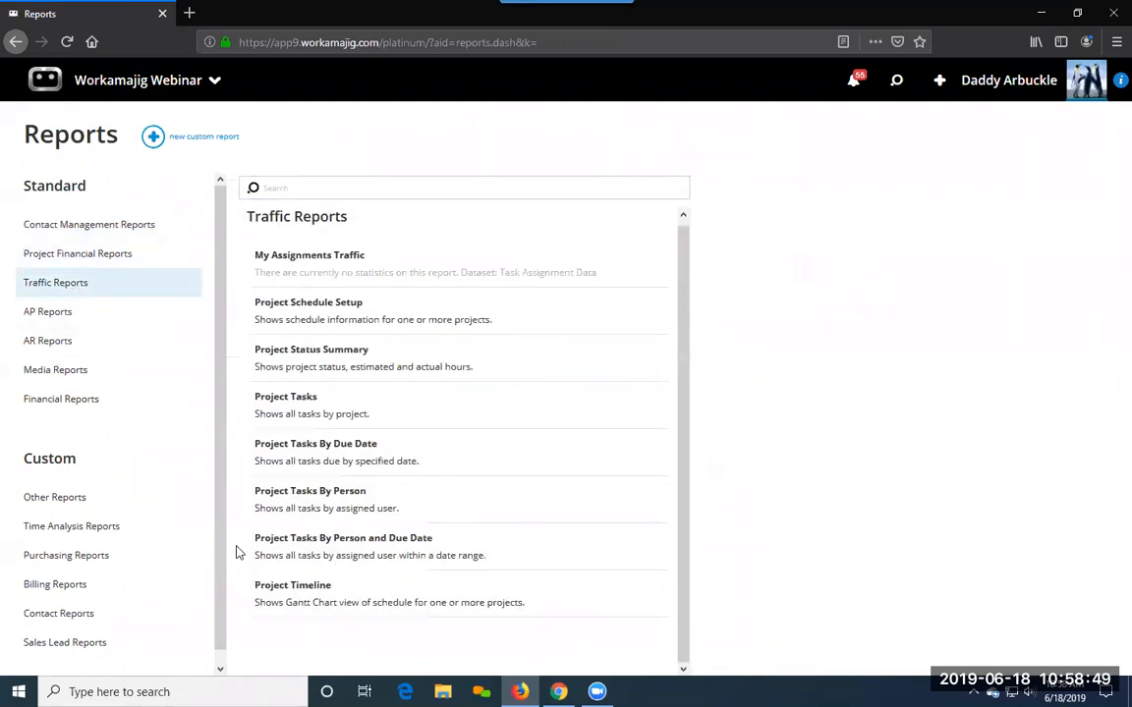